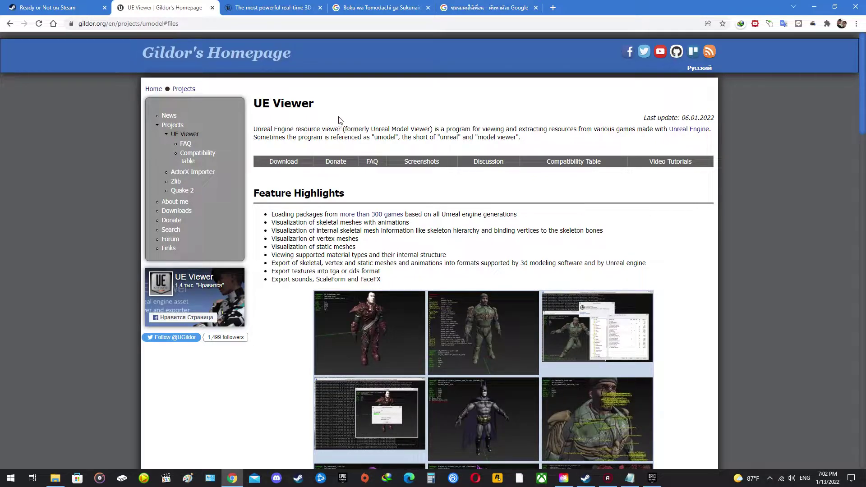
Look over the required tools on the Unreal Engine website, in the Epic Games Launcher and in Creative Cloud Desktop
{"action": "left_click", "coordinate": [271, 8]}
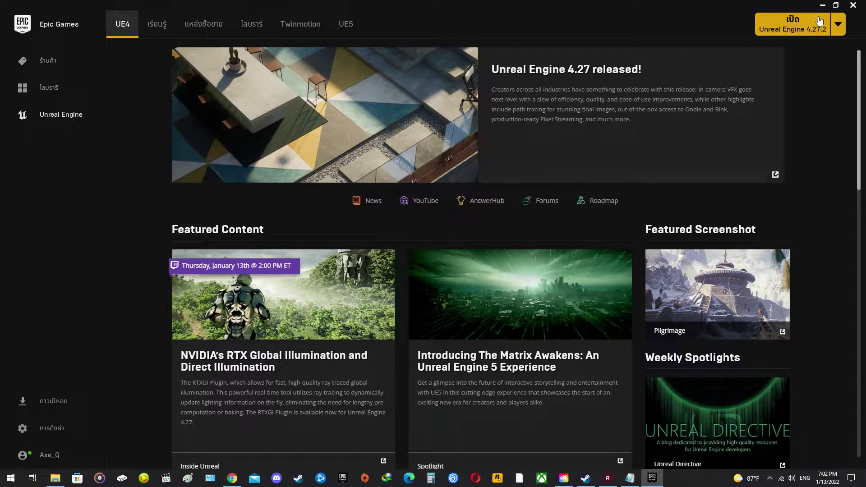
{"action": "key", "text": "alt+Tab"}
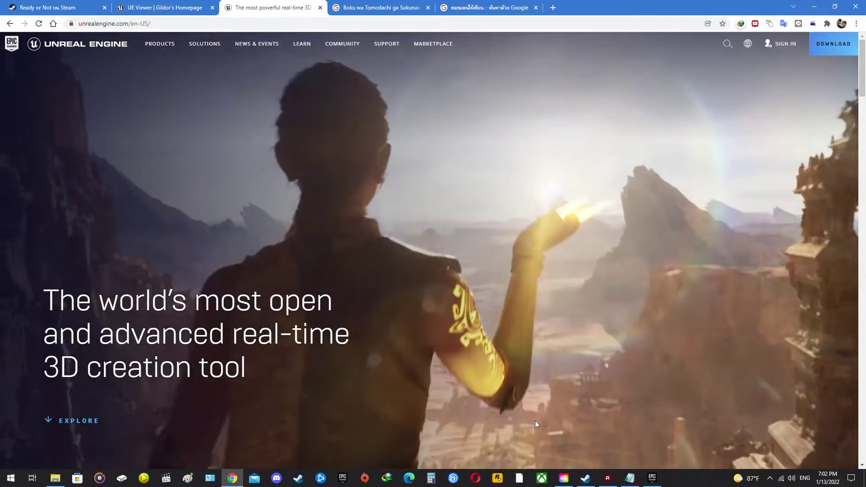
{"action": "left_click", "coordinate": [563, 477]}
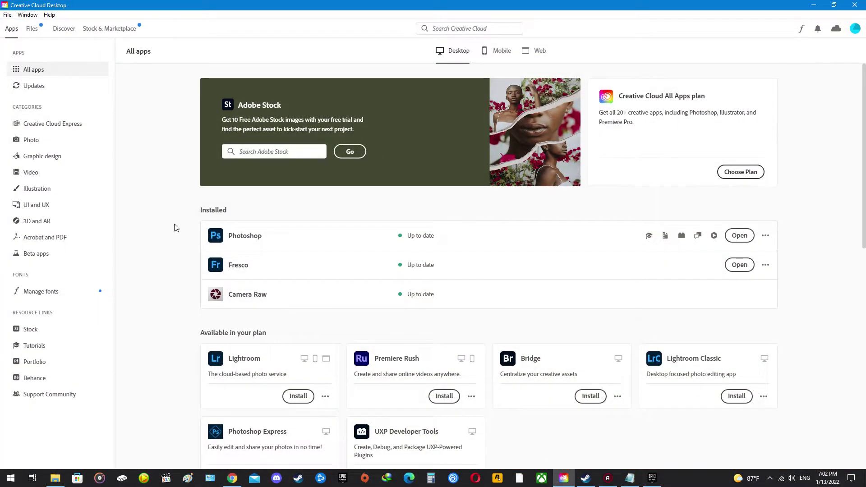
{"action": "left_click", "coordinate": [814, 4]}
View the Win32 version in the Downloads section of Gildor's UE Viewer page
{"action": "left_click", "coordinate": [174, 6]}
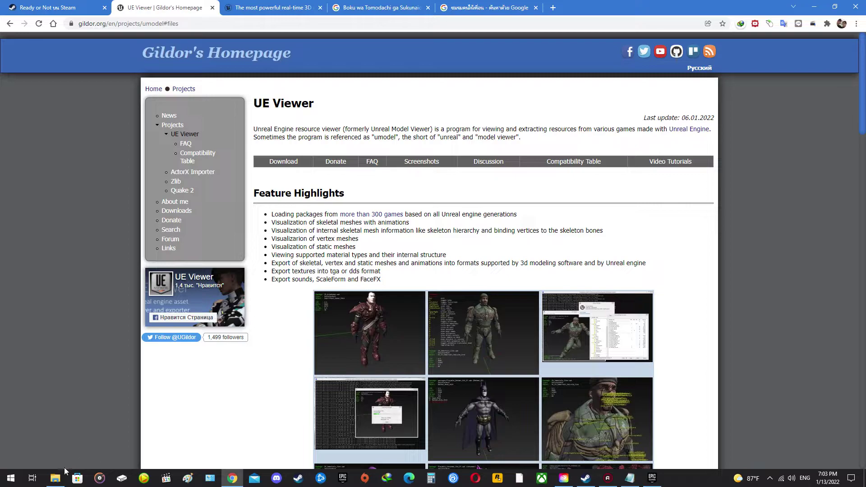
{"action": "scroll", "coordinate": [290, 194], "scroll_direction": "down", "scroll_amount": 12}
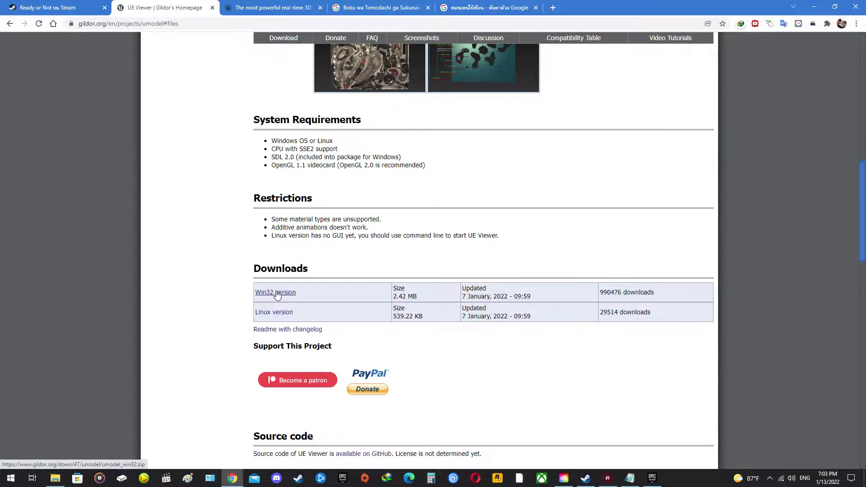
Switch to File Explorer, open the umodel_win32 folder in Mod Tools and launch umodel_64.exe
{"action": "left_click", "coordinate": [56, 481]}
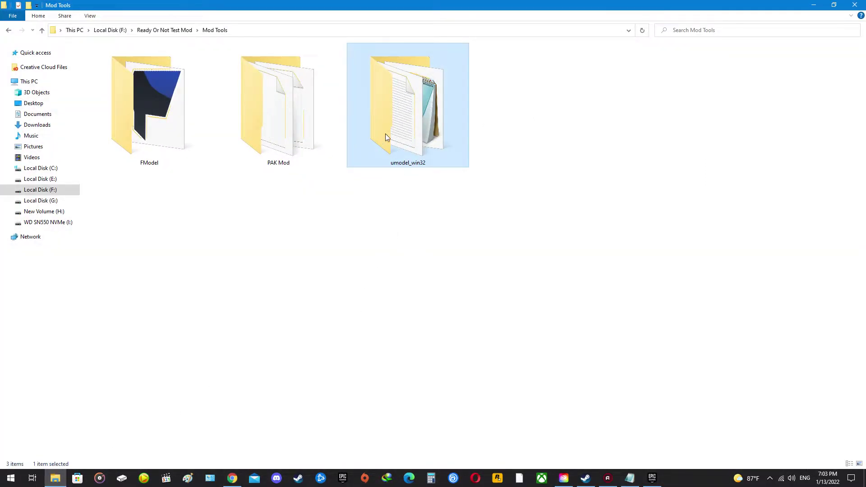
{"action": "left_click", "coordinate": [392, 184]}
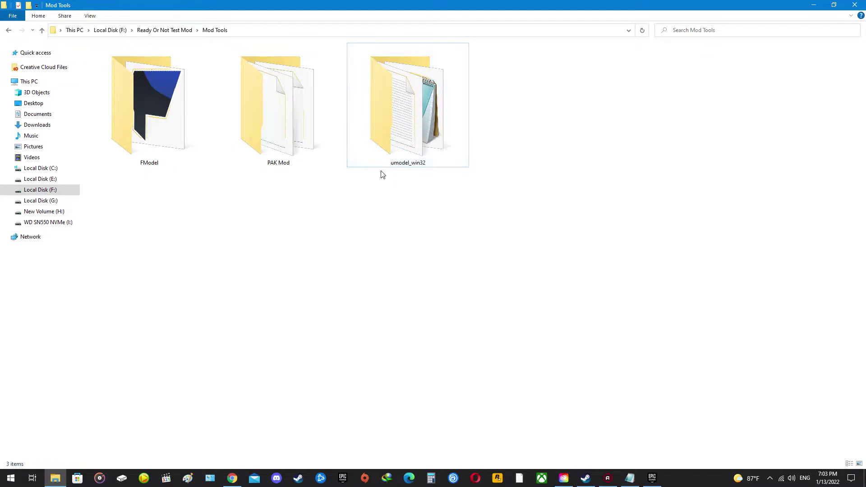
{"action": "left_click", "coordinate": [397, 159]}
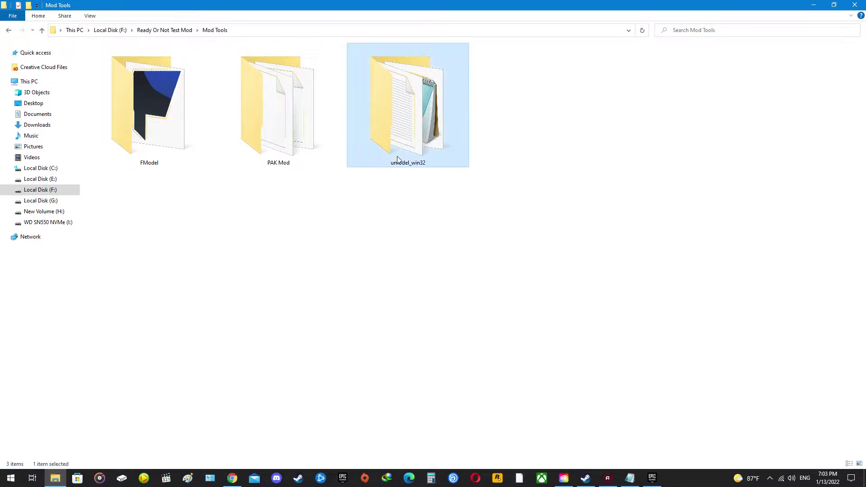
{"action": "double_click", "coordinate": [413, 132]}
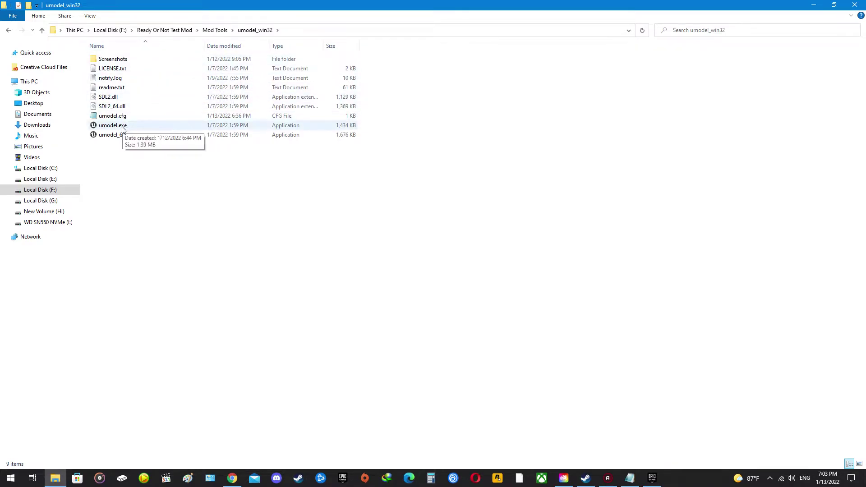
{"action": "left_click", "coordinate": [105, 138]}
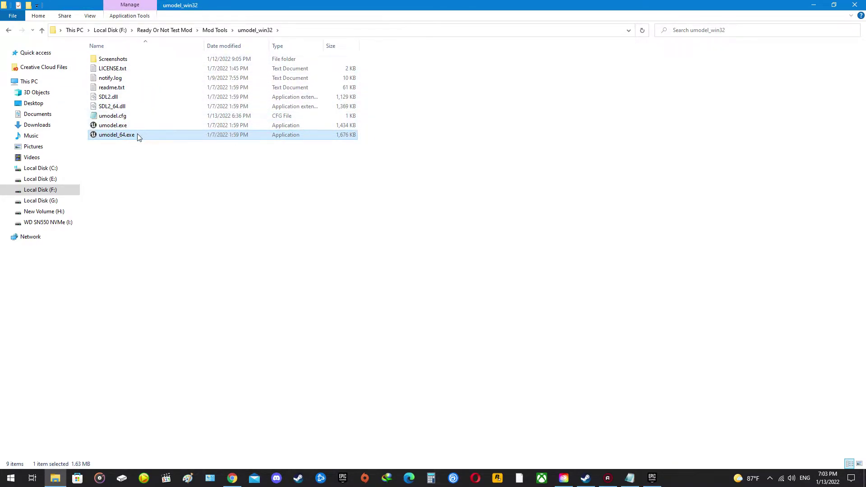
{"action": "double_click", "coordinate": [117, 135]}
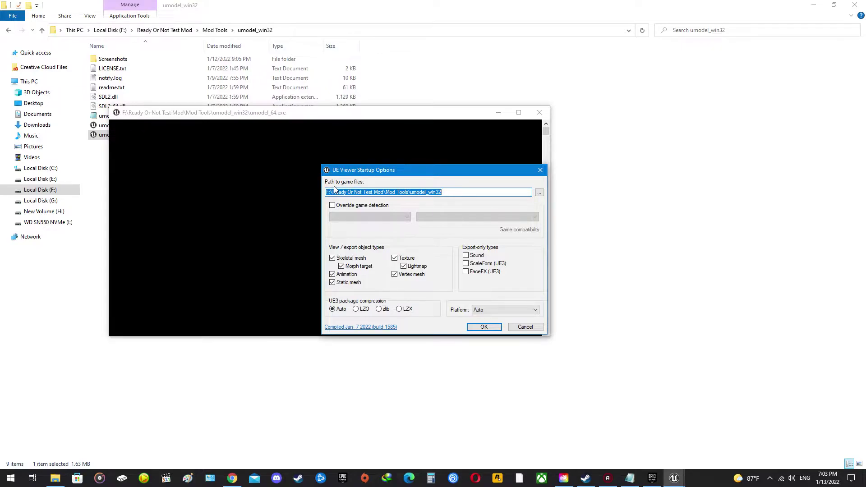
Browse for the game files path, going to Program Files\Steam\steamapps\common on the WD SN550 NVMe (I:) drive
{"action": "left_click", "coordinate": [540, 194]}
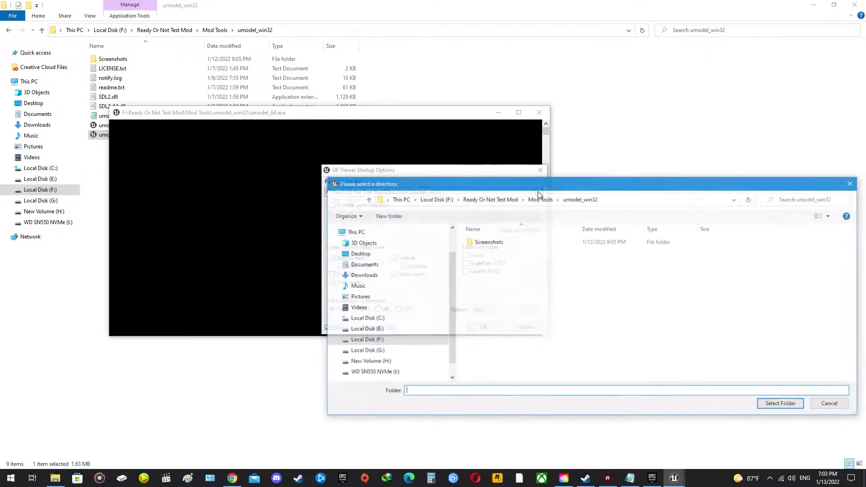
{"action": "left_click_drag", "start_coordinate": [521, 177], "coordinate": [395, 204]}
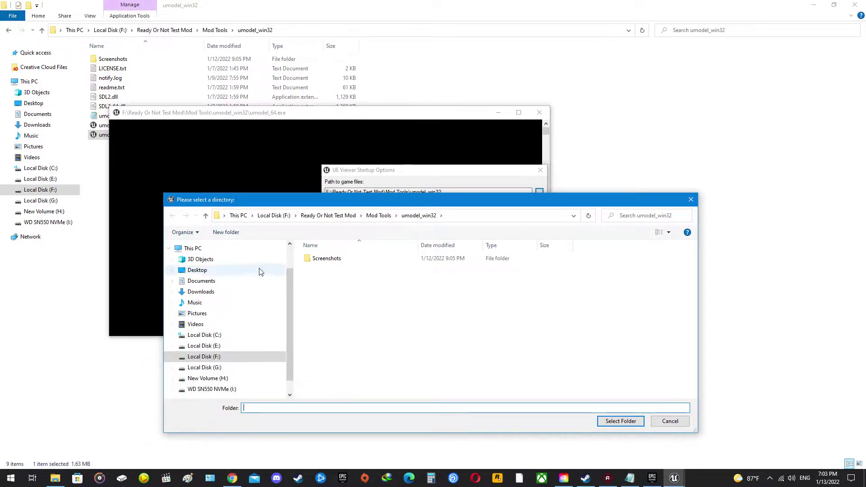
{"action": "scroll", "coordinate": [217, 370], "scroll_direction": "down", "scroll_amount": 1}
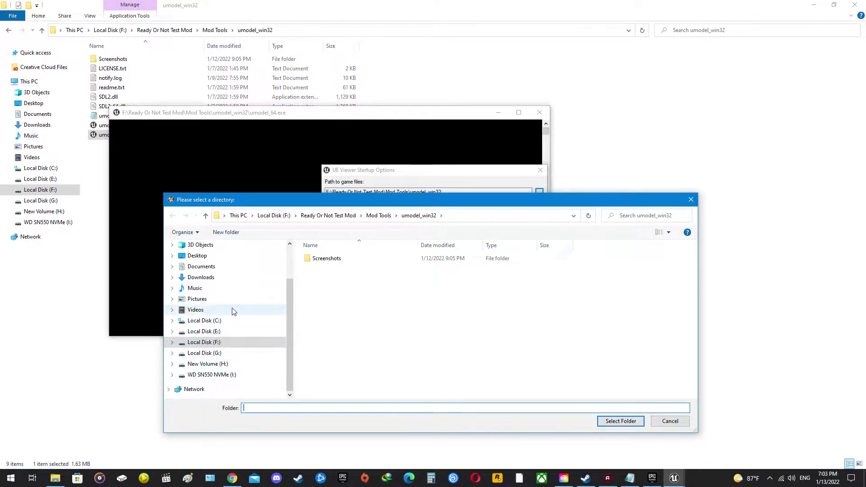
{"action": "left_click", "coordinate": [228, 380]}
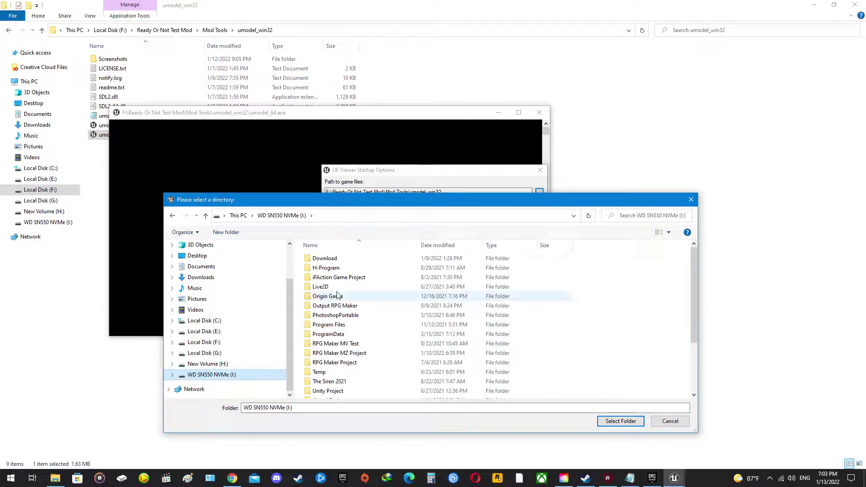
{"action": "scroll", "coordinate": [347, 308], "scroll_direction": "down", "scroll_amount": 1}
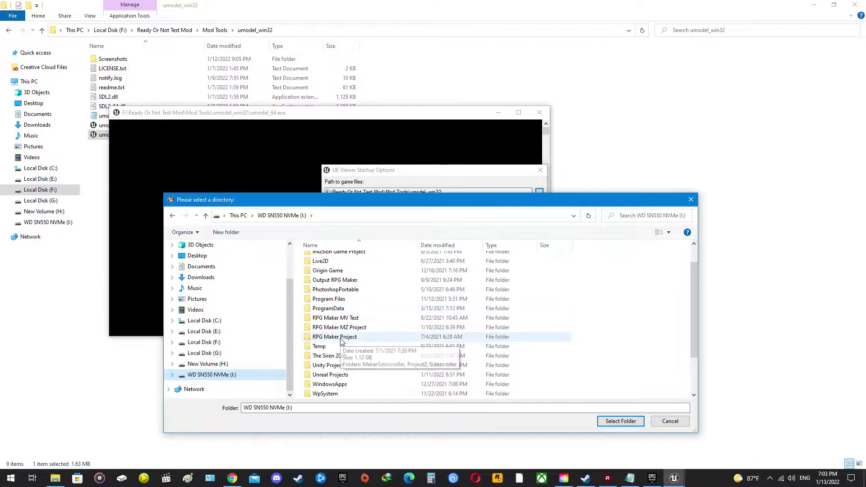
{"action": "double_click", "coordinate": [336, 299]}
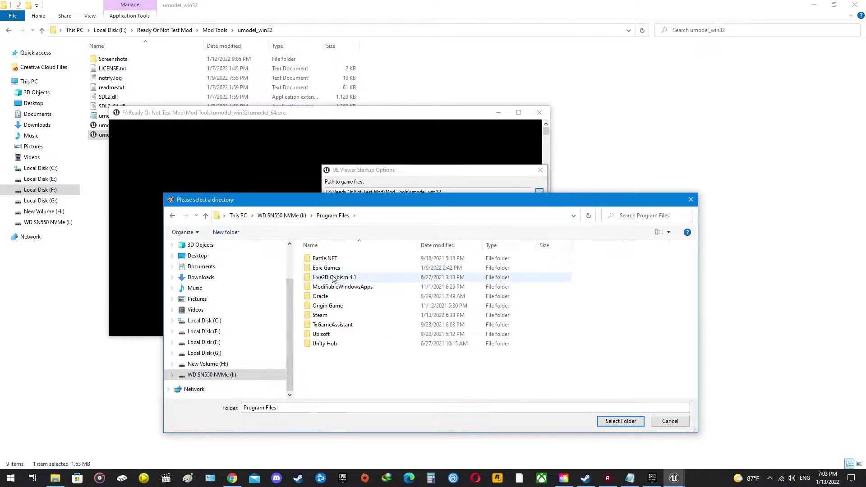
{"action": "double_click", "coordinate": [320, 315]}
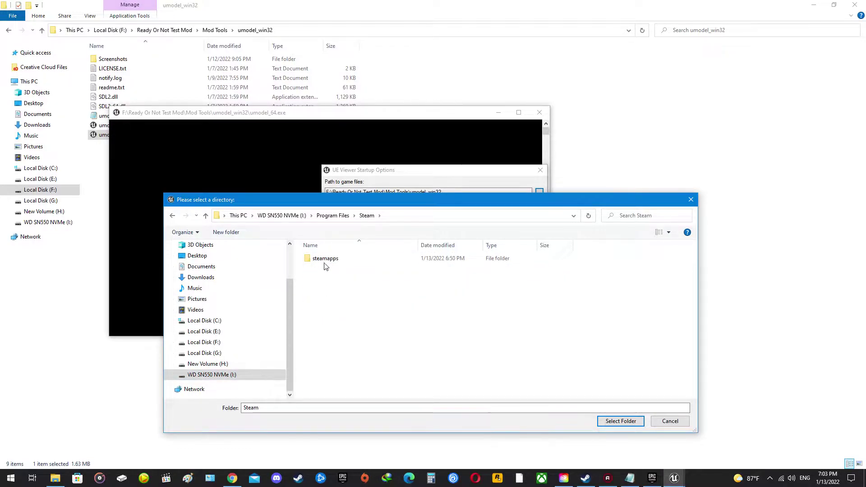
{"action": "double_click", "coordinate": [329, 259]}
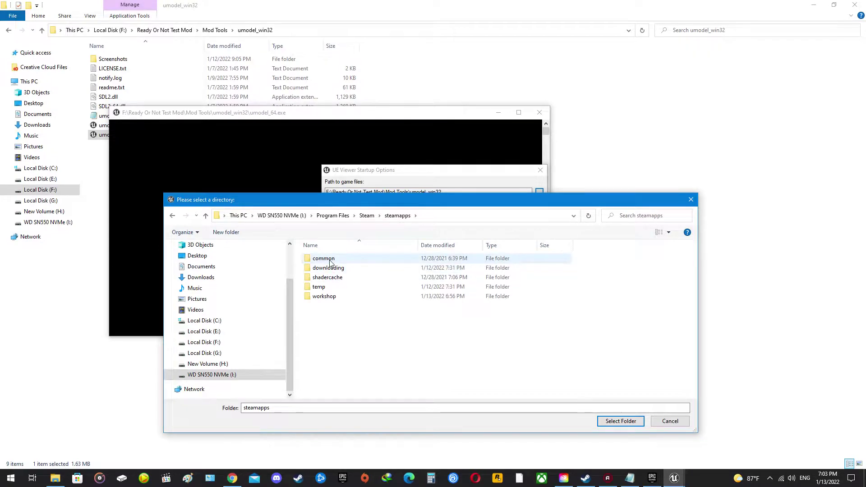
{"action": "double_click", "coordinate": [328, 260]}
Set the game files path to Ready Or Not\ReadyOrNot\Content\Paks and load the packages with the default startup options
{"action": "scroll", "coordinate": [336, 291], "scroll_direction": "down", "scroll_amount": 5}
{"action": "double_click", "coordinate": [334, 346]}
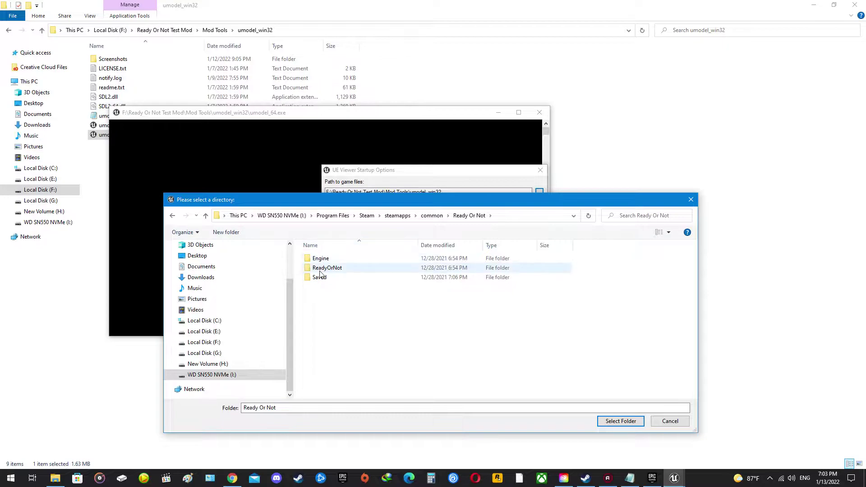
{"action": "double_click", "coordinate": [336, 270]}
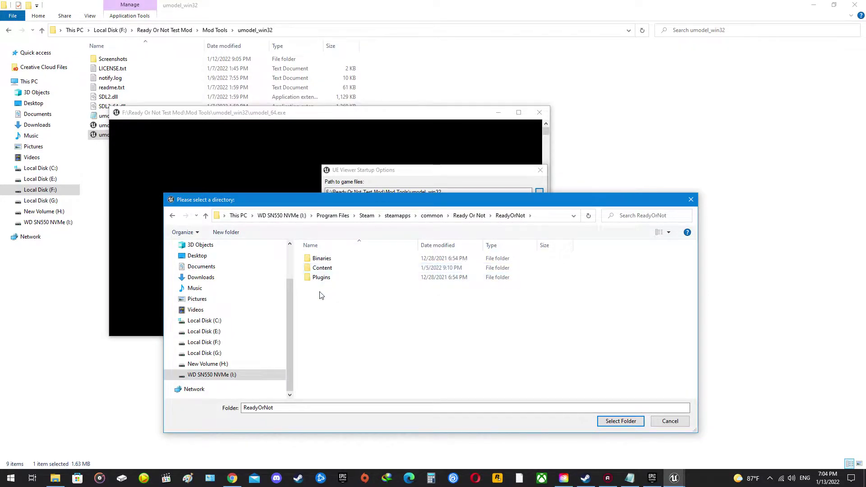
{"action": "double_click", "coordinate": [341, 268]}
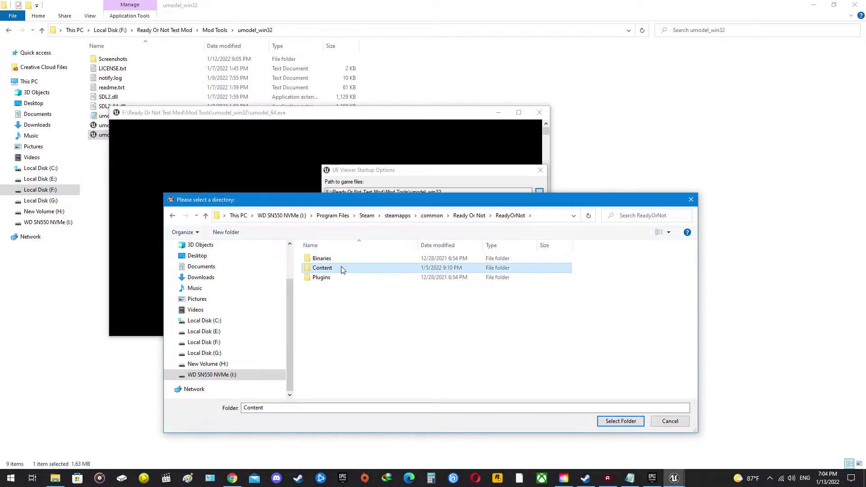
{"action": "left_click", "coordinate": [325, 278]}
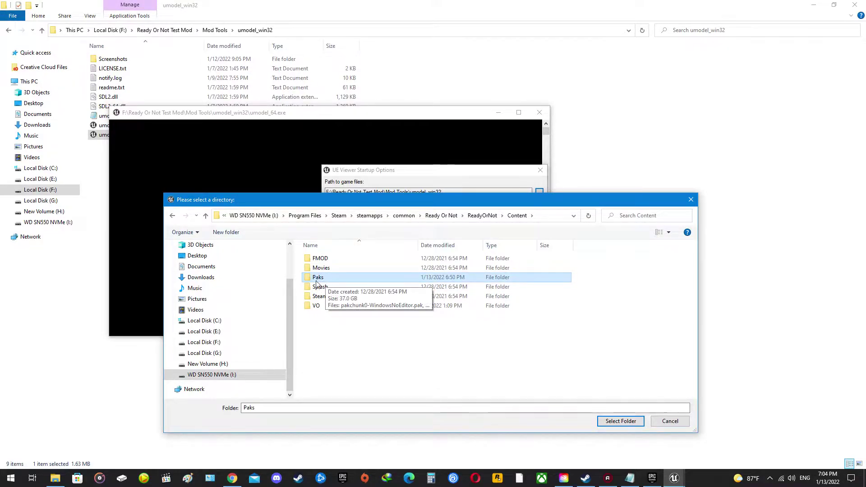
{"action": "double_click", "coordinate": [334, 279]}
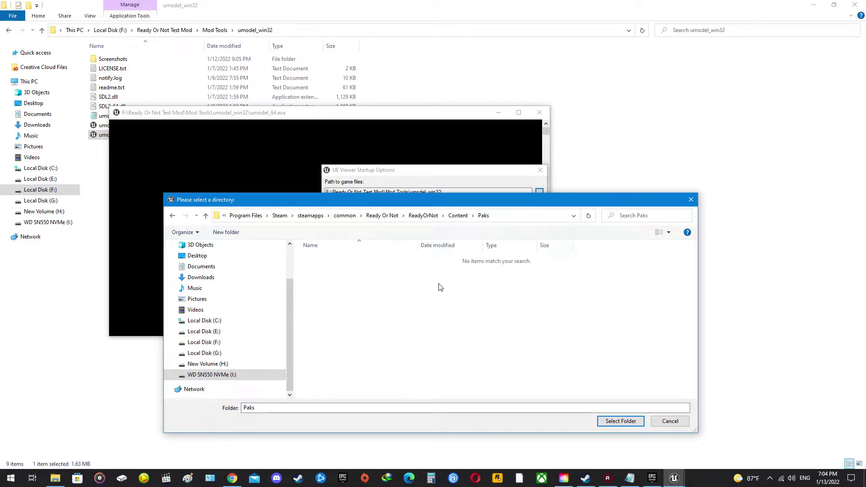
{"action": "left_click", "coordinate": [607, 422]}
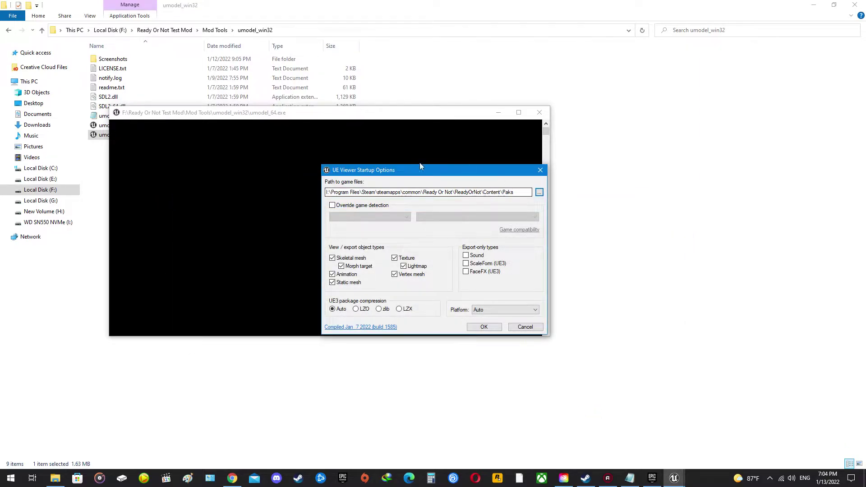
{"action": "left_click", "coordinate": [483, 328]}
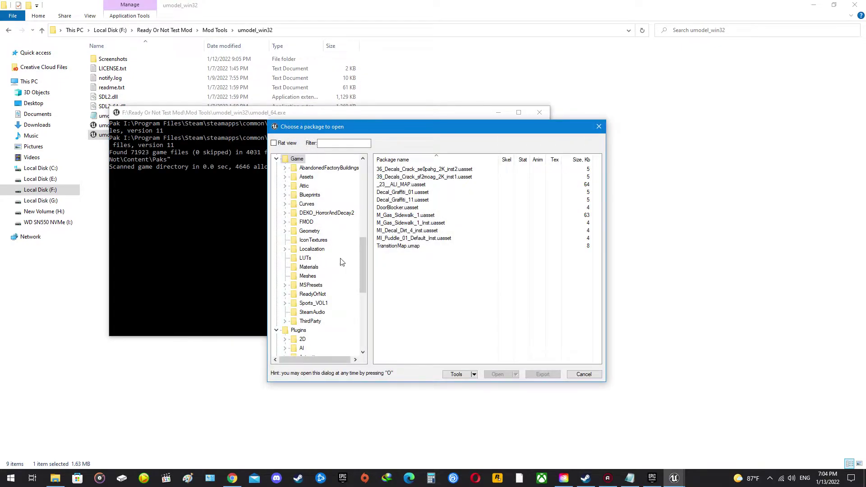
Collapse the top-level Engine, Plugins and ReadyOrNot folders in the package tree, leaving Game expanded
{"action": "left_click_drag", "start_coordinate": [362, 259], "coordinate": [363, 256]}
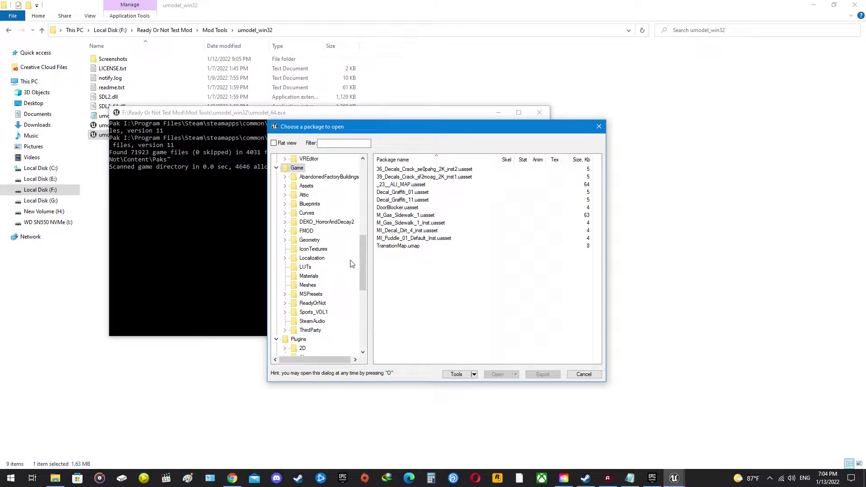
{"action": "left_click_drag", "start_coordinate": [360, 253], "coordinate": [363, 178]}
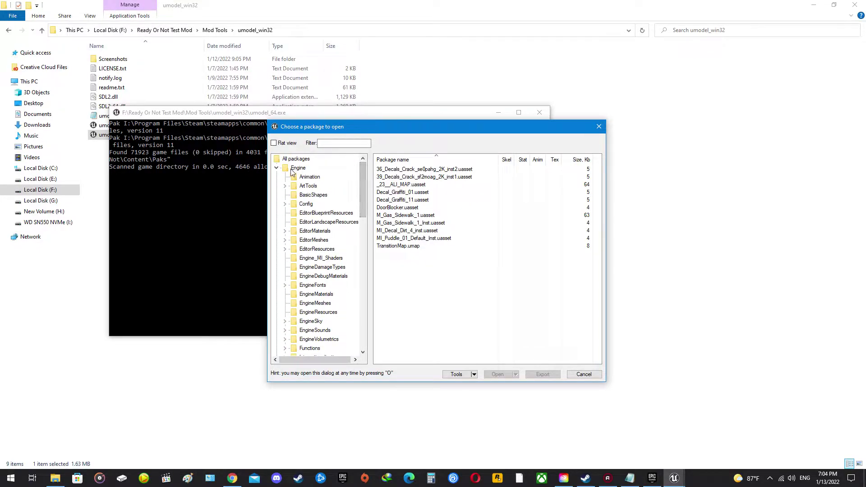
{"action": "left_click", "coordinate": [276, 172]}
{"action": "left_click_drag", "start_coordinate": [364, 183], "coordinate": [362, 223]}
{"action": "left_click", "coordinate": [276, 257]}
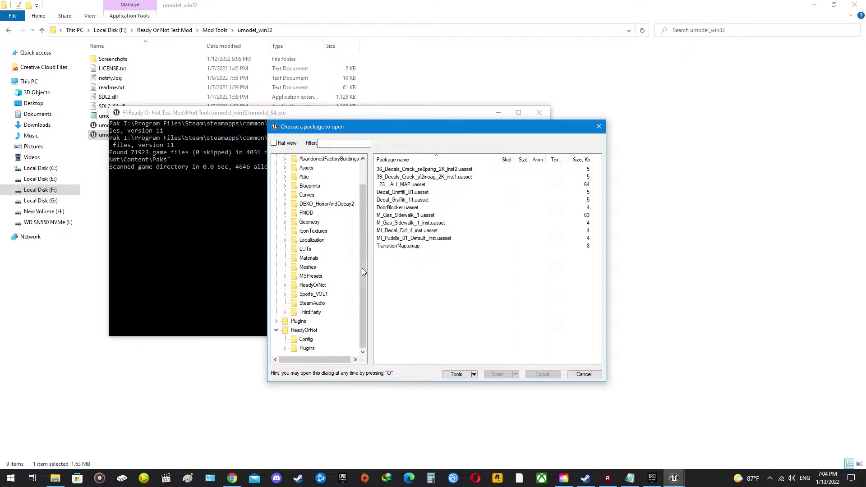
{"action": "left_click", "coordinate": [277, 332]}
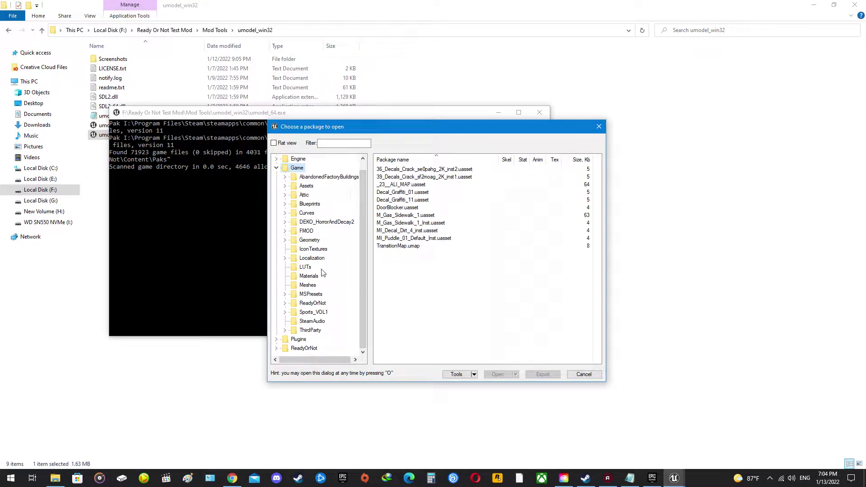
Expand the ReadyOrNot folder inside Game and widen the package selection dialog
{"action": "left_click", "coordinate": [302, 305]}
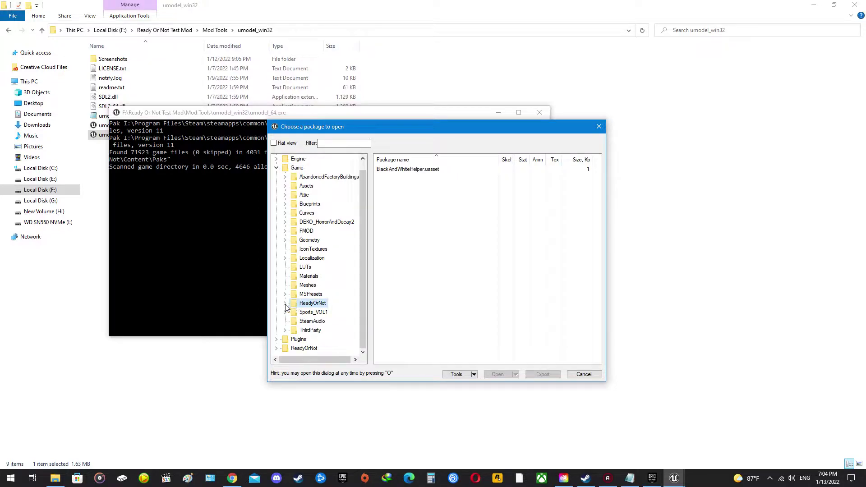
{"action": "left_click", "coordinate": [285, 305]}
{"action": "scroll", "coordinate": [363, 272], "scroll_direction": "down", "scroll_amount": 3}
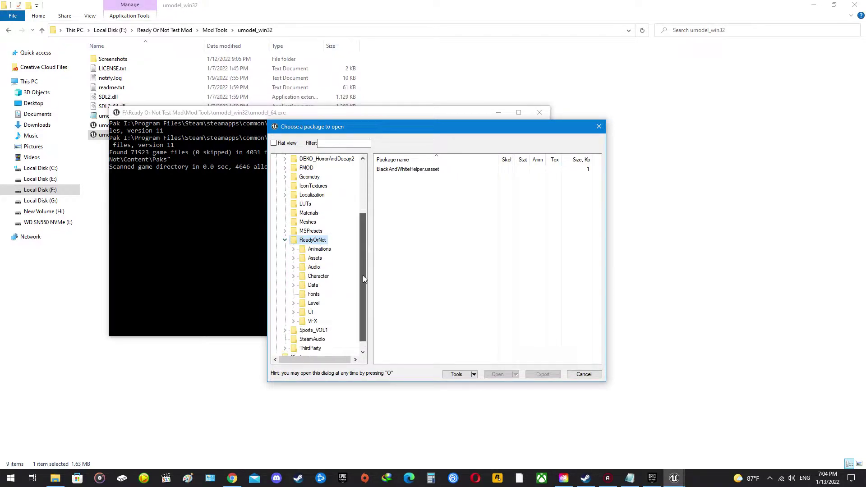
{"action": "left_click_drag", "start_coordinate": [605, 203], "coordinate": [758, 203]}
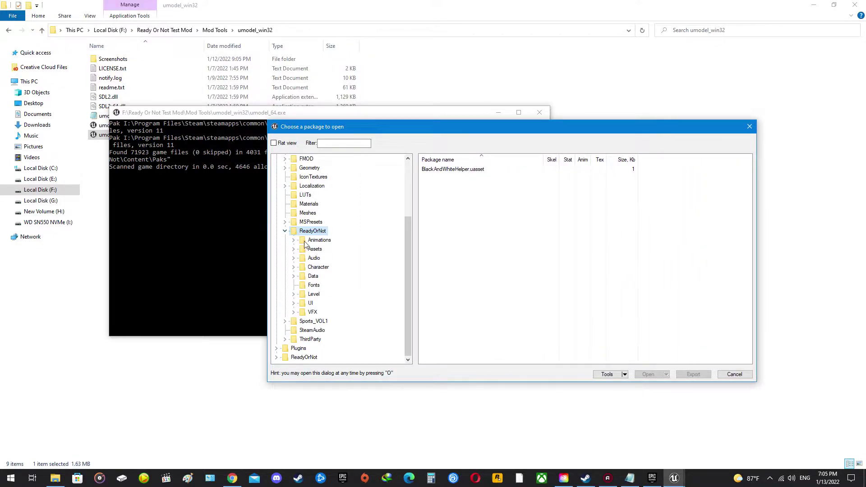
Expand the Assets folder under ReadyOrNot and its Weapons subfolder
{"action": "left_click", "coordinate": [294, 250]}
{"action": "scroll", "coordinate": [406, 239], "scroll_direction": "up", "scroll_amount": 1}
{"action": "scroll", "coordinate": [407, 267], "scroll_direction": "down", "scroll_amount": 3}
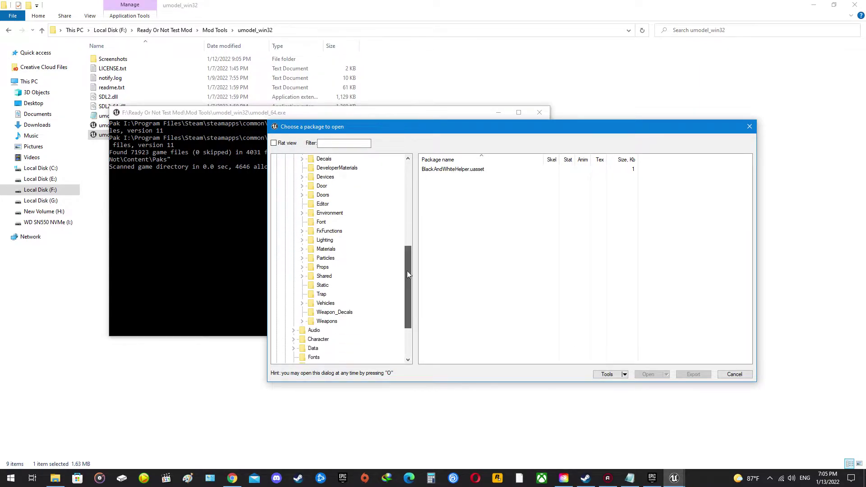
{"action": "left_click", "coordinate": [302, 303]}
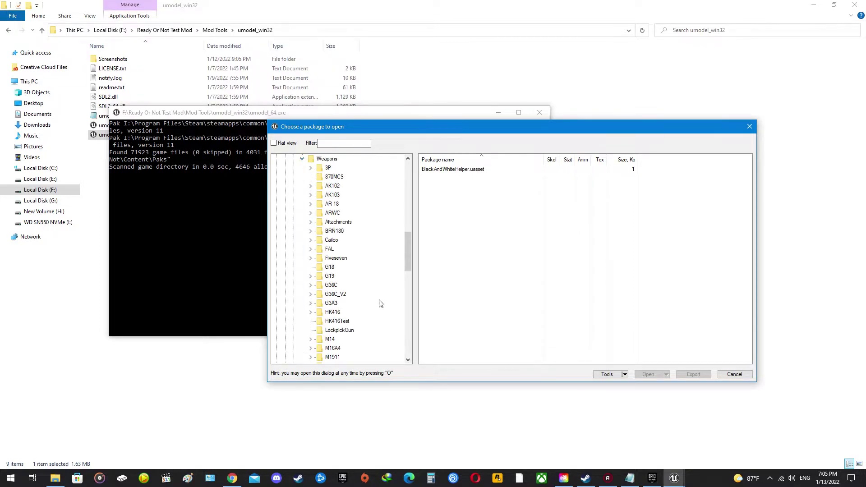
Find the HK416Test folder under Weapons and start exporting its folder content
{"action": "scroll", "coordinate": [407, 254], "scroll_direction": "down", "scroll_amount": 5}
{"action": "mouse_move", "coordinate": [409, 261]}
{"action": "left_mouse_down"}
{"action": "mouse_move", "coordinate": [405, 245]}
{"action": "mouse_move", "coordinate": [407, 263]}
{"action": "left_mouse_up"}
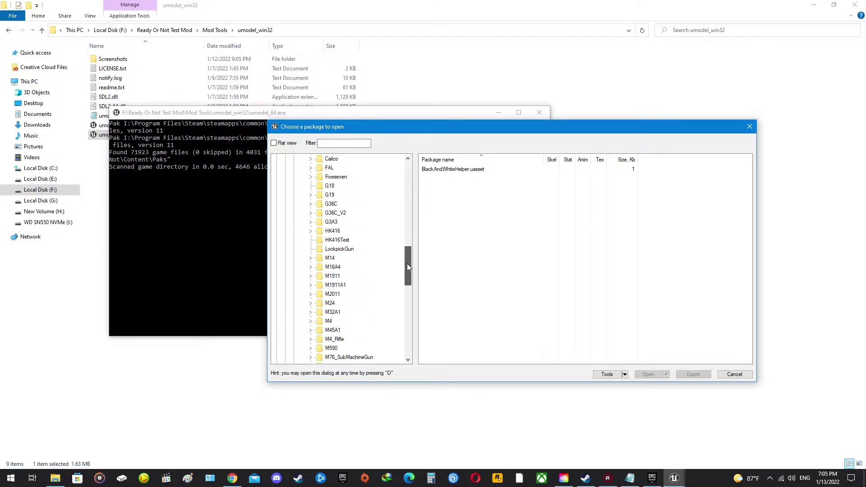
{"action": "left_click", "coordinate": [331, 240]}
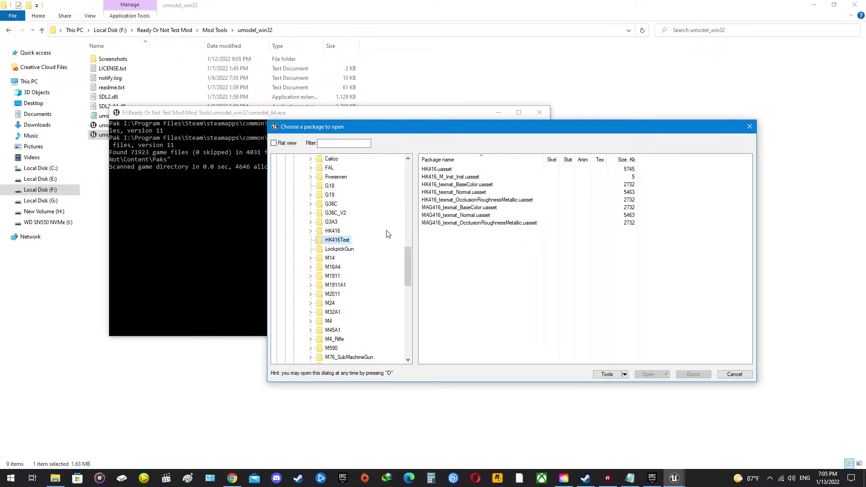
{"action": "left_click", "coordinate": [332, 231]}
{"action": "left_click", "coordinate": [334, 240]}
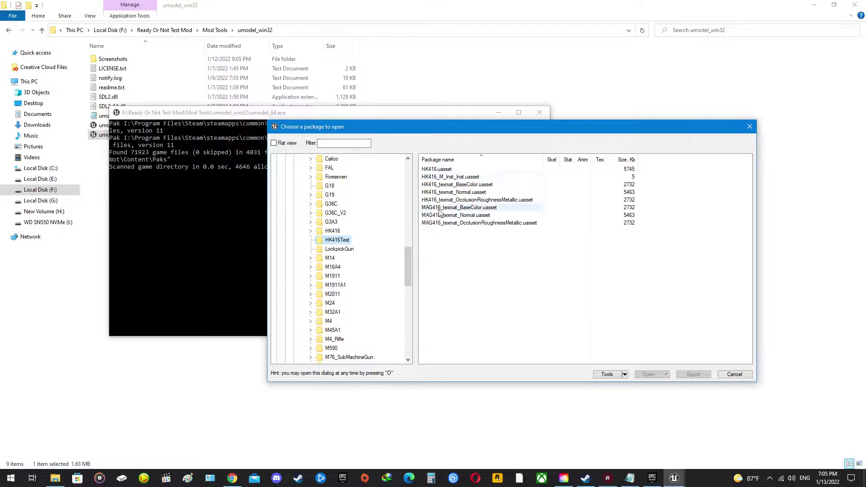
{"action": "right_click", "coordinate": [341, 242]}
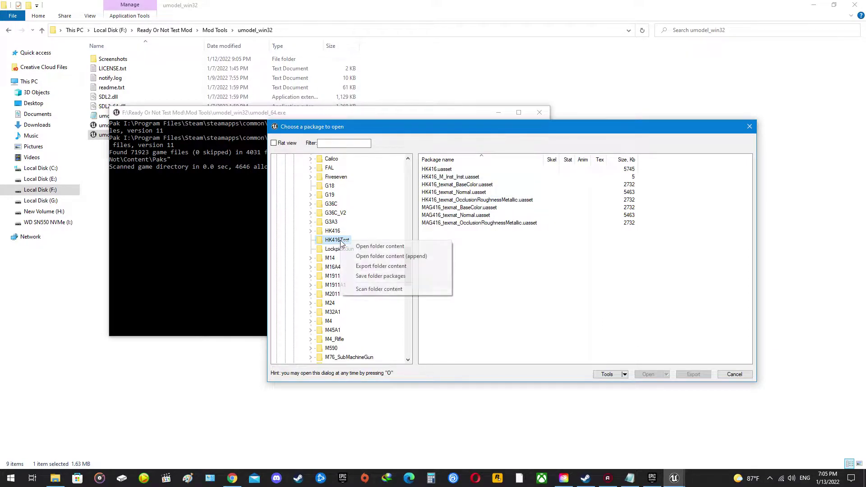
{"action": "left_click", "coordinate": [396, 266]}
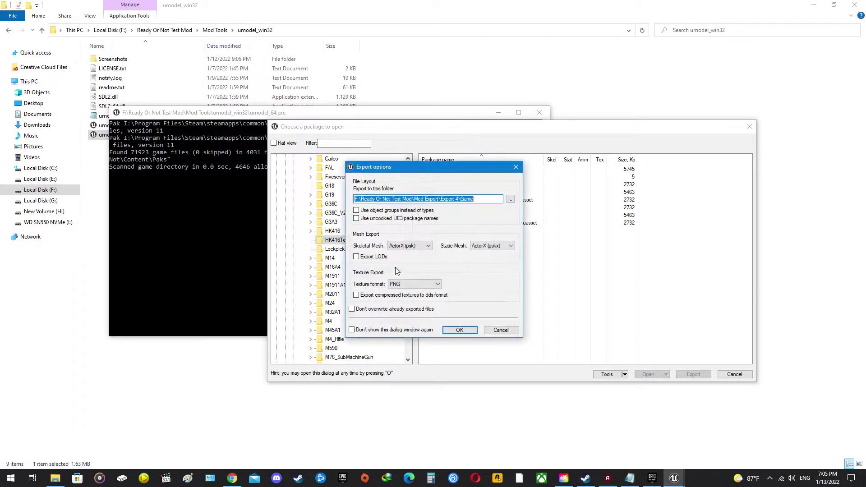
Browse for the export destination in the Ready Or Not Test Mod\Mod Export folder on Local Disk (F:)
{"action": "left_click", "coordinate": [510, 199]}
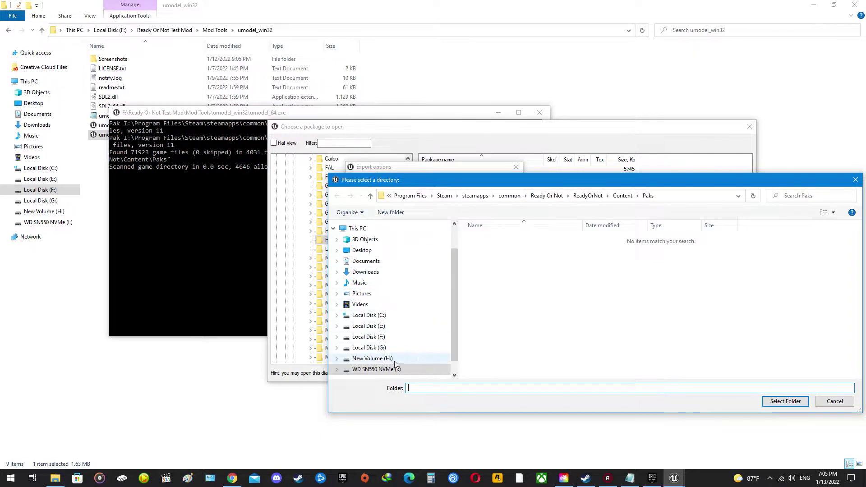
{"action": "left_click", "coordinate": [381, 369]}
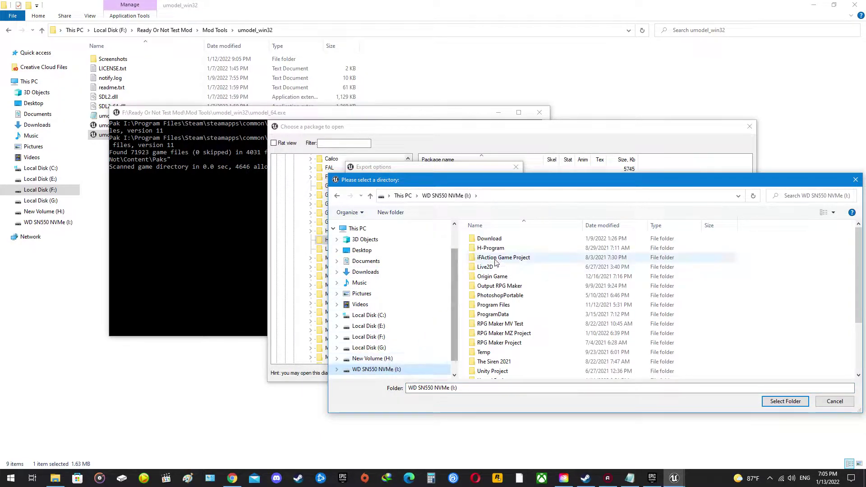
{"action": "left_click", "coordinate": [368, 337]}
{"action": "double_click", "coordinate": [504, 249]}
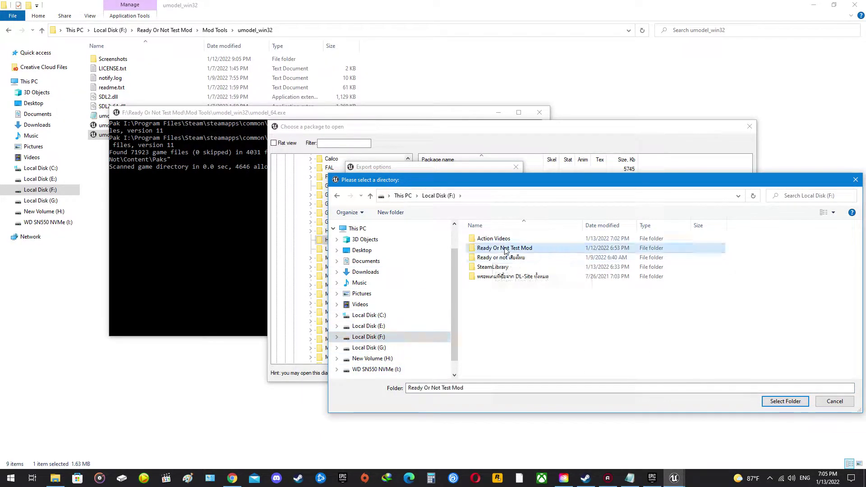
{"action": "double_click", "coordinate": [495, 249]}
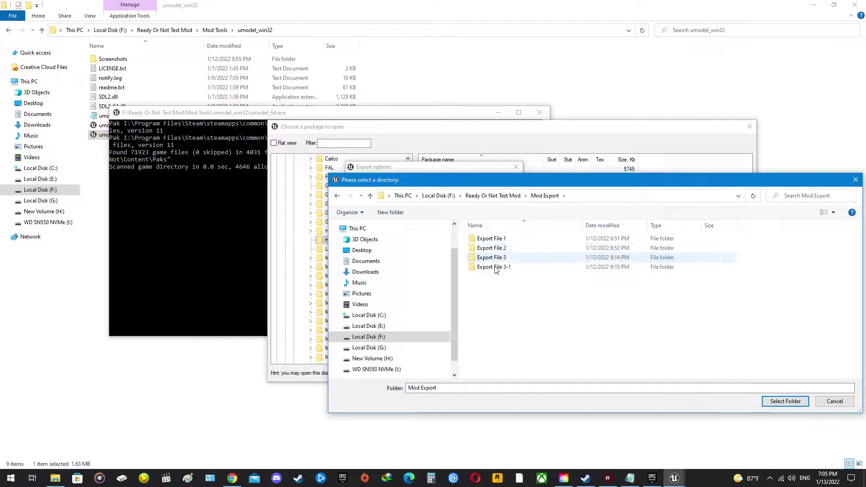
Create a folder named Export 4 inside Mod Export and choose it as the export destination
{"action": "right_click", "coordinate": [519, 294]}
{"action": "mouse_move", "coordinate": [586, 398]}
{"action": "left_click", "coordinate": [646, 398]}
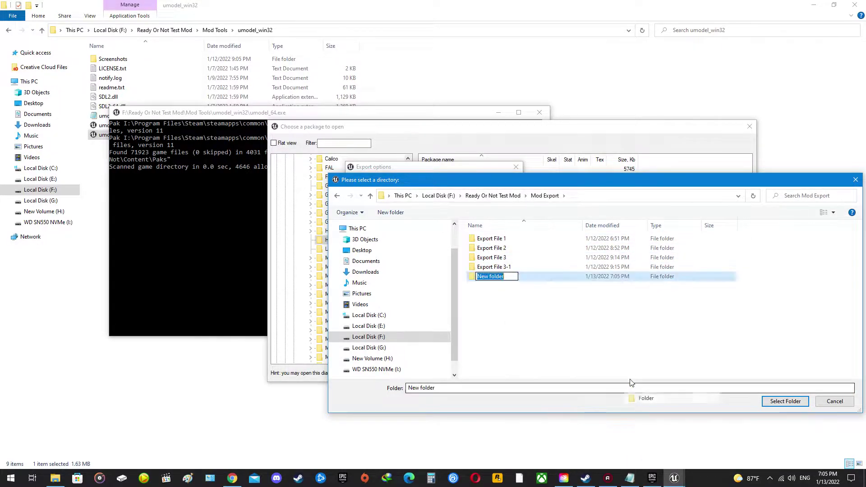
{"action": "type", "text": "Ex"}
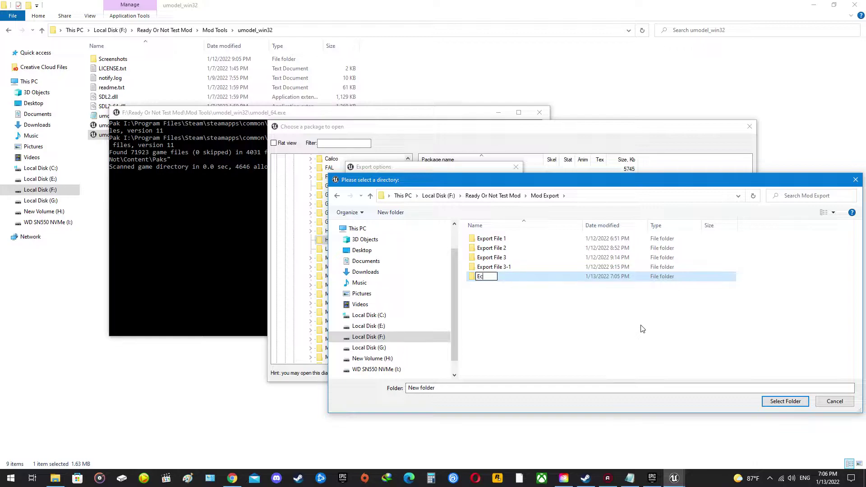
{"action": "type", "text": "port 4"}
{"action": "key", "text": "Return"}
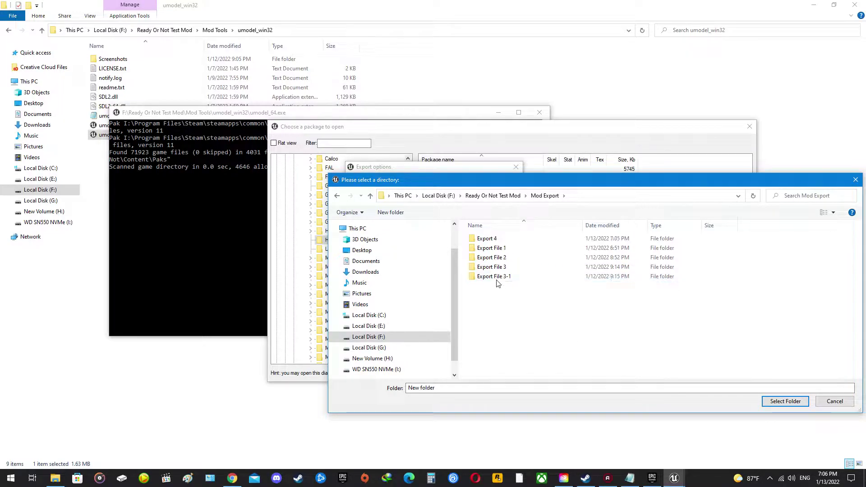
{"action": "double_click", "coordinate": [493, 239]}
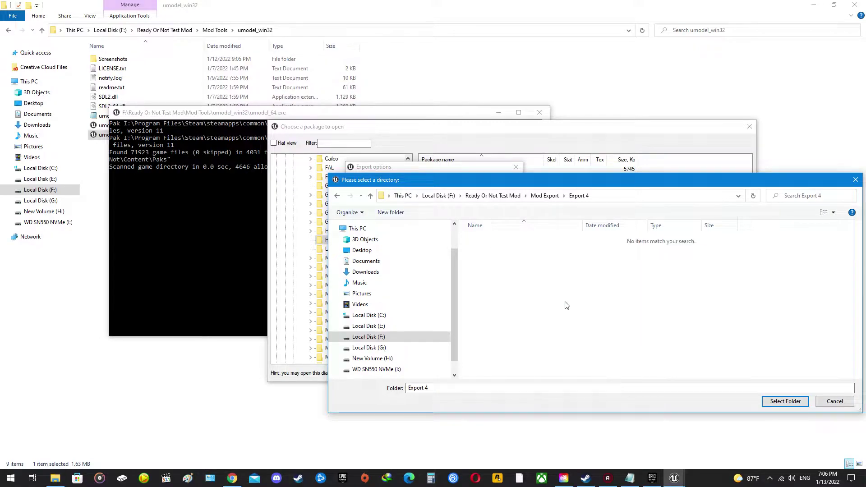
{"action": "left_click", "coordinate": [773, 402]}
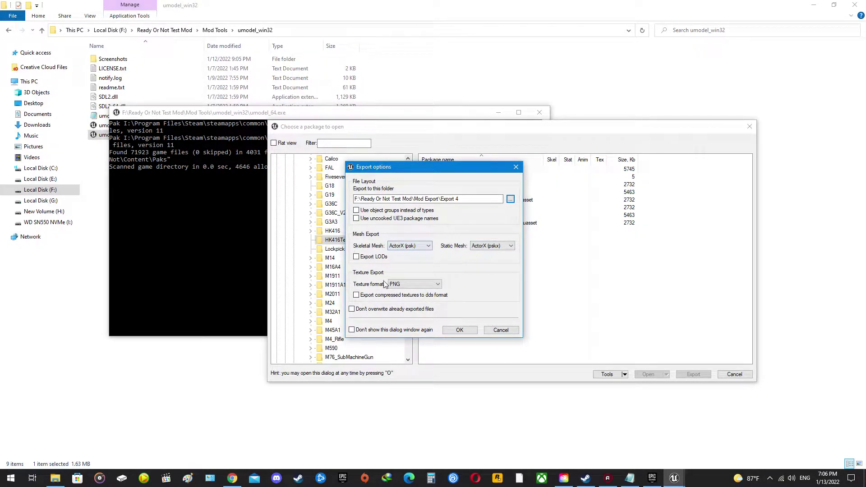
Try TGA as the texture export format and switch it back to PNG
{"action": "left_click", "coordinate": [404, 285]}
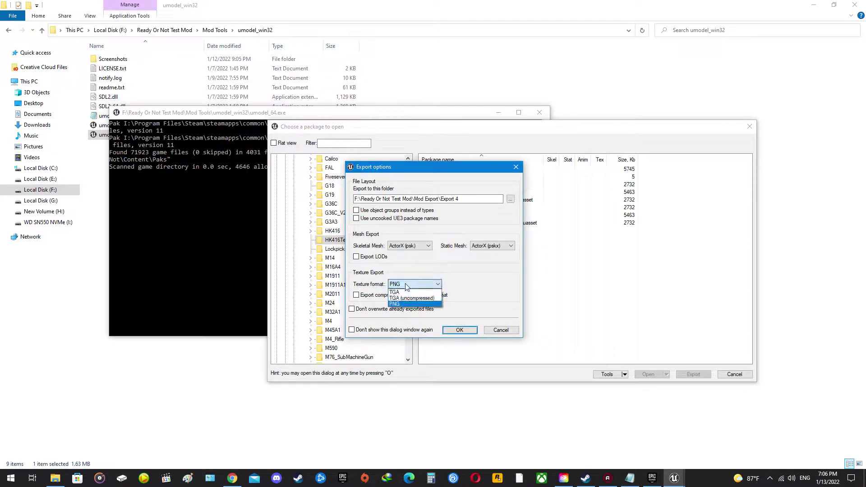
{"action": "left_click", "coordinate": [395, 292]}
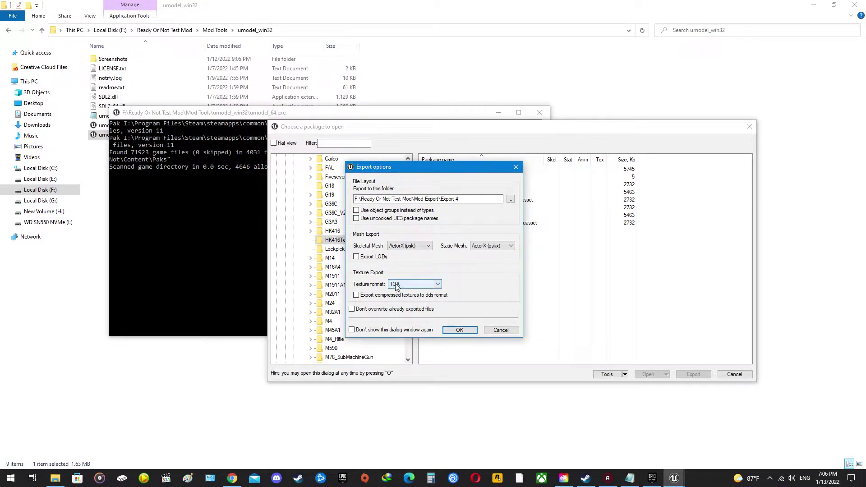
{"action": "left_click", "coordinate": [406, 285]}
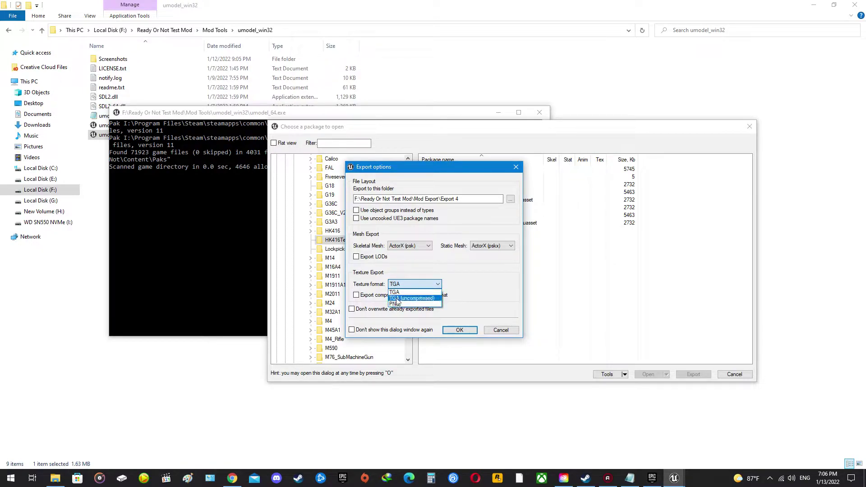
{"action": "left_click", "coordinate": [396, 305]}
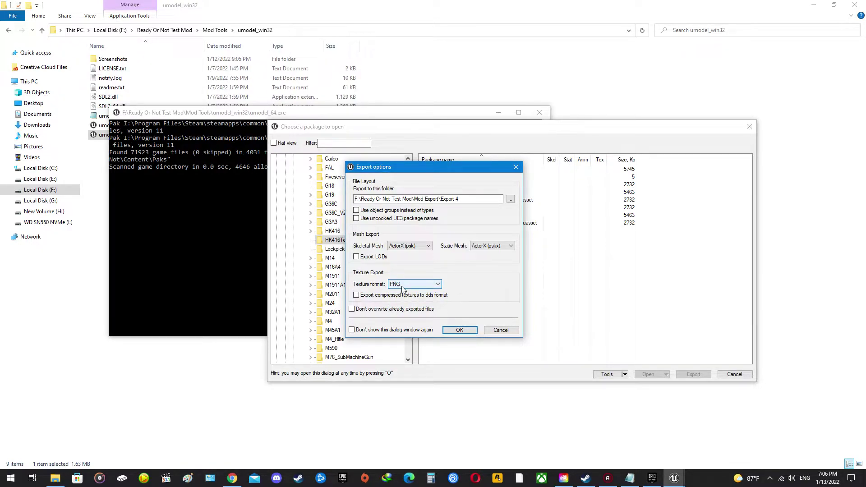
Run the export with Unreal engine 4.27 specified as the game's engine version
{"action": "left_click", "coordinate": [459, 330]}
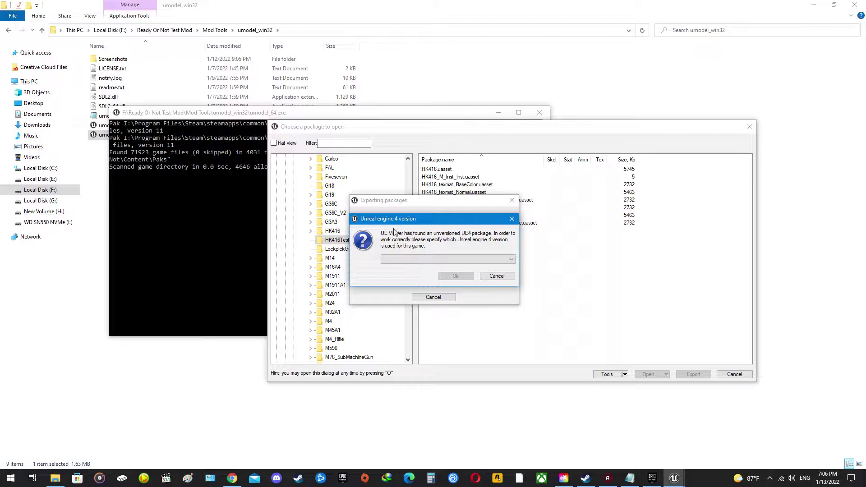
{"action": "left_click", "coordinate": [416, 259]}
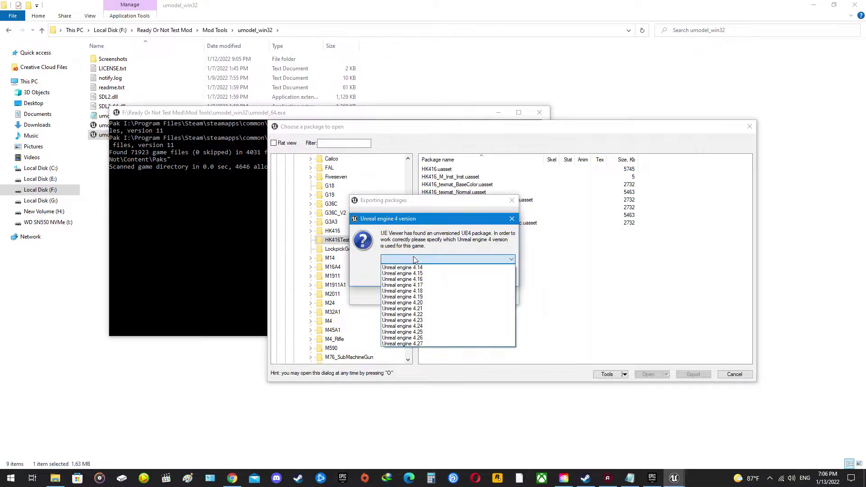
{"action": "left_click", "coordinate": [419, 344]}
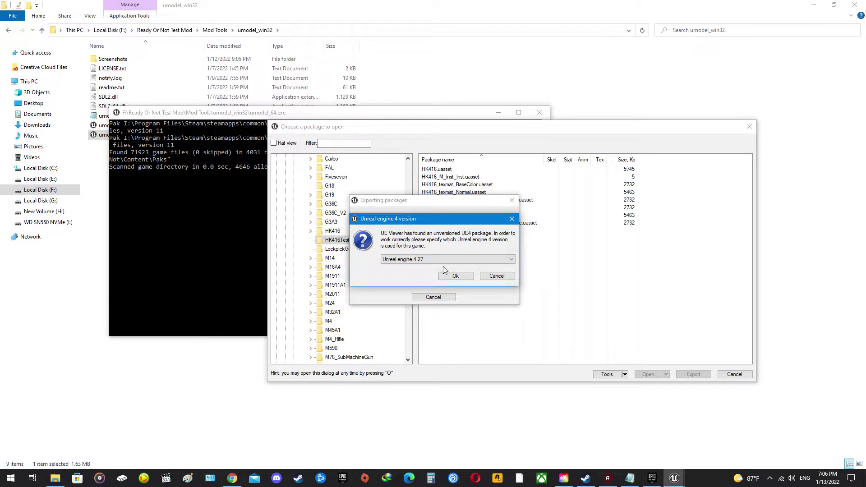
{"action": "left_click", "coordinate": [454, 277]}
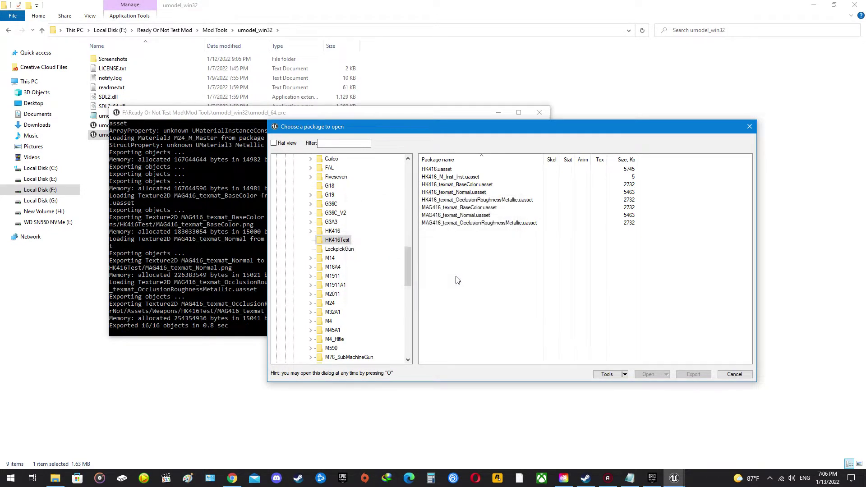
Close the package selection dialog and open the Ready Or Not Test Mod\Mod Export\Export 4 folder in File Explorer
{"action": "left_click", "coordinate": [749, 126]}
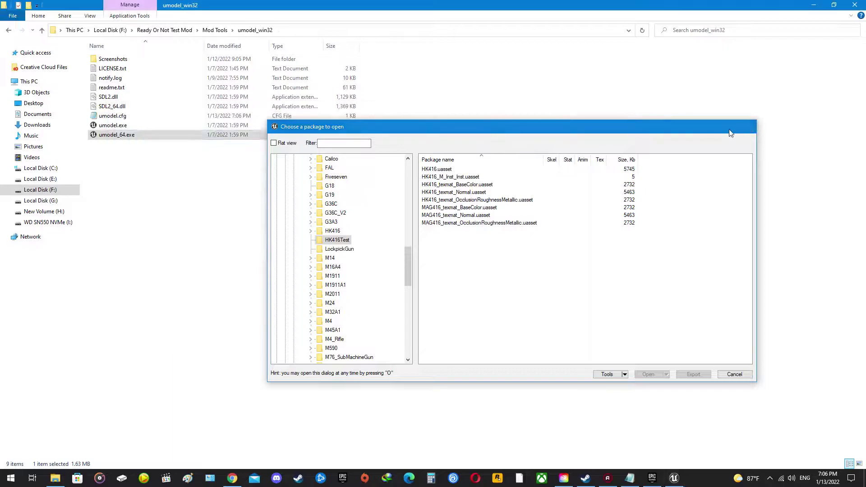
{"action": "left_click", "coordinate": [116, 34]}
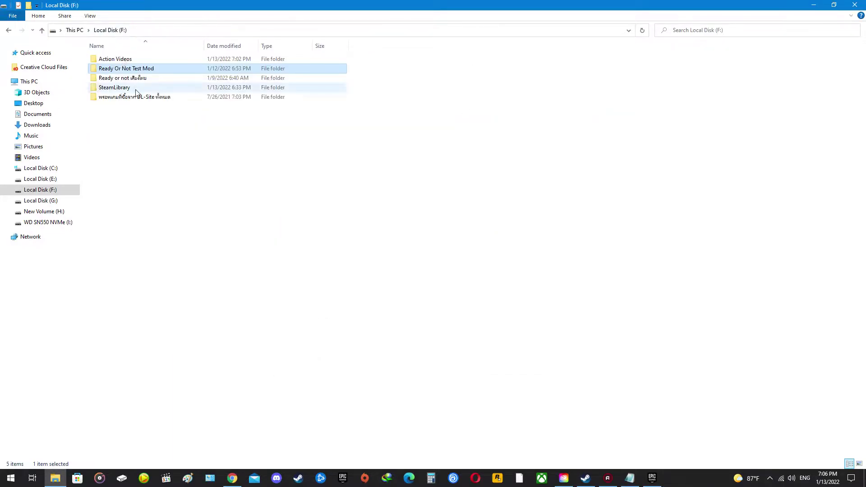
{"action": "double_click", "coordinate": [142, 69]}
{"action": "double_click", "coordinate": [118, 68]}
{"action": "left_click", "coordinate": [125, 61]}
{"action": "double_click", "coordinate": [127, 62]}
Rename the exported Game folder in Export 4 to Content
{"action": "left_click", "coordinate": [103, 63]}
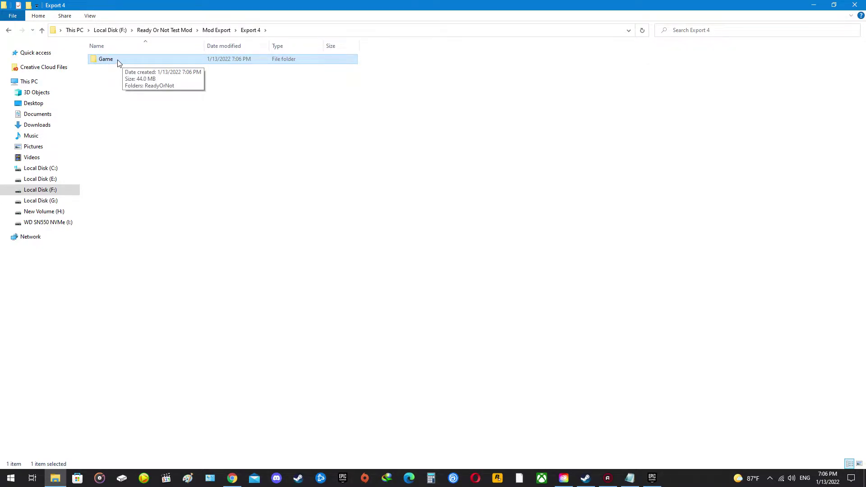
{"action": "right_click", "coordinate": [119, 62]}
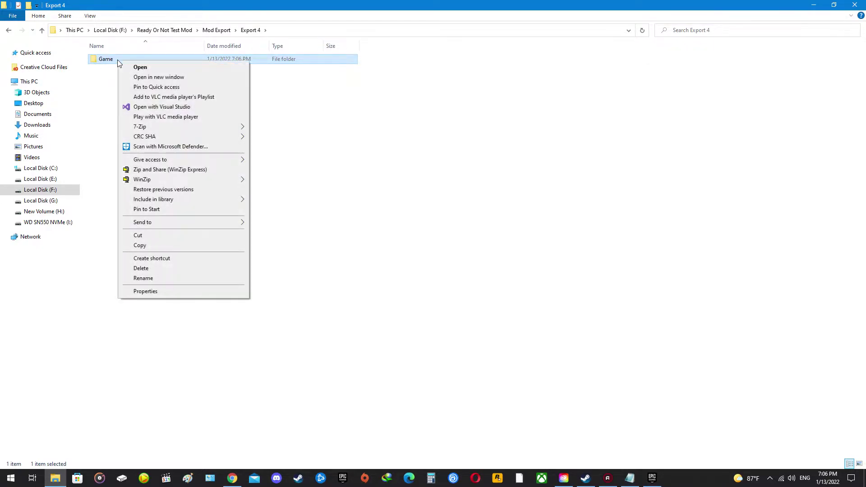
{"action": "left_click", "coordinate": [168, 280]}
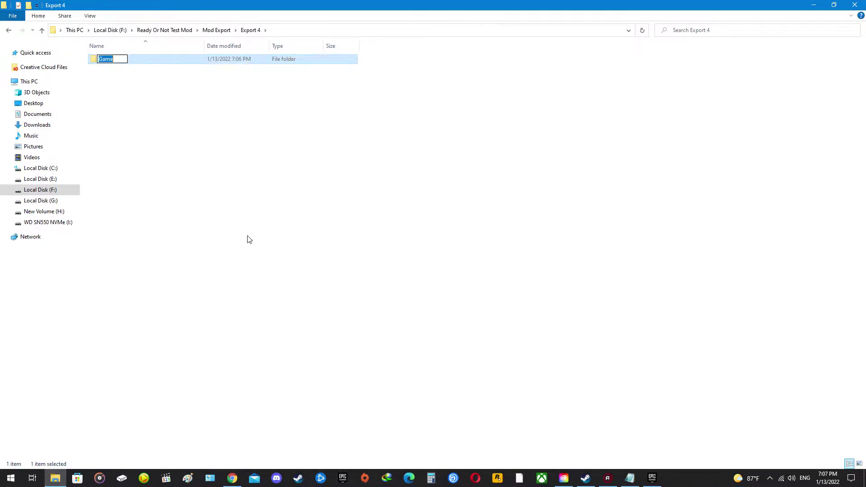
{"action": "type", "text": "C"}
{"action": "left_click", "coordinate": [250, 240]}
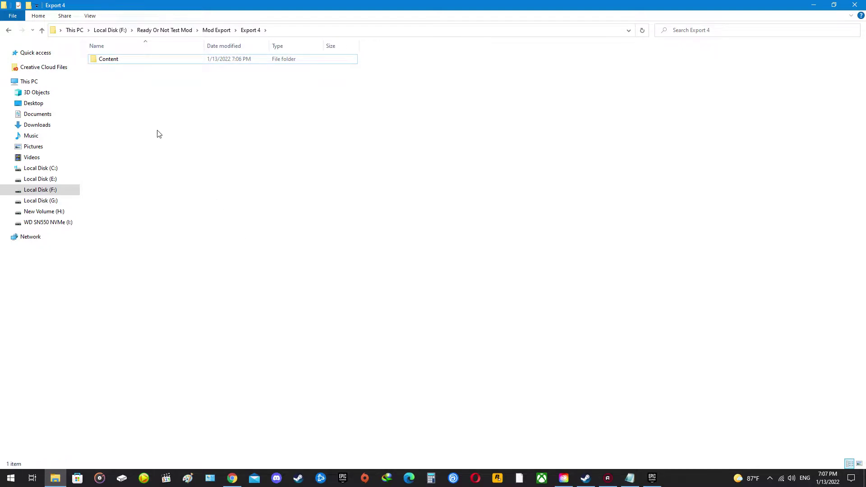
Open the exported HK416Test folder through Content, ReadyOrNot, Assets and Weapons
{"action": "left_click", "coordinate": [116, 61]}
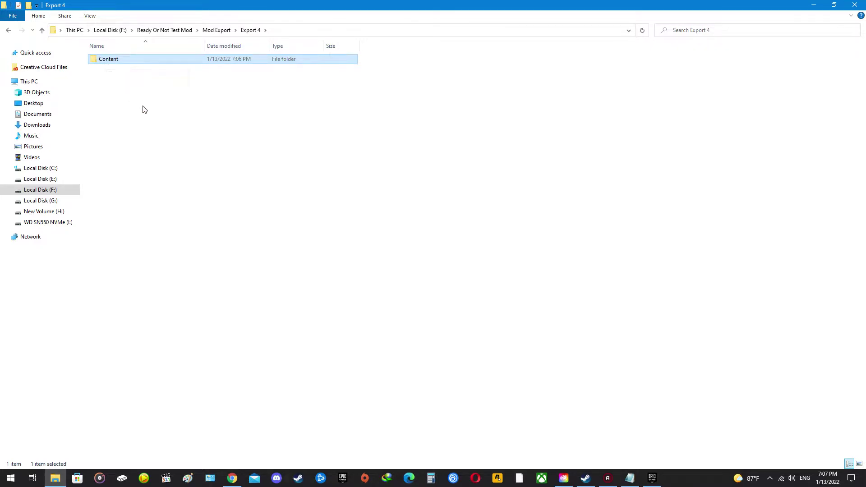
{"action": "double_click", "coordinate": [126, 61]}
{"action": "double_click", "coordinate": [123, 64]}
{"action": "left_click", "coordinate": [126, 65]}
{"action": "double_click", "coordinate": [113, 64]}
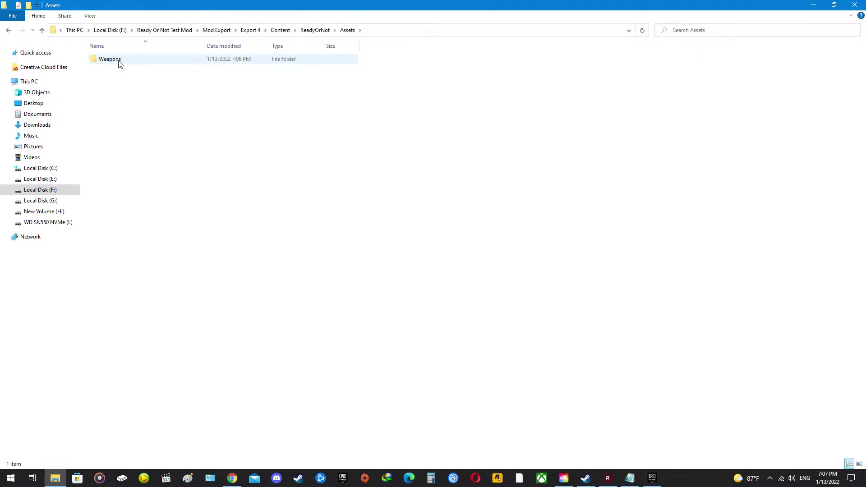
{"action": "double_click", "coordinate": [127, 63]}
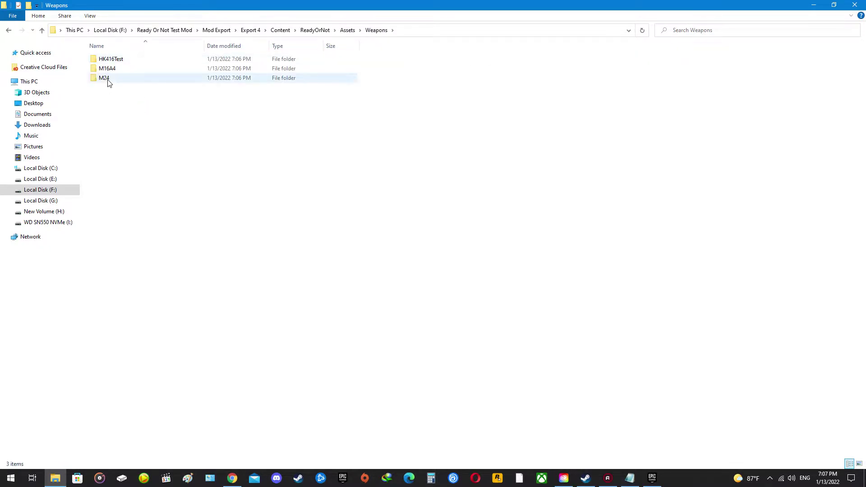
{"action": "left_click", "coordinate": [108, 64]}
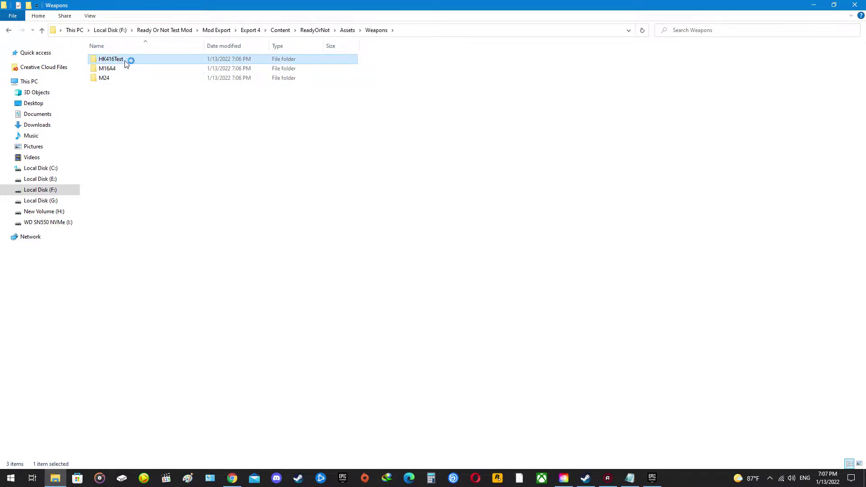
{"action": "double_click", "coordinate": [129, 61]}
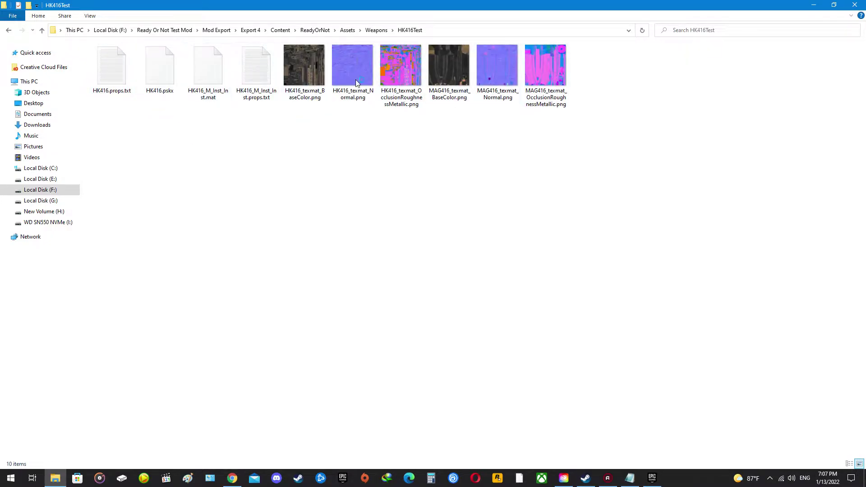
View the exported weapon textures one by one, from HK416_texmat_BaseColor.png to MAG416_texmat_Normal.png
{"action": "double_click", "coordinate": [294, 84]}
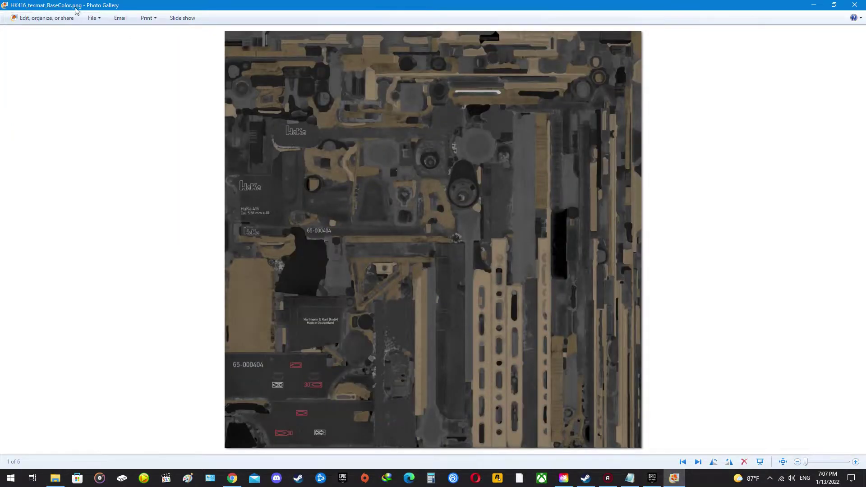
{"action": "left_click", "coordinate": [697, 462]}
{"action": "left_click", "coordinate": [697, 461]}
{"action": "left_click", "coordinate": [698, 462]}
{"action": "left_click", "coordinate": [698, 462]}
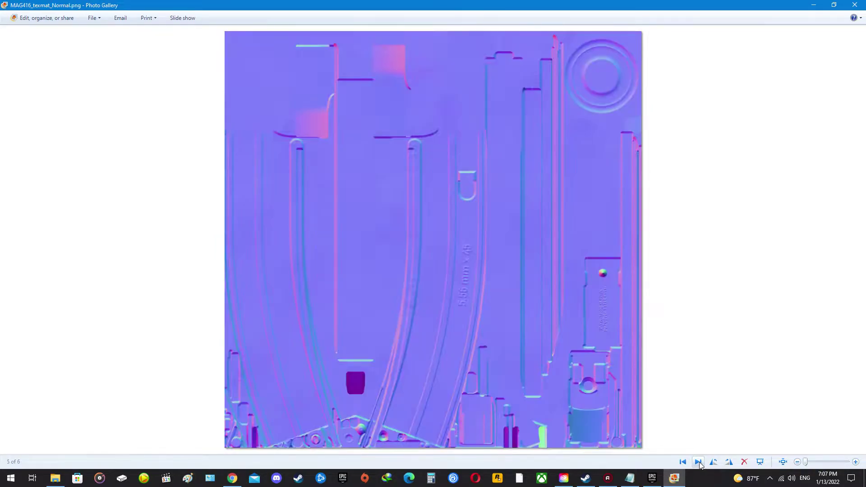
Review the remaining weapon textures, return to HK416_texmat_BaseColor.png and close the image viewer
{"action": "left_click", "coordinate": [698, 461]}
{"action": "left_click", "coordinate": [682, 462]}
{"action": "left_click", "coordinate": [683, 462]}
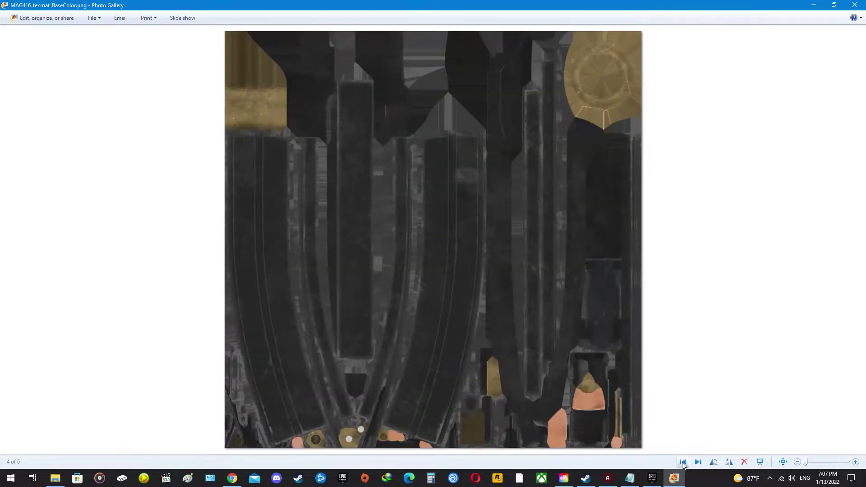
{"action": "left_click", "coordinate": [682, 462]}
{"action": "left_click", "coordinate": [682, 461]}
{"action": "left_click", "coordinate": [682, 461]}
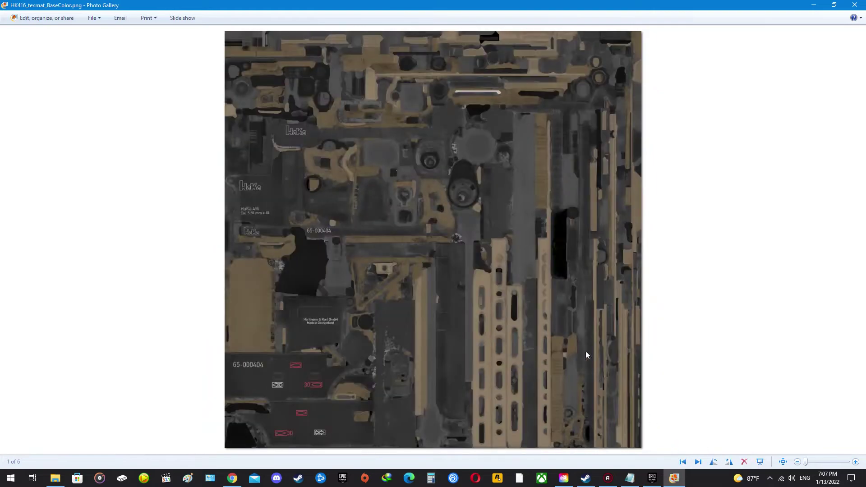
{"action": "left_click", "coordinate": [855, 4]}
Copy the HK416_texmat_BaseColor.png texture from the HK416Test folder
{"action": "left_click", "coordinate": [306, 84]}
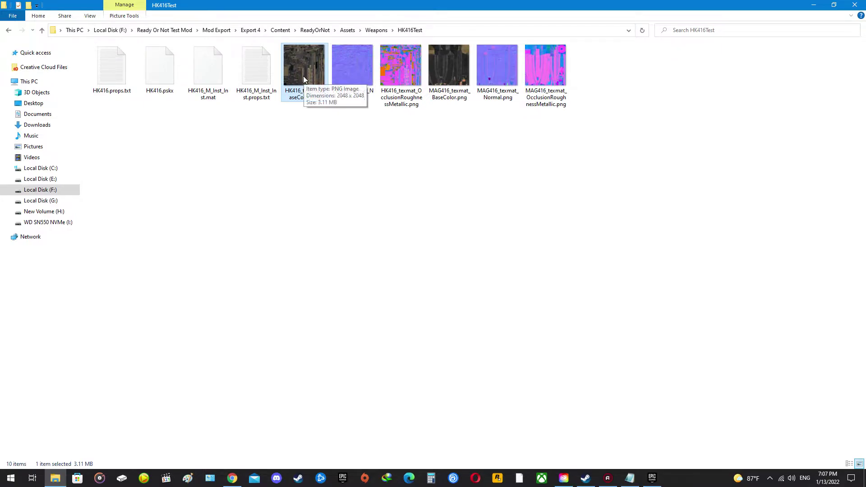
{"action": "right_click", "coordinate": [305, 69]}
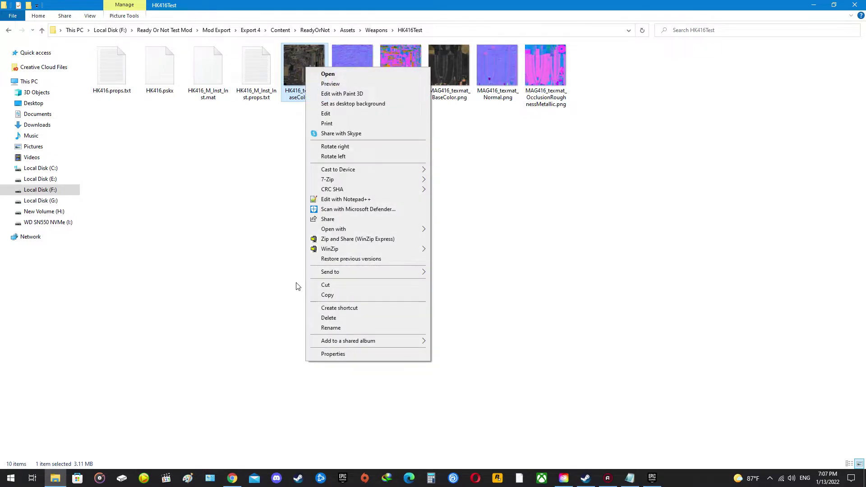
{"action": "left_click", "coordinate": [336, 295]}
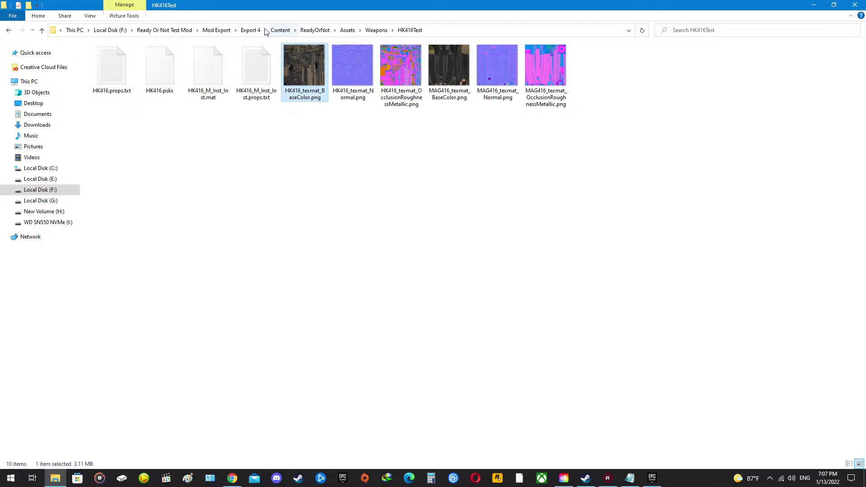
Go up to the Ready Or Not Test Mod folder and create a new folder named PSD in it
{"action": "left_click", "coordinate": [216, 29]}
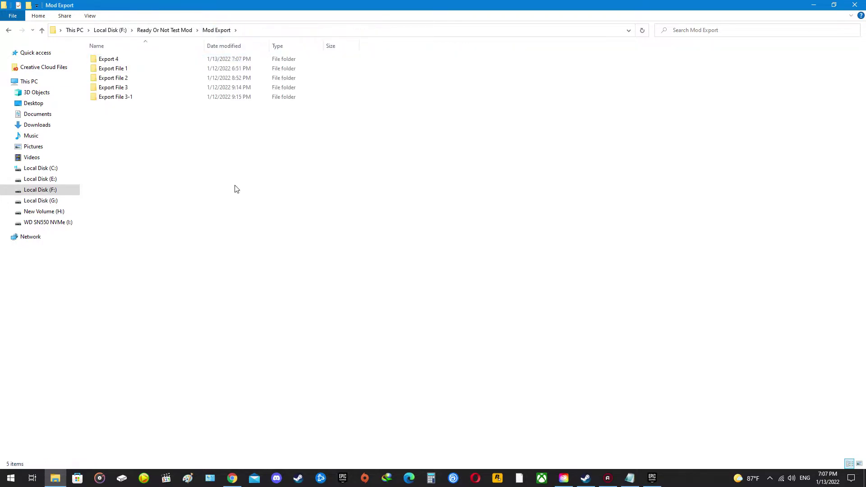
{"action": "left_click", "coordinate": [165, 30]}
{"action": "right_click", "coordinate": [222, 188]}
{"action": "mouse_move", "coordinate": [289, 311]}
{"action": "left_click", "coordinate": [352, 306]}
{"action": "type", "text": "P"}
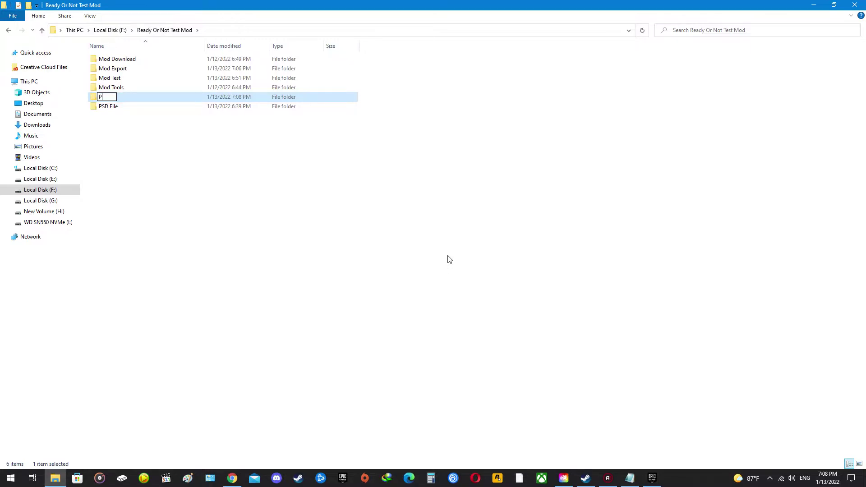
{"action": "type", "text": "SD"}
{"action": "left_click", "coordinate": [449, 260]}
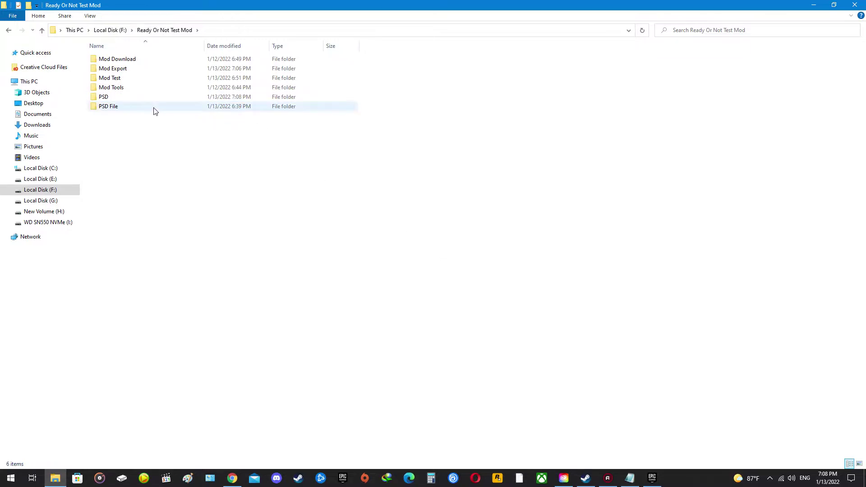
Paste the copied HK416_texmat_BaseColor.png into the PSD folder and show the folder's contents as large thumbnails
{"action": "left_click", "coordinate": [116, 98]}
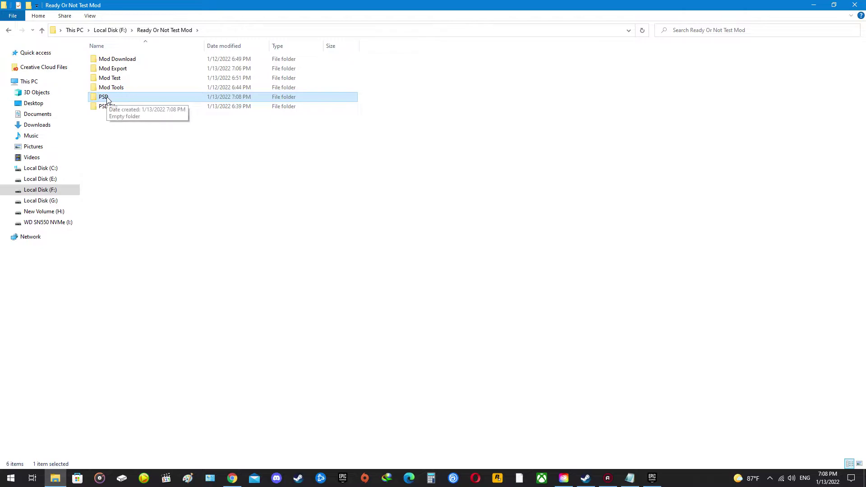
{"action": "double_click", "coordinate": [111, 96]}
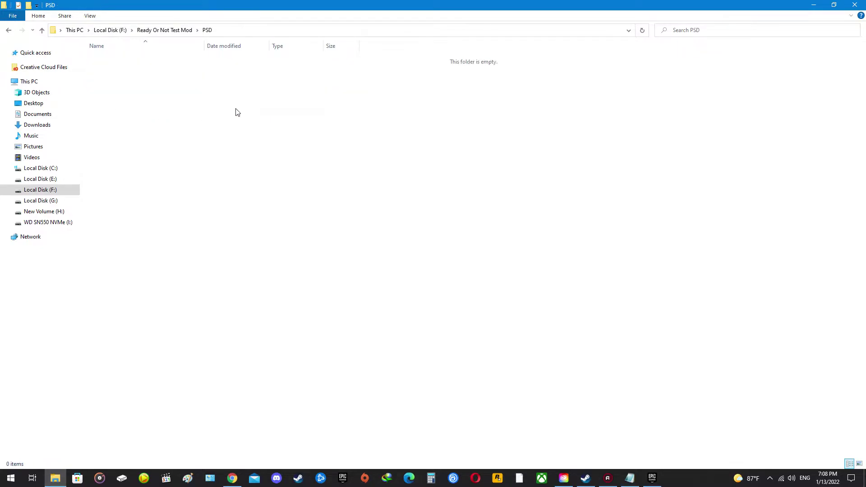
{"action": "right_click", "coordinate": [236, 109]}
{"action": "left_click", "coordinate": [278, 172]}
{"action": "right_click", "coordinate": [166, 105]}
{"action": "mouse_move", "coordinate": [180, 109]}
{"action": "left_click", "coordinate": [329, 119]}
{"action": "right_click", "coordinate": [269, 122]}
{"action": "mouse_move", "coordinate": [308, 128]}
{"action": "left_click", "coordinate": [392, 126]}
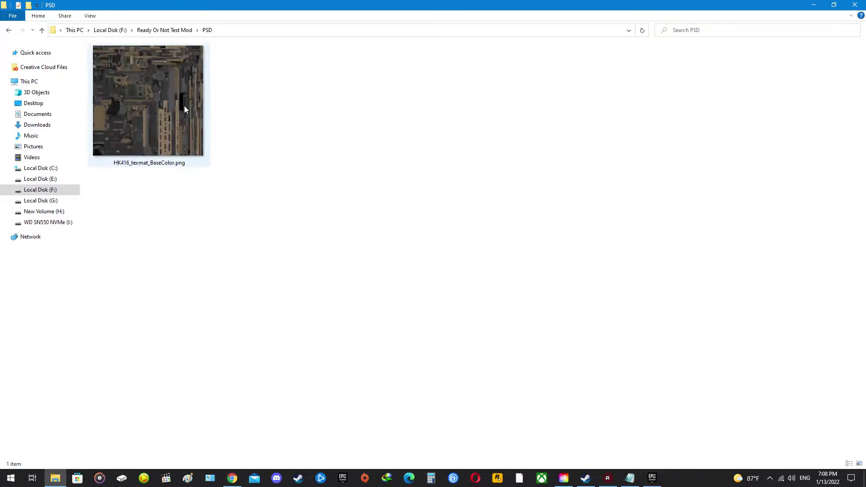
{"action": "left_click", "coordinate": [139, 123]}
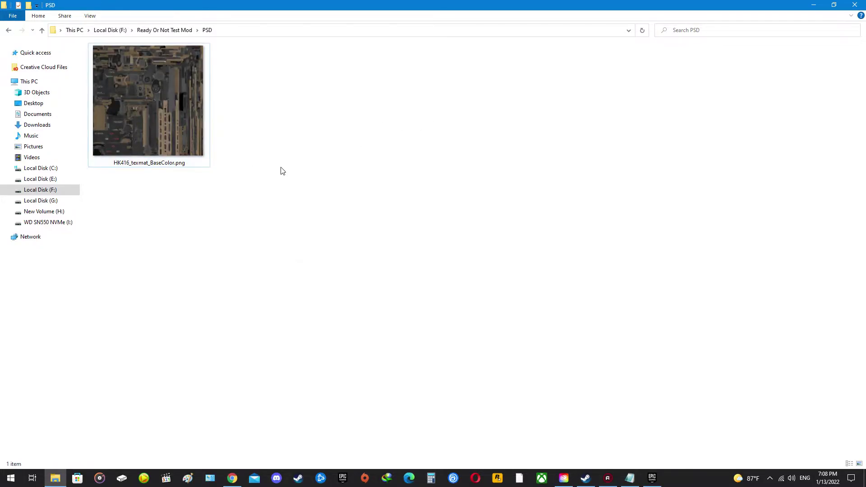
Launch Photoshop from Creative Cloud Desktop and open HK416_texmat_BaseColor.png from the PSD folder in it
{"action": "left_click", "coordinate": [564, 478]}
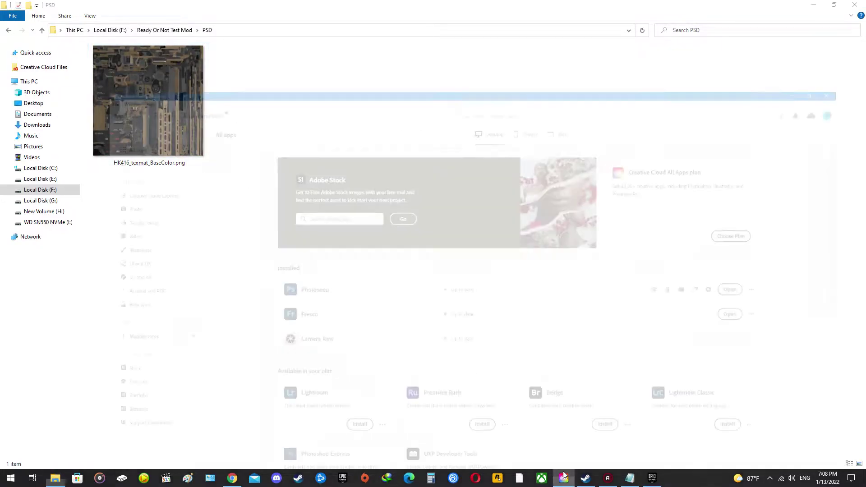
{"action": "left_click", "coordinate": [729, 235]}
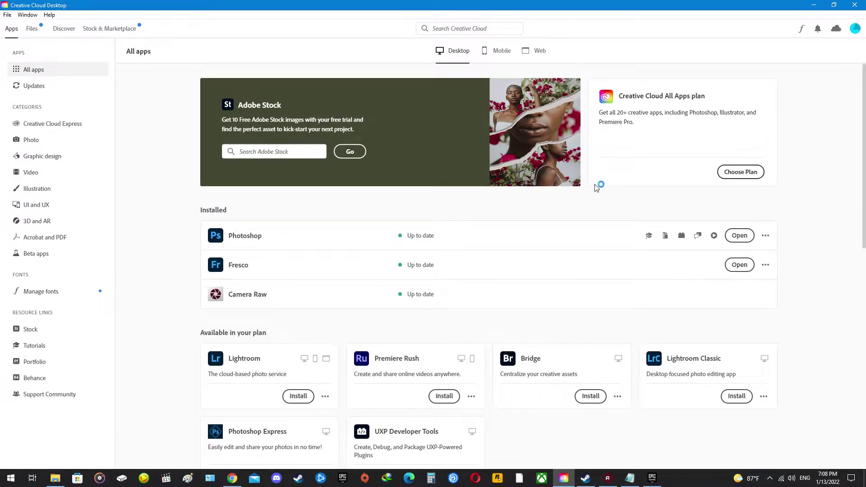
{"action": "left_click", "coordinate": [815, 5]}
{"action": "left_click", "coordinate": [815, 5]}
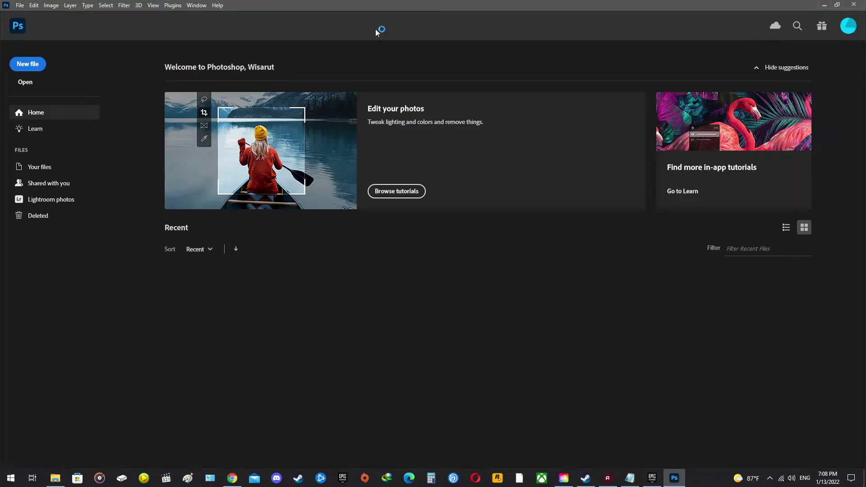
{"action": "left_click_drag", "start_coordinate": [394, 6], "coordinate": [597, 219]}
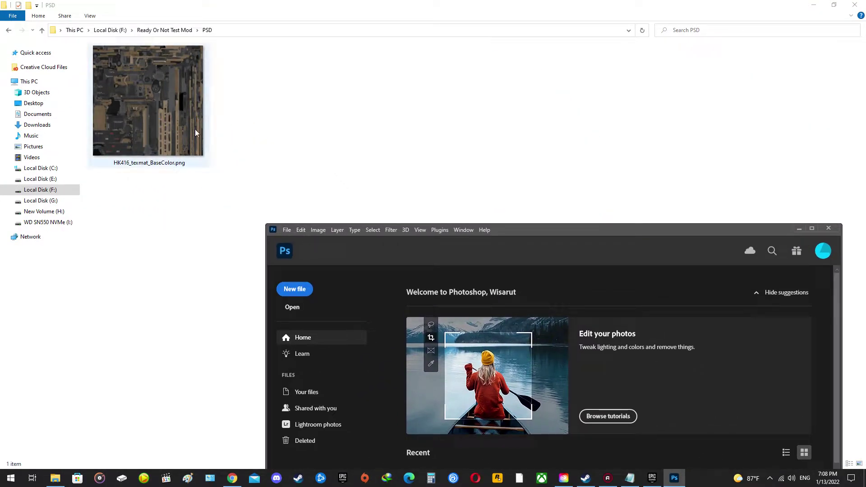
{"action": "left_click_drag", "start_coordinate": [153, 107], "coordinate": [377, 289]}
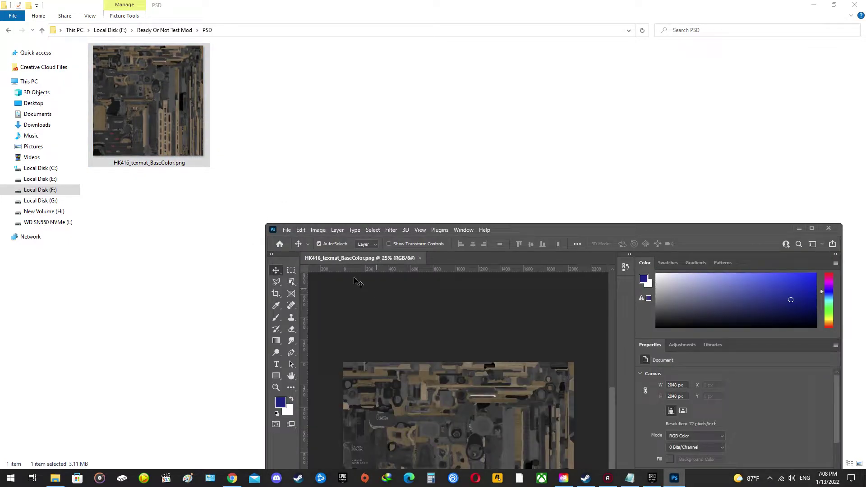
{"action": "left_click", "coordinate": [287, 230]}
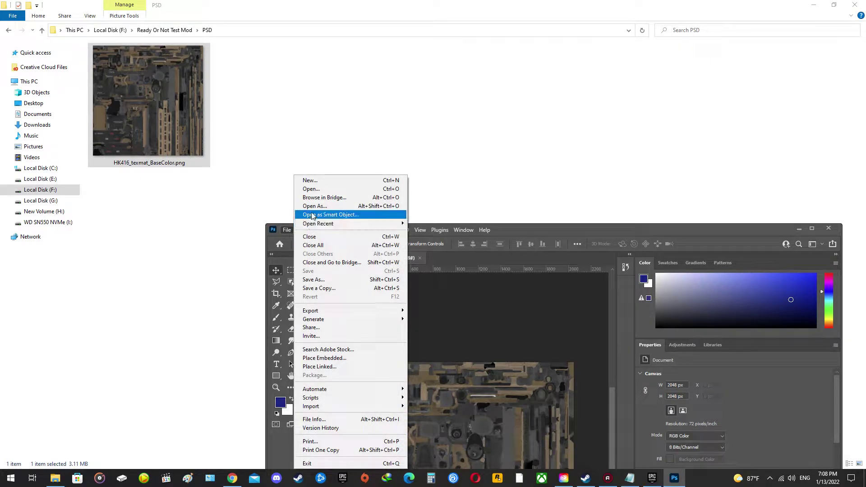
{"action": "left_click", "coordinate": [314, 191]}
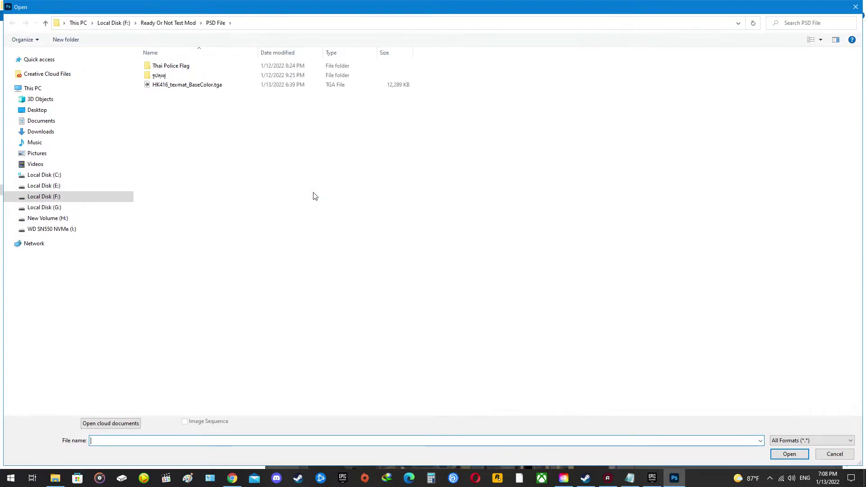
{"action": "left_click", "coordinate": [155, 24]}
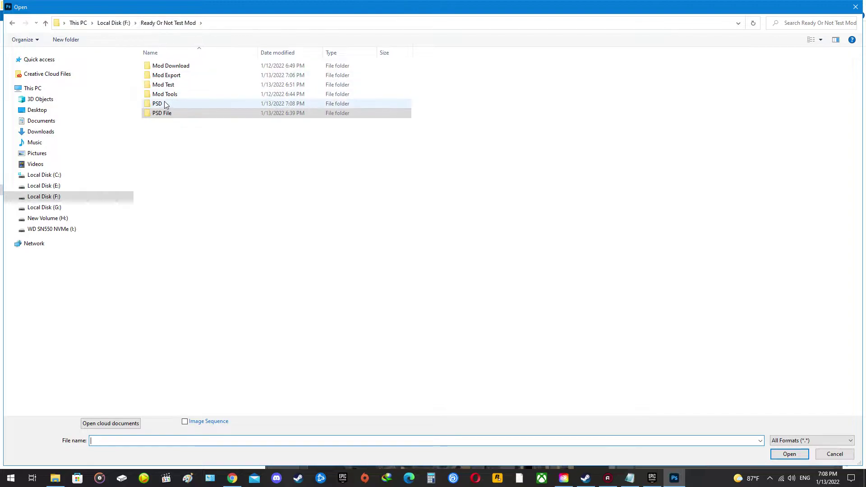
{"action": "left_click", "coordinate": [175, 77]}
{"action": "double_click", "coordinate": [175, 78]}
{"action": "double_click", "coordinate": [171, 75]}
{"action": "double_click", "coordinate": [172, 67]}
{"action": "left_click", "coordinate": [172, 68]}
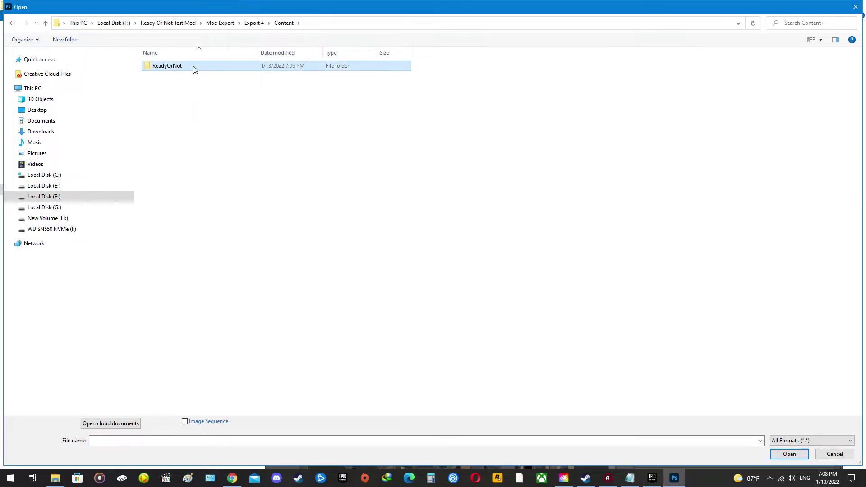
{"action": "left_click", "coordinate": [217, 23]}
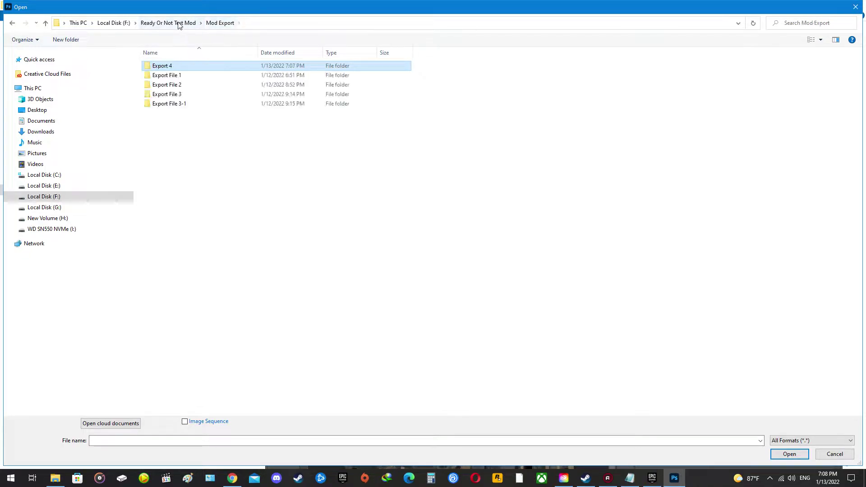
{"action": "left_click", "coordinate": [175, 23]}
{"action": "double_click", "coordinate": [165, 109]}
{"action": "left_click", "coordinate": [161, 76]}
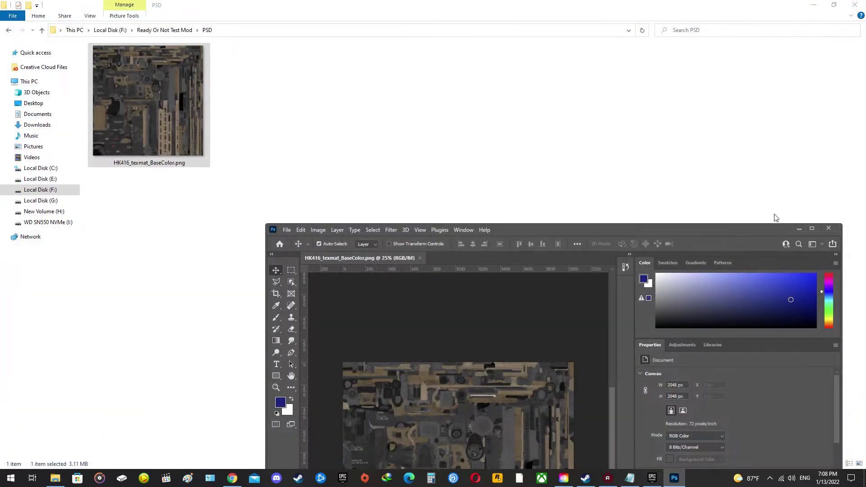
Maximize Photoshop, duplicate the Background layer and hide the original, leaving the duplicate selected
{"action": "left_click", "coordinate": [814, 228]}
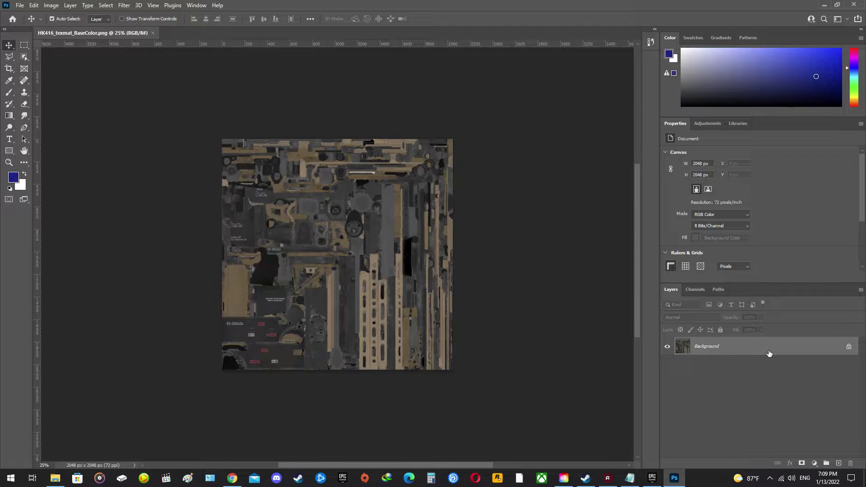
{"action": "left_click_drag", "start_coordinate": [769, 353], "coordinate": [761, 350]}
{"action": "key", "text": "ctrl+j"}
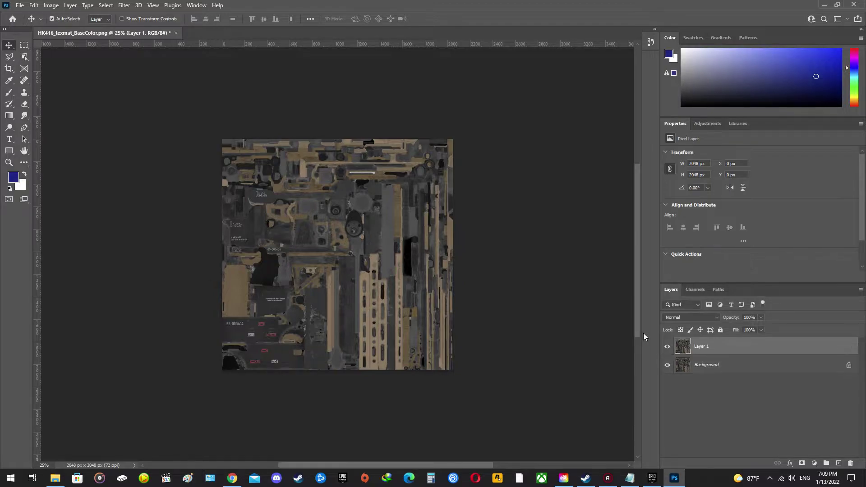
{"action": "left_click", "coordinate": [756, 367]}
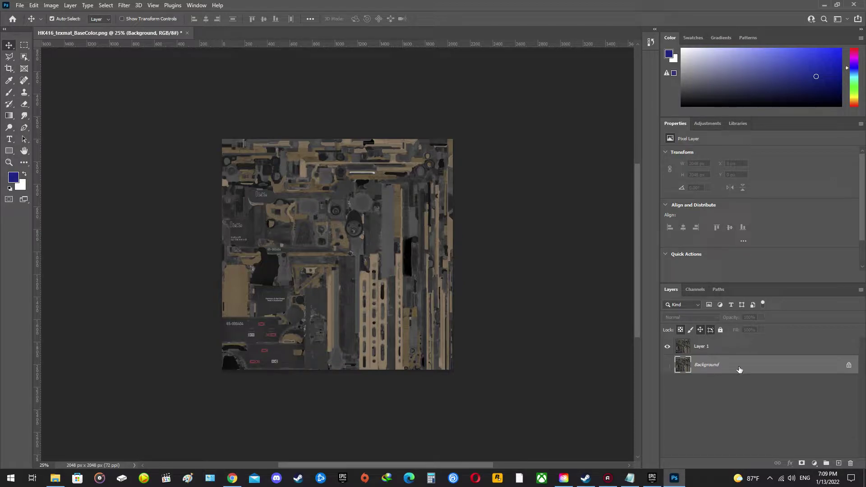
{"action": "left_click", "coordinate": [716, 350]}
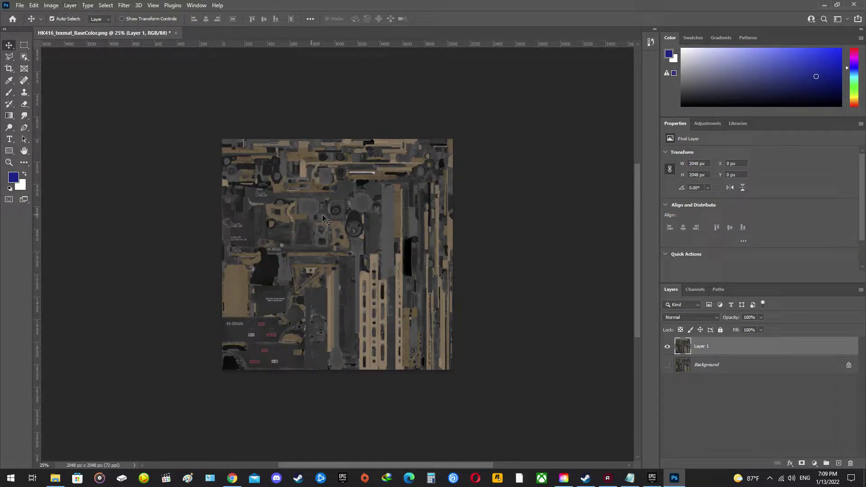
Apply a Hue/Saturation adjustment to the duplicated texture layer with the hue set to -36
{"action": "left_click", "coordinate": [70, 6]}
{"action": "mouse_move", "coordinate": [48, 7]}
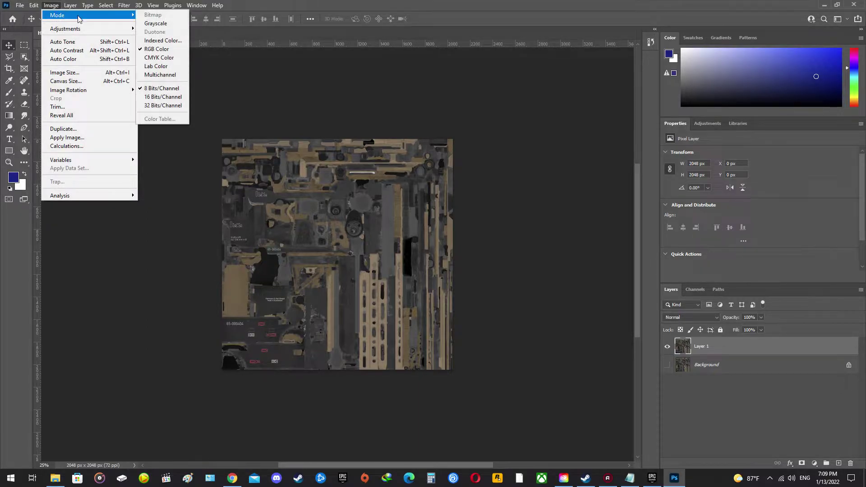
{"action": "mouse_move", "coordinate": [85, 30]}
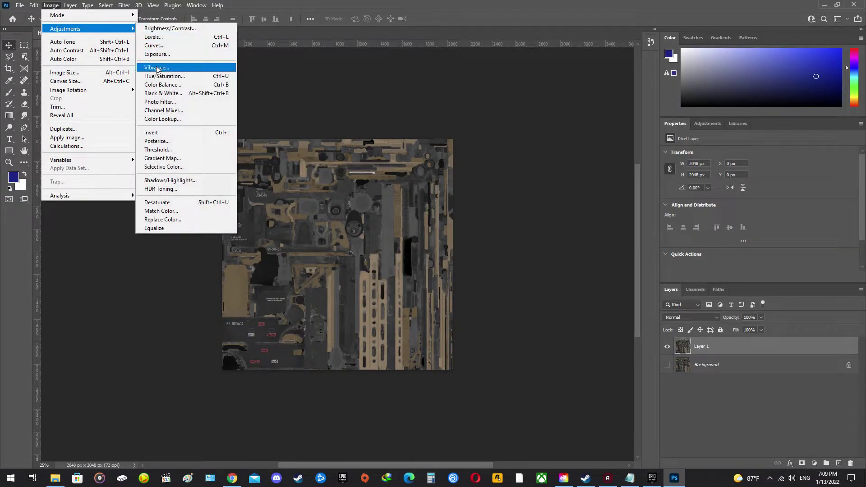
{"action": "left_click", "coordinate": [161, 81]}
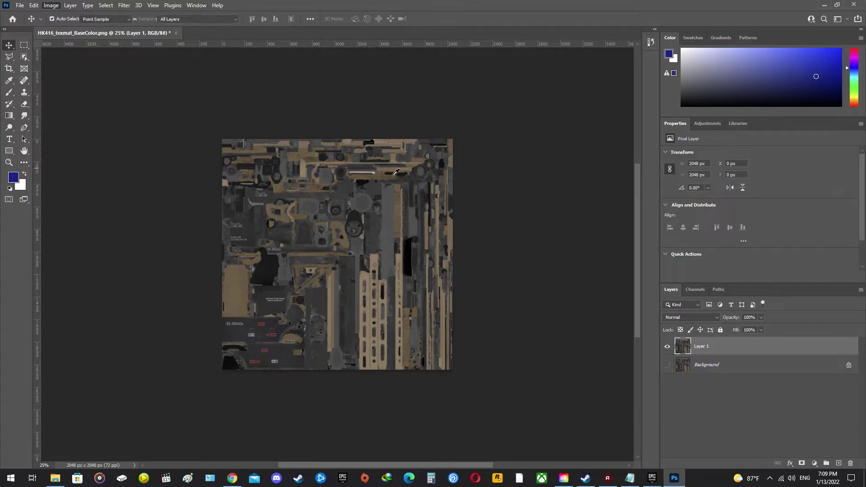
{"action": "mouse_move", "coordinate": [572, 162]}
{"action": "left_mouse_down"}
{"action": "mouse_move", "coordinate": [610, 163]}
{"action": "mouse_move", "coordinate": [540, 165]}
{"action": "mouse_move", "coordinate": [605, 164]}
{"action": "mouse_move", "coordinate": [556, 166]}
{"action": "left_mouse_up"}
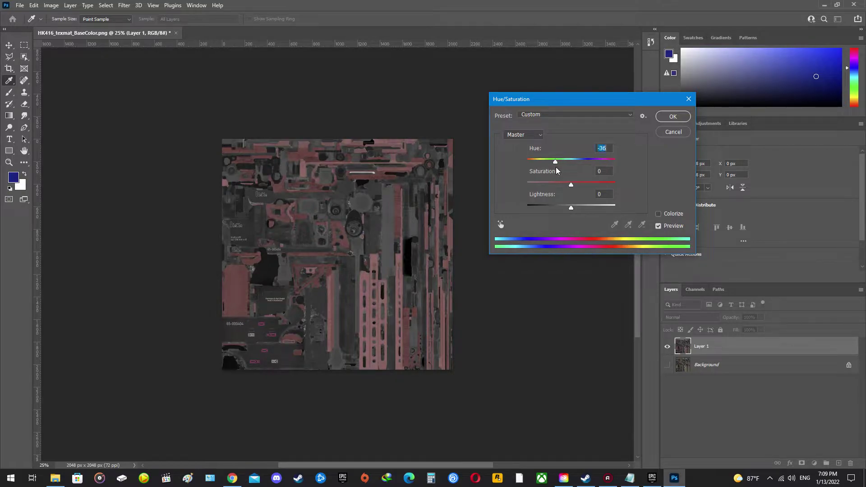
{"action": "left_click", "coordinate": [672, 116]}
{"action": "left_click", "coordinate": [529, 142]}
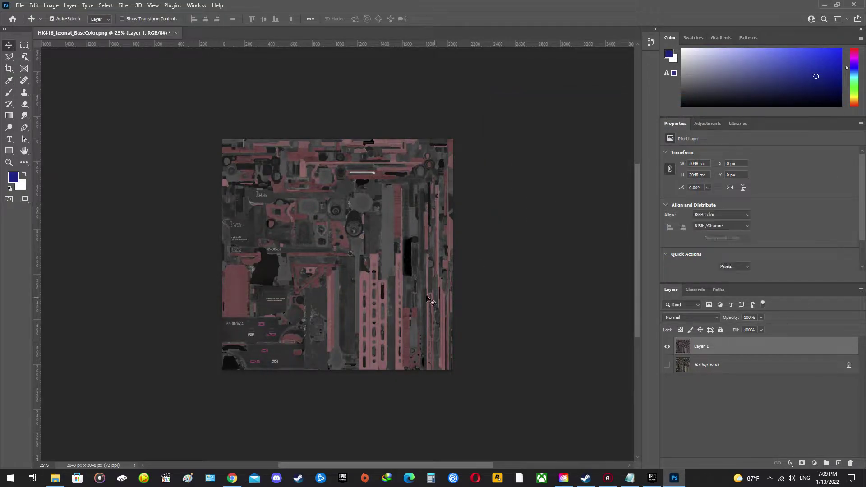
Zoom in on the recoloured texture to 50% to examine its details
{"action": "left_click", "coordinate": [8, 162]}
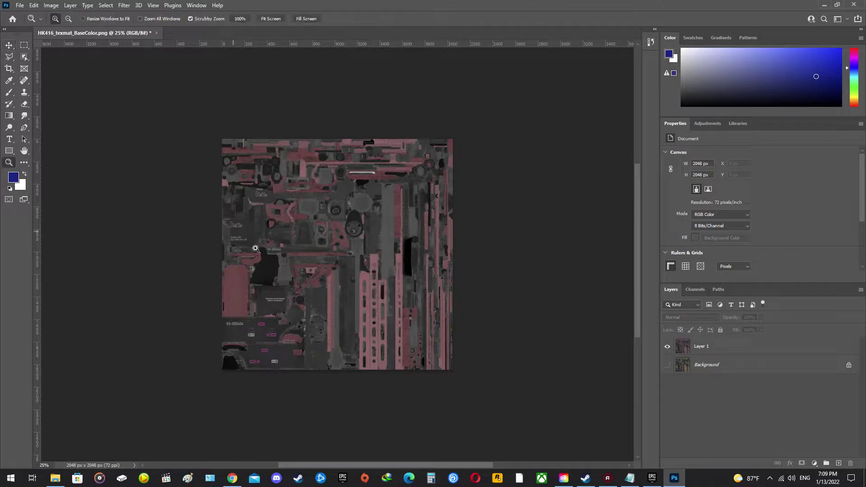
{"action": "left_click", "coordinate": [269, 271]}
{"action": "left_click", "coordinate": [314, 318]}
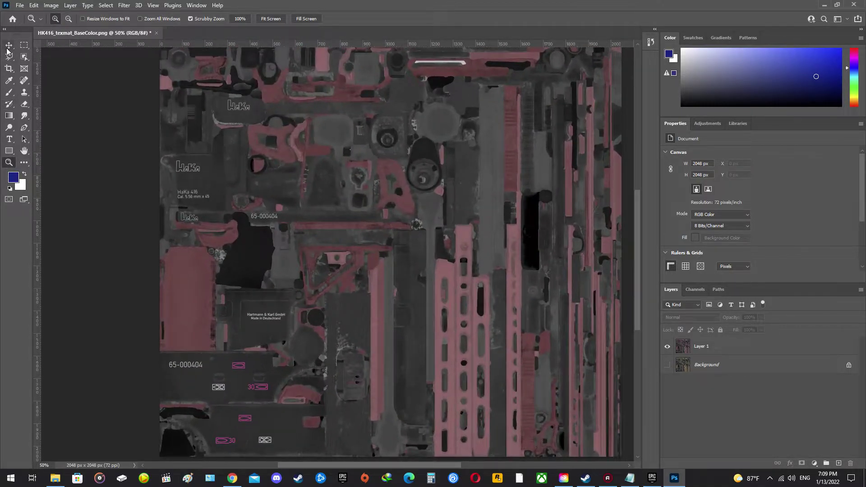
Switch to Chrome's Boku wa Tomodachi ga Sukunai image results and save the full-body character PNG into Ready Or Not Test Mod's PSD folder
{"action": "left_click", "coordinate": [232, 478]}
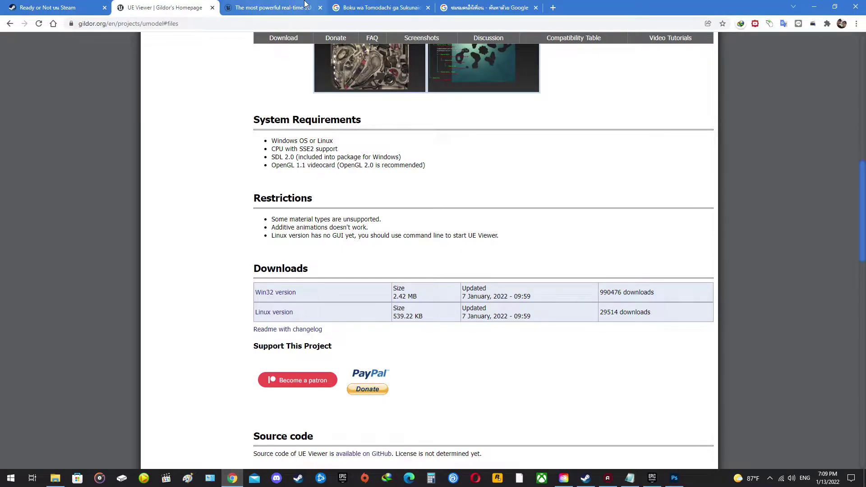
{"action": "left_click", "coordinate": [361, 8]}
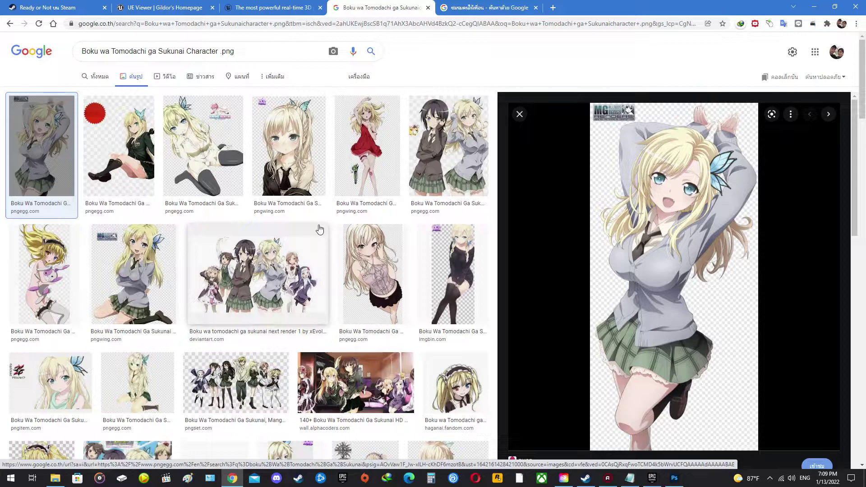
{"action": "scroll", "coordinate": [594, 232], "scroll_direction": "down", "scroll_amount": 1}
{"action": "scroll", "coordinate": [594, 231], "scroll_direction": "up", "scroll_amount": 1}
{"action": "right_click", "coordinate": [665, 249]}
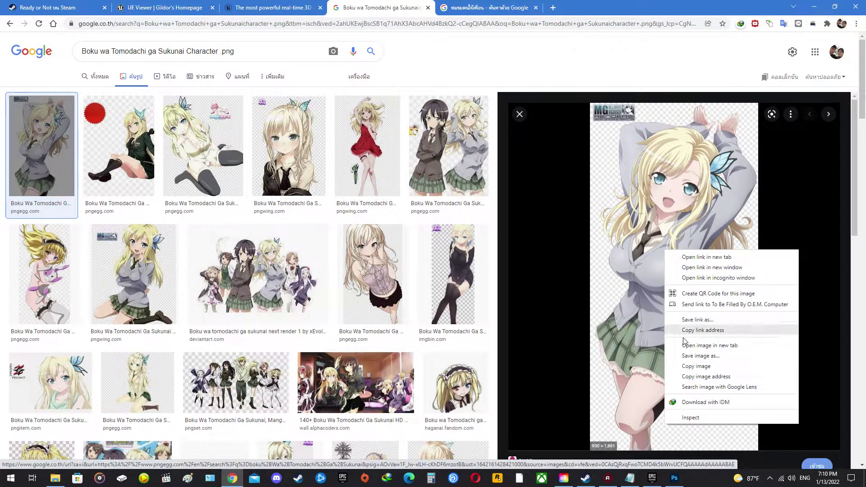
{"action": "left_click", "coordinate": [699, 359]}
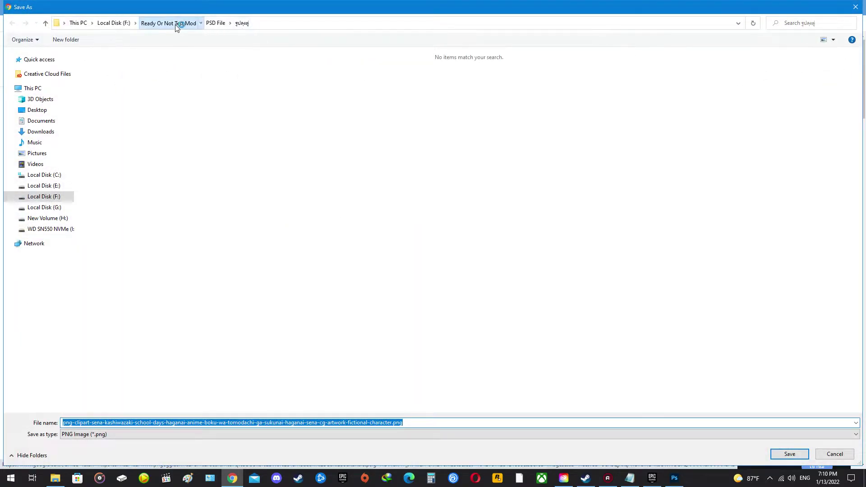
{"action": "left_click", "coordinate": [176, 25]}
{"action": "double_click", "coordinate": [113, 103]}
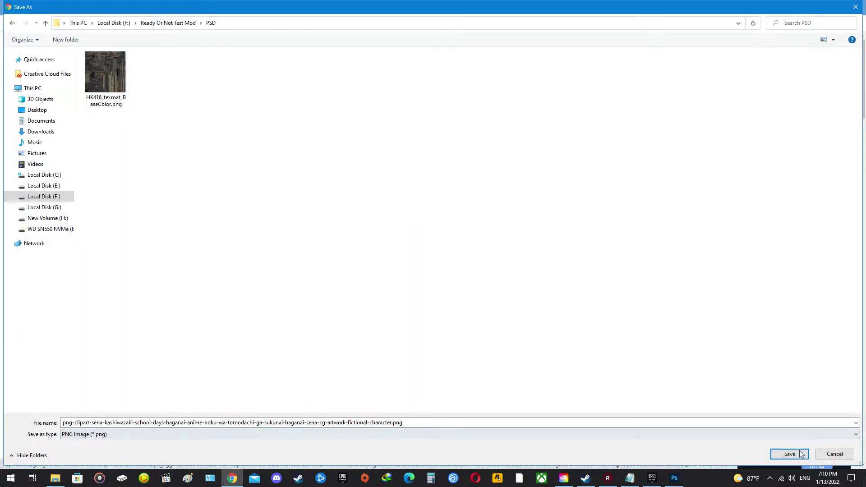
{"action": "left_click", "coordinate": [789, 454]}
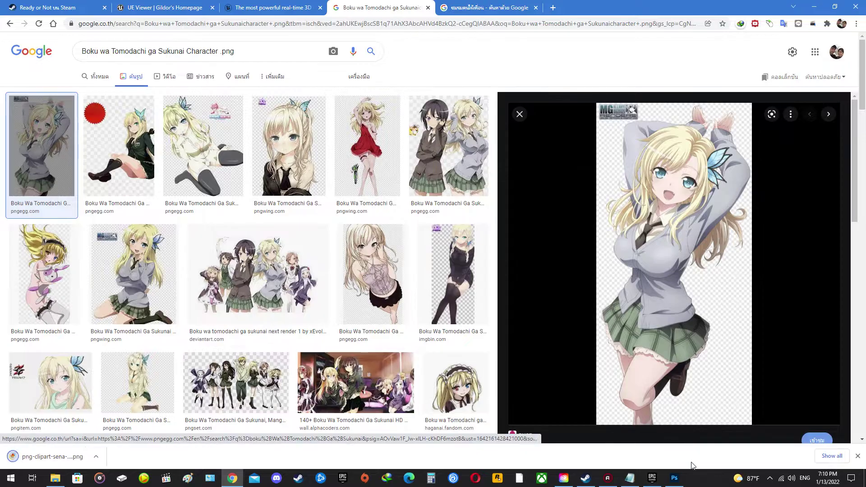
Switch to Photoshop and open the downloaded full-body character PNG from the Ready Or Not Test Mod PSD folder
{"action": "left_click", "coordinate": [674, 479]}
{"action": "left_click", "coordinate": [19, 5]}
{"action": "left_click", "coordinate": [32, 26]}
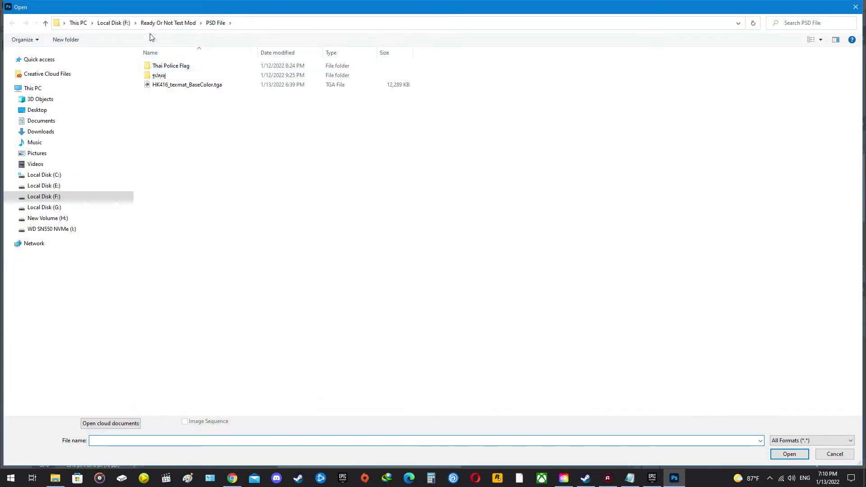
{"action": "left_click", "coordinate": [168, 23]}
{"action": "double_click", "coordinate": [160, 103]}
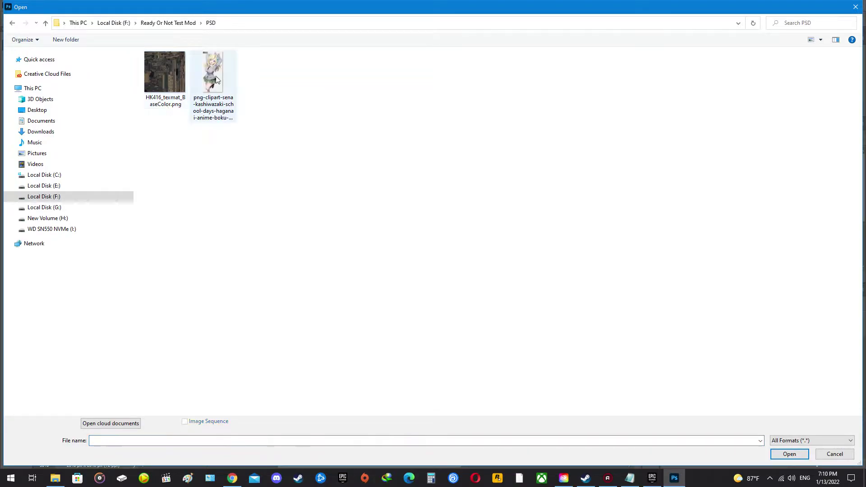
{"action": "double_click", "coordinate": [215, 80]}
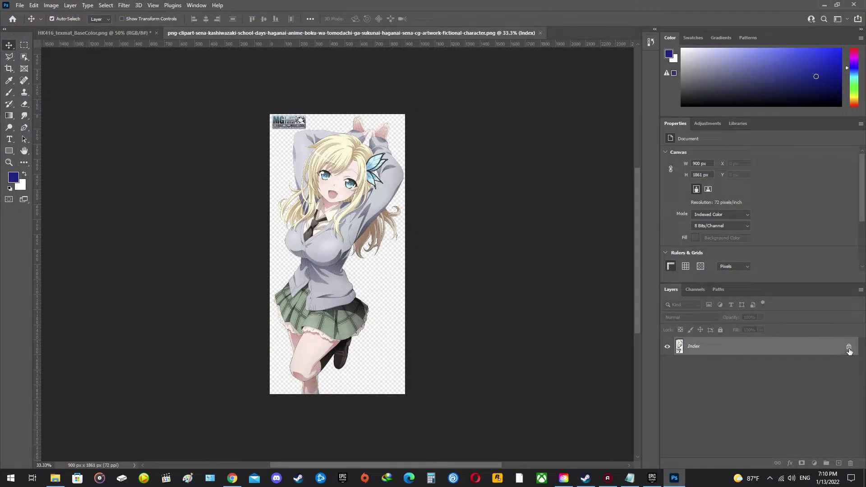
Try to move the full-body character on its canvas, and close that document without saving changes
{"action": "mouse_move", "coordinate": [344, 220]}
{"action": "left_mouse_down"}
{"action": "mouse_move", "coordinate": [349, 251]}
{"action": "mouse_move", "coordinate": [347, 206]}
{"action": "left_mouse_up"}
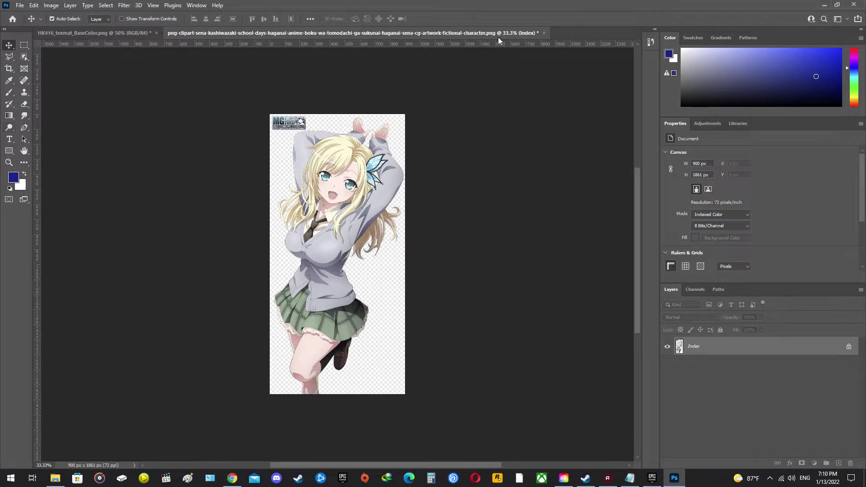
{"action": "left_click", "coordinate": [544, 33]}
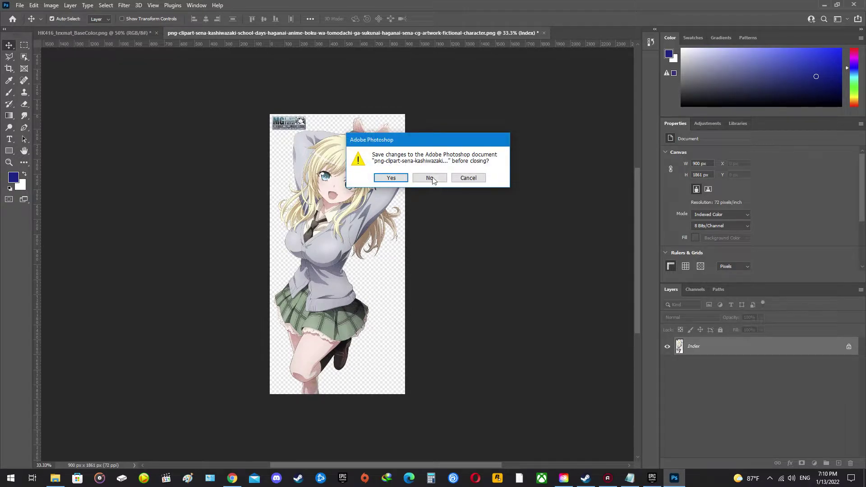
{"action": "left_click", "coordinate": [431, 178]}
Switch to Chrome and save the portrait of the blonde character in a white shirt and black tie into the PSD folder
{"action": "left_click", "coordinate": [232, 478]}
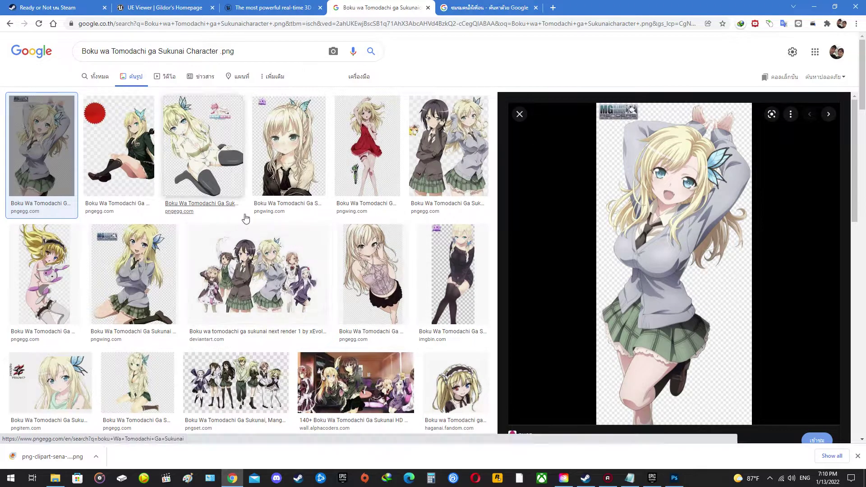
{"action": "left_click", "coordinate": [286, 144]}
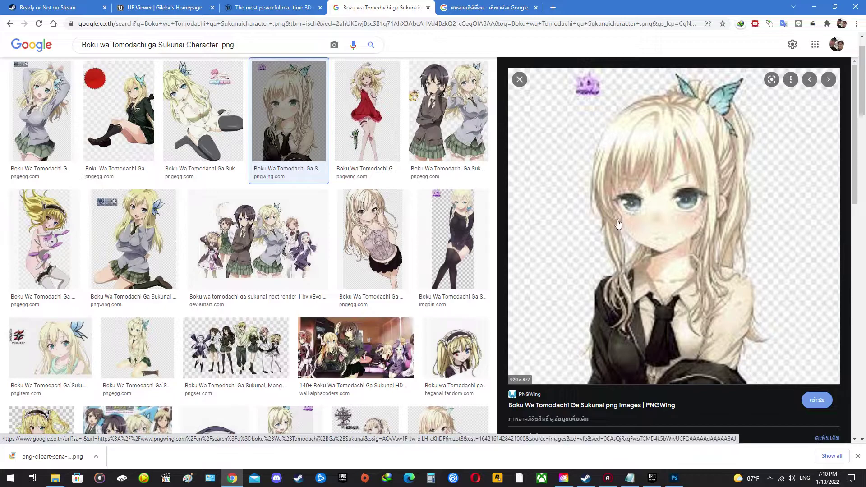
{"action": "right_click", "coordinate": [639, 206]}
{"action": "left_click", "coordinate": [650, 302]}
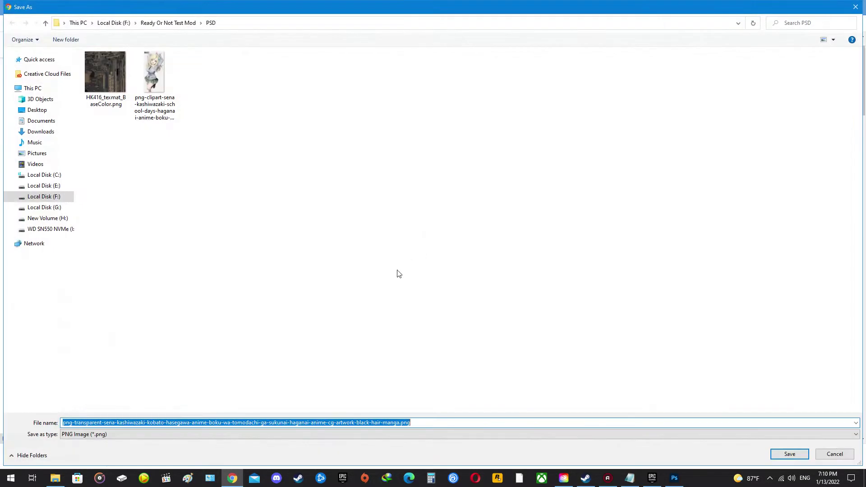
{"action": "left_click", "coordinate": [791, 455]}
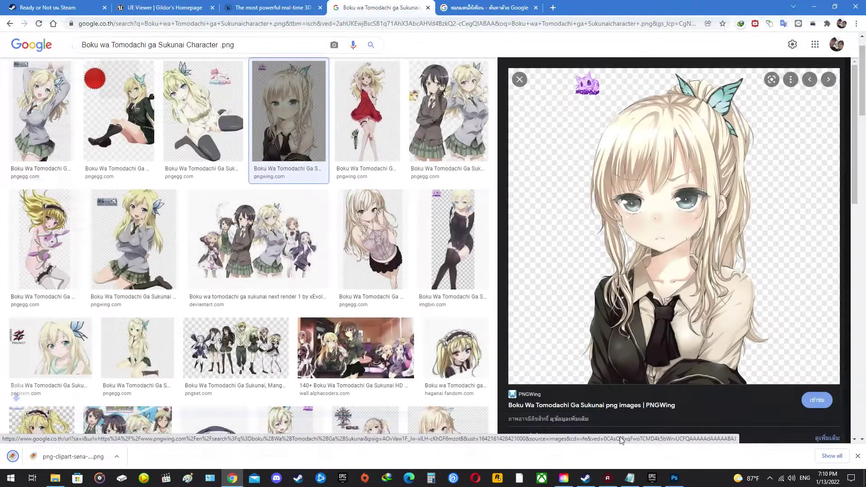
Switch to Photoshop and open the downloaded character portrait PNG from the PSD folder
{"action": "left_click", "coordinate": [675, 477]}
{"action": "left_click", "coordinate": [20, 5]}
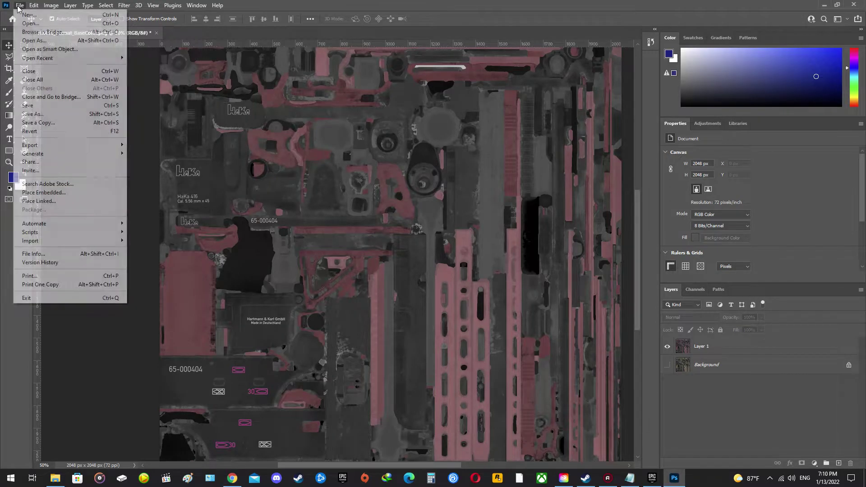
{"action": "left_click", "coordinate": [30, 23]}
{"action": "double_click", "coordinate": [261, 76]}
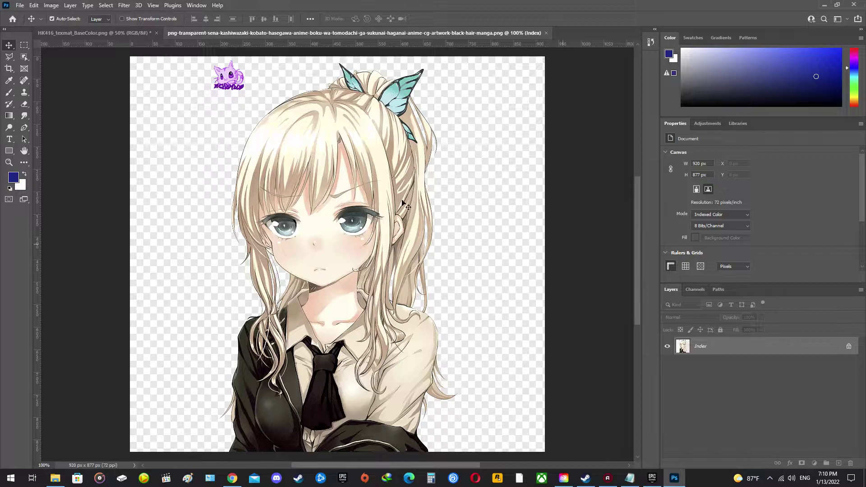
Try to move the portrait and remove its checkered background with the Magic Eraser at tolerance 32
{"action": "left_click_drag", "start_coordinate": [205, 153], "coordinate": [301, 149]}
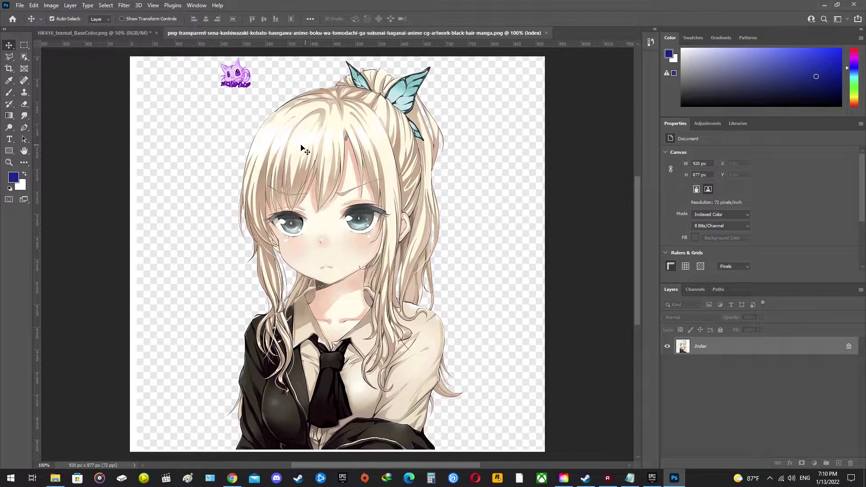
{"action": "left_click", "coordinate": [25, 105]}
{"action": "left_click", "coordinate": [59, 120]}
{"action": "left_click", "coordinate": [193, 154]}
{"action": "key", "text": "Return"}
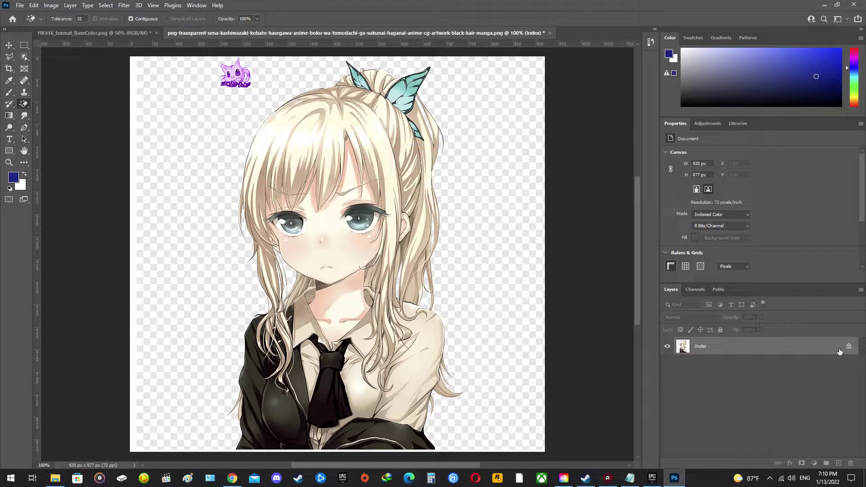
Select a rectangular area of about 508 × 842 px around the character and move it into the HK416_texmat_BaseColor.png document
{"action": "left_click", "coordinate": [24, 45]}
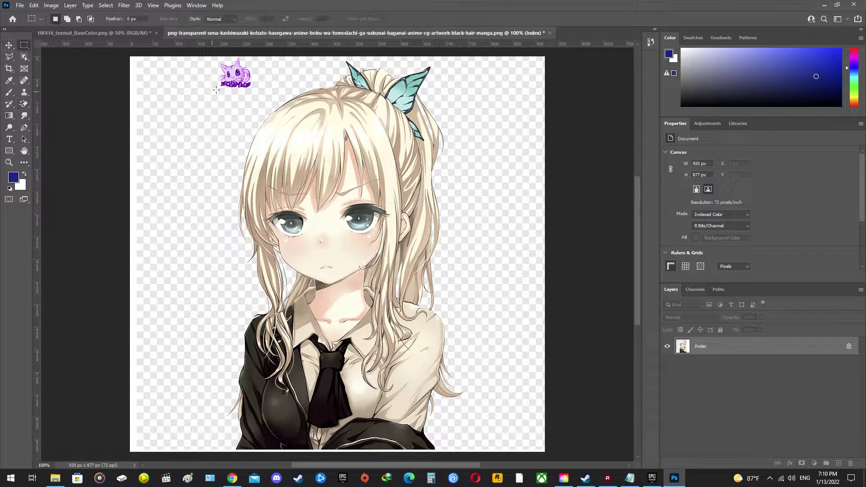
{"action": "left_click_drag", "start_coordinate": [453, 64], "coordinate": [222, 445]}
{"action": "left_click", "coordinate": [10, 45]}
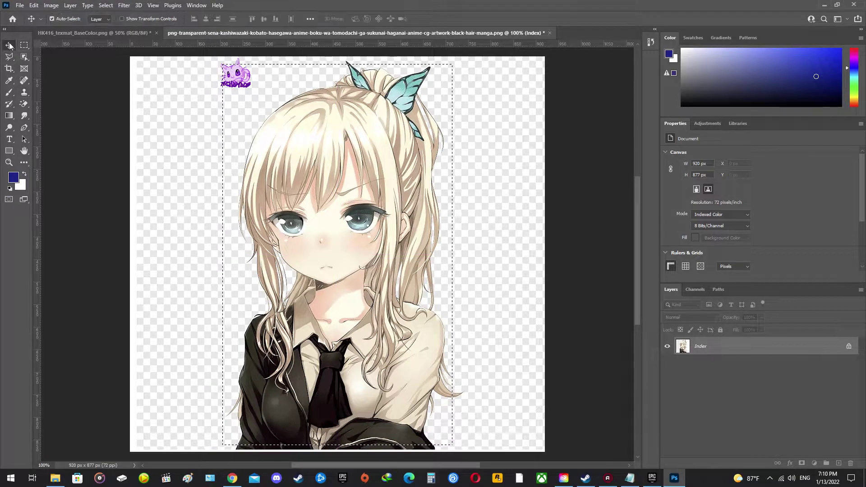
{"action": "left_click_drag", "start_coordinate": [332, 139], "coordinate": [360, 208]}
Try the Magic Eraser on the placed character's checkered background and undo the erasure
{"action": "left_click_drag", "start_coordinate": [24, 104], "coordinate": [61, 124]}
{"action": "left_click", "coordinate": [328, 178]}
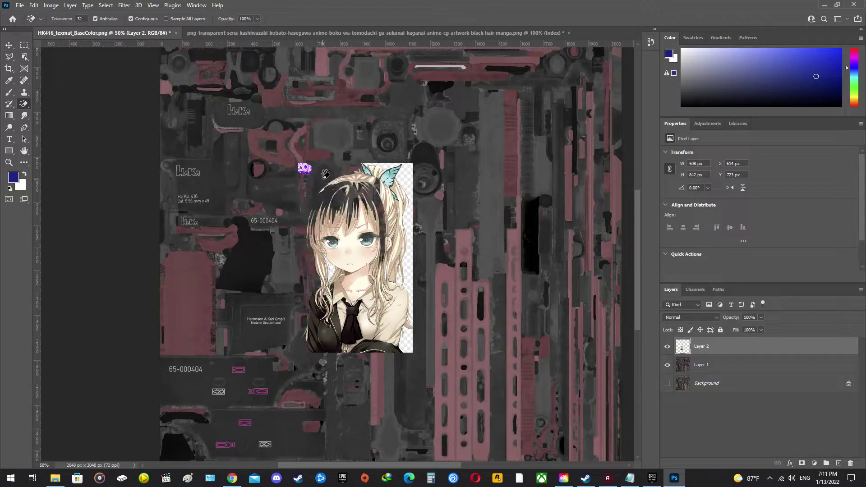
{"action": "key", "text": "ctrl+z"}
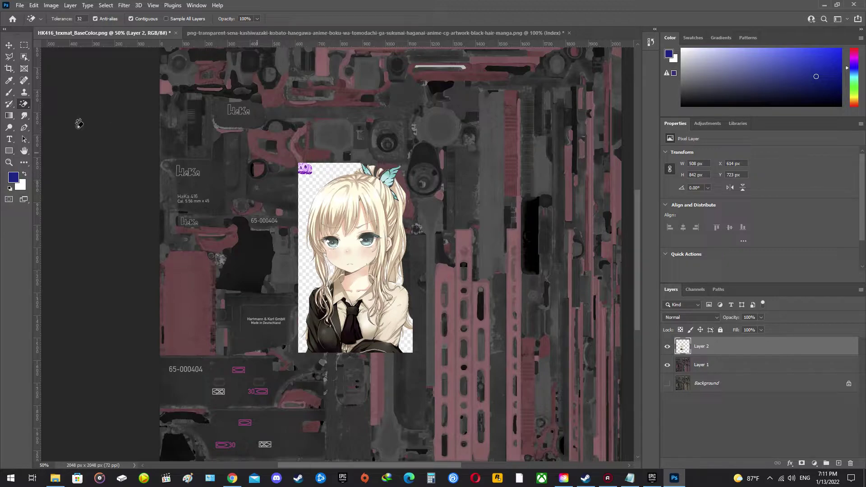
Erase the purple logo and parts of the checkered background around the character with the regular Eraser
{"action": "left_click_drag", "start_coordinate": [24, 104], "coordinate": [63, 103]}
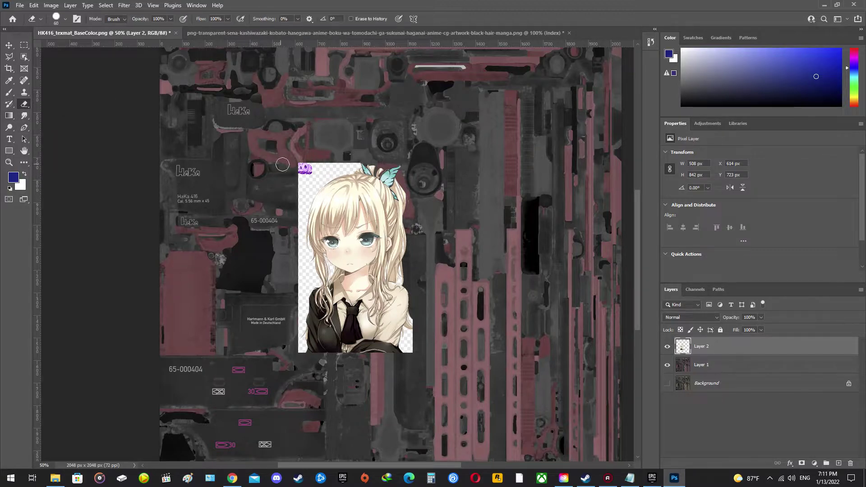
{"action": "mouse_move", "coordinate": [295, 166]}
{"action": "left_mouse_down"}
{"action": "mouse_move", "coordinate": [292, 193]}
{"action": "mouse_move", "coordinate": [320, 161]}
{"action": "mouse_move", "coordinate": [300, 193]}
{"action": "mouse_move", "coordinate": [293, 271]}
{"action": "mouse_move", "coordinate": [295, 209]}
{"action": "mouse_move", "coordinate": [319, 168]}
{"action": "mouse_move", "coordinate": [354, 162]}
{"action": "mouse_move", "coordinate": [312, 183]}
{"action": "mouse_move", "coordinate": [290, 234]}
{"action": "mouse_move", "coordinate": [293, 321]}
{"action": "mouse_move", "coordinate": [305, 204]}
{"action": "mouse_move", "coordinate": [347, 164]}
{"action": "mouse_move", "coordinate": [313, 204]}
{"action": "mouse_move", "coordinate": [341, 208]}
{"action": "mouse_move", "coordinate": [366, 154]}
{"action": "mouse_move", "coordinate": [360, 190]}
{"action": "mouse_move", "coordinate": [338, 209]}
{"action": "mouse_move", "coordinate": [348, 177]}
{"action": "mouse_move", "coordinate": [323, 174]}
{"action": "mouse_move", "coordinate": [314, 190]}
{"action": "mouse_move", "coordinate": [316, 178]}
{"action": "mouse_move", "coordinate": [486, 184]}
{"action": "left_mouse_up"}
Move the character layer over the upper end of the slotted pink rails, to about X 1246 px, Y 706 px
{"action": "left_click", "coordinate": [9, 45]}
{"action": "scroll", "coordinate": [345, 215], "scroll_direction": "down", "scroll_amount": 2}
{"action": "scroll", "coordinate": [363, 261], "scroll_direction": "up", "scroll_amount": 1}
{"action": "scroll", "coordinate": [364, 260], "scroll_direction": "up", "scroll_amount": 1}
{"action": "left_click_drag", "start_coordinate": [457, 212], "coordinate": [363, 151]}
{"action": "scroll", "coordinate": [504, 274], "scroll_direction": "up", "scroll_amount": 3}
{"action": "scroll", "coordinate": [506, 276], "scroll_direction": "up", "scroll_amount": 3}
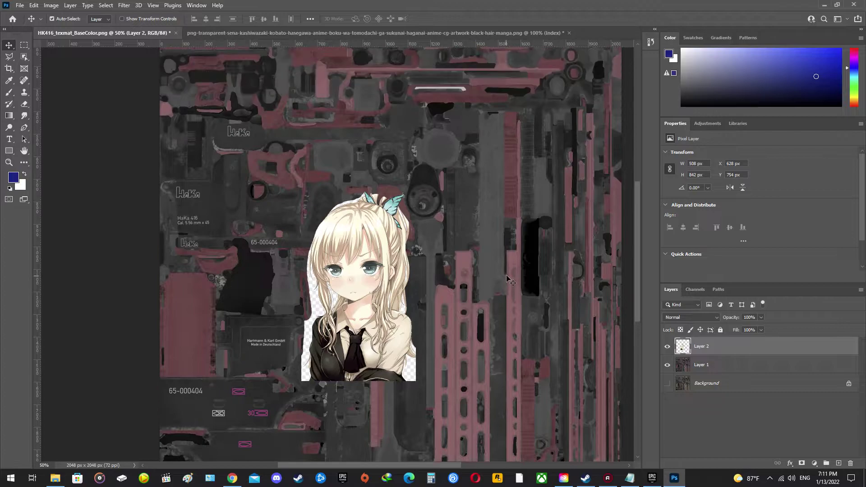
{"action": "left_click_drag", "start_coordinate": [368, 240], "coordinate": [507, 230]}
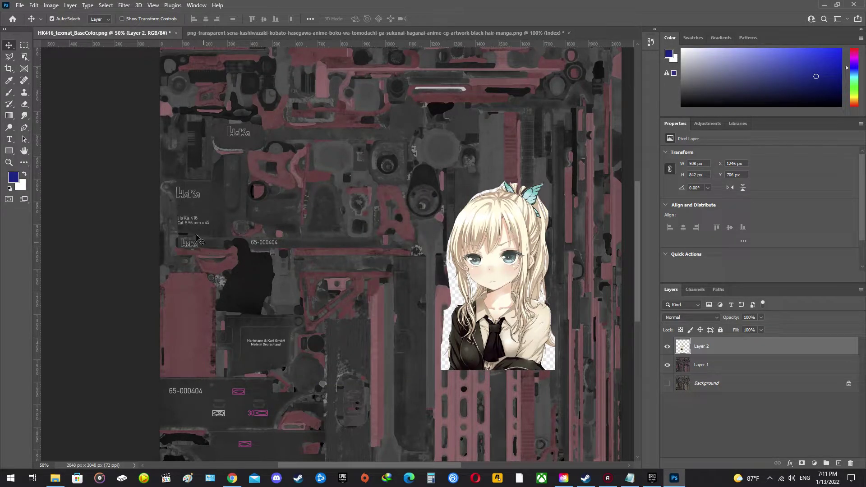
Scale the character down with Free Transform and place it just below the lower 65-000404 marking, beside the selector symbols
{"action": "scroll", "coordinate": [243, 217], "scroll_direction": "down", "scroll_amount": 4}
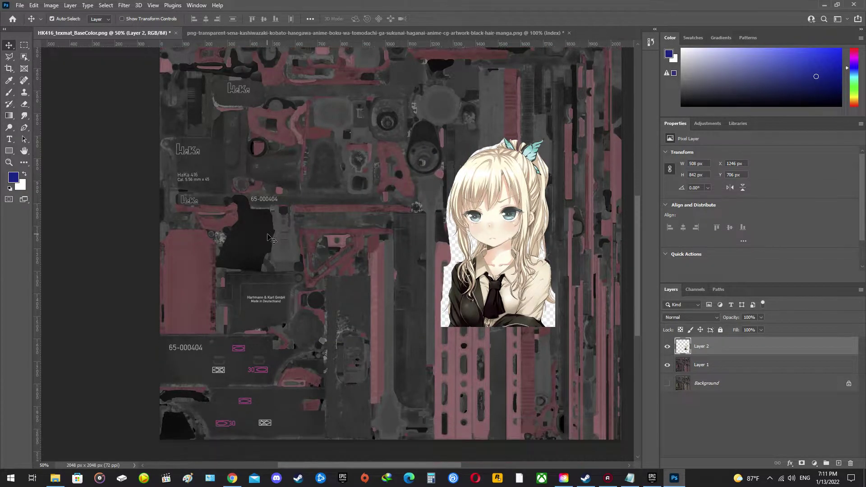
{"action": "left_click_drag", "start_coordinate": [491, 166], "coordinate": [383, 221]}
{"action": "key", "text": "ctrl+t"}
{"action": "left_click_drag", "start_coordinate": [427, 159], "coordinate": [245, 336]}
{"action": "left_click_drag", "start_coordinate": [264, 308], "coordinate": [242, 321]}
{"action": "left_click_drag", "start_coordinate": [248, 307], "coordinate": [248, 326]}
{"action": "key", "text": "Return"}
{"action": "left_click", "coordinate": [354, 213]}
Close the source character portrait document without saving its changes, leaving only the HK416 texture open
{"action": "left_click", "coordinate": [9, 162]}
{"action": "right_click", "coordinate": [322, 162]}
{"action": "left_click", "coordinate": [340, 166]}
{"action": "left_click", "coordinate": [9, 45]}
{"action": "left_click", "coordinate": [226, 32]}
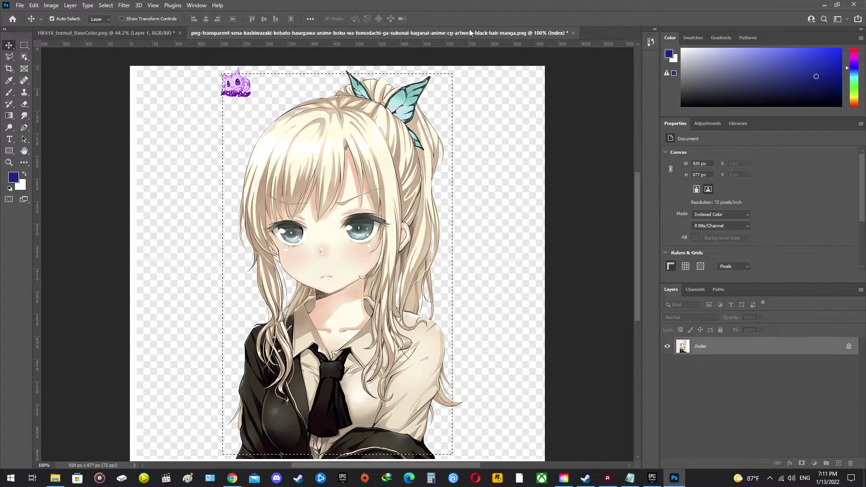
{"action": "left_click", "coordinate": [573, 33]}
{"action": "left_click", "coordinate": [428, 176]}
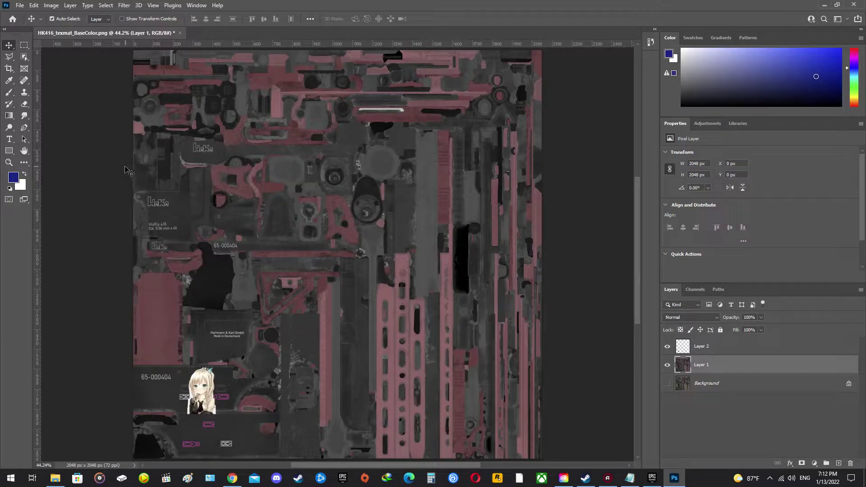
{"action": "left_click", "coordinate": [19, 6]}
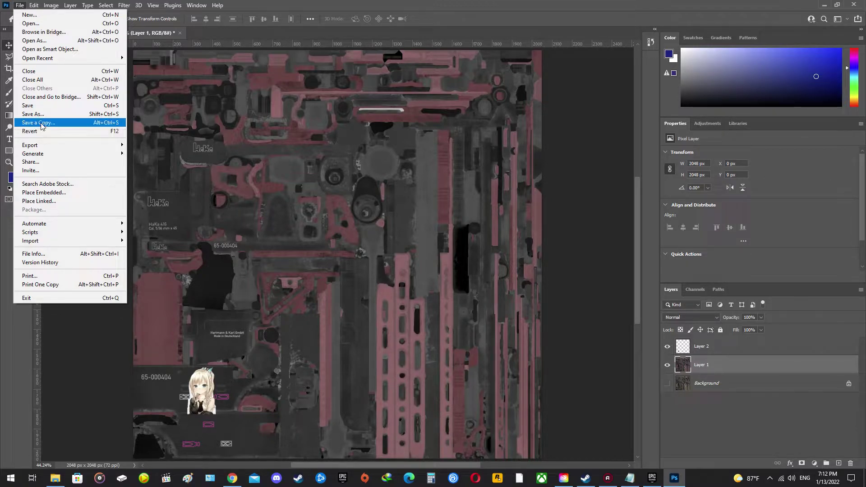
{"action": "left_click", "coordinate": [65, 123]}
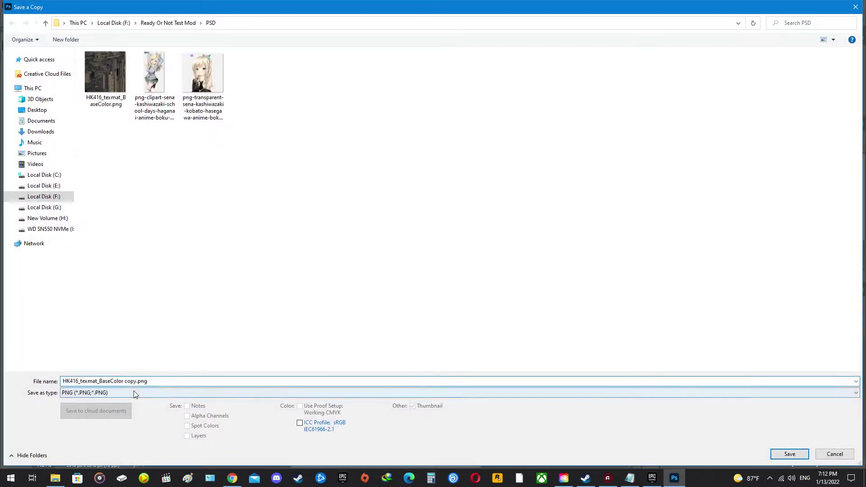
{"action": "left_click", "coordinate": [130, 392]}
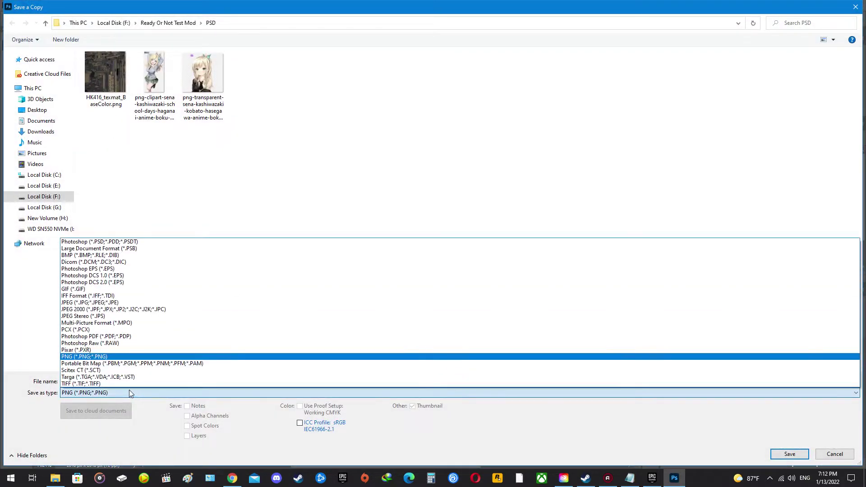
{"action": "left_click", "coordinate": [90, 378]}
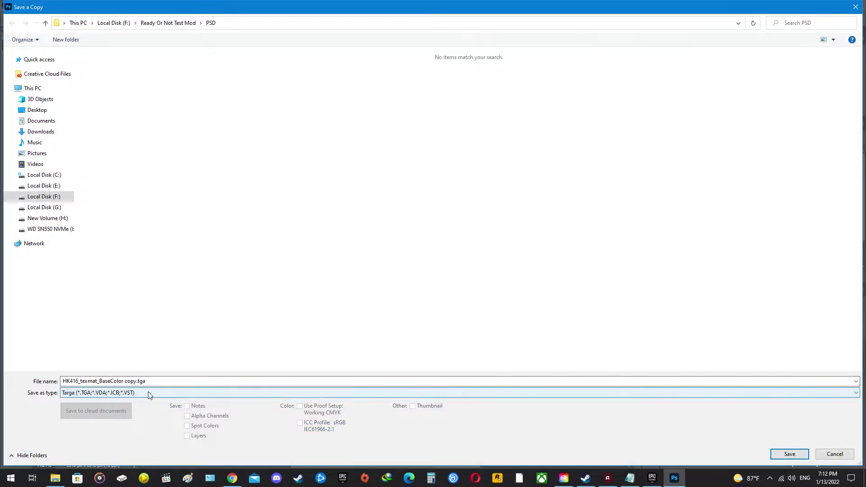
{"action": "left_click", "coordinate": [135, 381]}
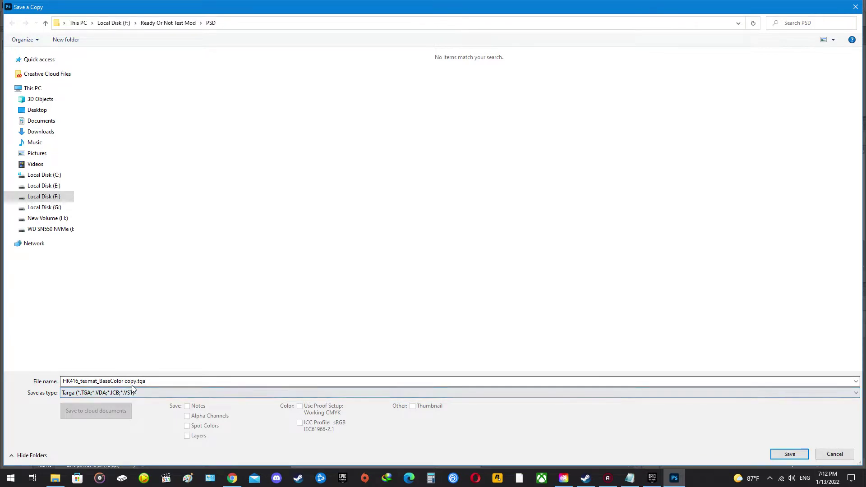
{"action": "left_click", "coordinate": [133, 381]}
{"action": "left_click", "coordinate": [137, 381]}
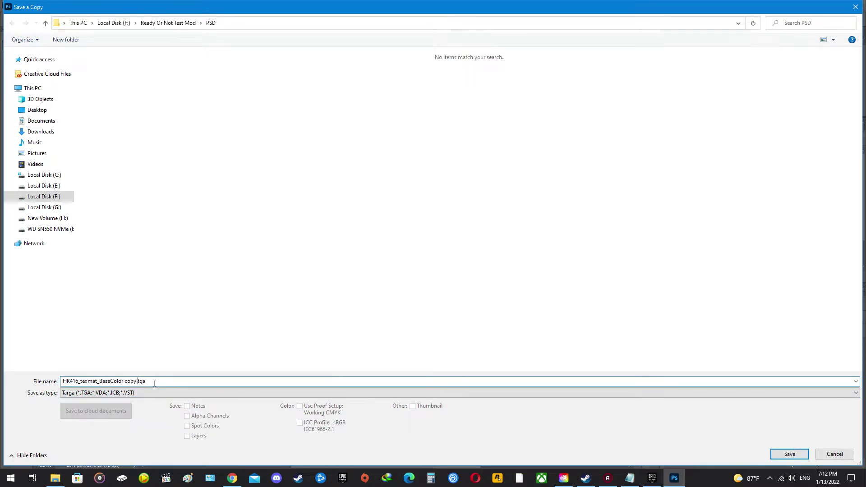
{"action": "left_click", "coordinate": [833, 454]}
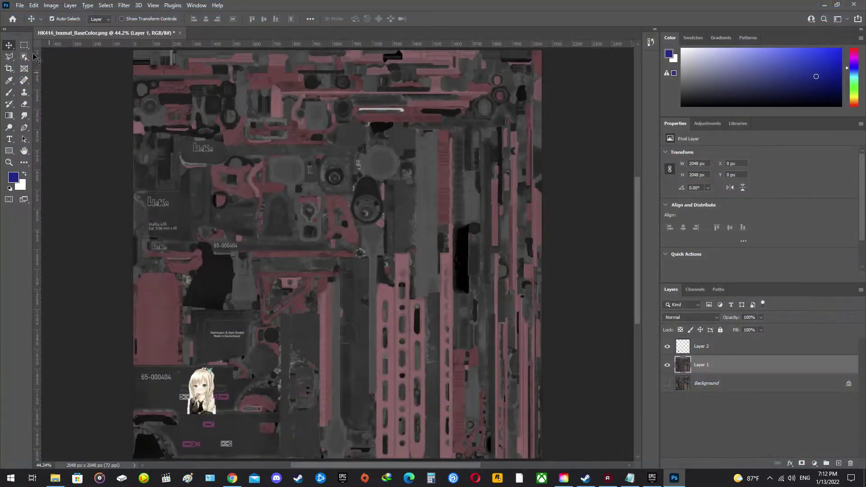
{"action": "left_click", "coordinate": [20, 6]}
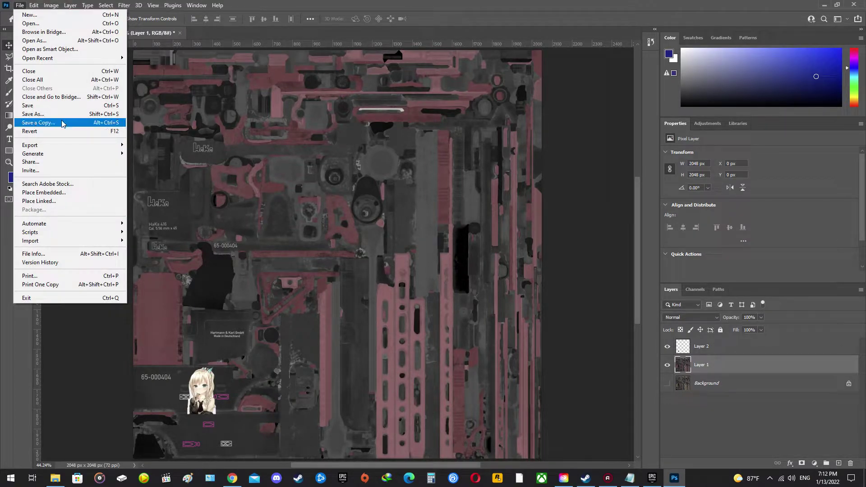
{"action": "left_click", "coordinate": [44, 114]}
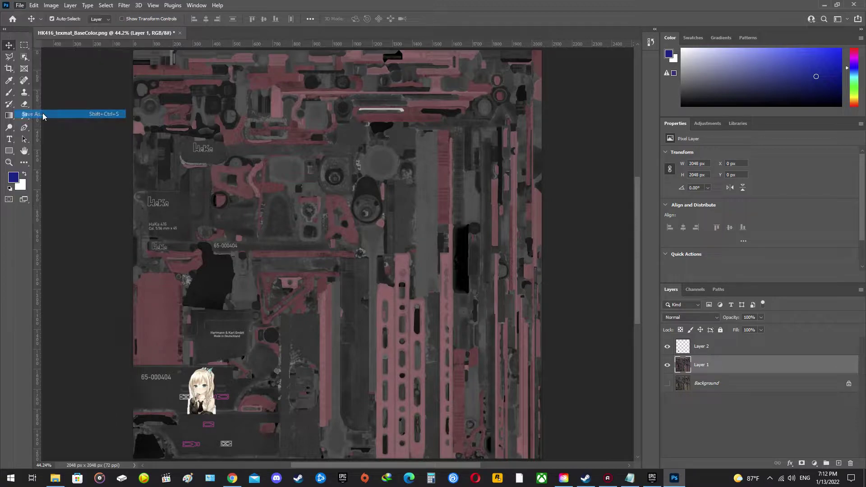
{"action": "left_click", "coordinate": [157, 406]}
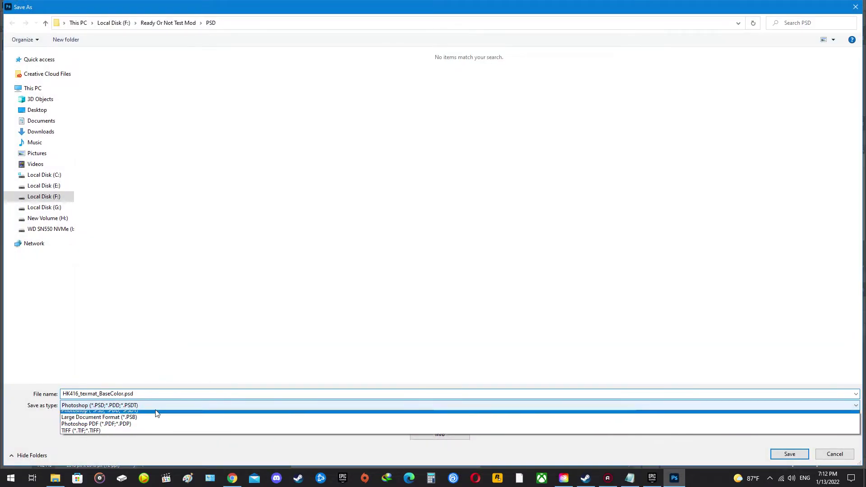
{"action": "left_click", "coordinate": [829, 457]}
{"action": "left_click", "coordinate": [835, 454]}
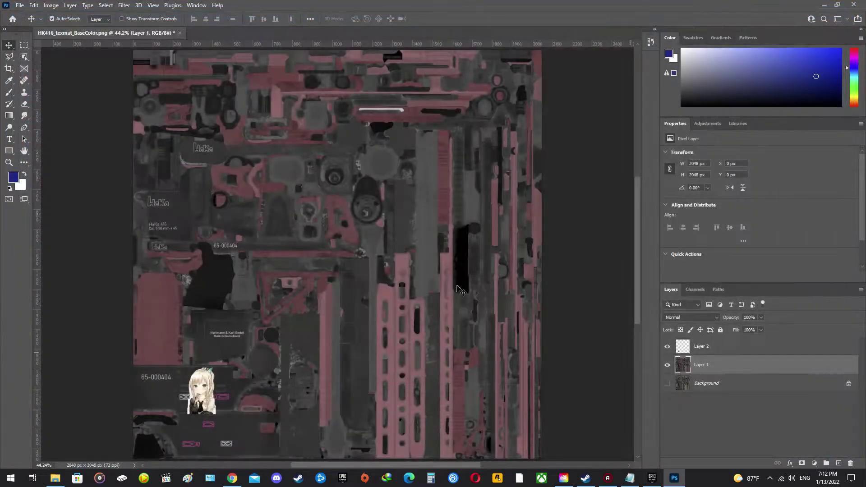
Save a copy of the texture as the Targa file HK416_texmat_BaseColor.tga in the PSD folder, at 24 bits/pixel without compression
{"action": "left_click", "coordinate": [20, 4]}
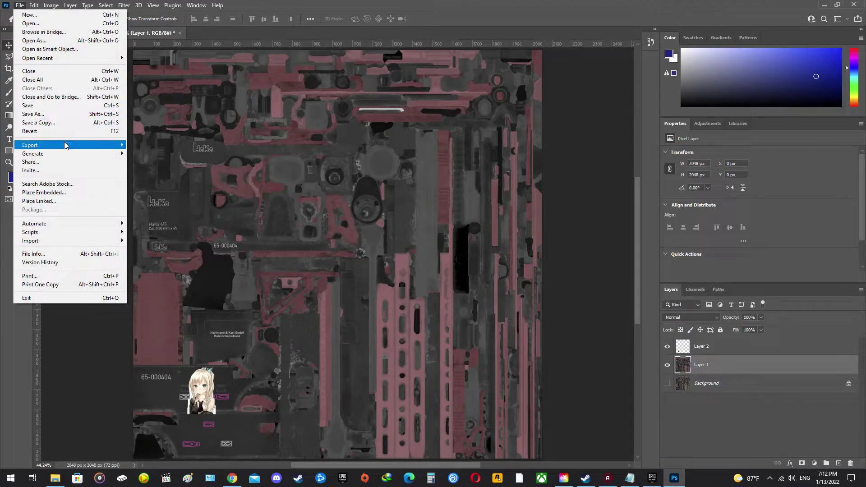
{"action": "mouse_move", "coordinate": [68, 144]}
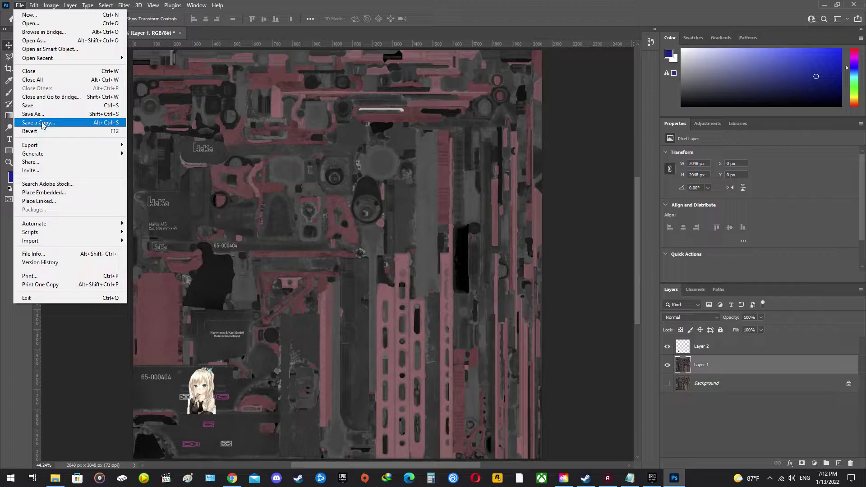
{"action": "left_click", "coordinate": [44, 124]}
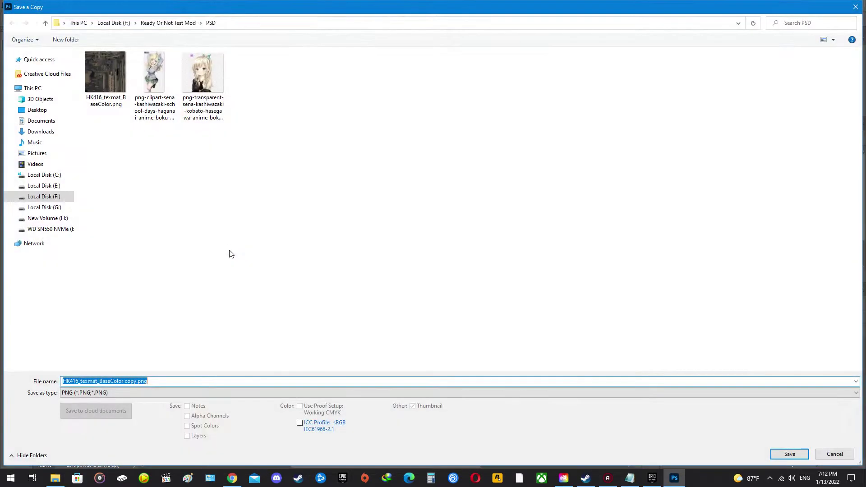
{"action": "left_click", "coordinate": [119, 393]}
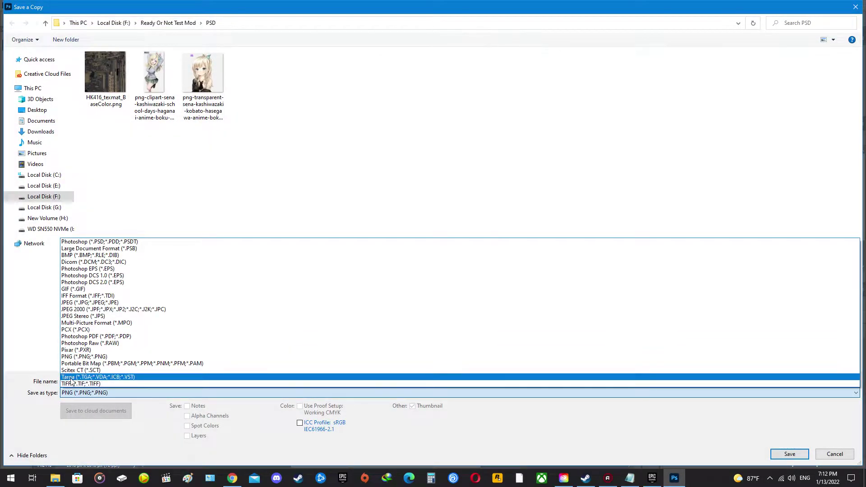
{"action": "left_click", "coordinate": [97, 377]}
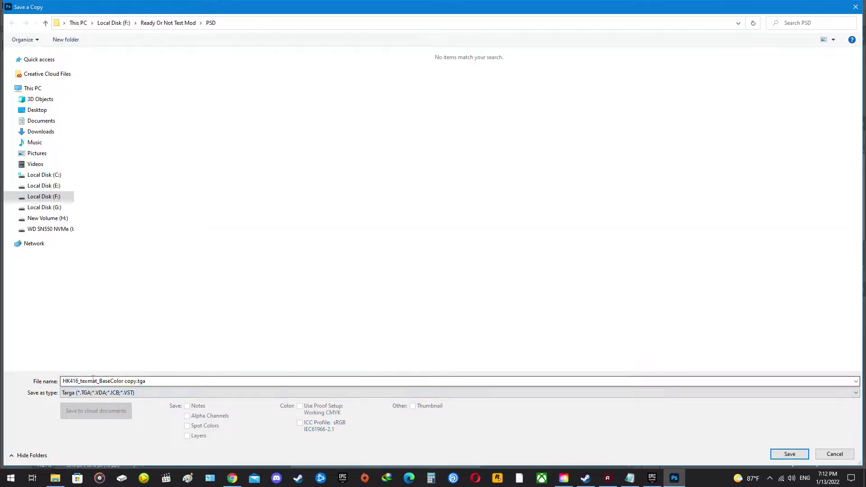
{"action": "left_click", "coordinate": [78, 381]}
{"action": "left_click", "coordinate": [134, 381]}
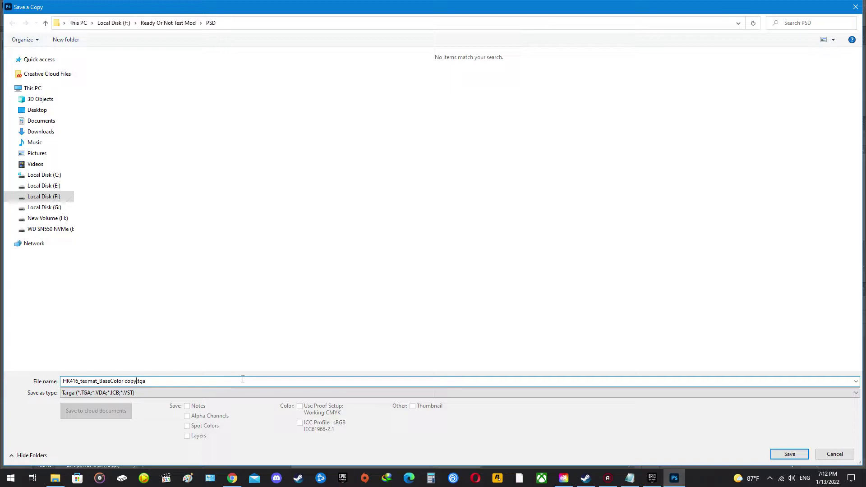
{"action": "key", "text": "BackSpace"}
{"action": "key", "text": "BackSpace"}
{"action": "key", "text": "BackSpace"}
{"action": "left_click", "coordinate": [782, 457]}
{"action": "left_click_drag", "start_coordinate": [556, 141], "coordinate": [371, 203]}
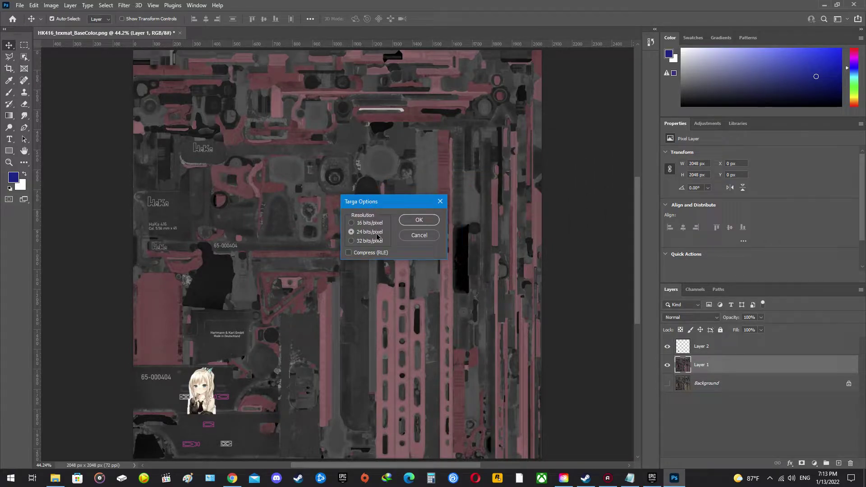
{"action": "left_click", "coordinate": [415, 221]}
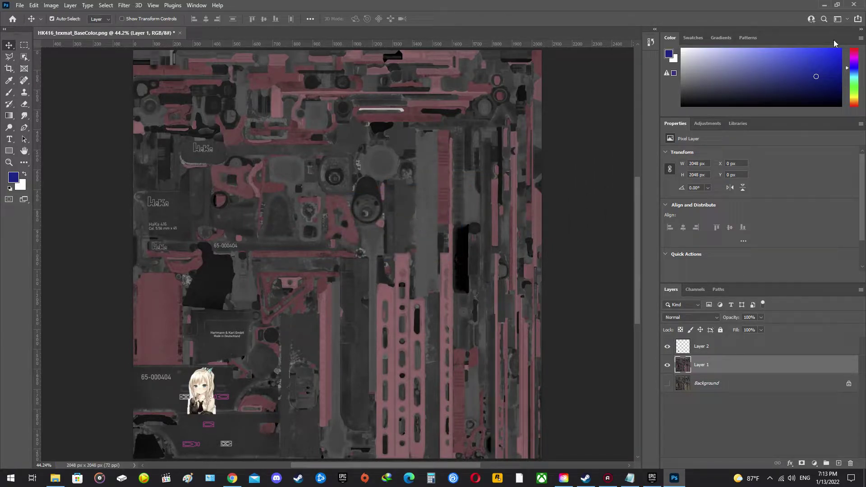
Quit Photoshop without saving the PNG document's changes and select HK416_texmat_BaseColor.tga in the PSD folder in File Explorer
{"action": "left_click", "coordinate": [854, 4]}
{"action": "left_click", "coordinate": [434, 177]}
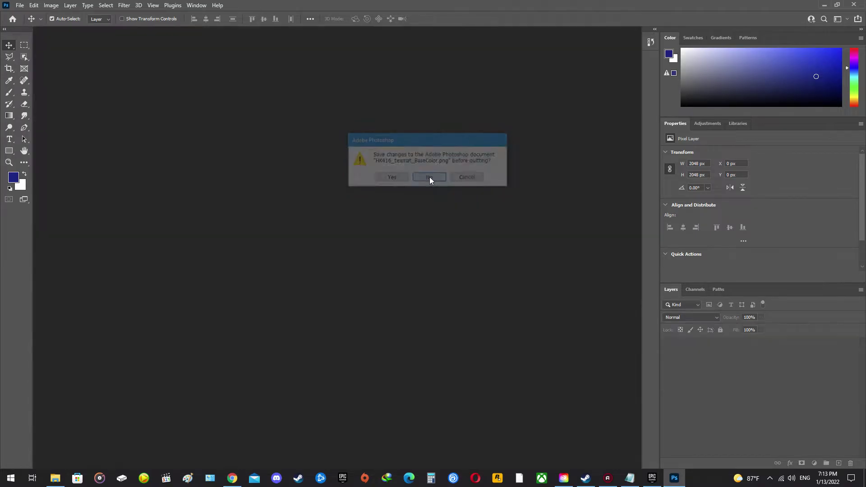
{"action": "left_click", "coordinate": [816, 8]}
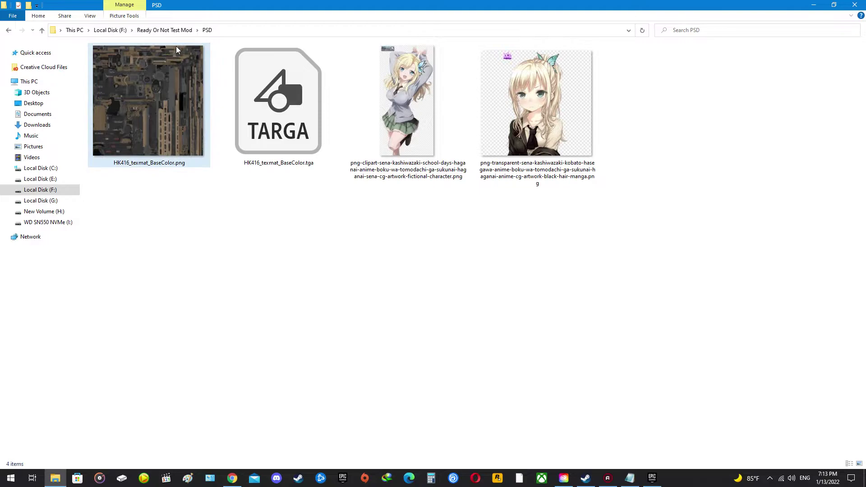
{"action": "left_click", "coordinate": [284, 143]}
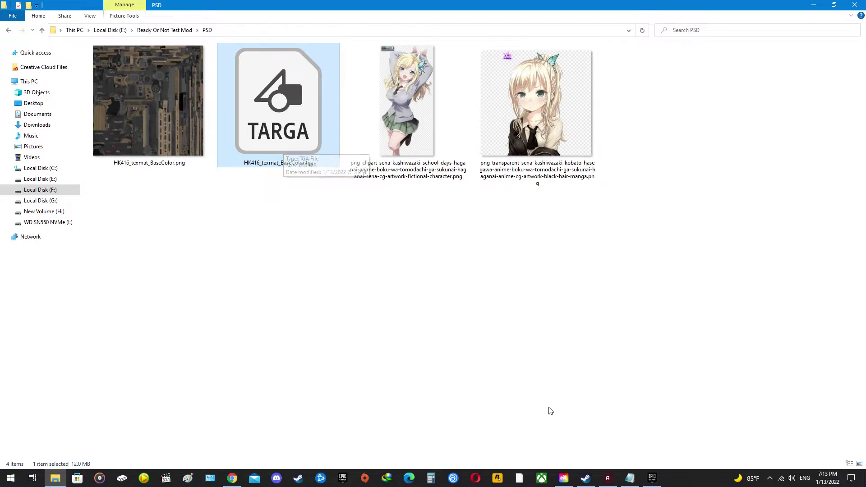
Switch to the Epic Games Launcher, launch Unreal Engine 4.27.2 and minimize the launcher
{"action": "left_click", "coordinate": [652, 479]}
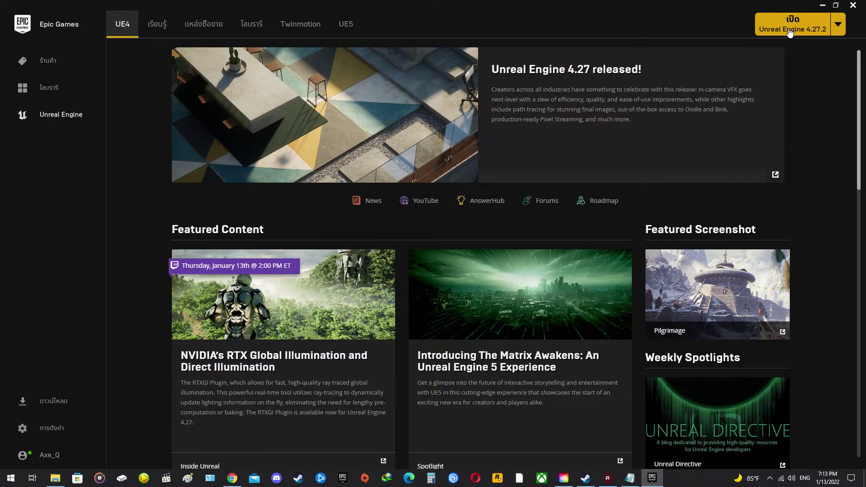
{"action": "left_click", "coordinate": [821, 5]}
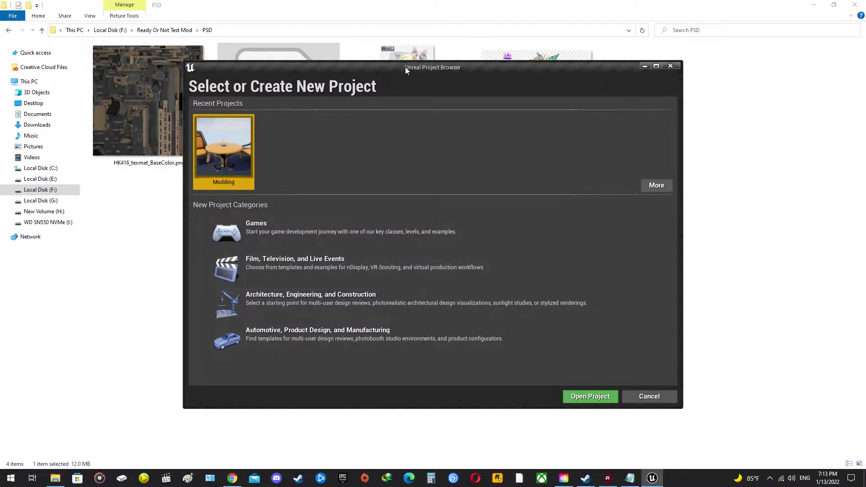
Set up a new project in the Games category with the Blank template and proceed to the project settings
{"action": "left_click_drag", "start_coordinate": [404, 70], "coordinate": [367, 73]}
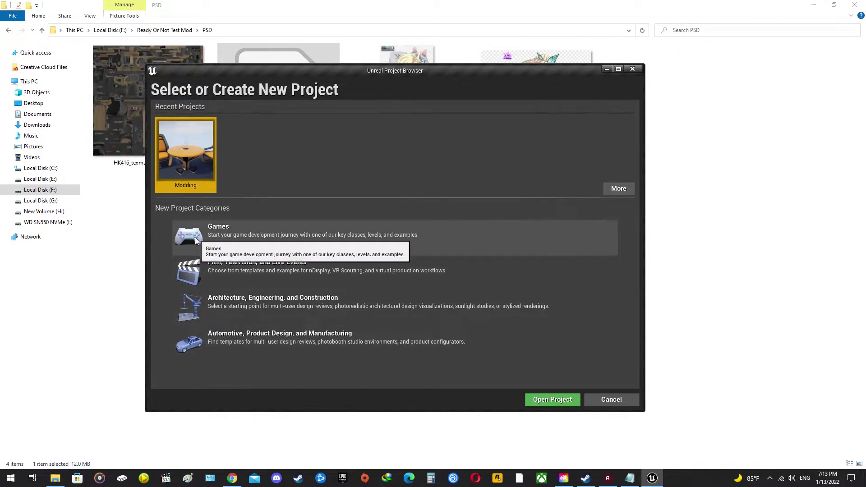
{"action": "left_click", "coordinate": [244, 237]}
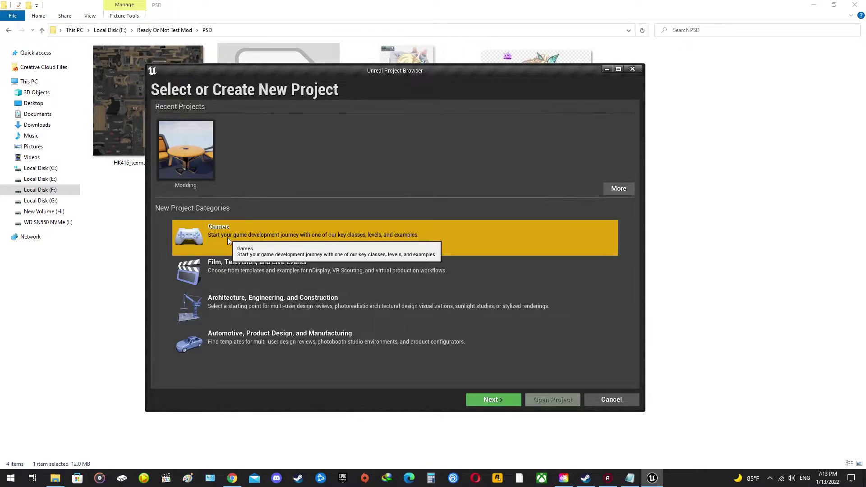
{"action": "left_click", "coordinate": [494, 399]}
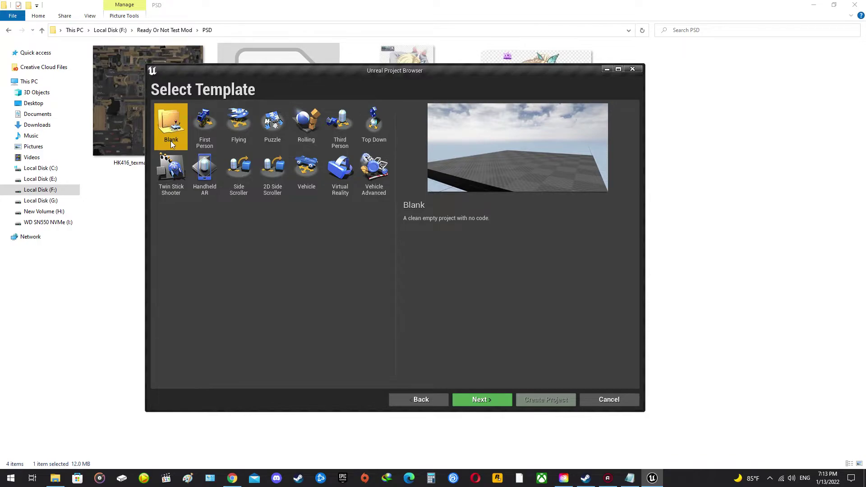
{"action": "left_click", "coordinate": [481, 399]}
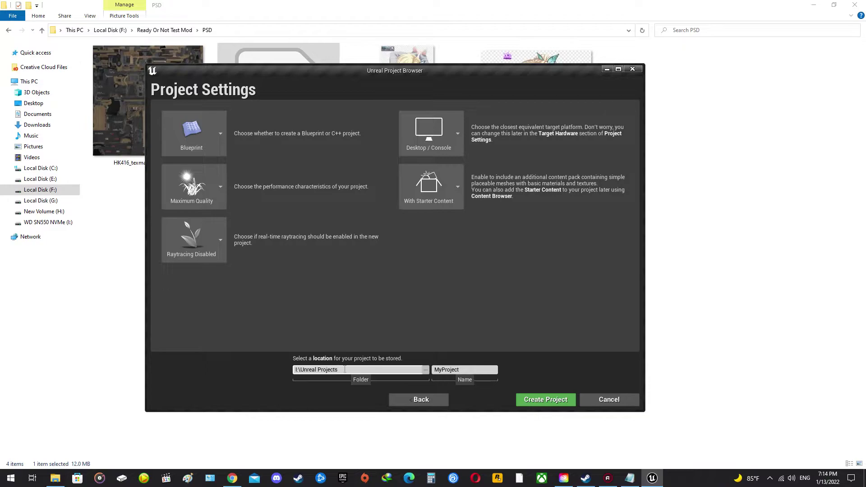
Name the project Mod and create it in I:\Unreal Projects with the default Blueprint and Starter Content settings
{"action": "left_click", "coordinate": [473, 371]}
{"action": "key", "text": "BackSpace"}
{"action": "key", "text": "alt+shift"}
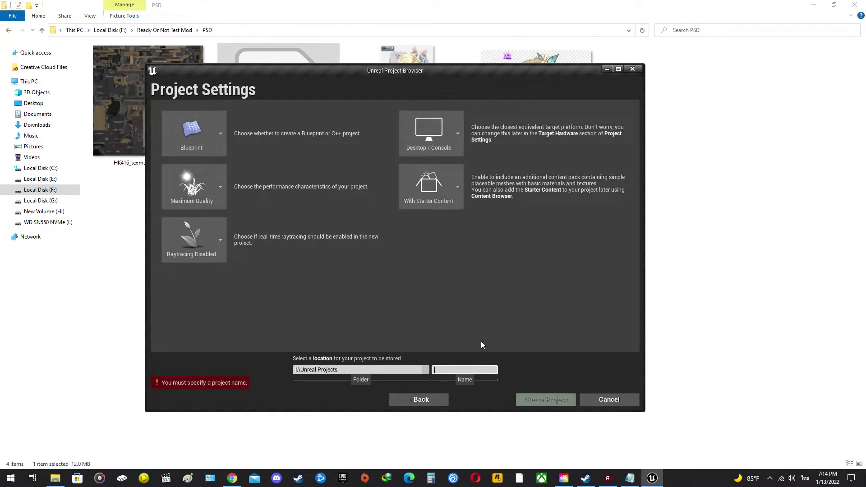
{"action": "type", "text": "ท"}
{"action": "key", "text": "BackSpace"}
{"action": "type", "text": "ท?"}
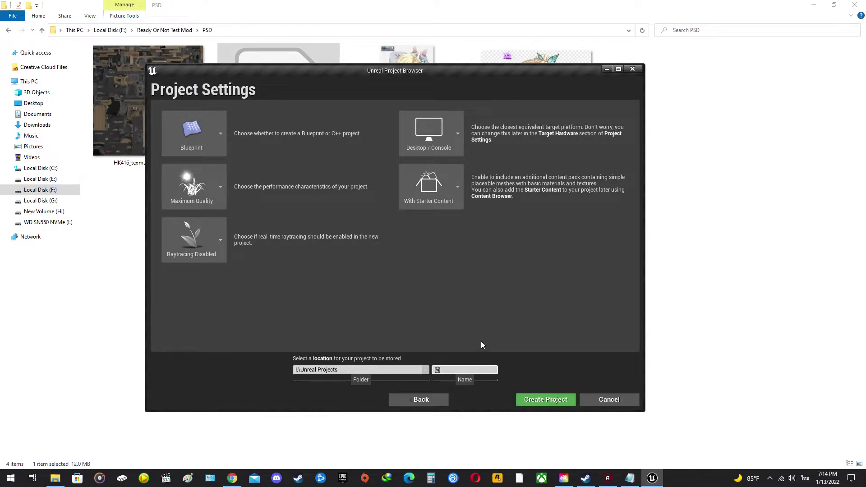
{"action": "key", "text": "BackSpace"}
{"action": "key", "text": "BackSpace"}
{"action": "key", "text": "alt+shift"}
{"action": "type", "text": "Mod"}
{"action": "left_click", "coordinate": [544, 400]}
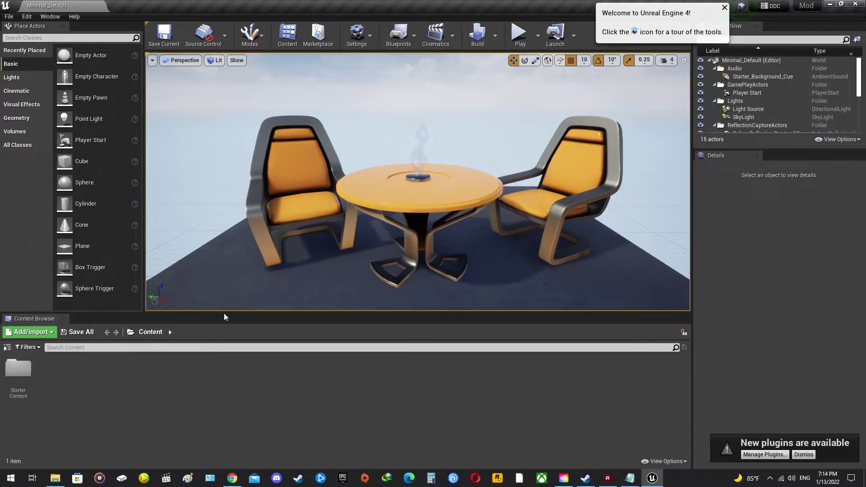
Reduce the Unreal Editor window beside File Explorer and import HK416_texmat_BaseColor.tga into the project's Content folder
{"action": "double_click", "coordinate": [436, 7]}
{"action": "left_click_drag", "start_coordinate": [447, 15], "coordinate": [638, 80]}
{"action": "double_click", "coordinate": [485, 40]}
{"action": "double_click", "coordinate": [486, 9]}
{"action": "left_click", "coordinate": [233, 146]}
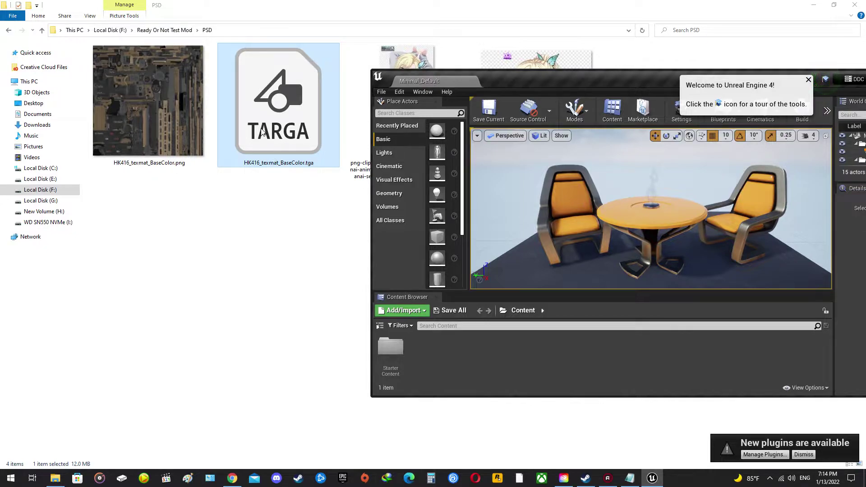
{"action": "left_click_drag", "start_coordinate": [276, 148], "coordinate": [458, 351]}
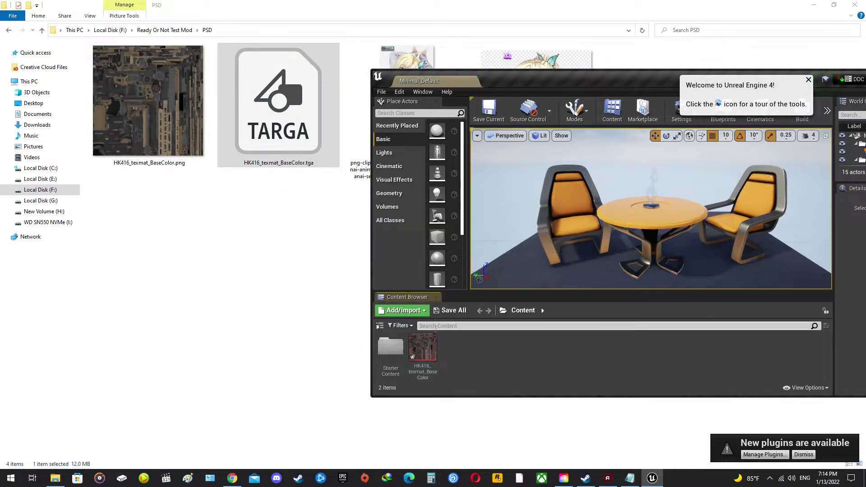
Maximize the Unreal Editor window and open the imported HK416_texmat_BaseColor texture in the texture editor
{"action": "left_click_drag", "start_coordinate": [624, 81], "coordinate": [466, 84]}
{"action": "double_click", "coordinate": [467, 84]}
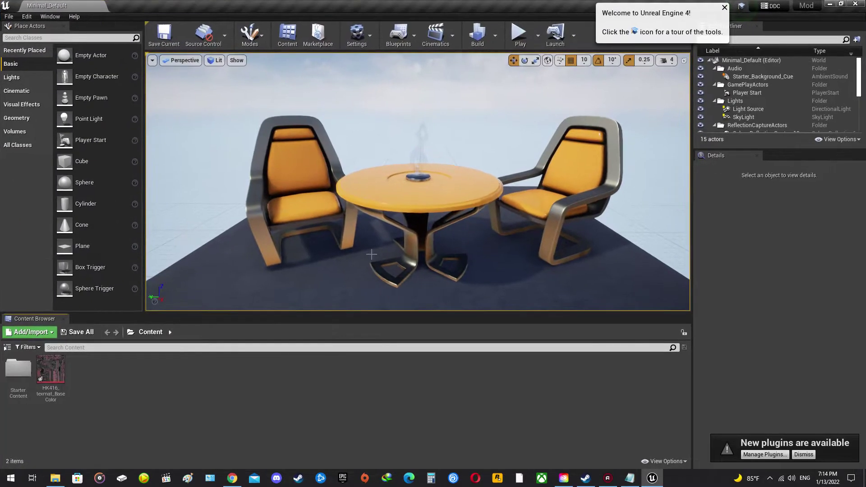
{"action": "double_click", "coordinate": [52, 368]}
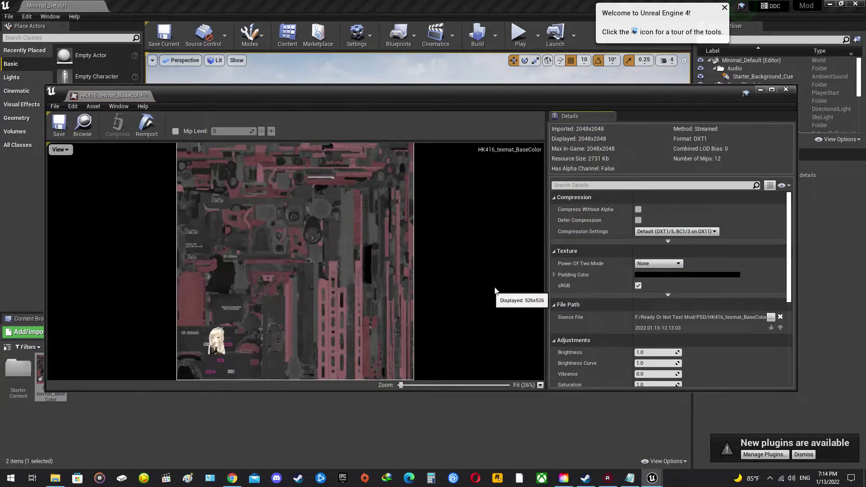
Inspect the character decal and markings on the HK416_texmat_BaseColor texture up close, and close the texture editor
{"action": "scroll", "coordinate": [215, 336], "scroll_direction": "up", "scroll_amount": 5}
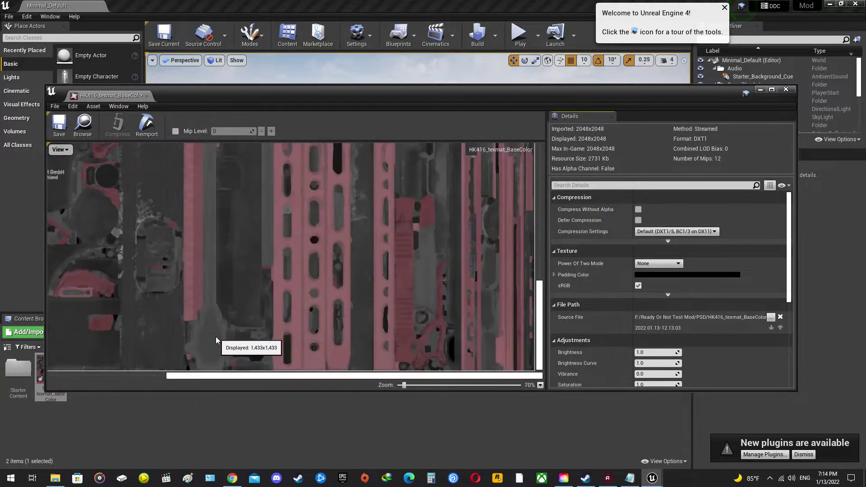
{"action": "left_click_drag", "start_coordinate": [379, 376], "coordinate": [265, 375]}
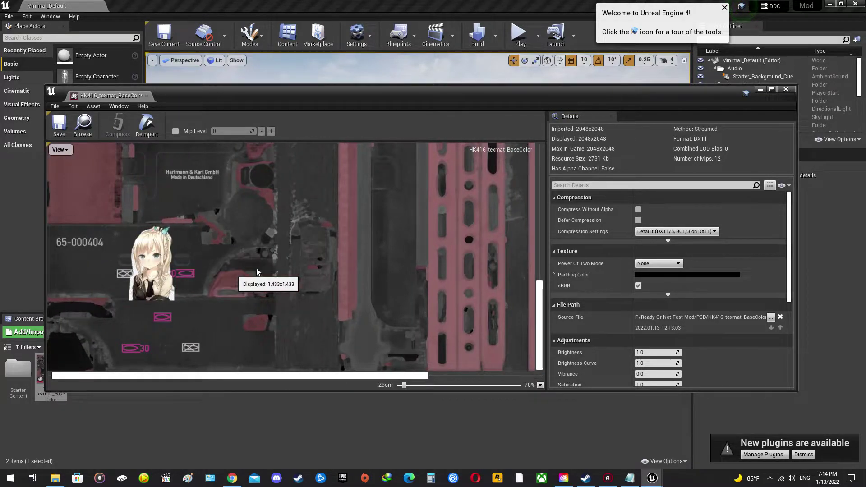
{"action": "left_click", "coordinate": [786, 89]}
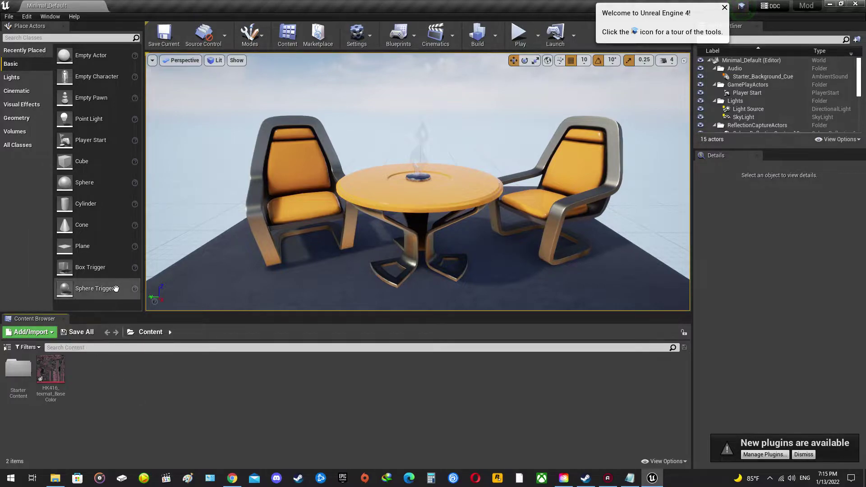
Save the imported HK416_texmat_BaseColor texture asset and cook the project's content for Windows
{"action": "left_click", "coordinate": [79, 333]}
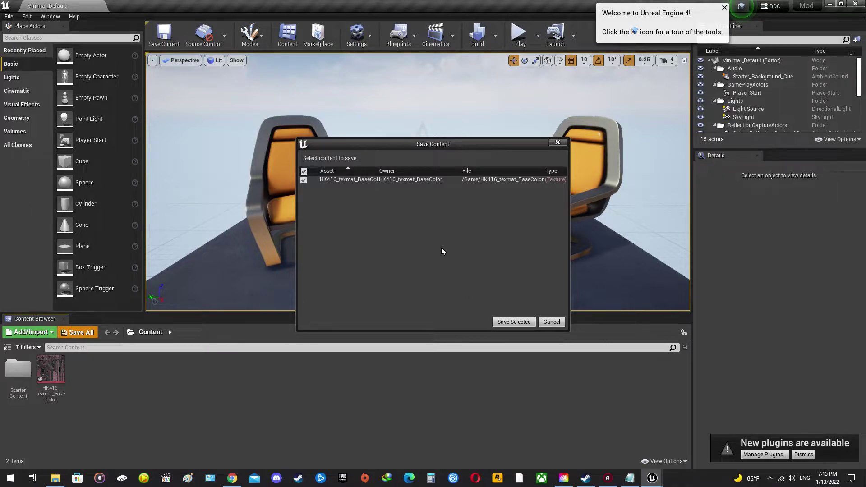
{"action": "left_click", "coordinate": [512, 322]}
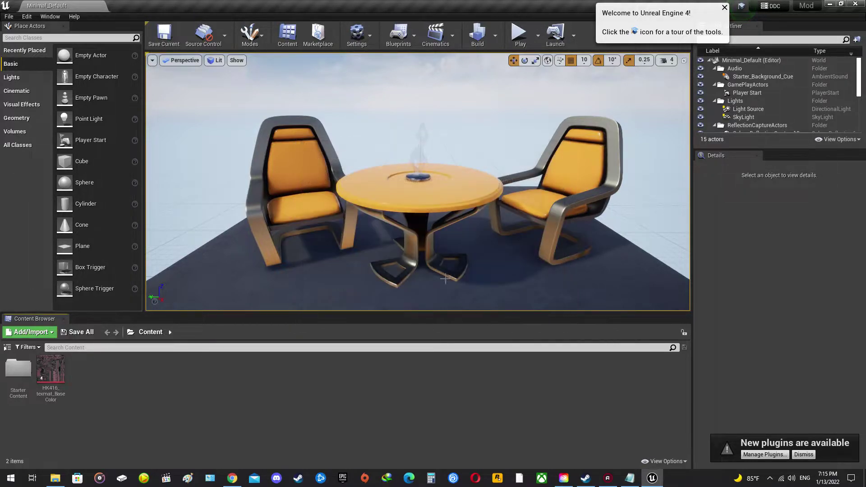
{"action": "left_click", "coordinate": [8, 18]}
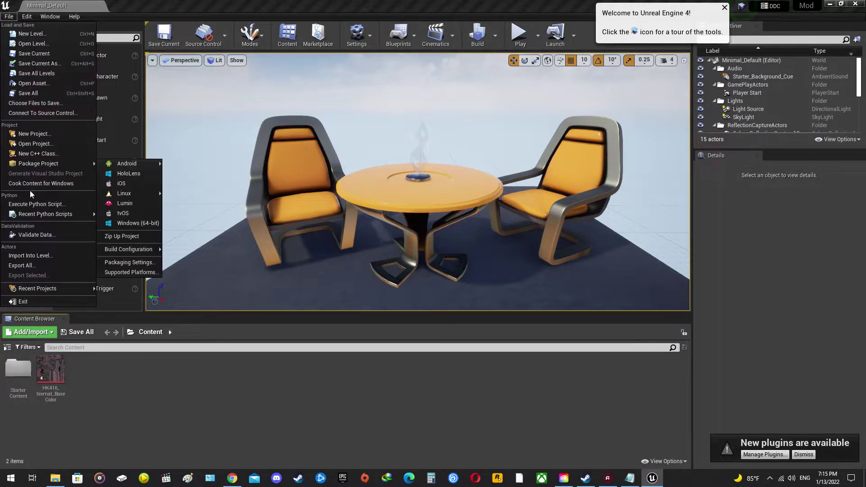
{"action": "left_click", "coordinate": [58, 183]}
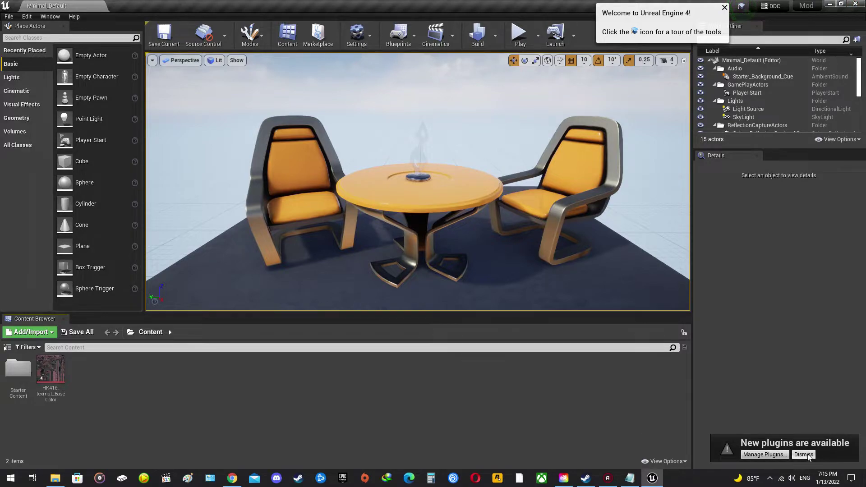
Close the Unreal Editor and open the Mod project folder in I:\Unreal Projects in File Explorer
{"action": "left_click", "coordinate": [856, 5]}
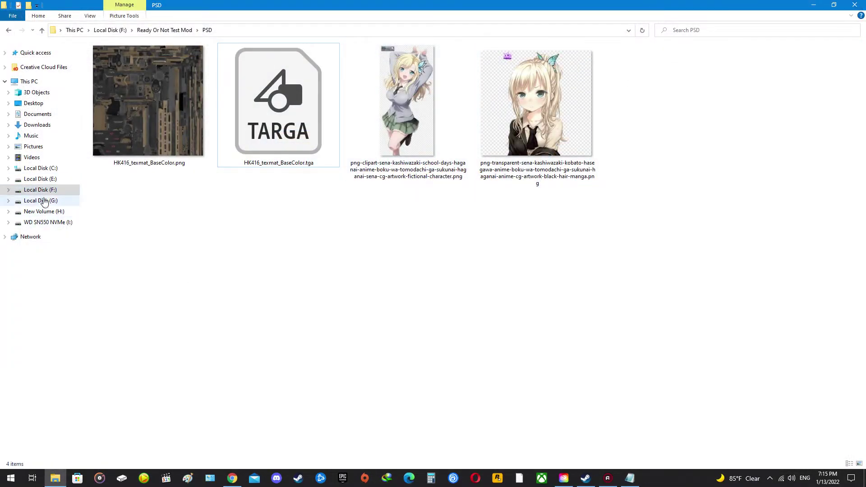
{"action": "left_click", "coordinate": [51, 223]}
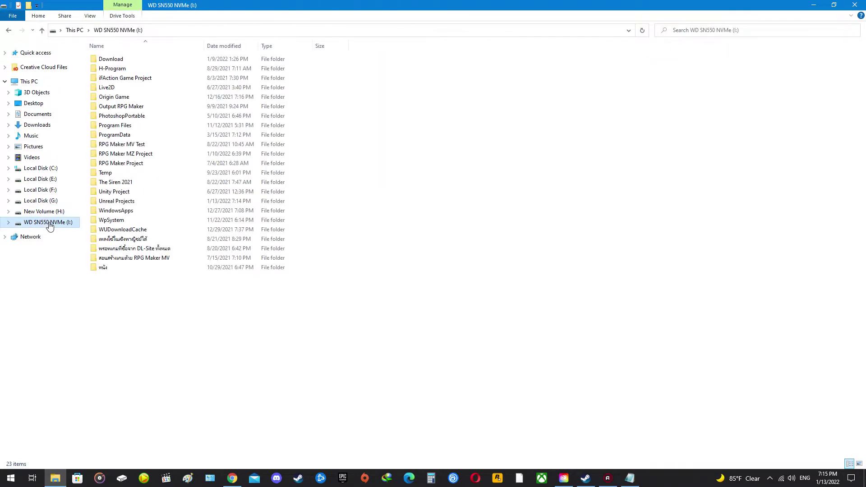
{"action": "left_click", "coordinate": [105, 204]}
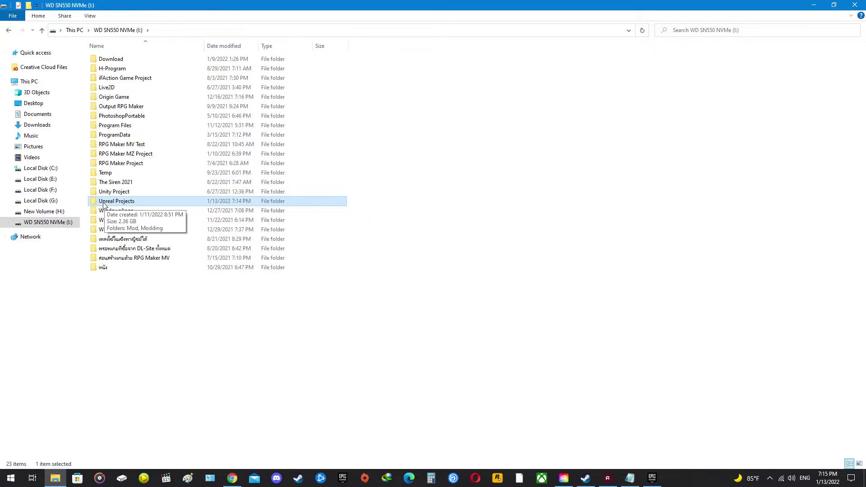
{"action": "double_click", "coordinate": [138, 201]}
{"action": "left_click", "coordinate": [109, 63]}
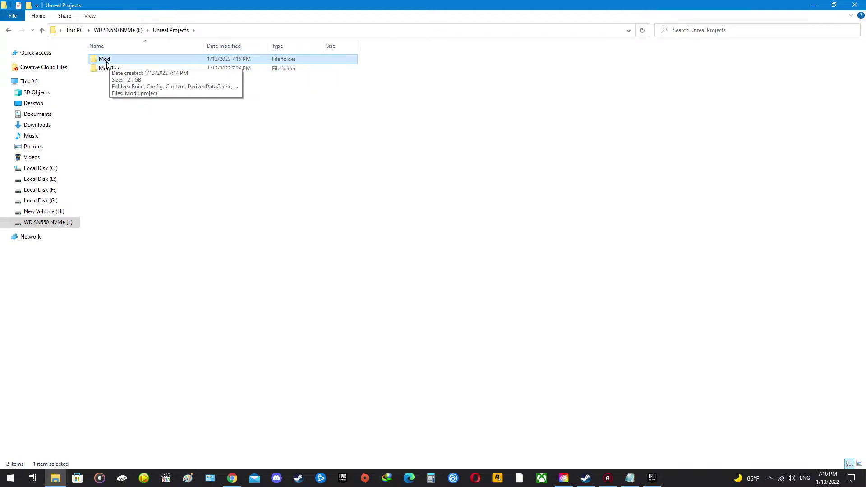
{"action": "double_click", "coordinate": [110, 64]}
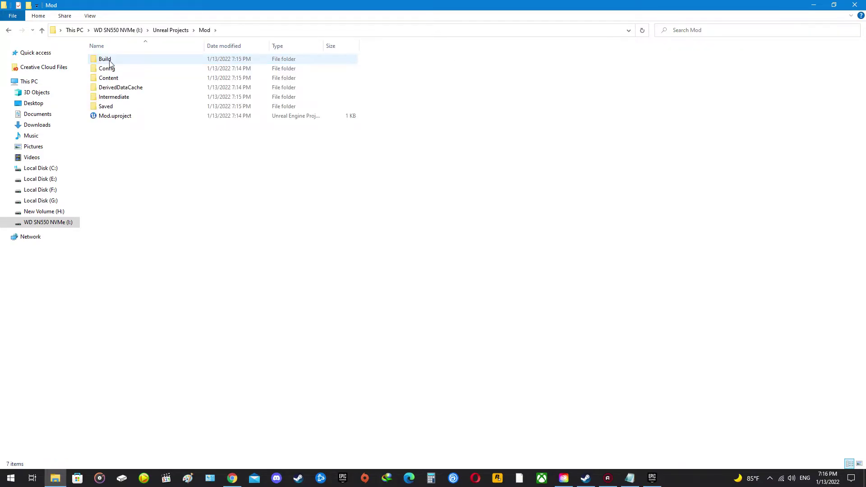
Open the project's cooked output folder, Saved\Cooked\WindowsNoEditor\Mod\Content
{"action": "left_click", "coordinate": [102, 108]}
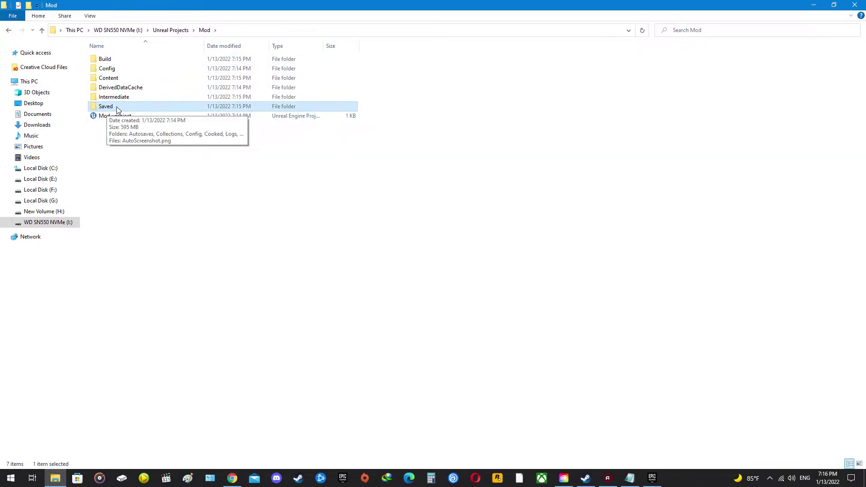
{"action": "double_click", "coordinate": [114, 108]}
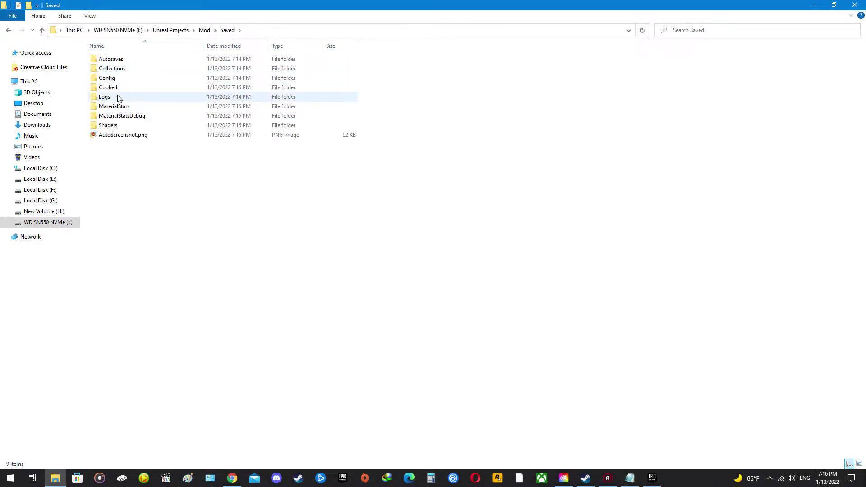
{"action": "left_click", "coordinate": [120, 90]}
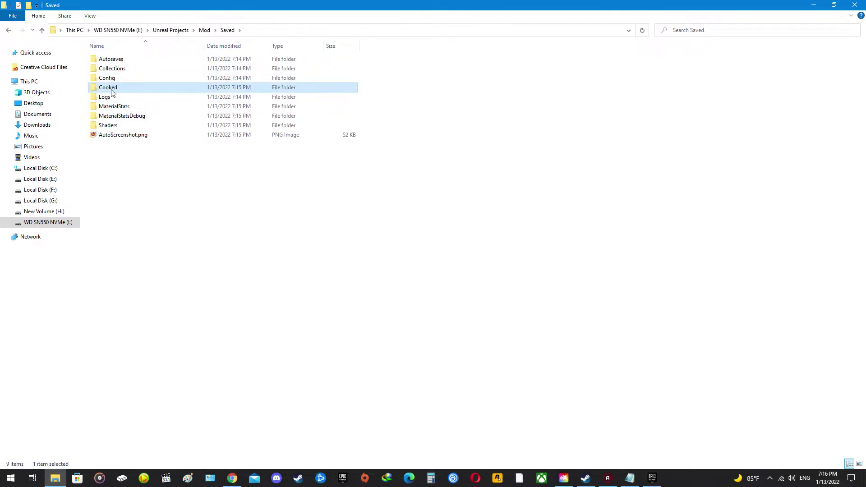
{"action": "double_click", "coordinate": [113, 91]}
{"action": "left_click", "coordinate": [112, 65]}
{"action": "double_click", "coordinate": [125, 62]}
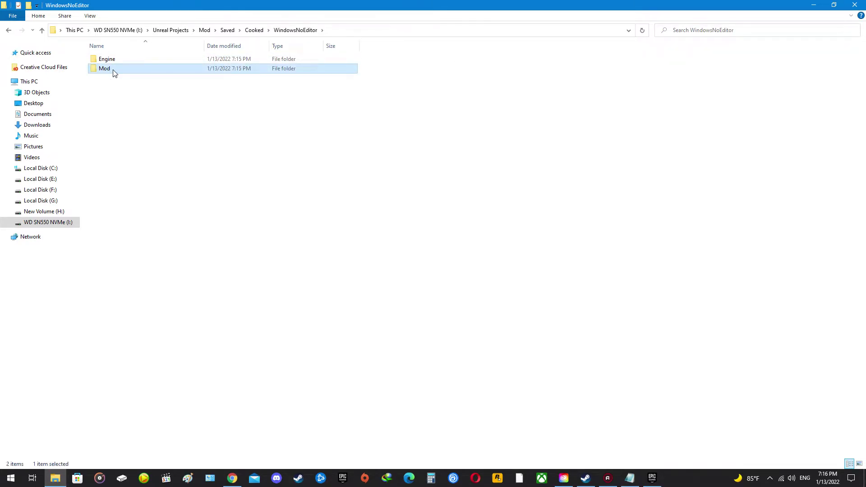
{"action": "double_click", "coordinate": [111, 70]}
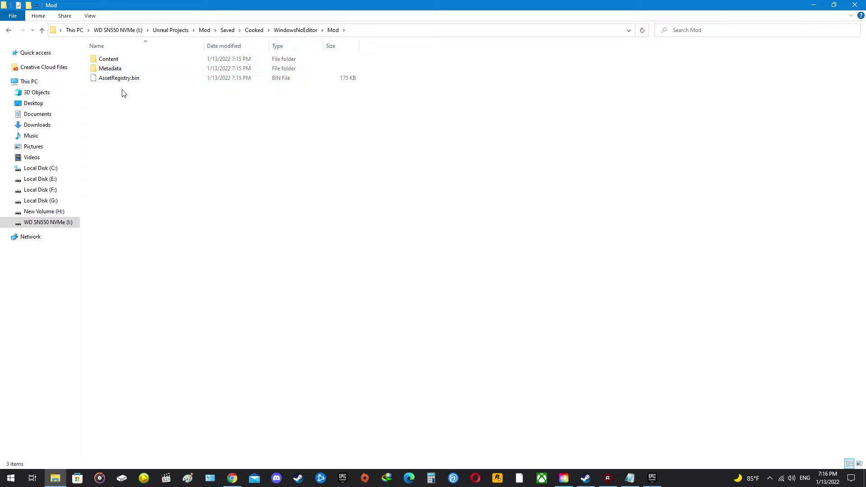
{"action": "double_click", "coordinate": [116, 61]}
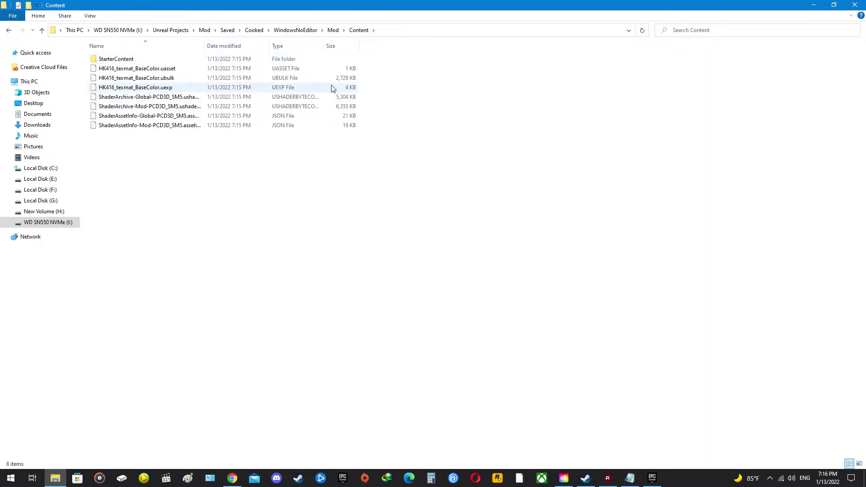
Cut the three cooked HK416_texmat_BaseColor files with the .uasset, .ubulk and .uexp extensions
{"action": "left_click_drag", "start_coordinate": [369, 66], "coordinate": [134, 90]}
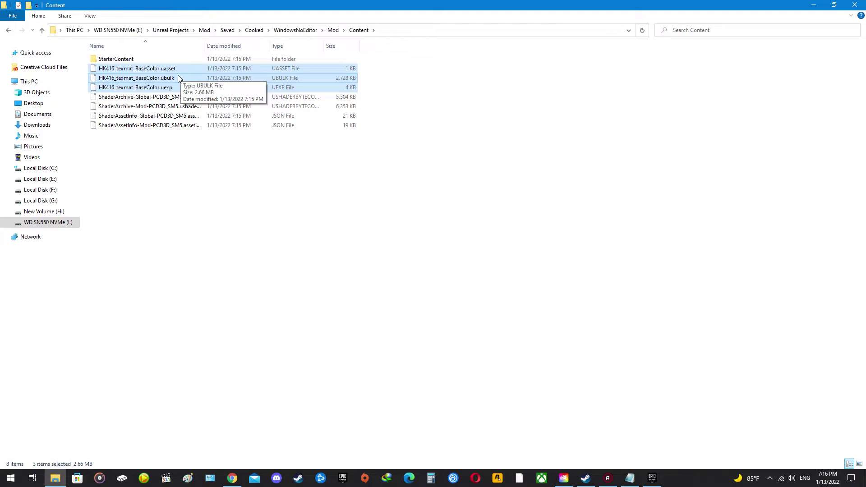
{"action": "right_click", "coordinate": [161, 81]}
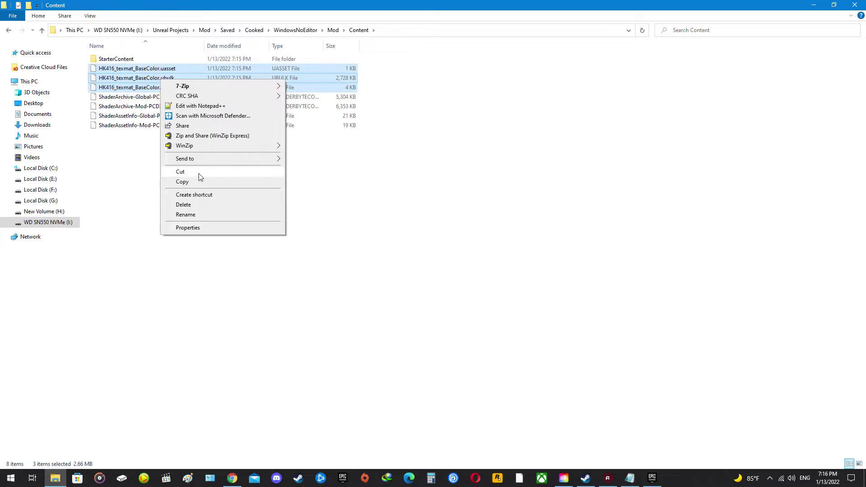
{"action": "left_click", "coordinate": [199, 173]}
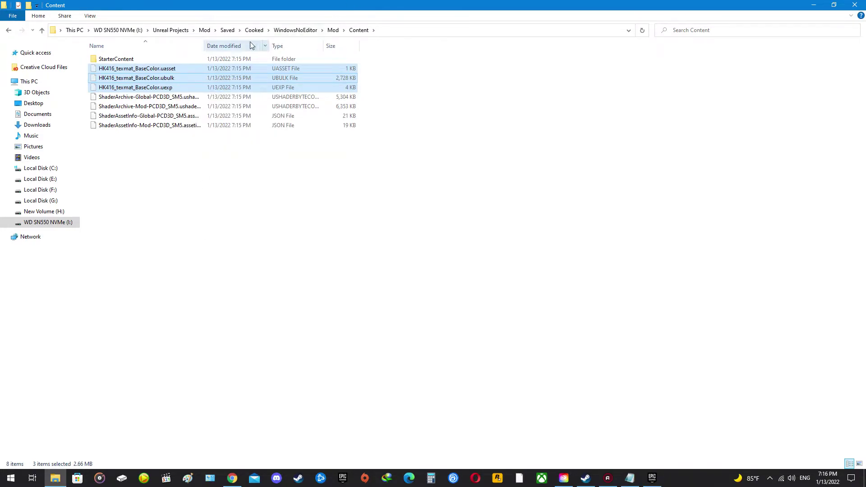
Browse from the cooked content folder to F:\Ready Or Not Test Mod
{"action": "left_click", "coordinate": [170, 30]}
{"action": "left_click", "coordinate": [118, 30]}
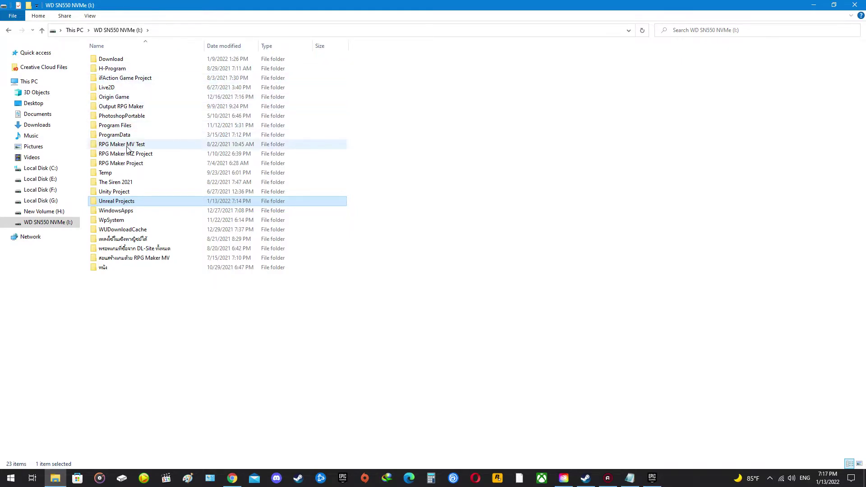
{"action": "mouse_move", "coordinate": [130, 203]}
{"action": "left_click", "coordinate": [40, 190]}
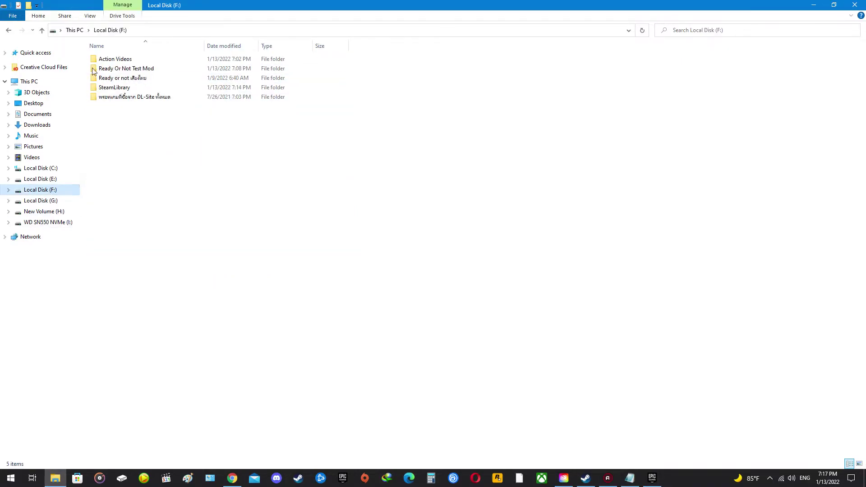
{"action": "double_click", "coordinate": [123, 69]}
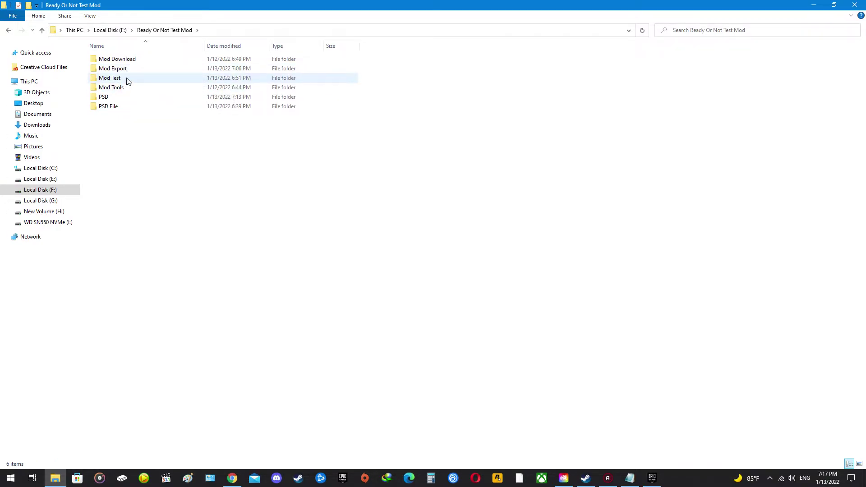
Check the contents of the PAK Mod folder inside Mod Tools and return to Ready Or Not Test Mod
{"action": "double_click", "coordinate": [126, 89]}
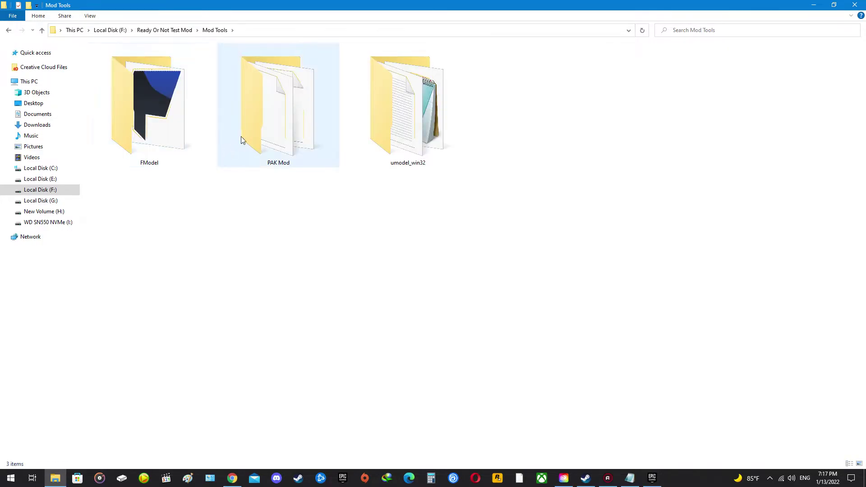
{"action": "double_click", "coordinate": [271, 127]}
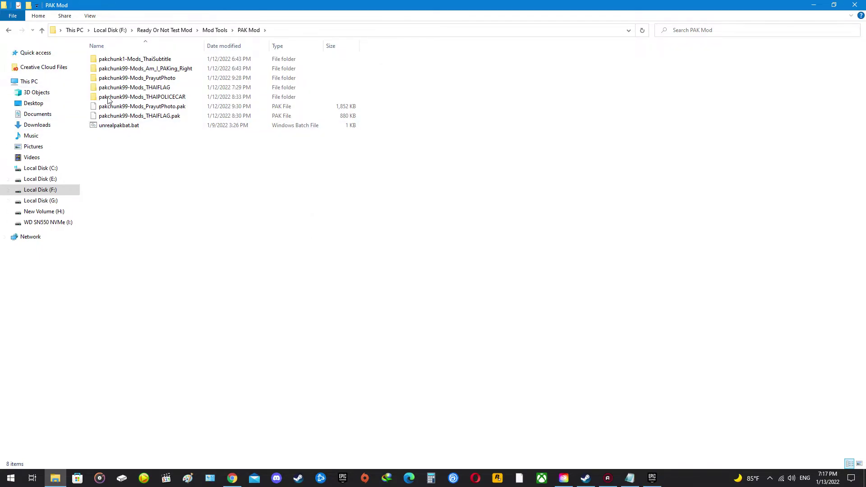
{"action": "key", "text": "alt+Left"}
{"action": "key", "text": "alt+Left"}
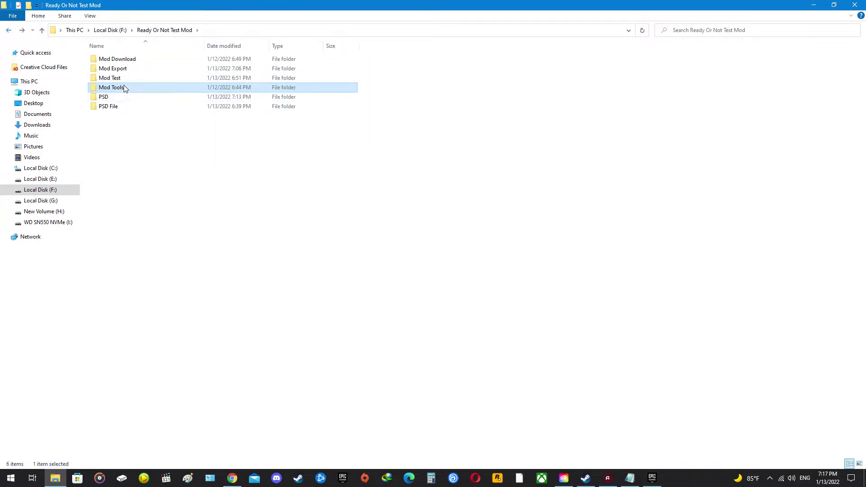
Create a folder inside Mod Test, keeping the default name New folder
{"action": "double_click", "coordinate": [131, 80]}
{"action": "right_click", "coordinate": [299, 151]}
{"action": "mouse_move", "coordinate": [370, 272]}
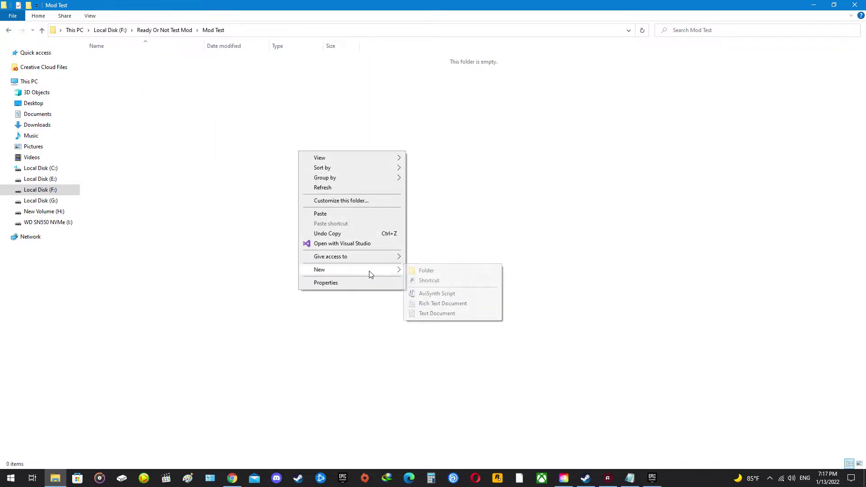
{"action": "left_click", "coordinate": [423, 272]}
{"action": "left_click", "coordinate": [169, 113]}
{"action": "left_click", "coordinate": [112, 61]}
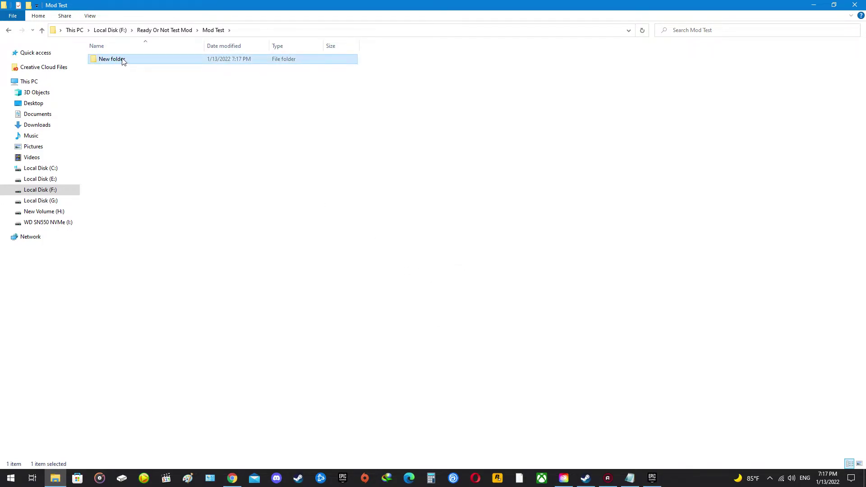
Paste the cooked HK416_texmat_BaseColor files into New folder and return to the Mod Test folder
{"action": "double_click", "coordinate": [122, 60]}
{"action": "right_click", "coordinate": [219, 108]}
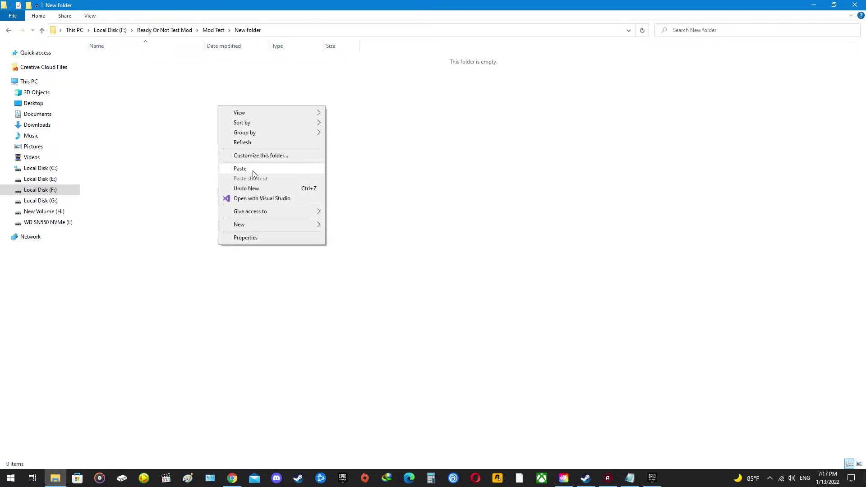
{"action": "left_click", "coordinate": [253, 170]}
{"action": "left_click", "coordinate": [186, 134]}
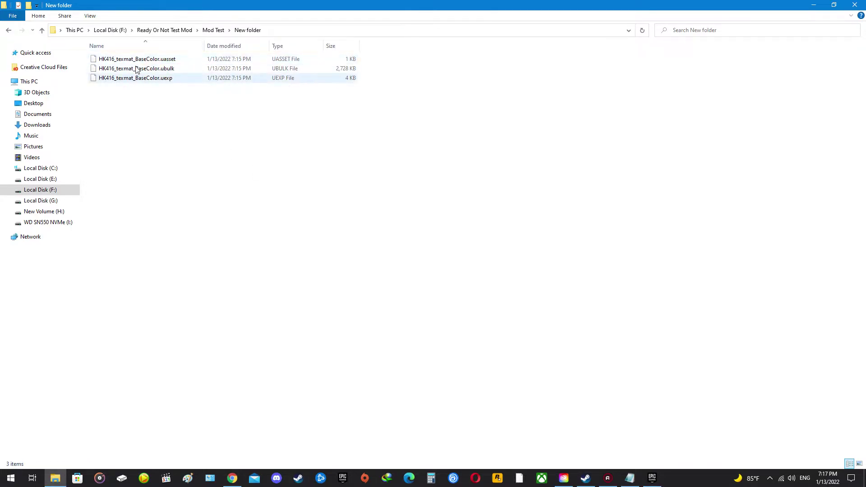
{"action": "left_click_drag", "start_coordinate": [193, 114], "coordinate": [215, 53]}
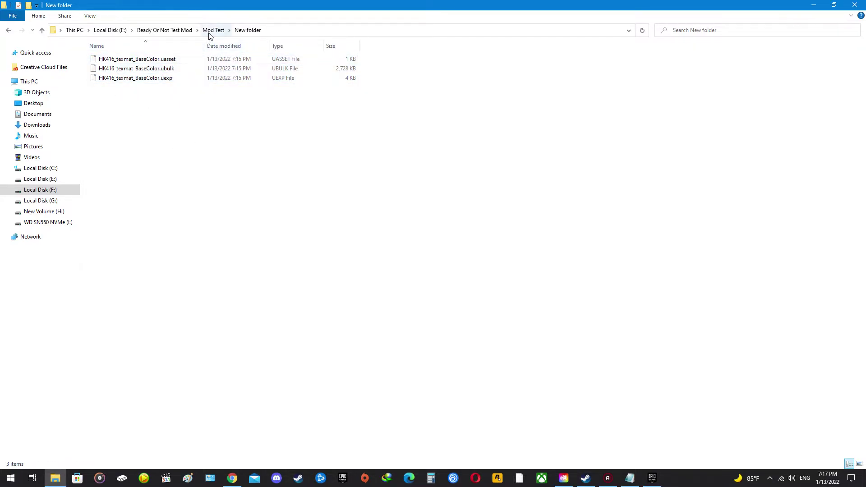
{"action": "left_click", "coordinate": [212, 30]}
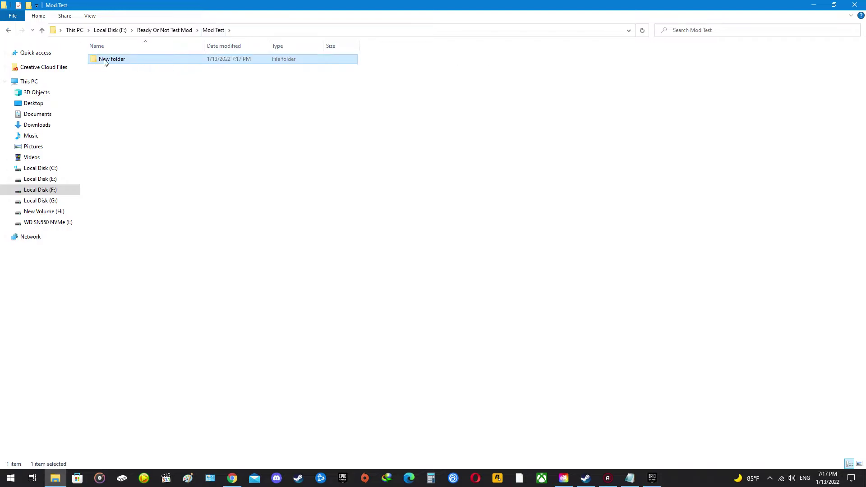
Copy the pakchunk99-Mods_ template name line from the Notepad notes and return to the Mod Test folder
{"action": "left_click", "coordinate": [255, 150]}
{"action": "left_click", "coordinate": [119, 62]}
{"action": "left_click", "coordinate": [630, 478]}
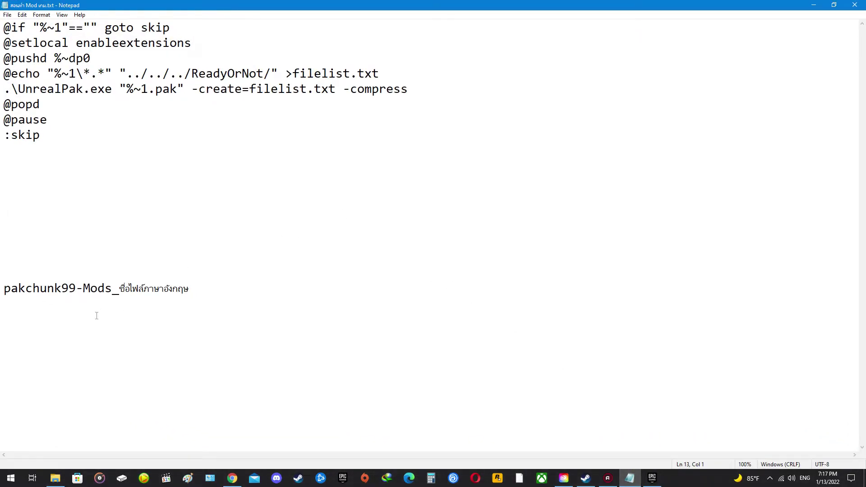
{"action": "key", "text": "shift+End"}
{"action": "right_click", "coordinate": [118, 291]}
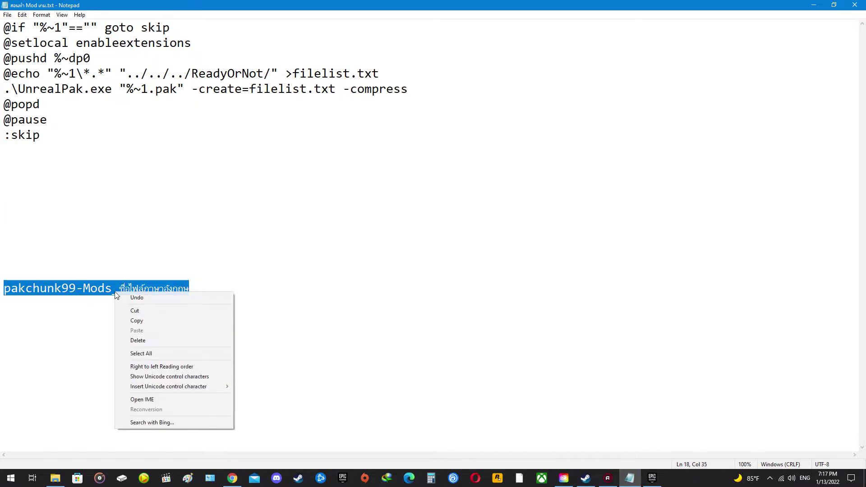
{"action": "left_click", "coordinate": [143, 320]}
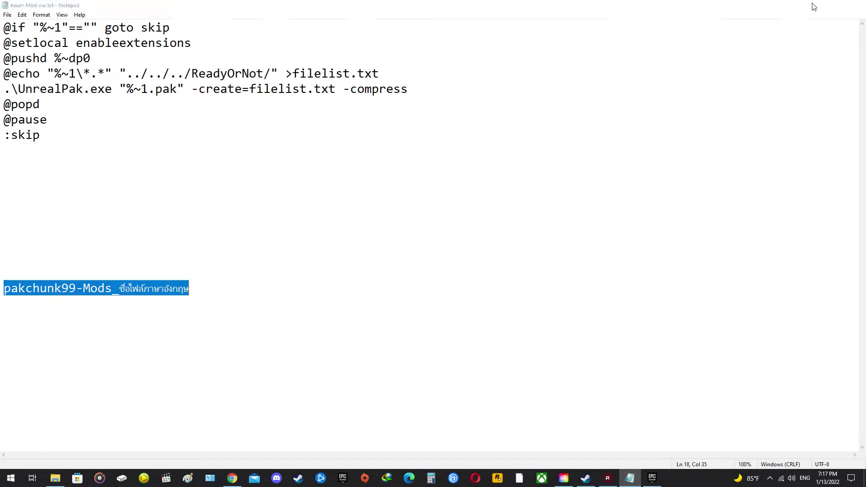
{"action": "left_click", "coordinate": [813, 5]}
Rename New folder to pakchunk99-Mods_Pink by pasting the copied template name and replacing its Thai ending with Pink
{"action": "right_click", "coordinate": [116, 62]}
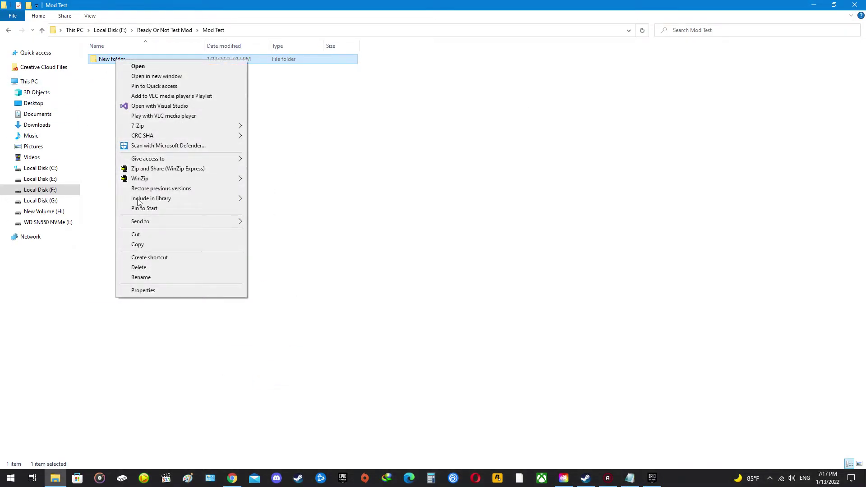
{"action": "left_click", "coordinate": [162, 280]}
{"action": "key", "text": "ctrl+v"}
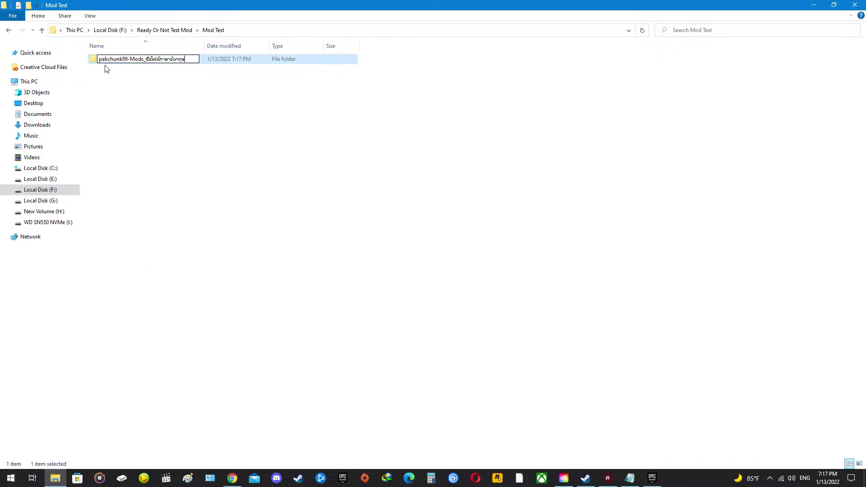
{"action": "left_click_drag", "start_coordinate": [146, 63], "coordinate": [190, 62]}
{"action": "key", "text": "BackSpace"}
{"action": "key", "text": "Return"}
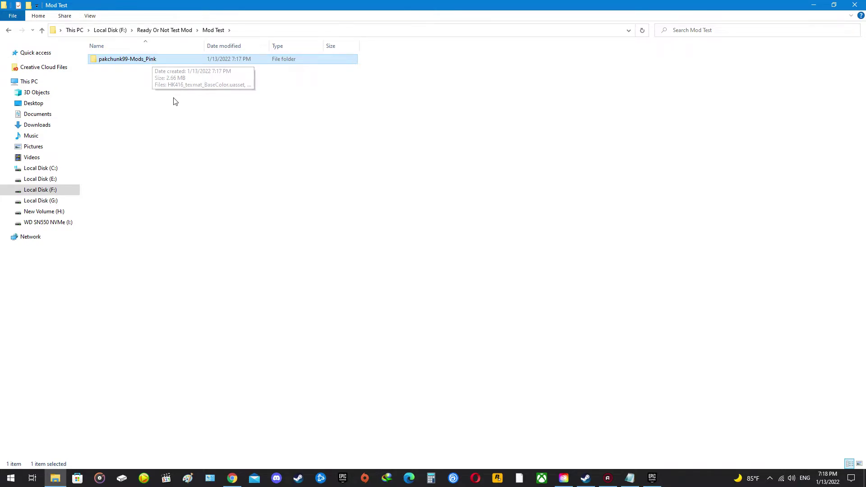
{"action": "left_click", "coordinate": [165, 106]}
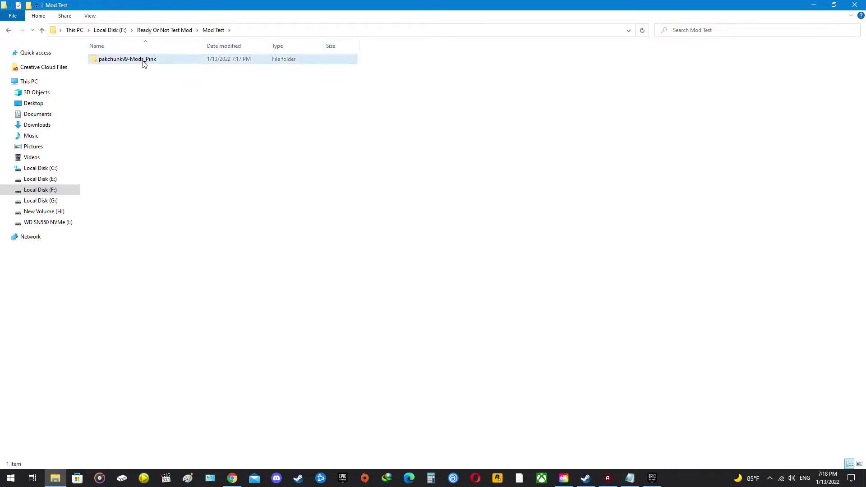
{"action": "mouse_move", "coordinate": [144, 63]}
{"action": "left_click_drag", "start_coordinate": [379, 6], "coordinate": [530, 90]}
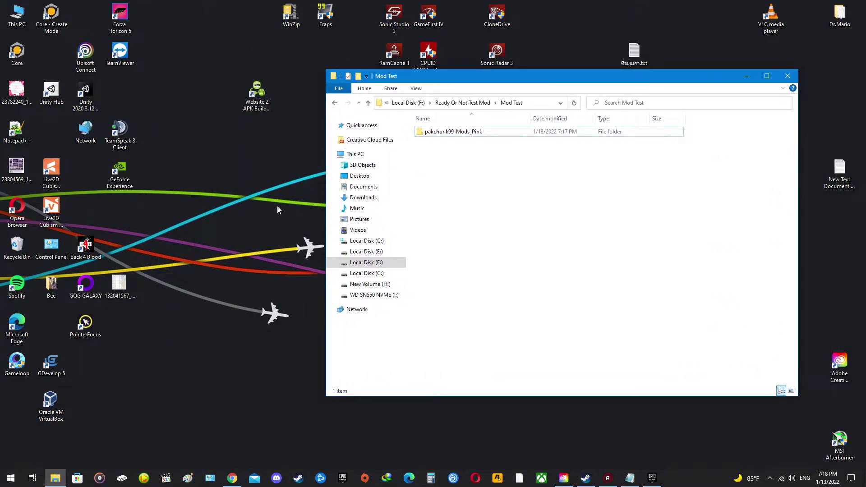
{"action": "double_click", "coordinate": [522, 79]}
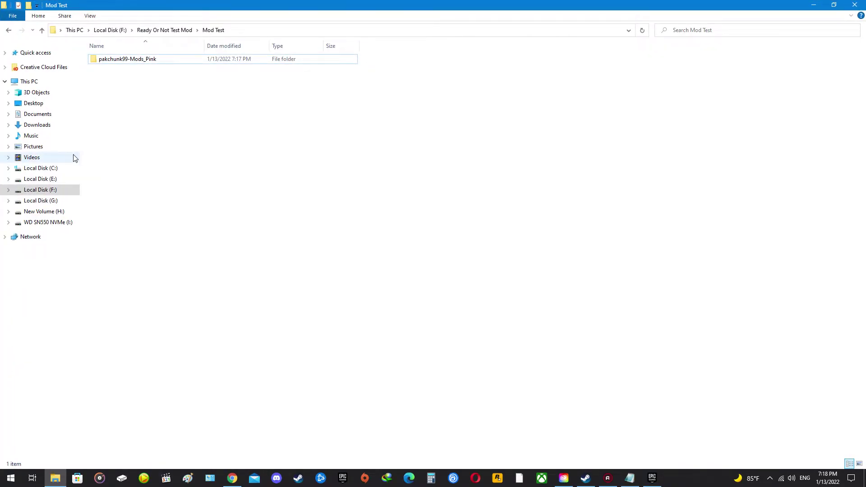
Browse to the Unreal Engine folder I:\Program Files\Epic Games\UE_4.27\Engine\Binaries\Win64
{"action": "left_click", "coordinate": [48, 222]}
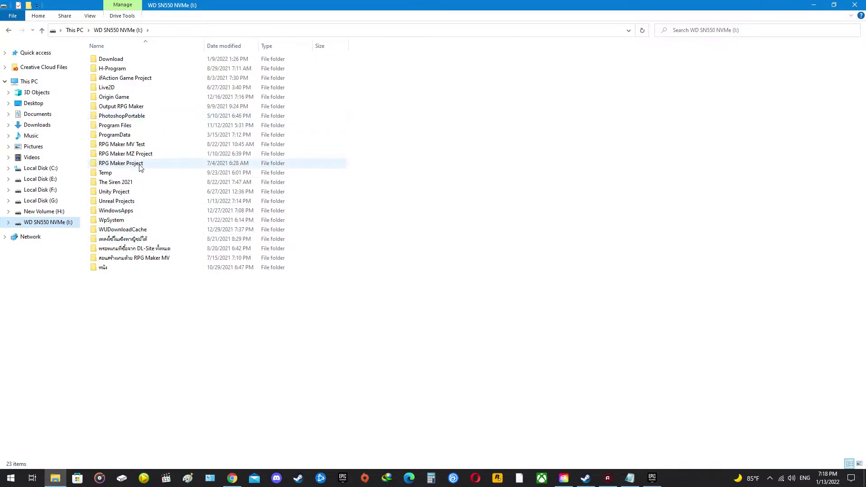
{"action": "double_click", "coordinate": [132, 127]}
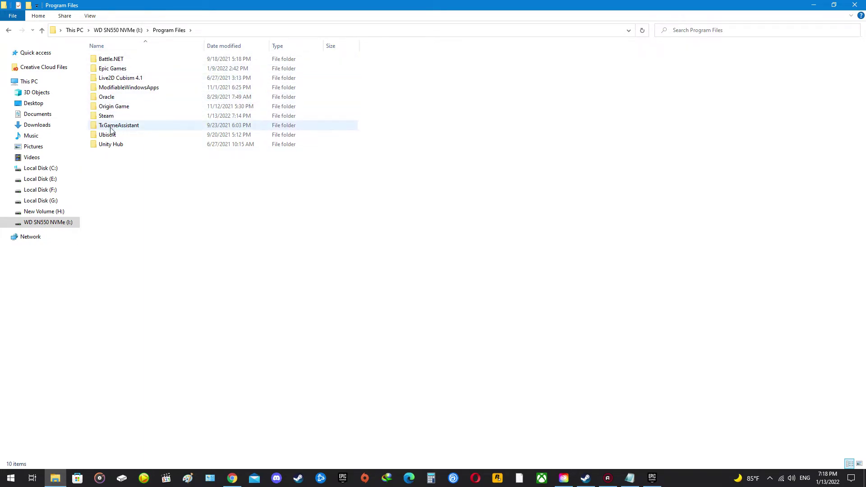
{"action": "double_click", "coordinate": [119, 69]}
{"action": "left_click", "coordinate": [112, 73]}
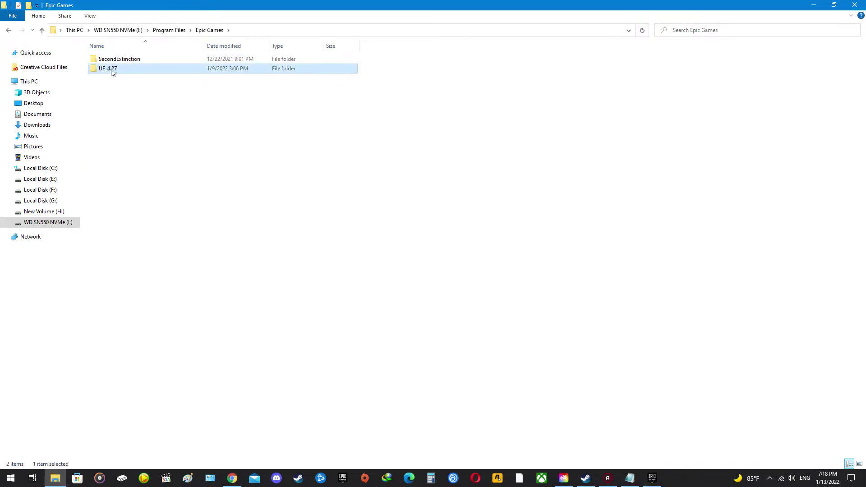
{"action": "double_click", "coordinate": [119, 71]}
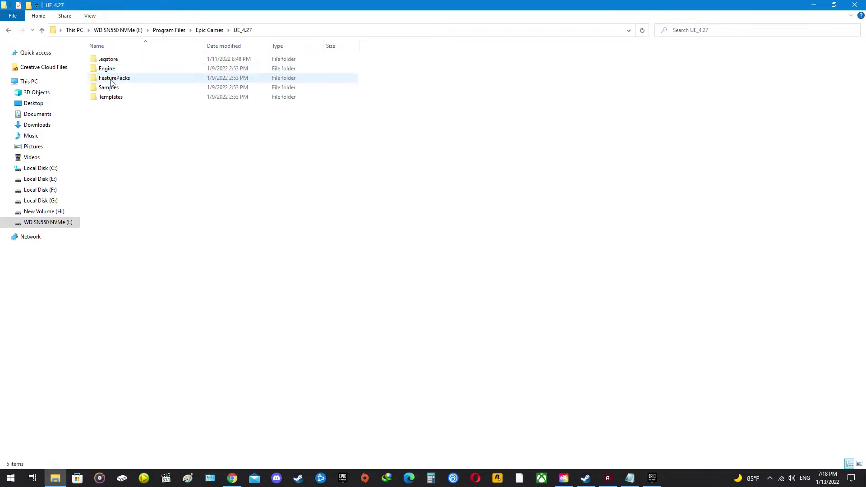
{"action": "left_click", "coordinate": [118, 72]}
{"action": "double_click", "coordinate": [117, 72]}
{"action": "key", "text": "Down"}
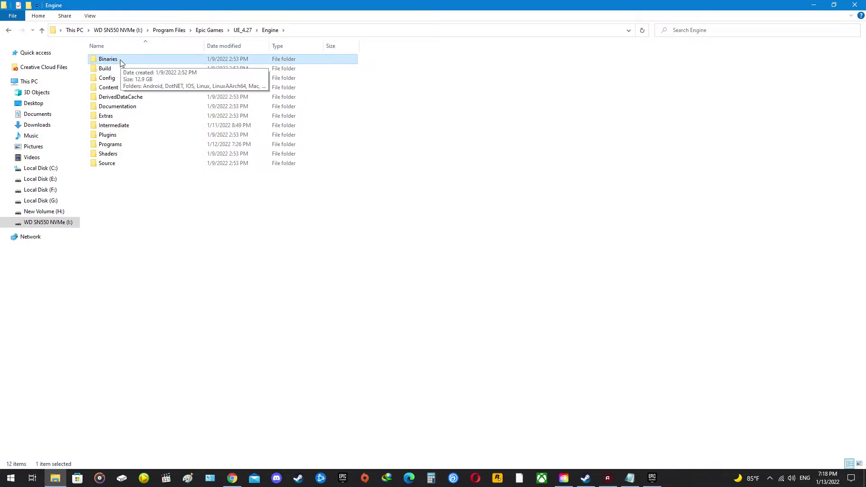
{"action": "double_click", "coordinate": [120, 59]}
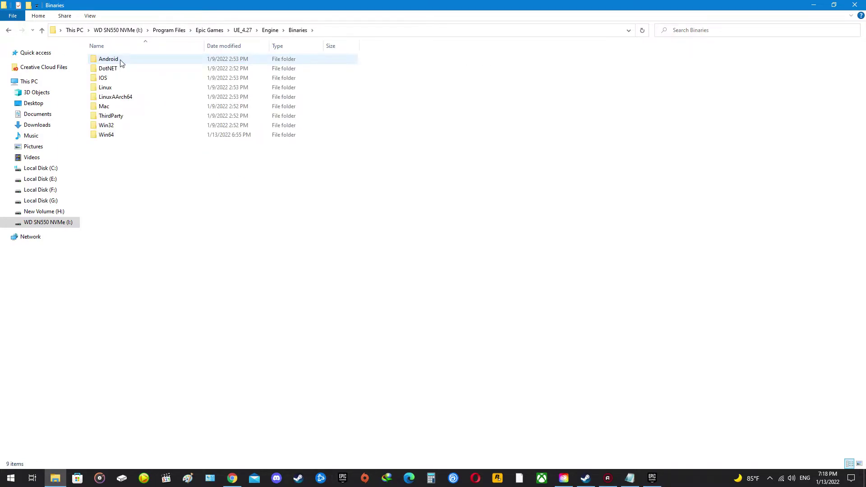
{"action": "left_click", "coordinate": [117, 136]}
{"action": "double_click", "coordinate": [118, 136]}
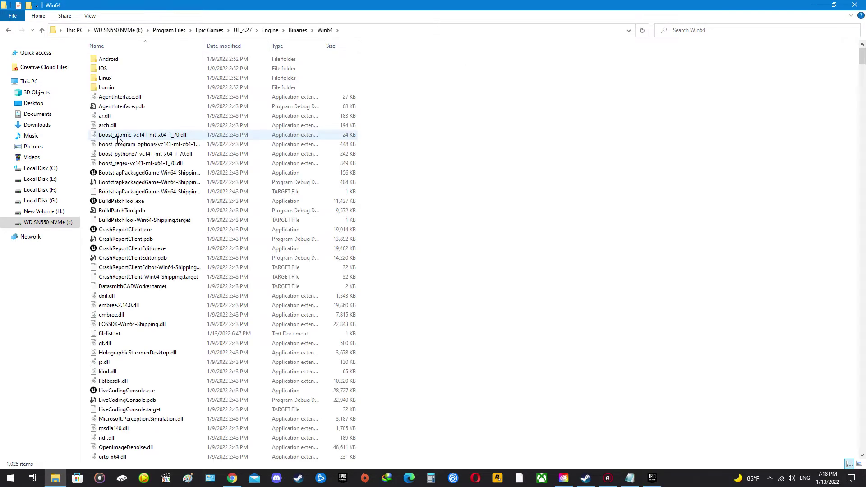
{"action": "left_click_drag", "start_coordinate": [481, 8], "coordinate": [255, 74]}
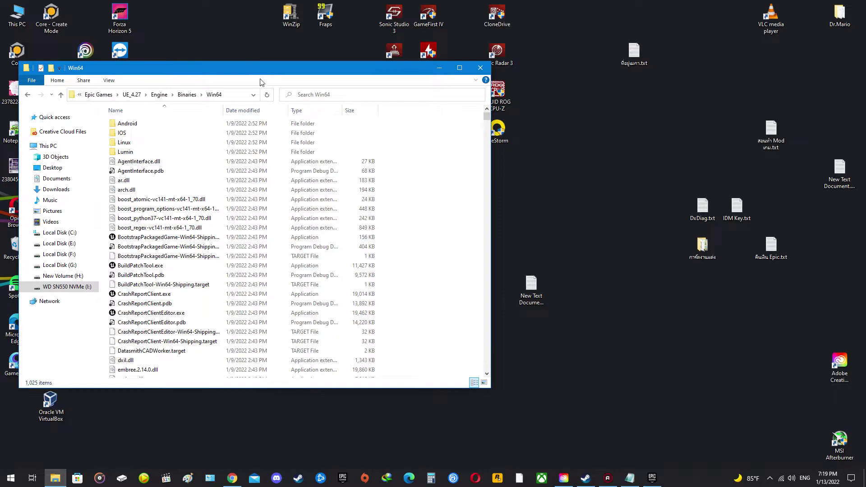
{"action": "left_click_drag", "start_coordinate": [493, 199], "coordinate": [468, 200]}
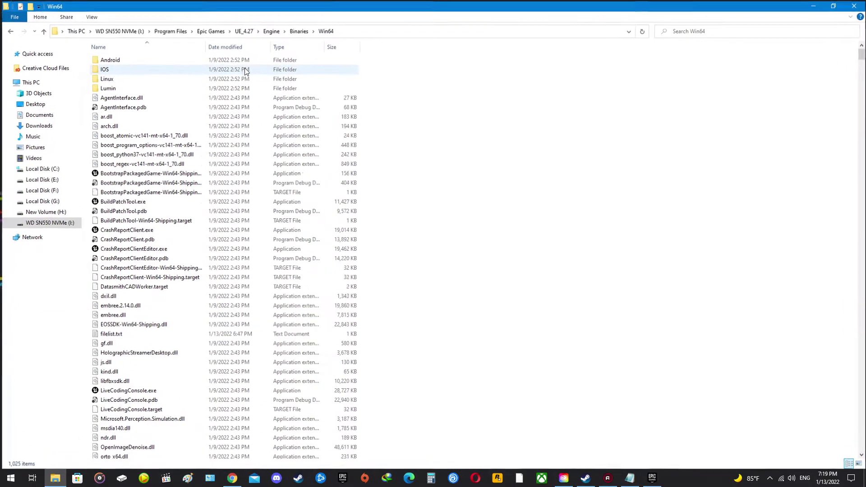
{"action": "double_click", "coordinate": [242, 69]}
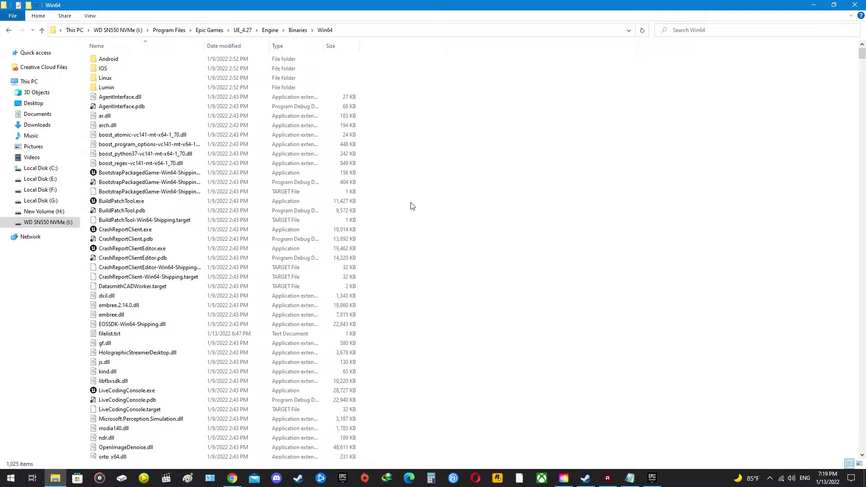
Create a text document in the Win64 folder, keep its default name New Text Document.txt, and open it
{"action": "right_click", "coordinate": [409, 174]}
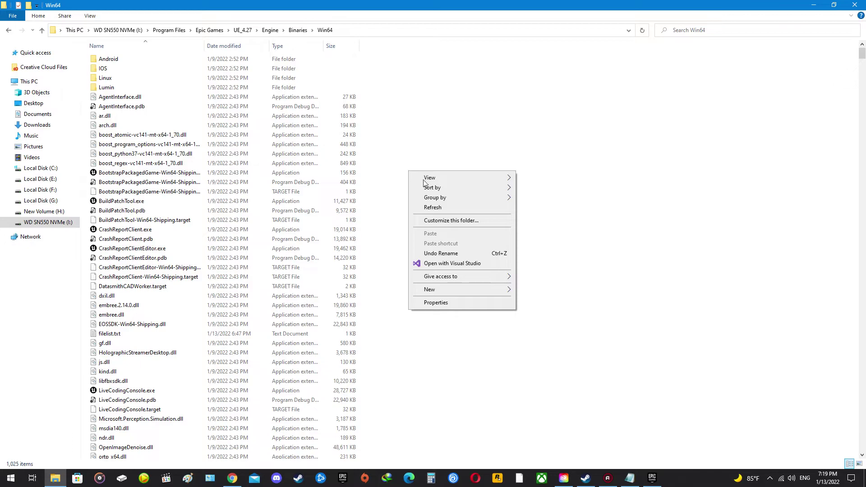
{"action": "mouse_move", "coordinate": [465, 292]}
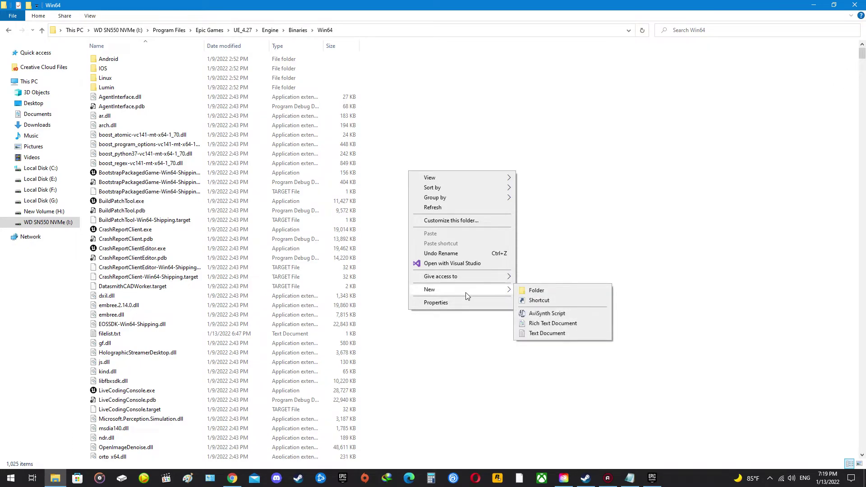
{"action": "left_click", "coordinate": [547, 333]}
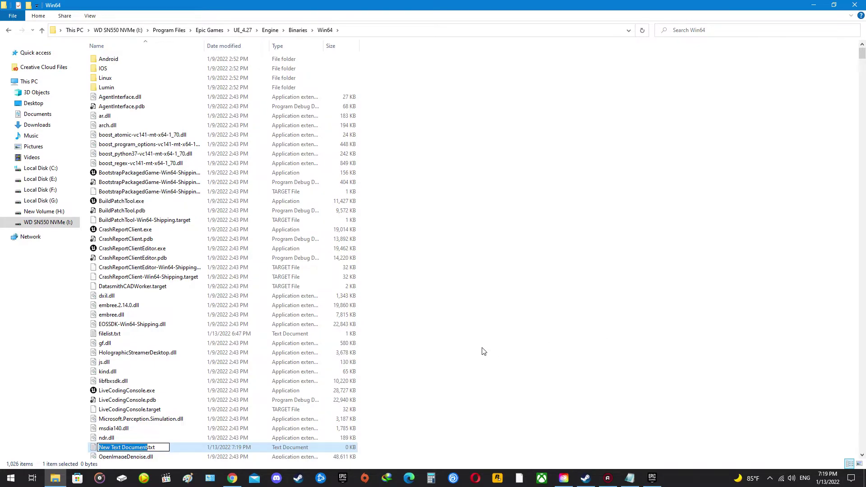
{"action": "left_click", "coordinate": [450, 386]}
{"action": "left_click", "coordinate": [113, 449]}
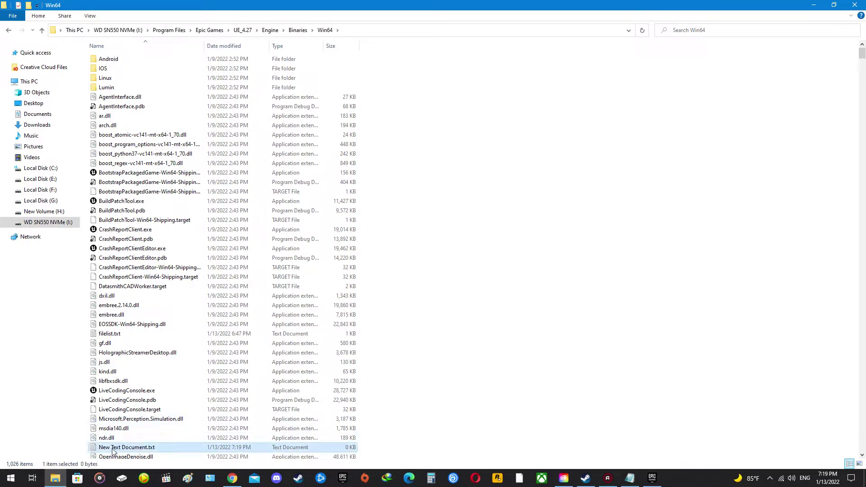
{"action": "double_click", "coordinate": [138, 450]}
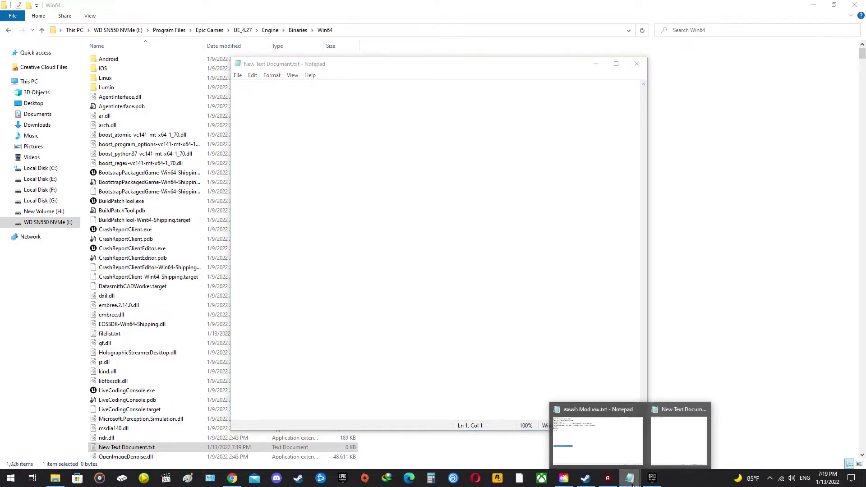
{"action": "left_click", "coordinate": [607, 448]}
{"action": "left_click", "coordinate": [113, 165]}
{"action": "left_click_drag", "start_coordinate": [62, 144], "coordinate": [2, 31]}
{"action": "right_click", "coordinate": [71, 60]}
{"action": "left_click", "coordinate": [85, 90]}
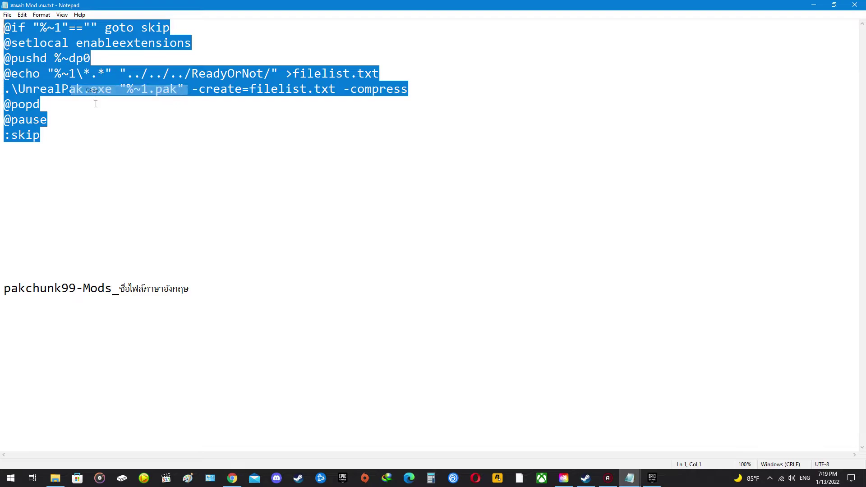
{"action": "left_click", "coordinate": [114, 148]}
{"action": "left_click_drag", "start_coordinate": [65, 153], "coordinate": [2, 29]}
{"action": "right_click", "coordinate": [38, 58]}
{"action": "left_click", "coordinate": [59, 88]}
{"action": "left_click", "coordinate": [180, 161]}
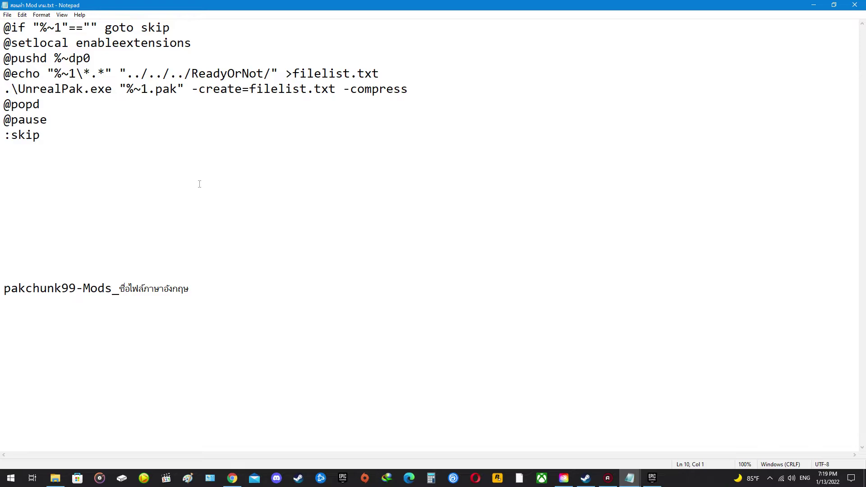
{"action": "left_click_drag", "start_coordinate": [41, 135], "coordinate": [3, 28]}
{"action": "right_click", "coordinate": [26, 42]}
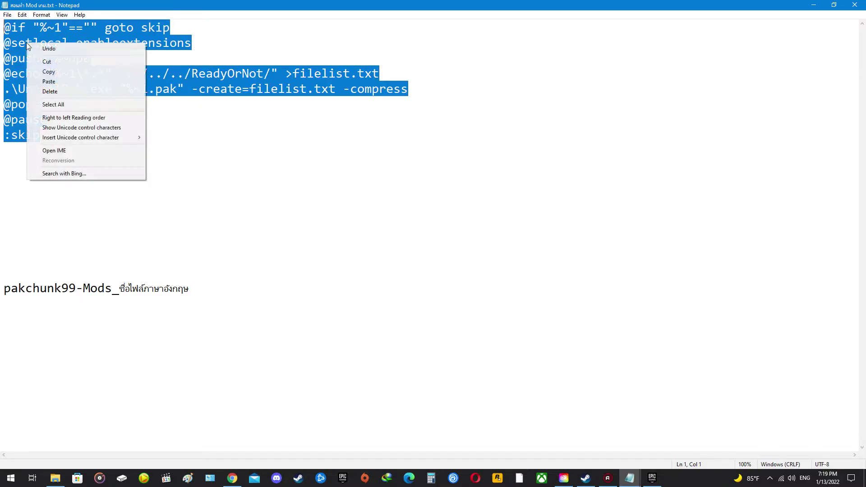
{"action": "left_click", "coordinate": [56, 71]}
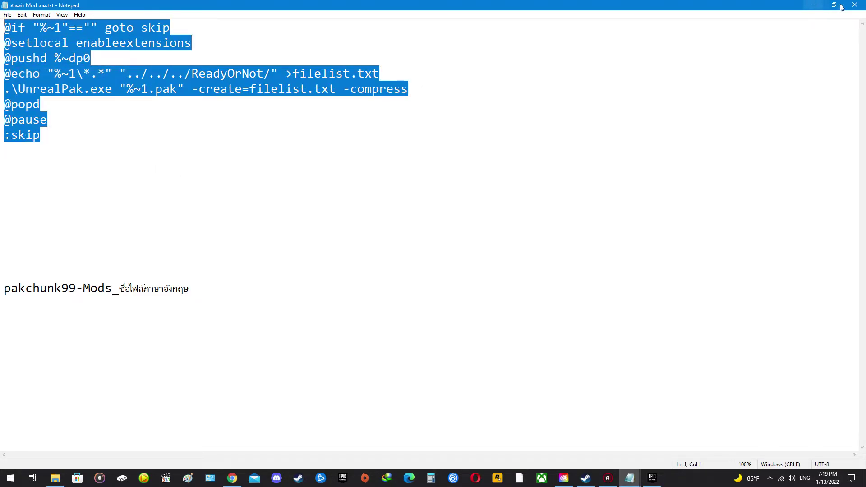
{"action": "left_click", "coordinate": [813, 5]}
Paste the copied UnrealPak script into New Text Document.txt and maximize its window
{"action": "right_click", "coordinate": [267, 101]}
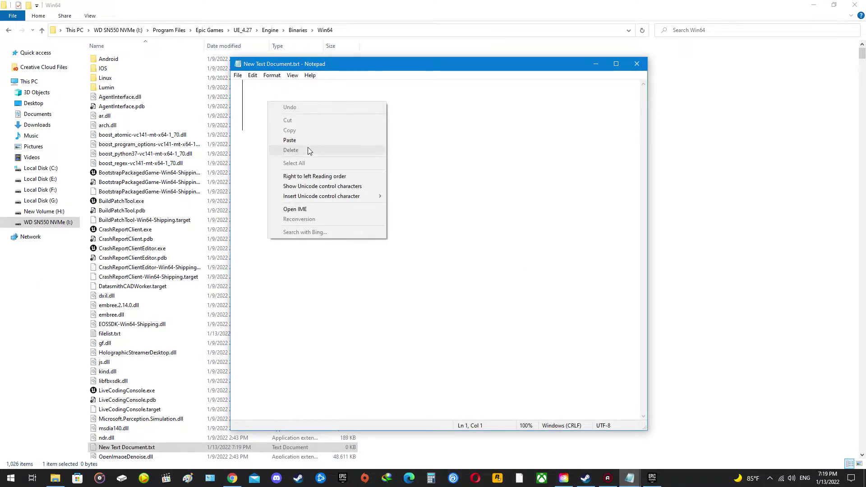
{"action": "left_click", "coordinate": [307, 140]}
{"action": "double_click", "coordinate": [503, 67]}
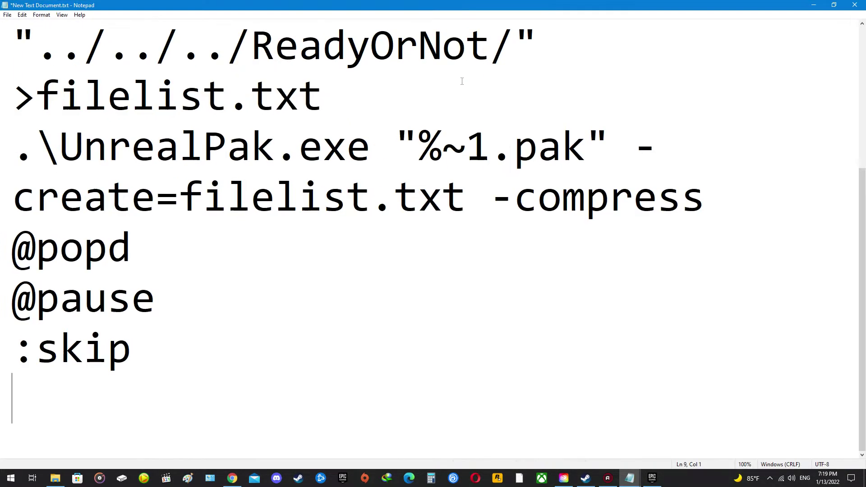
Set the Notepad font size to 24, keeping Consolas Regular
{"action": "left_click", "coordinate": [41, 15]}
{"action": "left_click", "coordinate": [50, 37]}
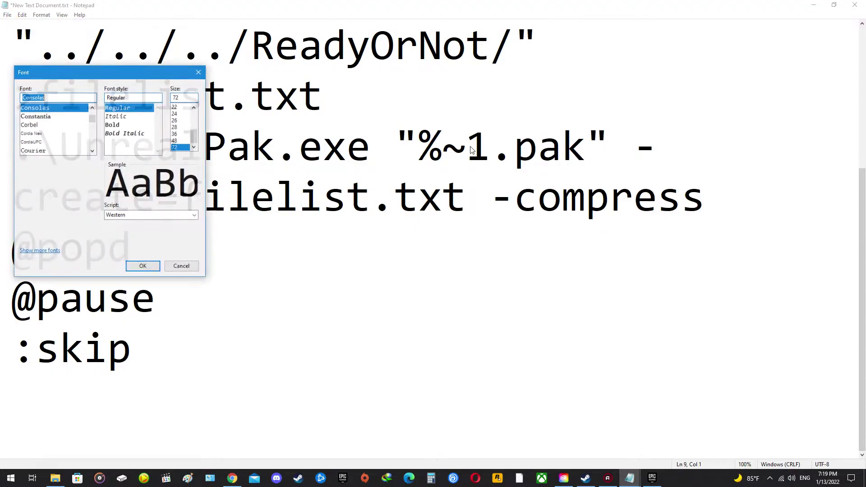
{"action": "left_click", "coordinate": [176, 114]}
{"action": "left_click", "coordinate": [142, 263]}
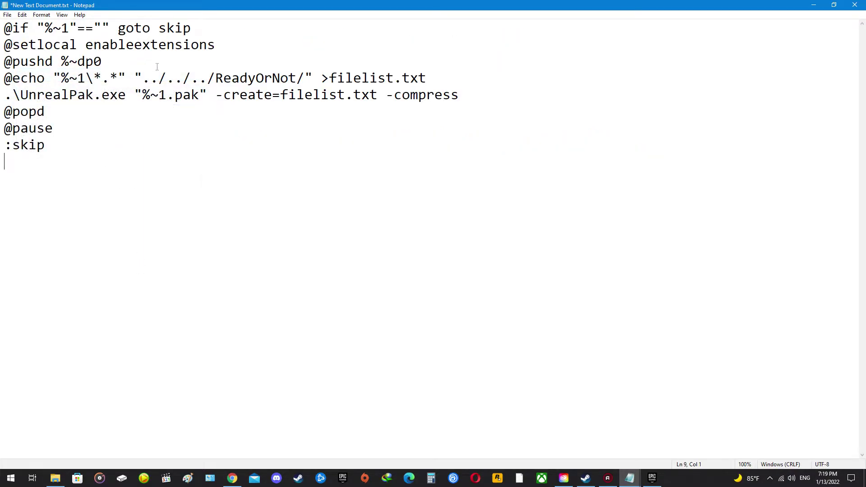
Close New Text Document.txt, save the script changes, and locate the file in the Win64 folder
{"action": "left_click", "coordinate": [856, 6]}
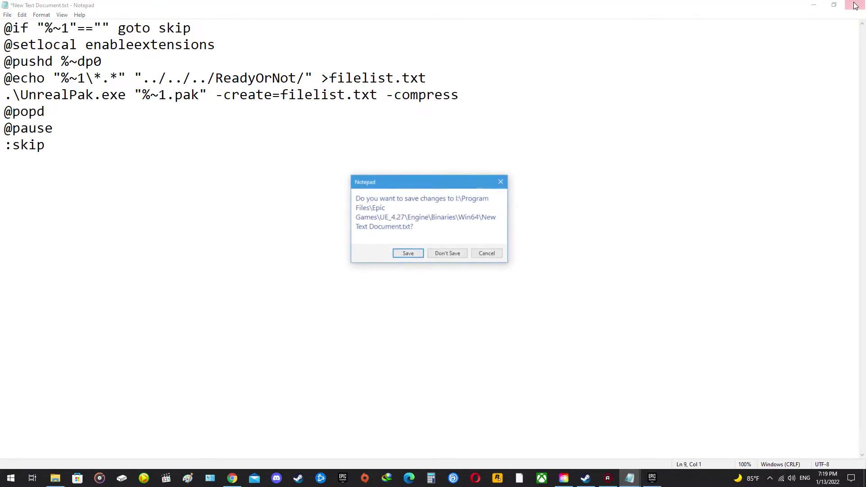
{"action": "left_click", "coordinate": [408, 254]}
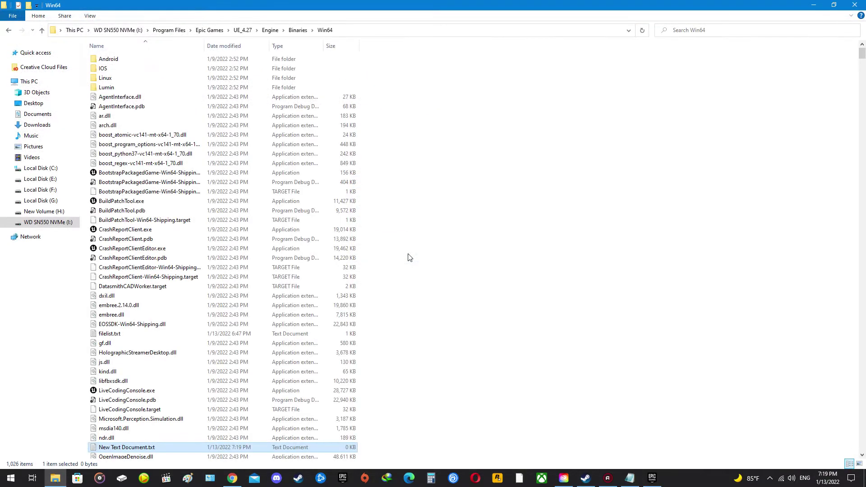
{"action": "scroll", "coordinate": [228, 359], "scroll_direction": "down", "scroll_amount": 2}
{"action": "scroll", "coordinate": [143, 397], "scroll_direction": "down", "scroll_amount": 1}
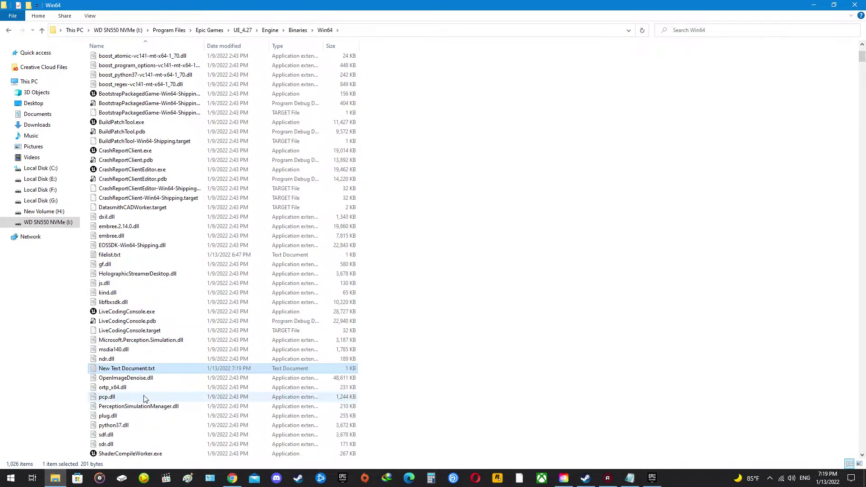
Rename New Text Document.txt in the Win64 folder as Unrealpak.bat, accepting the file extension change
{"action": "right_click", "coordinate": [120, 371]}
{"action": "left_click", "coordinate": [145, 357]}
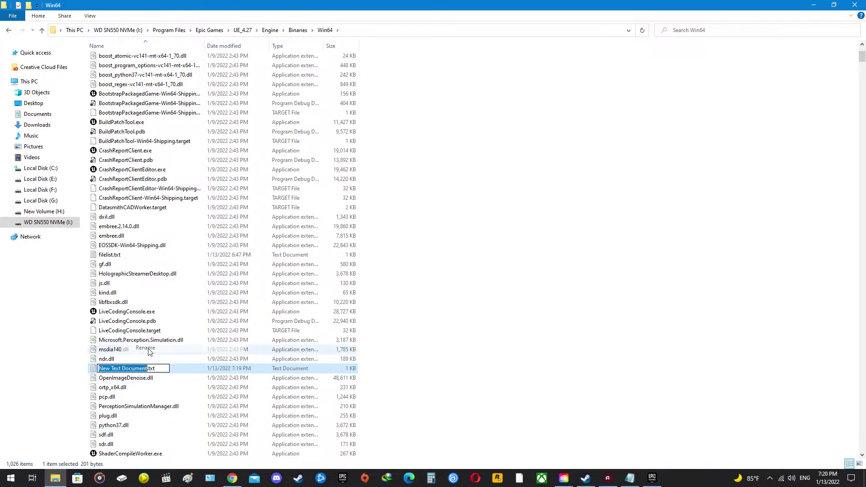
{"action": "type", "text": "U"}
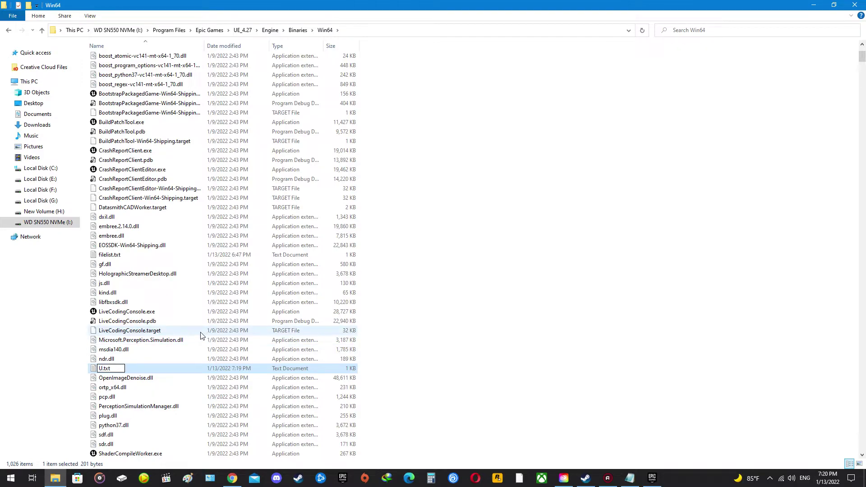
{"action": "type", "text": "nrealpak"}
{"action": "key", "text": "End"}
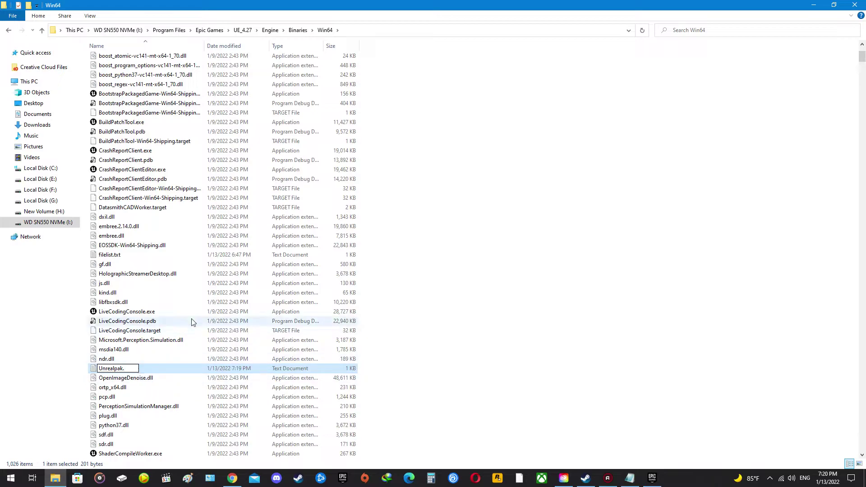
{"action": "type", "text": "at"}
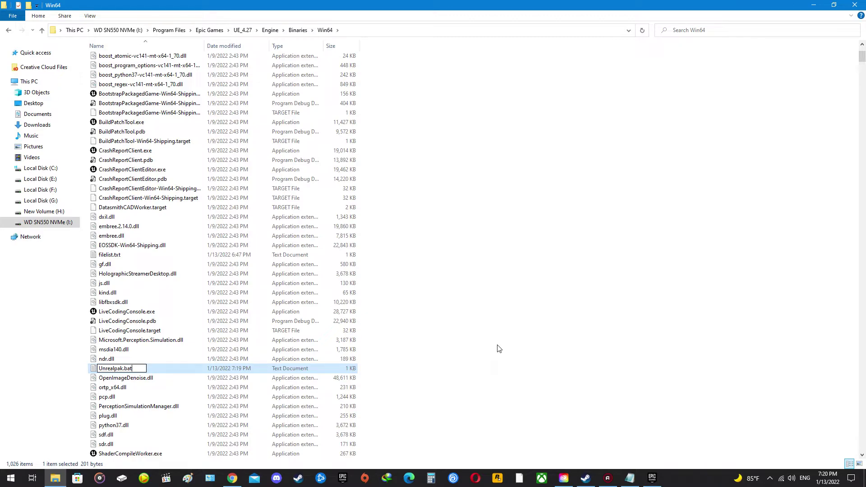
{"action": "key", "text": "Return"}
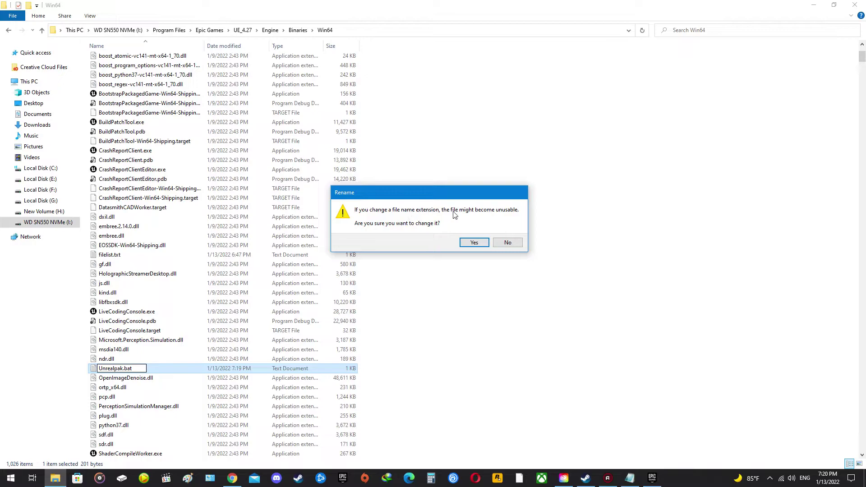
{"action": "left_click", "coordinate": [470, 243]}
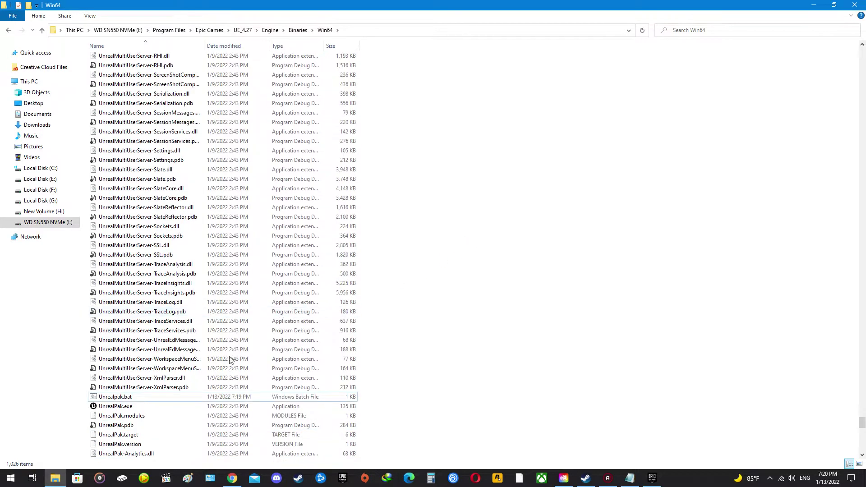
Select Unrealpak.bat and shrink the Win64 folder window so it covers only the left half of the desktop
{"action": "left_click", "coordinate": [113, 400]}
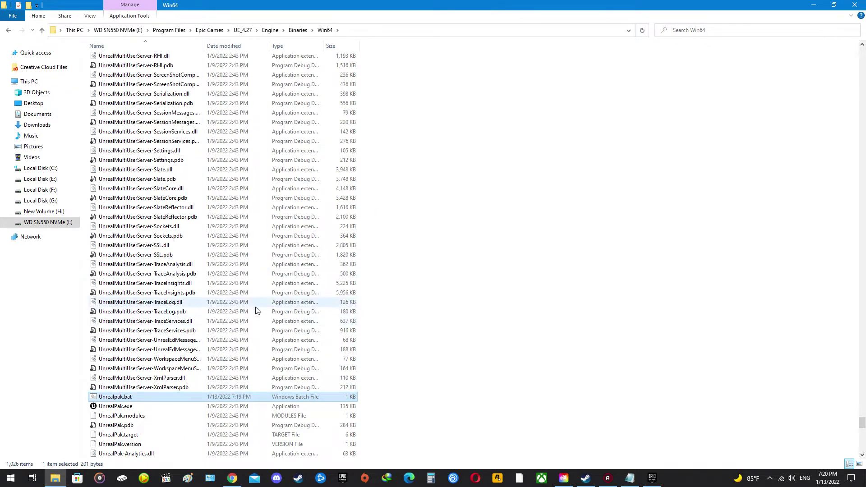
{"action": "scroll", "coordinate": [257, 310], "scroll_direction": "down", "scroll_amount": 2}
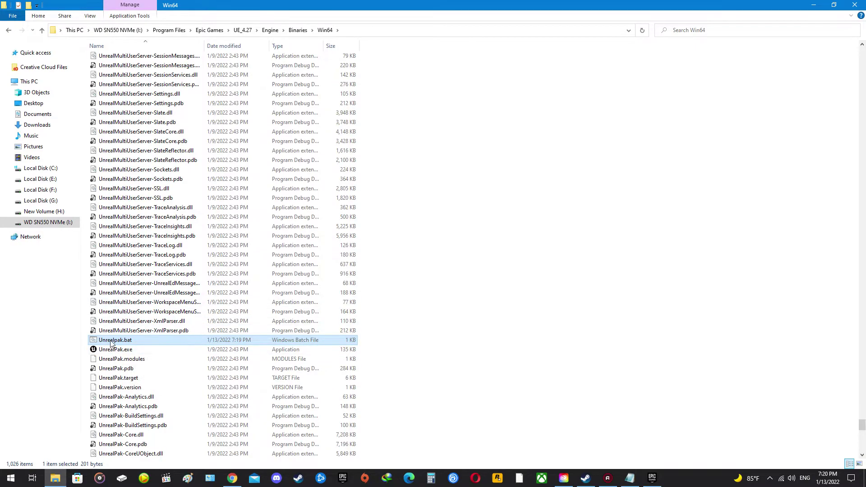
{"action": "double_click", "coordinate": [411, 8]}
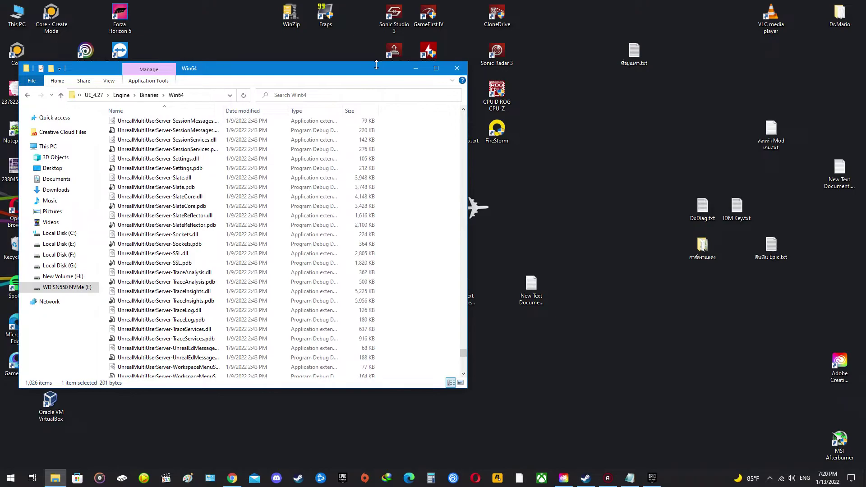
{"action": "left_click_drag", "start_coordinate": [373, 65], "coordinate": [359, 40]}
{"action": "scroll", "coordinate": [138, 216], "scroll_direction": "down", "scroll_amount": 7}
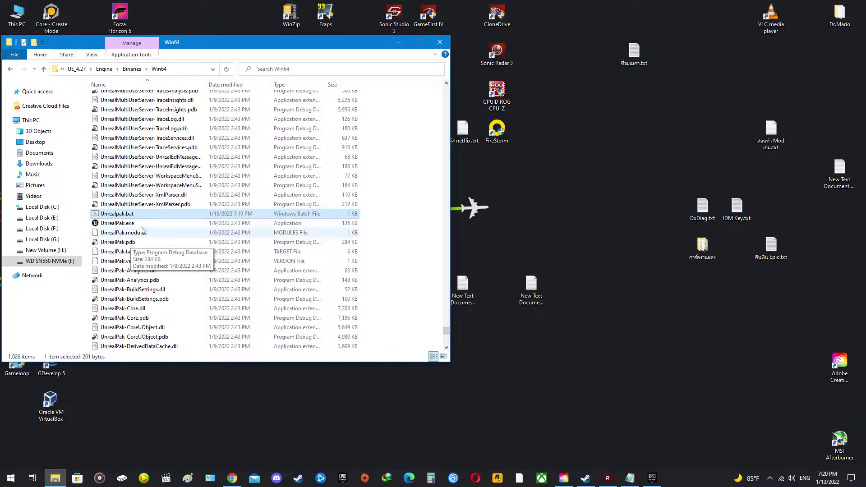
{"action": "left_click_drag", "start_coordinate": [450, 187], "coordinate": [425, 187]}
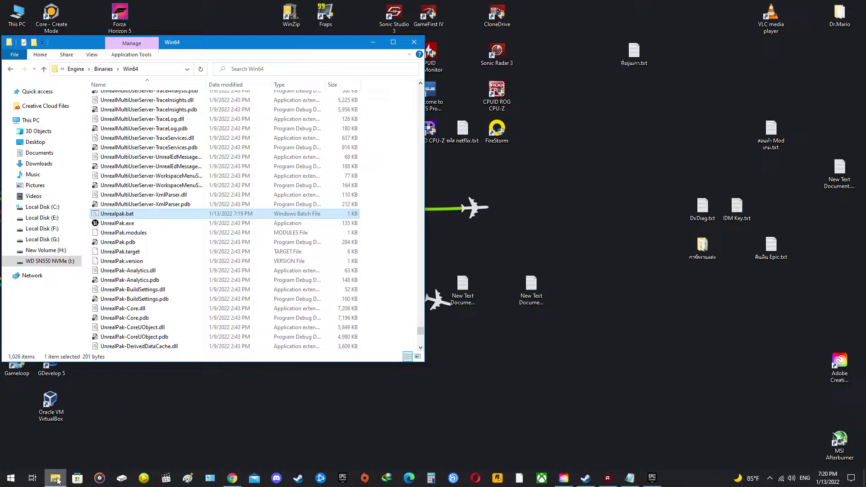
Open Local Disk (F:) in a separate window beside the Win64 folder and go to Ready Or Not Test Mod > Mod Test
{"action": "right_click", "coordinate": [42, 229]}
{"action": "left_click", "coordinate": [81, 263]}
{"action": "left_click_drag", "start_coordinate": [236, 60], "coordinate": [631, 68]}
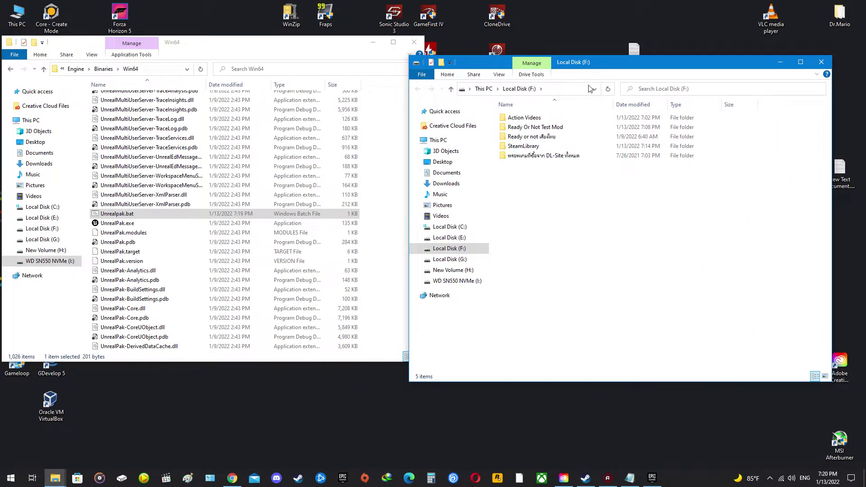
{"action": "double_click", "coordinate": [527, 128]}
{"action": "left_click", "coordinate": [521, 139]}
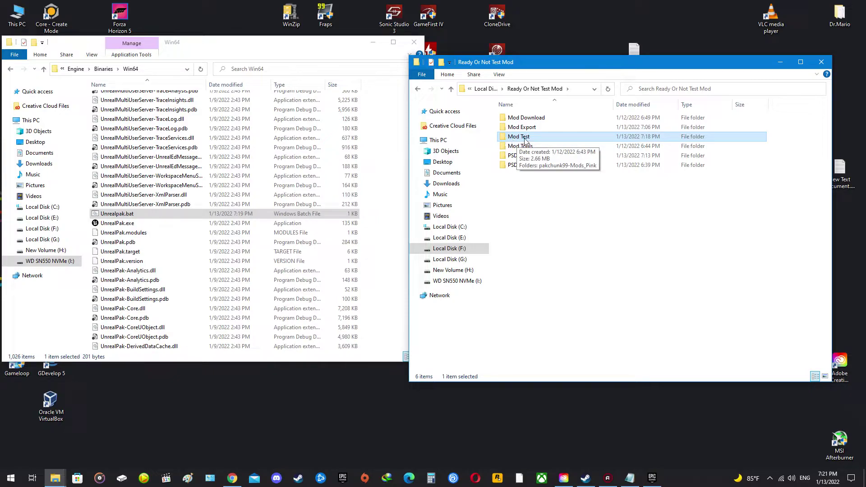
{"action": "double_click", "coordinate": [519, 138]}
{"action": "left_click", "coordinate": [520, 119]}
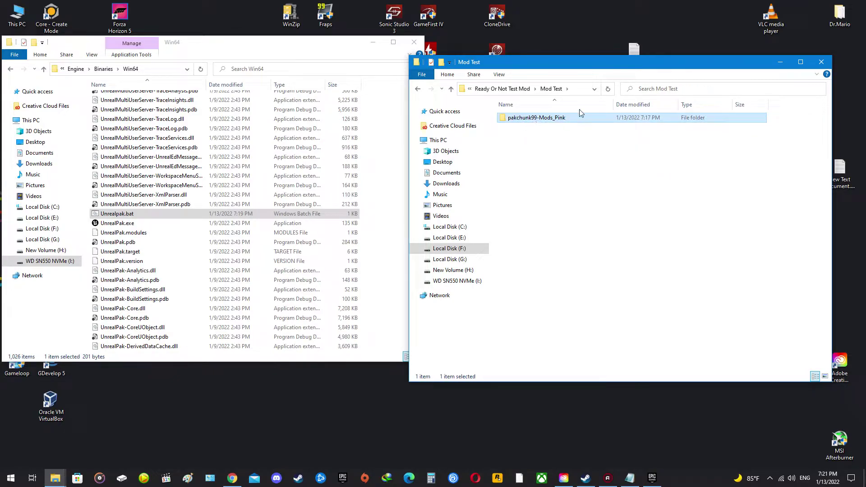
{"action": "left_click_drag", "start_coordinate": [636, 69], "coordinate": [656, 63]}
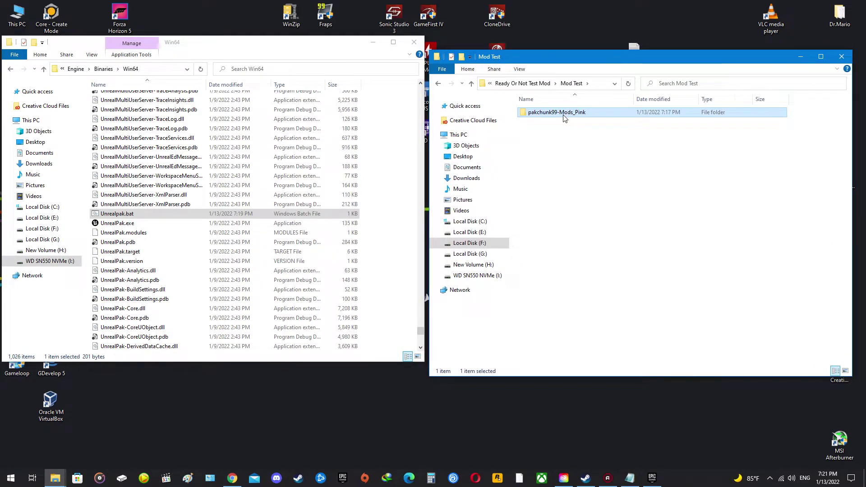
Examine the contents of the pakchunk99-Mods_Pink folder and return to Ready Or Not Test Mod
{"action": "double_click", "coordinate": [561, 115]}
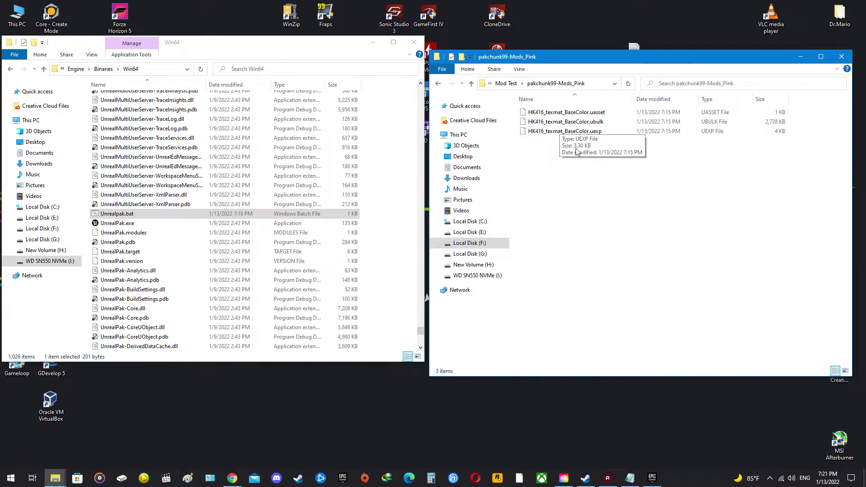
{"action": "left_click", "coordinate": [505, 83]}
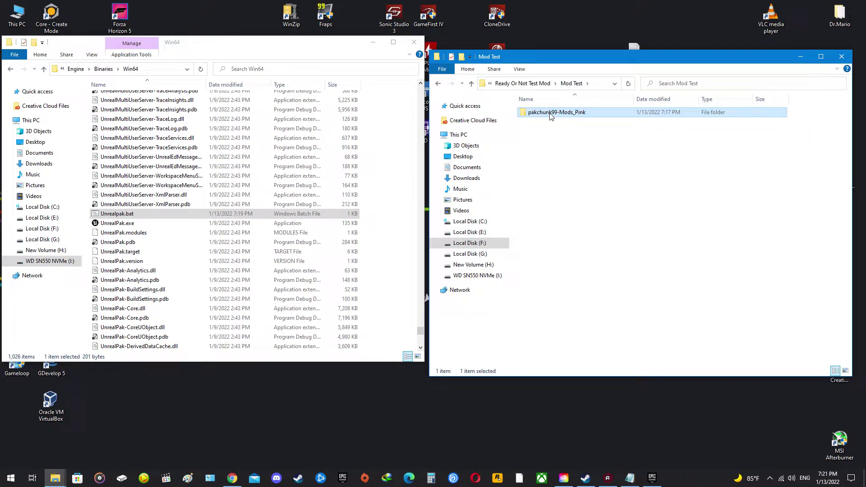
{"action": "double_click", "coordinate": [550, 117]}
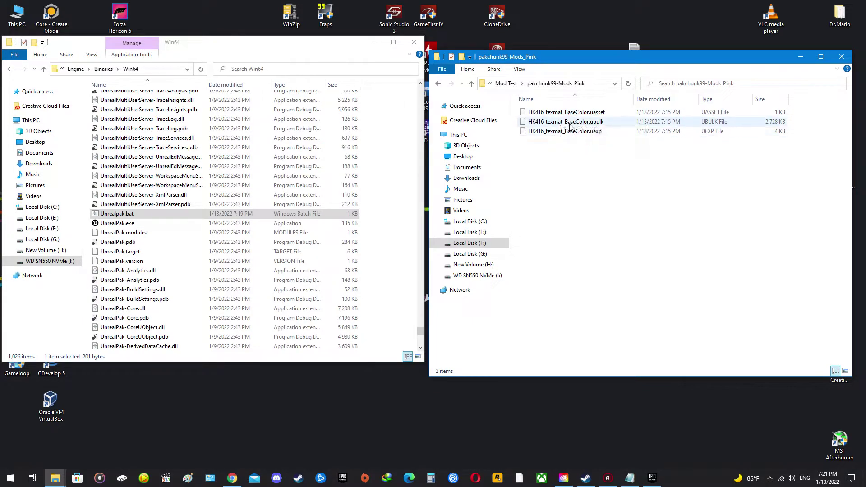
{"action": "left_click", "coordinate": [504, 84]}
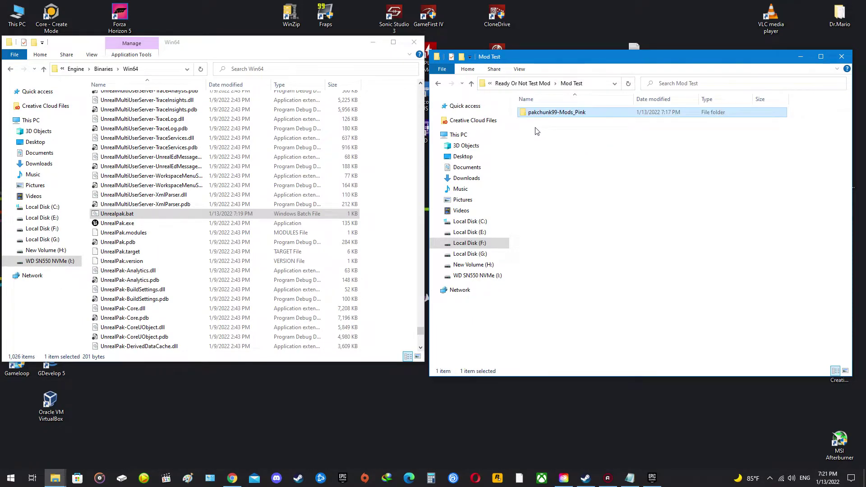
{"action": "double_click", "coordinate": [559, 116]}
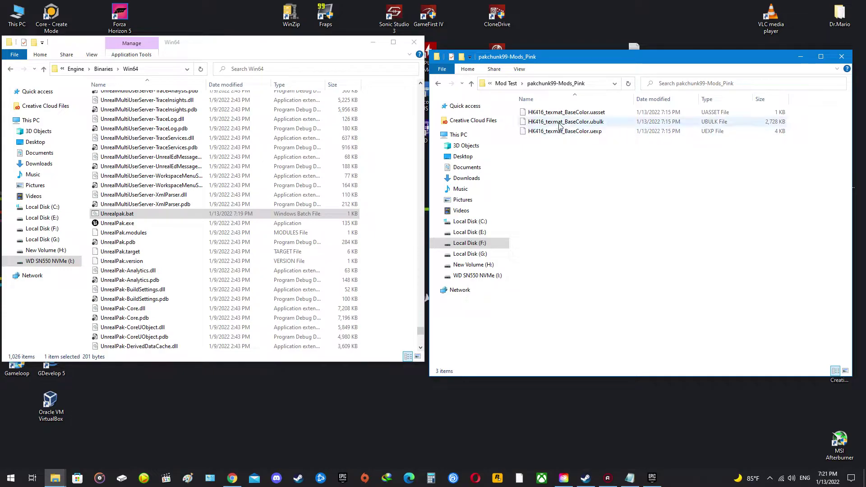
{"action": "left_click", "coordinate": [504, 84]}
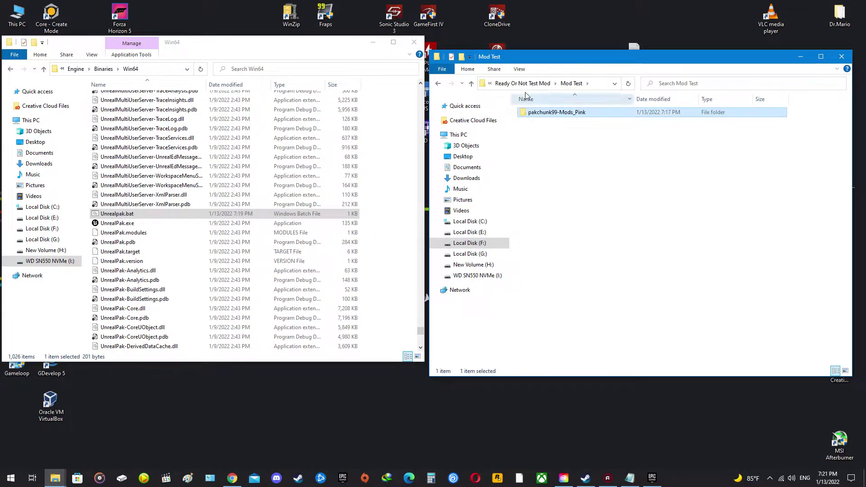
{"action": "left_click", "coordinate": [509, 84]}
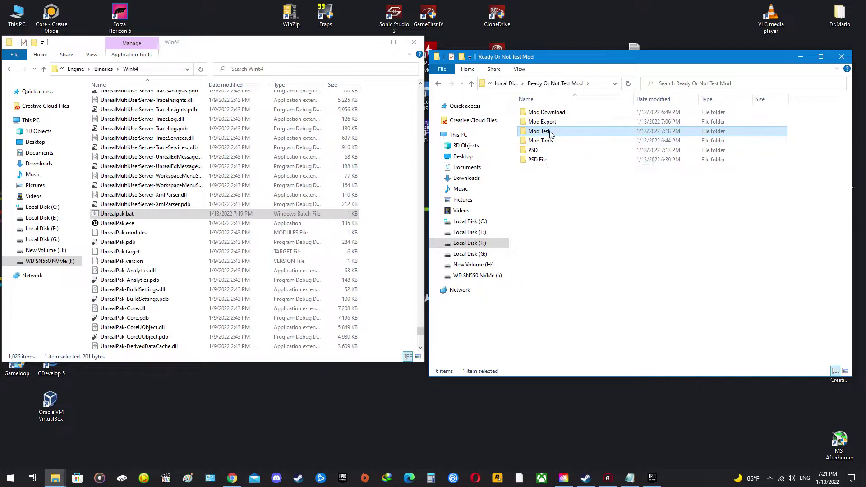
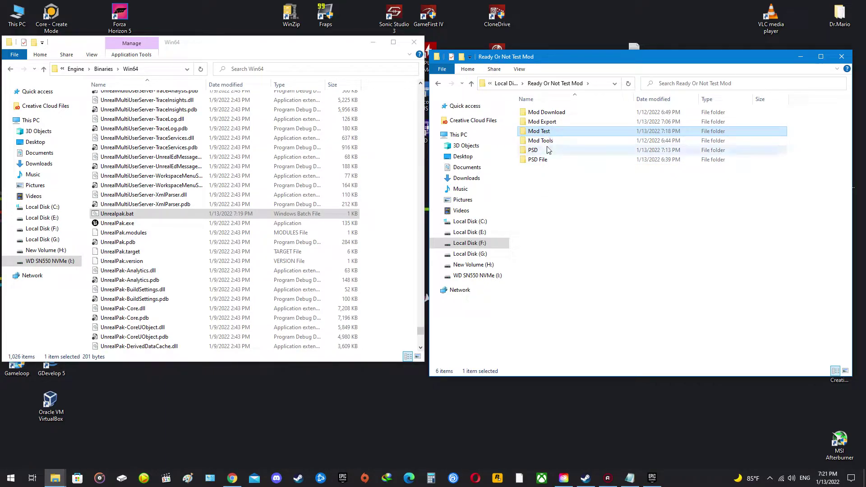
Examine the folder structure of Mod Export > Export 4 down through Content, ReadyOrNot and Assets to Weapons
{"action": "double_click", "coordinate": [542, 121]}
{"action": "double_click", "coordinate": [541, 113]}
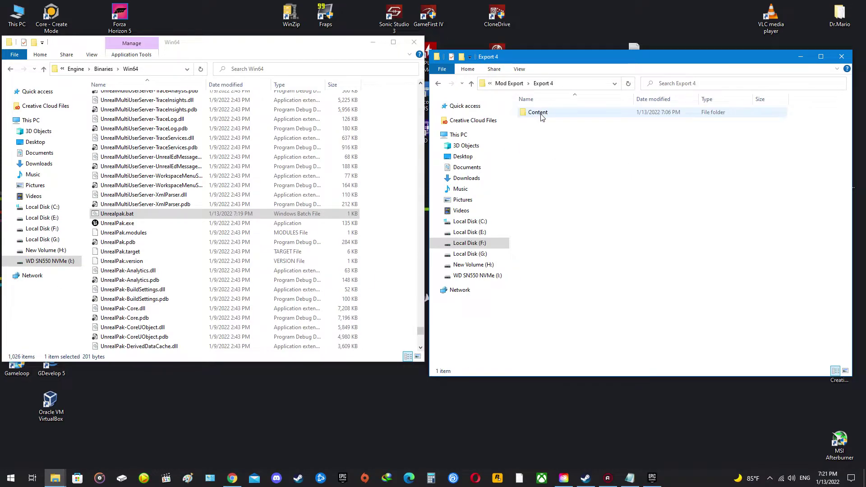
{"action": "left_click", "coordinate": [541, 116]}
{"action": "left_click", "coordinate": [510, 84]}
{"action": "double_click", "coordinate": [538, 113]}
{"action": "left_click", "coordinate": [545, 118]}
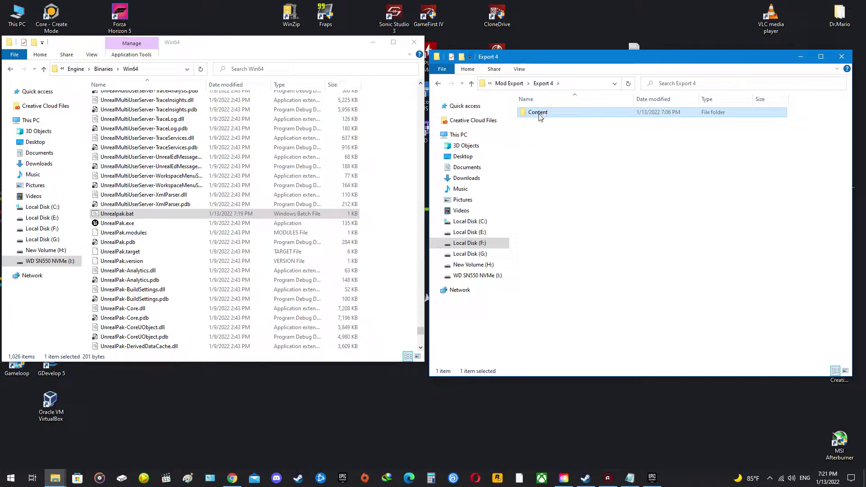
{"action": "double_click", "coordinate": [555, 118]}
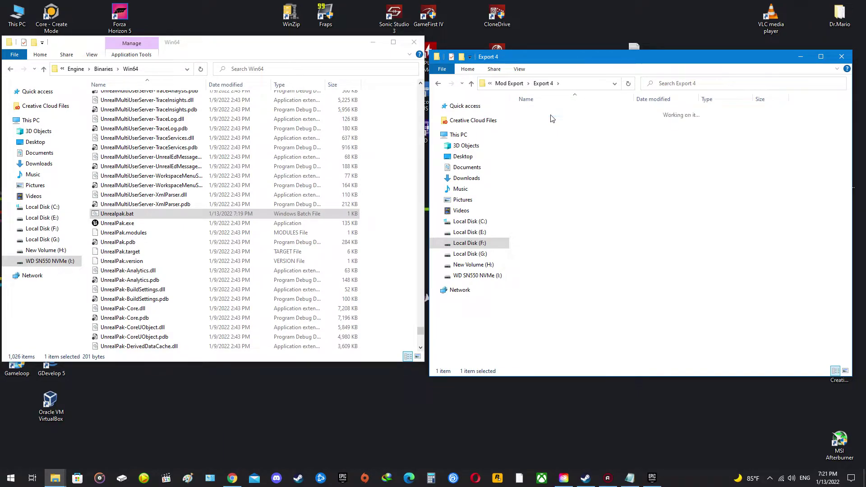
{"action": "double_click", "coordinate": [547, 115]}
{"action": "double_click", "coordinate": [535, 112]}
{"action": "double_click", "coordinate": [539, 113]}
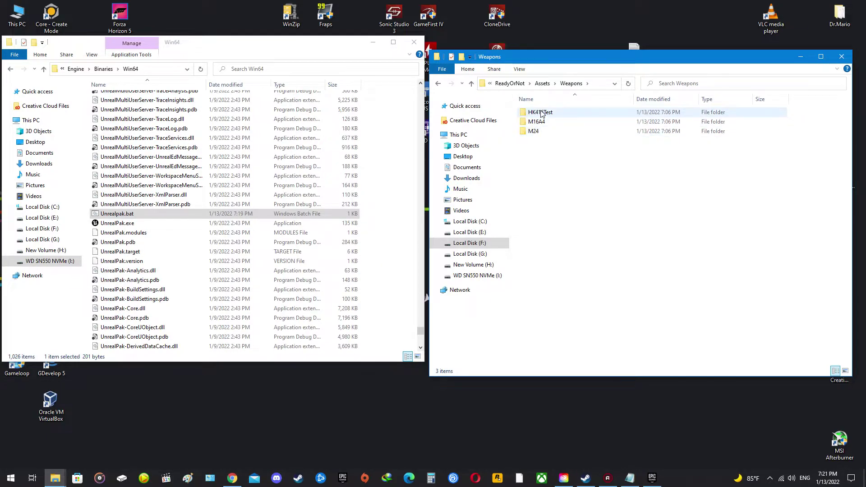
{"action": "left_click", "coordinate": [538, 114]}
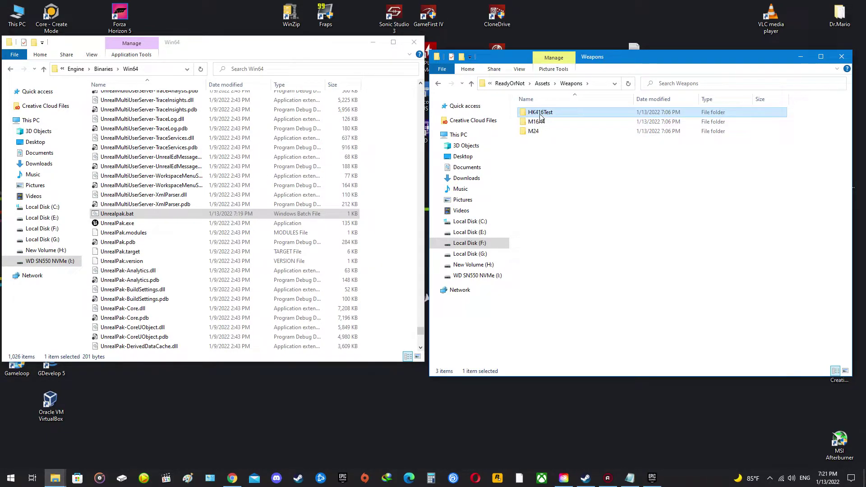
Go back up to Export 4 and copy its Content folder
{"action": "left_click", "coordinate": [541, 84]}
{"action": "left_click", "coordinate": [515, 84]}
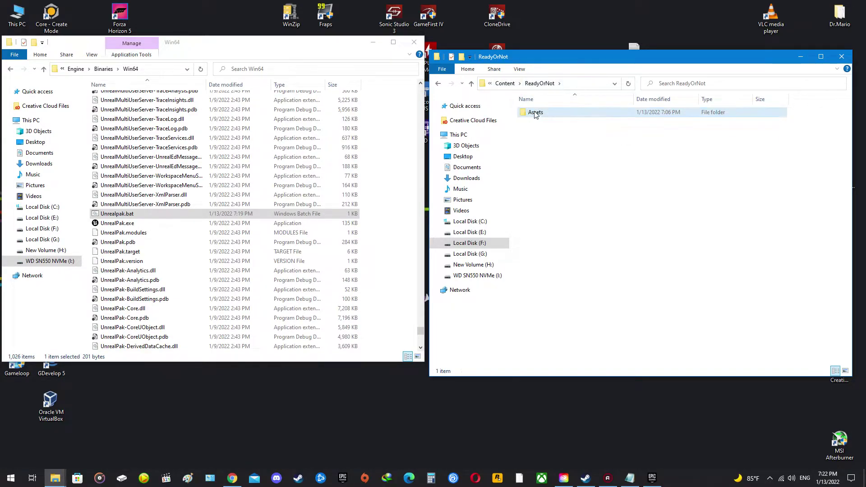
{"action": "left_click", "coordinate": [504, 83]}
{"action": "left_click", "coordinate": [543, 84]}
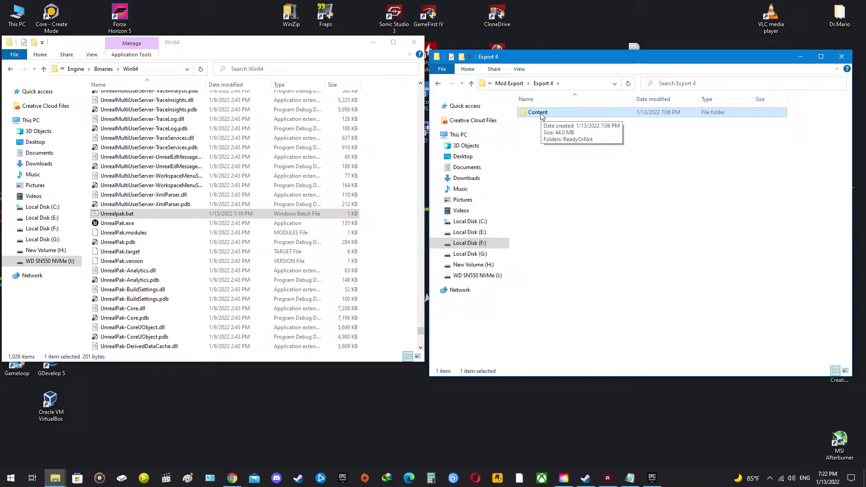
{"action": "right_click", "coordinate": [541, 116]}
{"action": "left_click", "coordinate": [551, 299]}
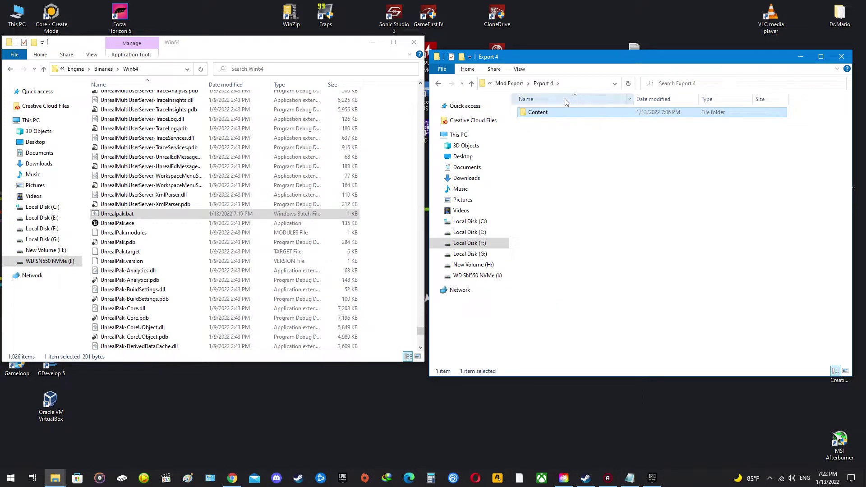
Paste the copied Content folder into Mod Test > pakchunk99-Mods_Pink
{"action": "left_click", "coordinate": [506, 84]}
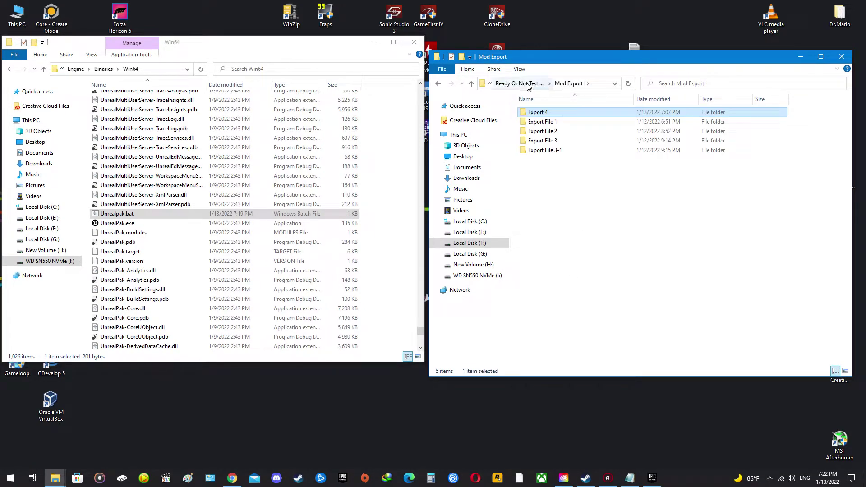
{"action": "left_click", "coordinate": [526, 85]}
{"action": "left_click", "coordinate": [542, 133]}
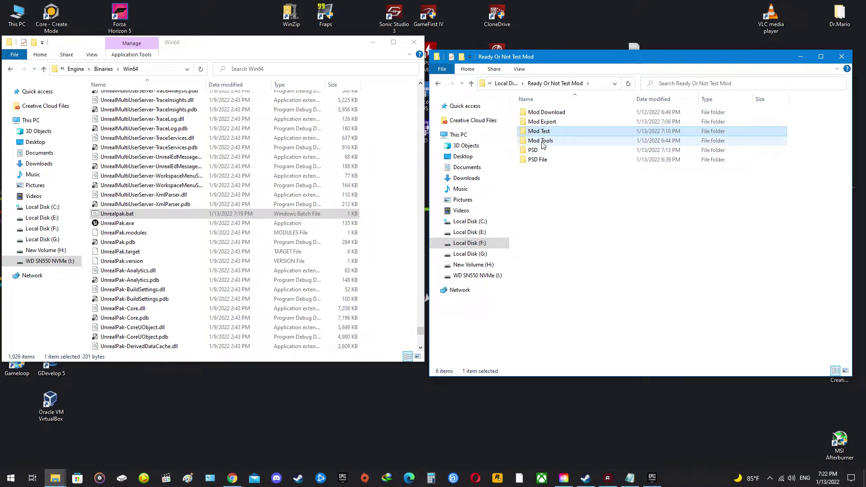
{"action": "double_click", "coordinate": [543, 132]}
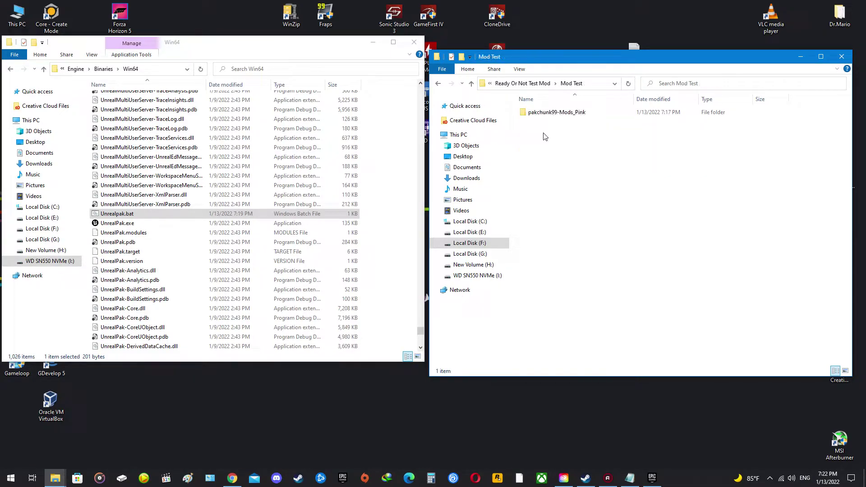
{"action": "left_click", "coordinate": [548, 114]}
{"action": "left_click", "coordinate": [562, 156]}
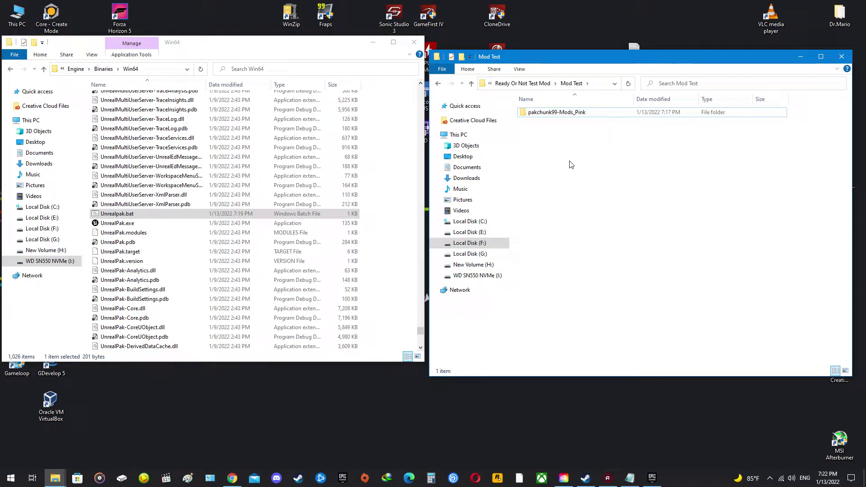
{"action": "double_click", "coordinate": [562, 114]}
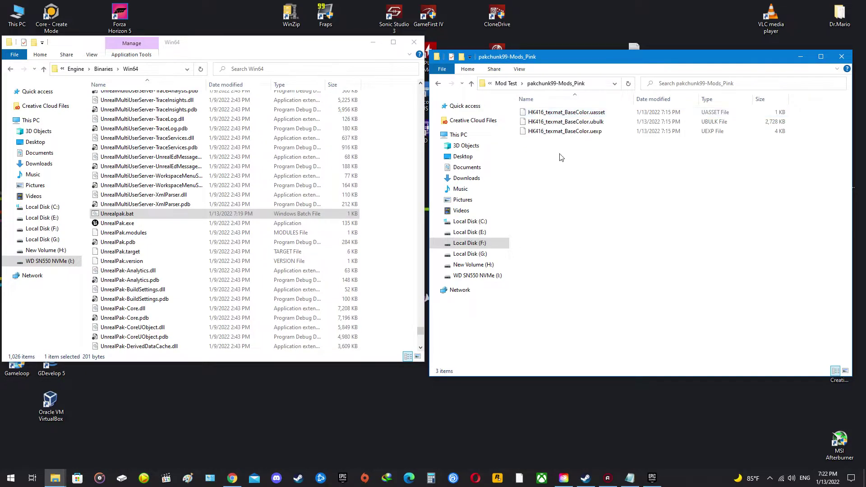
{"action": "right_click", "coordinate": [567, 192]}
{"action": "left_click", "coordinate": [590, 254]}
Maximize the folder window and delete the M16A4 and M24 folders from the pasted Content > ReadyOrNot > Assets > Weapons, keeping HK416Test
{"action": "left_click_drag", "start_coordinate": [579, 58], "coordinate": [460, 2]}
{"action": "left_click", "coordinate": [189, 153]}
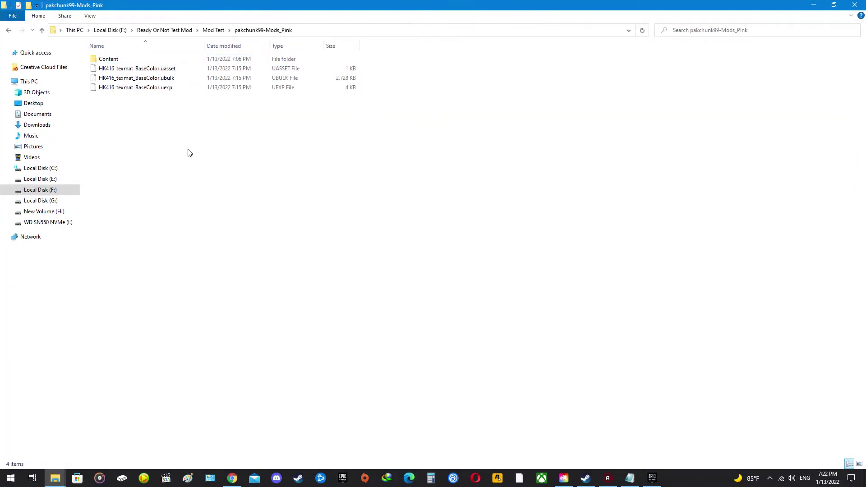
{"action": "left_click", "coordinate": [115, 63]}
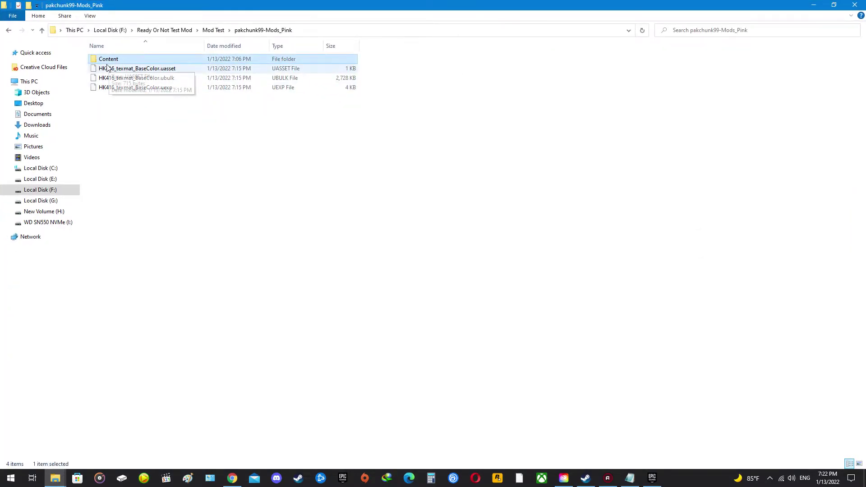
{"action": "double_click", "coordinate": [115, 63]}
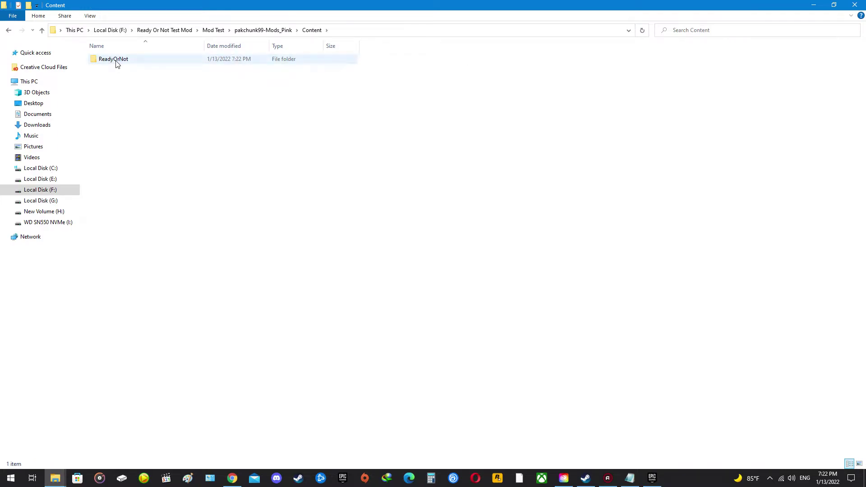
{"action": "double_click", "coordinate": [117, 62]}
{"action": "double_click", "coordinate": [120, 63]}
{"action": "double_click", "coordinate": [116, 63]}
{"action": "left_click_drag", "start_coordinate": [122, 108], "coordinate": [108, 72]}
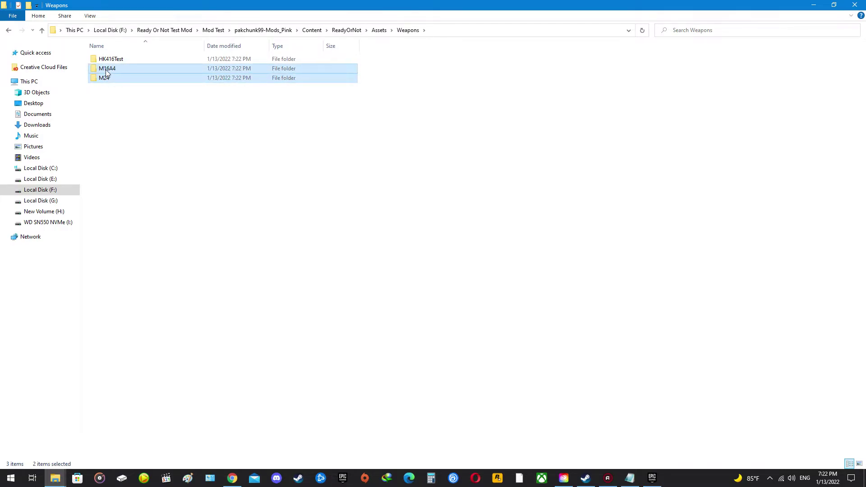
{"action": "key", "text": "Delete"}
{"action": "left_click", "coordinate": [108, 63]}
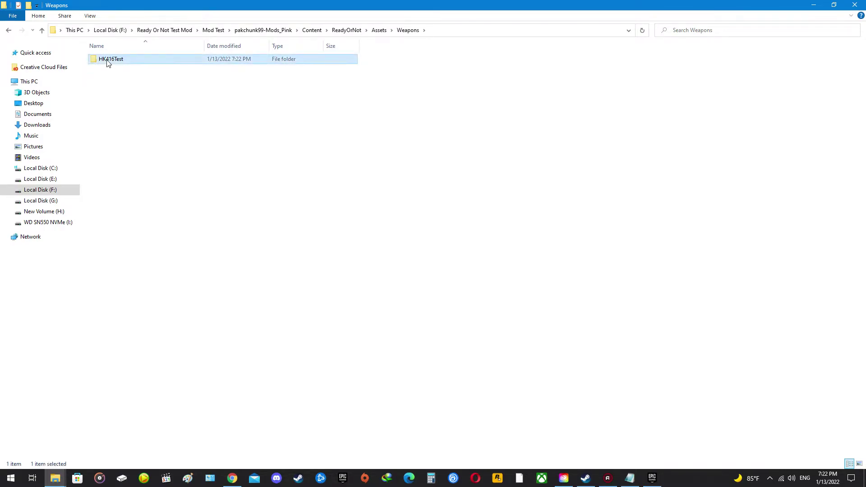
Open the HK416Test folder and delete all the exported files inside it
{"action": "left_click", "coordinate": [153, 106]}
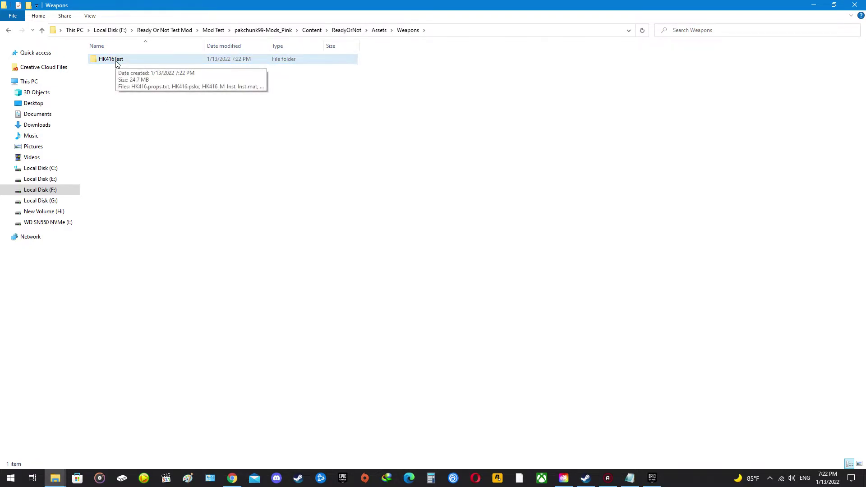
{"action": "double_click", "coordinate": [111, 59]}
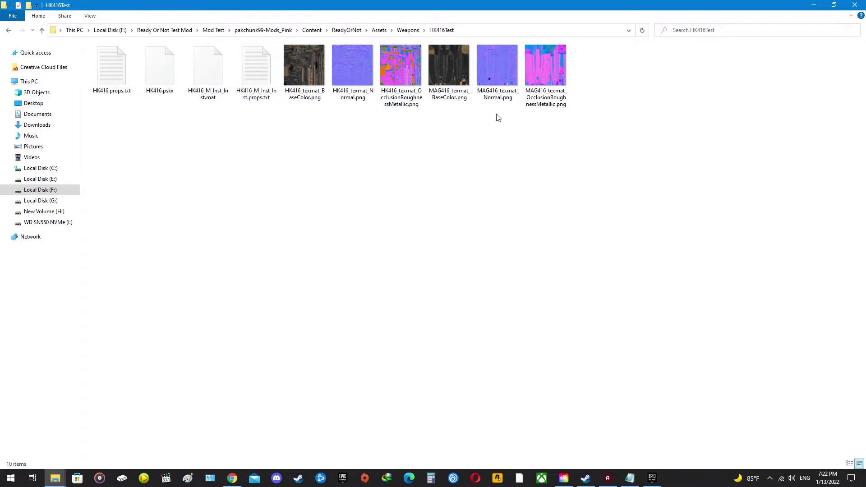
{"action": "left_click_drag", "start_coordinate": [710, 166], "coordinate": [115, 73]}
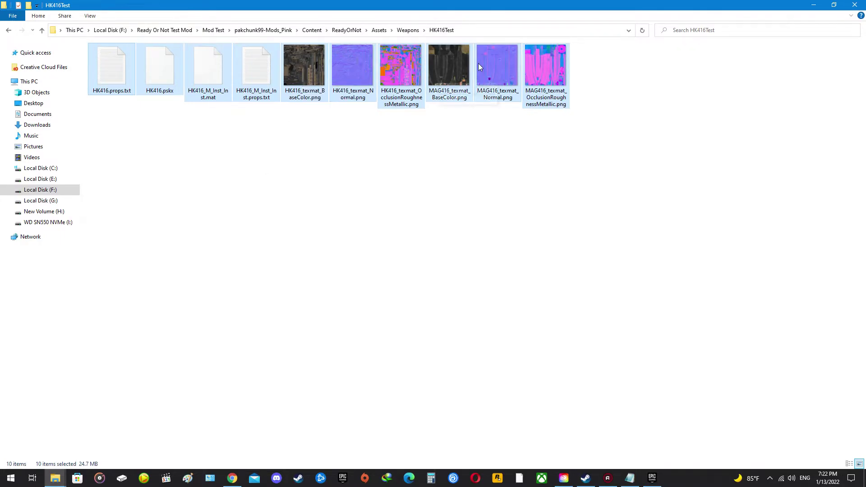
{"action": "left_click", "coordinate": [611, 222]}
{"action": "left_click_drag", "start_coordinate": [693, 221], "coordinate": [90, 75]}
{"action": "key", "text": "Delete"}
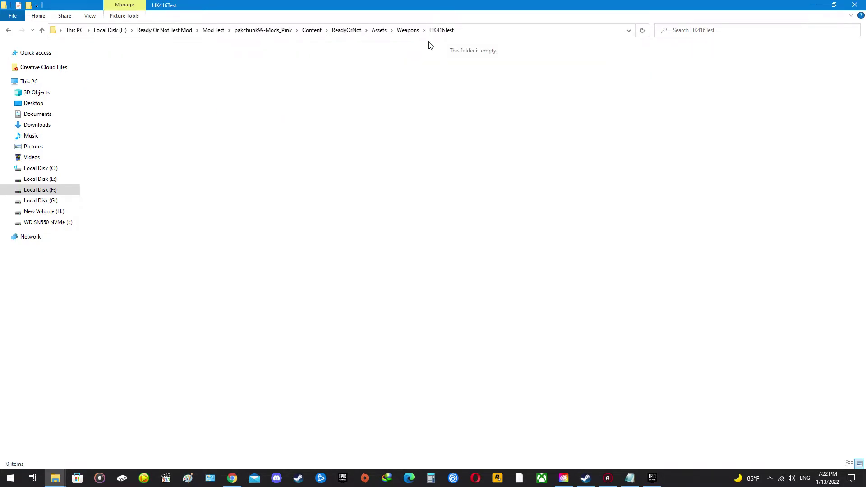
Go back up to pakchunk99-Mods_Pink and examine its folder path through Content, ReadyOrNot, Assets and Weapons down to HK416Test
{"action": "left_click", "coordinate": [408, 30]}
{"action": "left_click", "coordinate": [312, 30]}
{"action": "left_click", "coordinate": [263, 30]}
{"action": "double_click", "coordinate": [112, 60]}
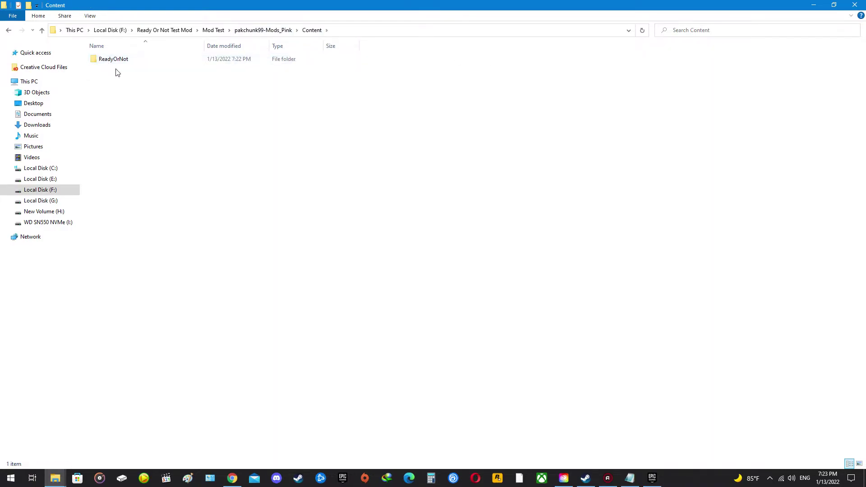
{"action": "double_click", "coordinate": [116, 61]}
{"action": "double_click", "coordinate": [112, 63]}
{"action": "double_click", "coordinate": [112, 63]}
{"action": "left_click", "coordinate": [105, 63]}
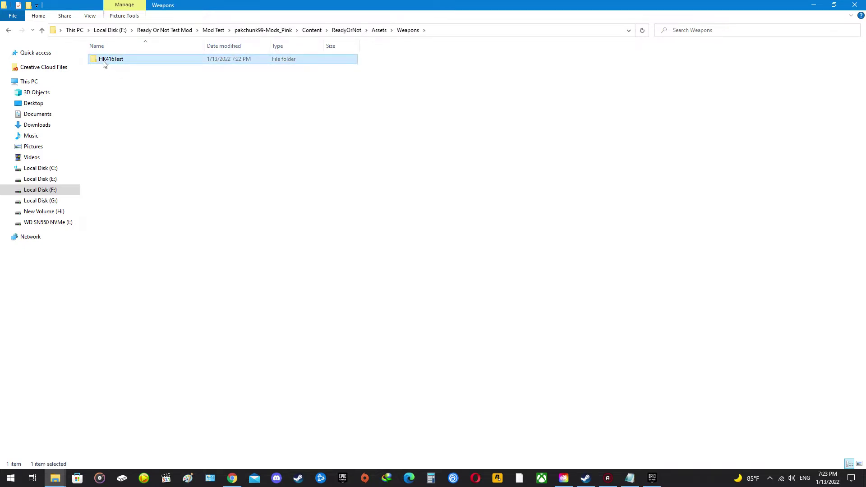
{"action": "double_click", "coordinate": [116, 62]}
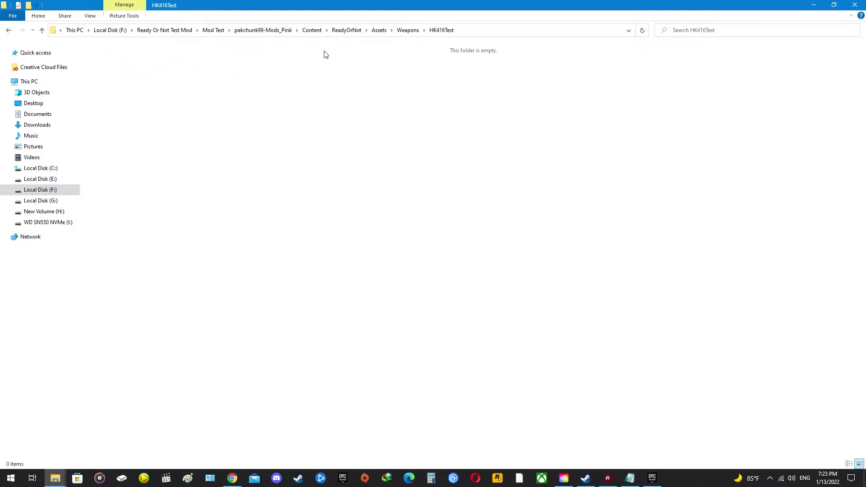
Return to pakchunk99-Mods_Pink and cut the three HK416_texmat_BaseColor files (.uasset, .ubulk and .uexp)
{"action": "left_click", "coordinate": [263, 30]}
{"action": "left_click_drag", "start_coordinate": [199, 136], "coordinate": [123, 75]}
{"action": "right_click", "coordinate": [136, 75]}
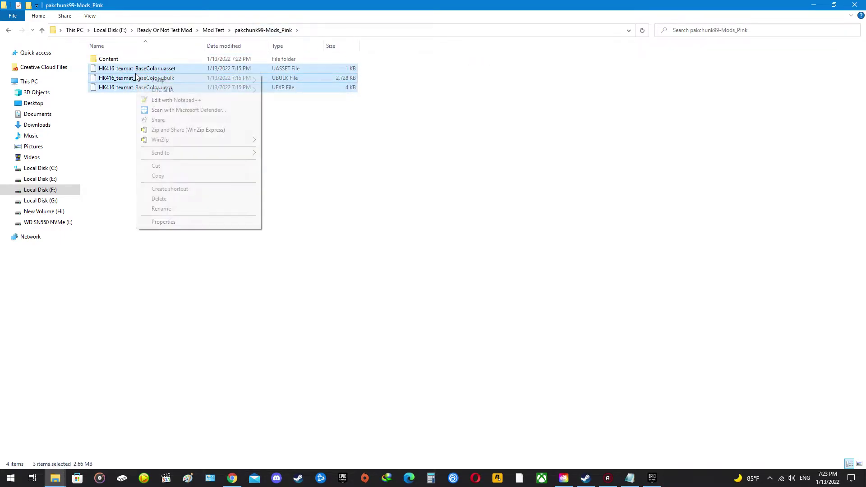
{"action": "left_click", "coordinate": [169, 167]}
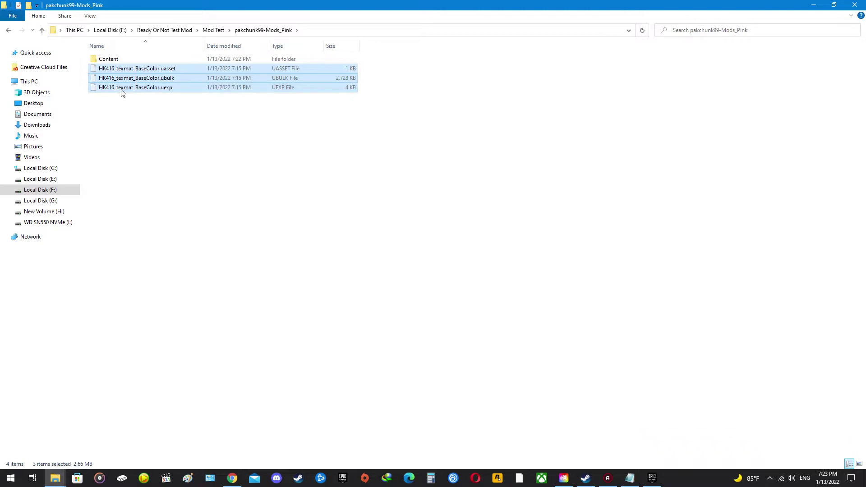
Paste the cut HK416_texmat_BaseColor files into Content > ReadyOrNot > Assets > Weapons > HK416Test
{"action": "double_click", "coordinate": [110, 60]}
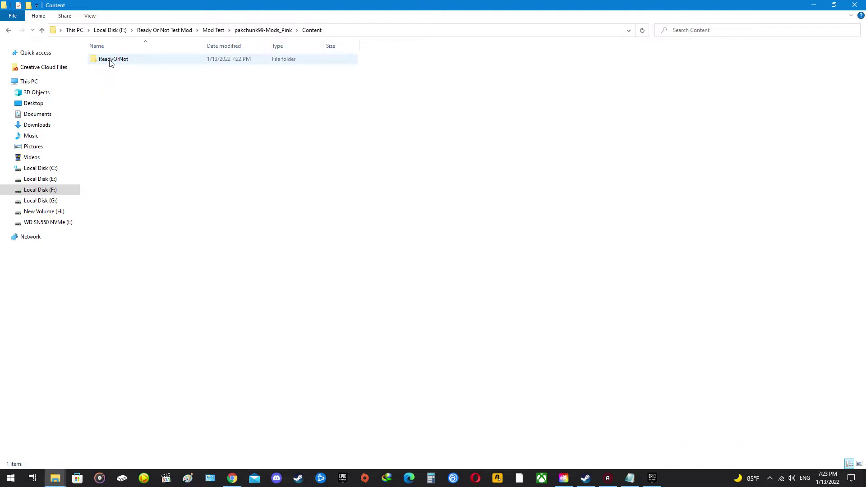
{"action": "double_click", "coordinate": [121, 63]}
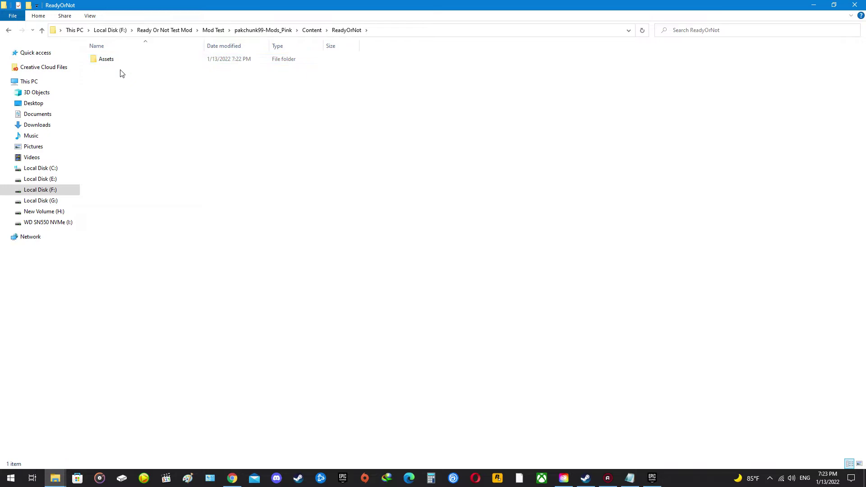
{"action": "double_click", "coordinate": [122, 64]}
{"action": "double_click", "coordinate": [119, 63]}
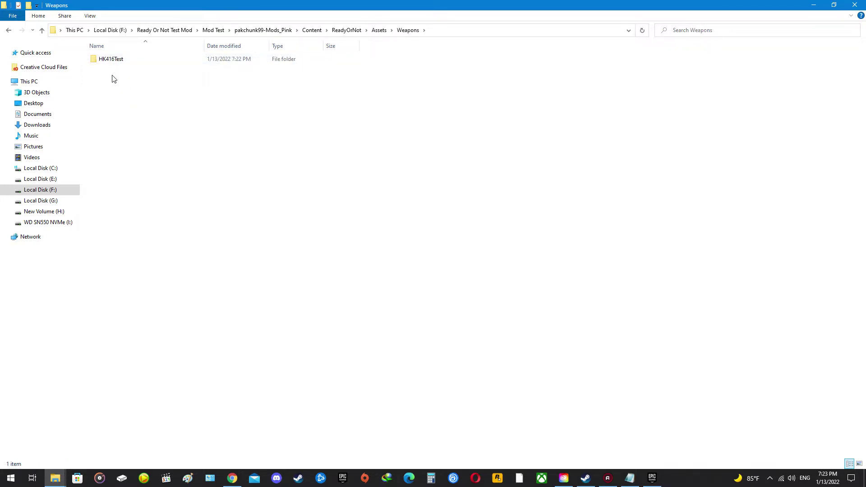
{"action": "left_click", "coordinate": [118, 63]}
{"action": "double_click", "coordinate": [129, 63]}
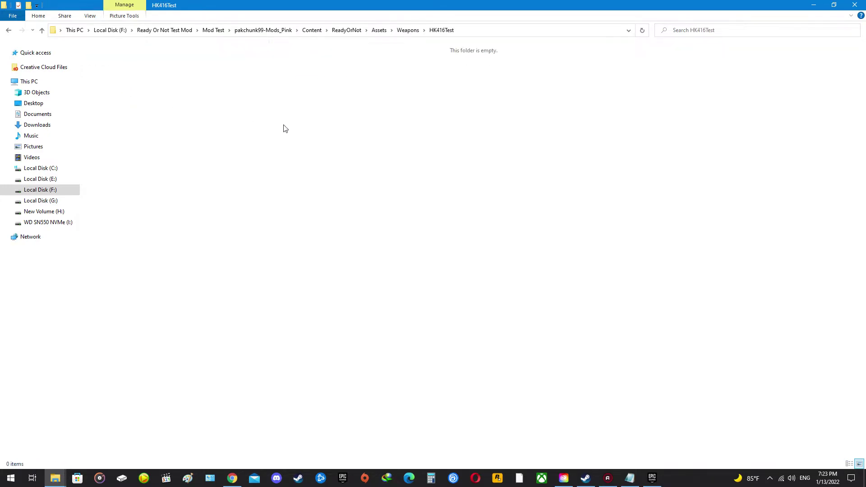
{"action": "right_click", "coordinate": [283, 126]}
{"action": "left_click", "coordinate": [316, 189]}
{"action": "left_click", "coordinate": [354, 199]}
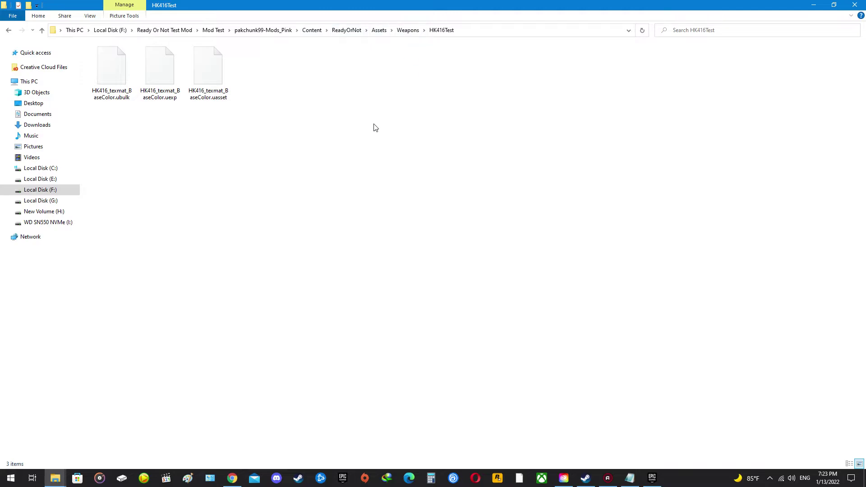
Review the finished mod folder from Mod Test > pakchunk99-Mods_Pink down to the texture files in HK416Test
{"action": "left_click", "coordinate": [213, 30]}
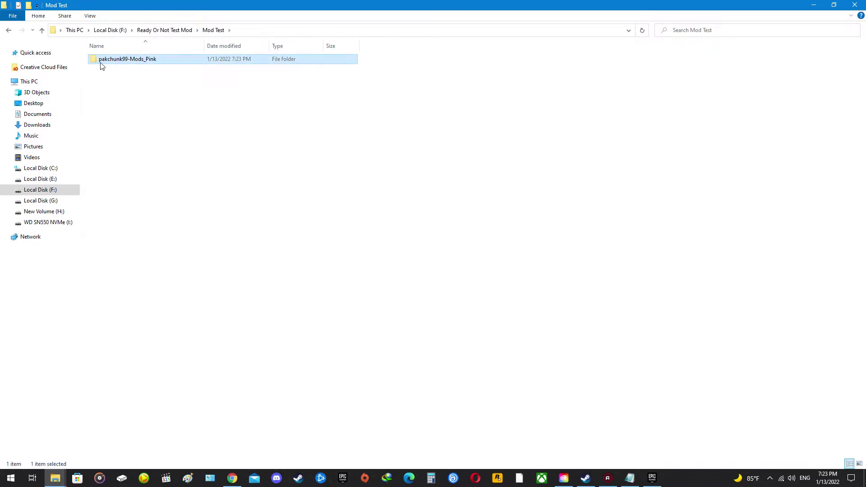
{"action": "double_click", "coordinate": [123, 65]}
{"action": "double_click", "coordinate": [113, 64]}
{"action": "double_click", "coordinate": [113, 65]}
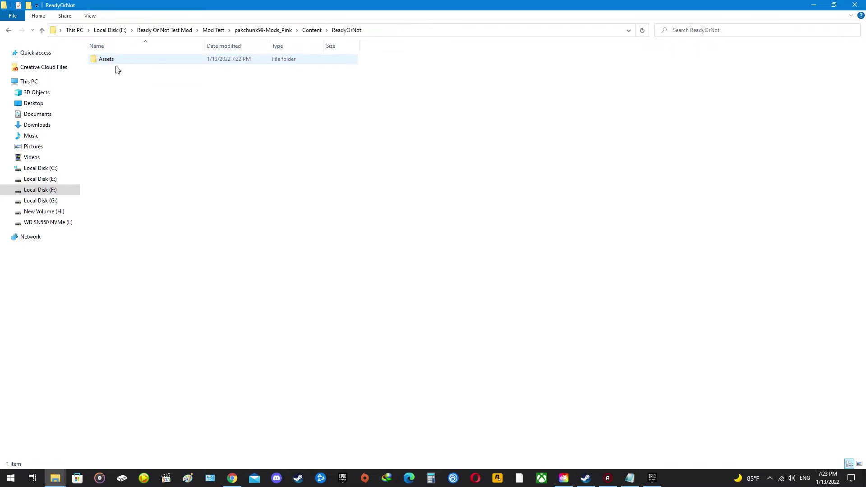
{"action": "double_click", "coordinate": [113, 64]}
{"action": "double_click", "coordinate": [113, 63]}
{"action": "double_click", "coordinate": [109, 63]}
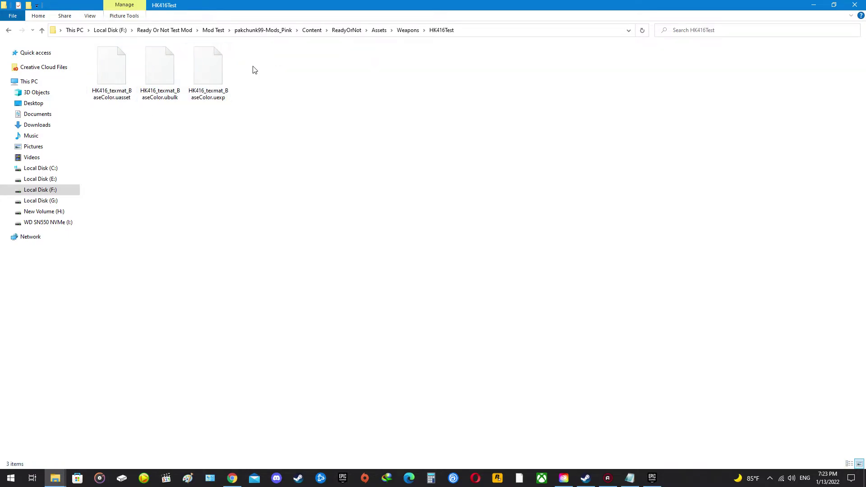
Go back to the Mod Test folder and restore its window to normal size beside the Win64 folder
{"action": "left_click", "coordinate": [212, 31]}
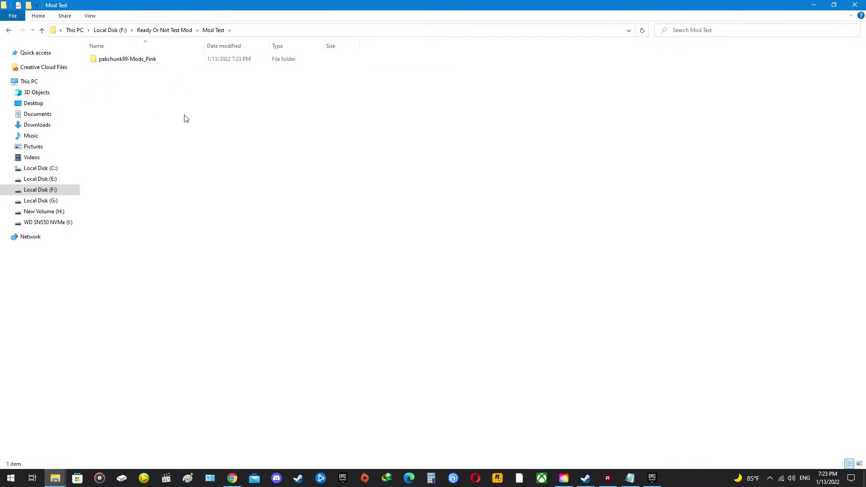
{"action": "double_click", "coordinate": [349, 8]}
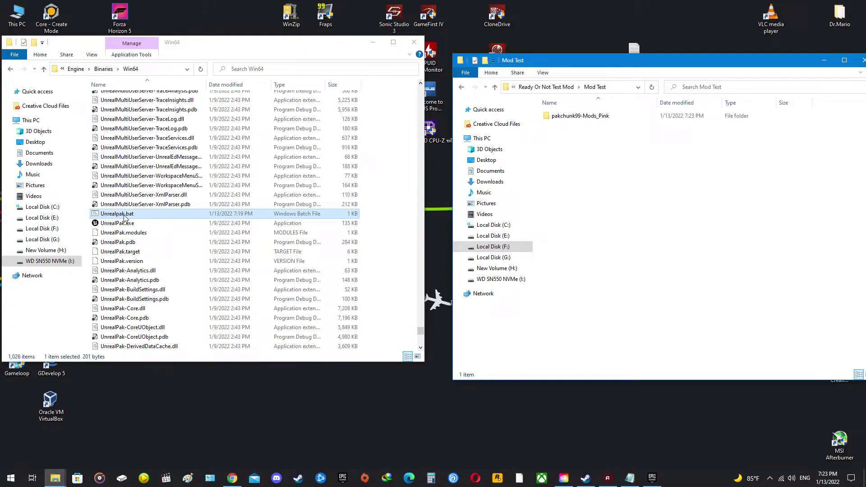
{"action": "left_click", "coordinate": [562, 119]}
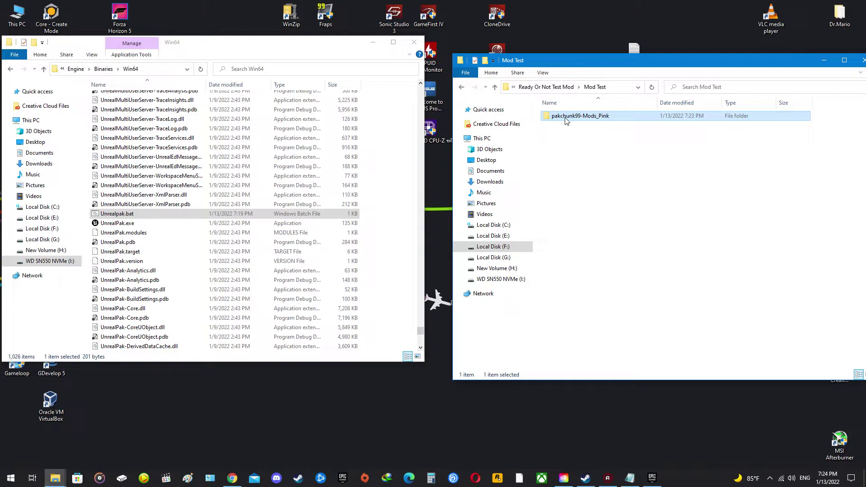
{"action": "key", "text": "F2"}
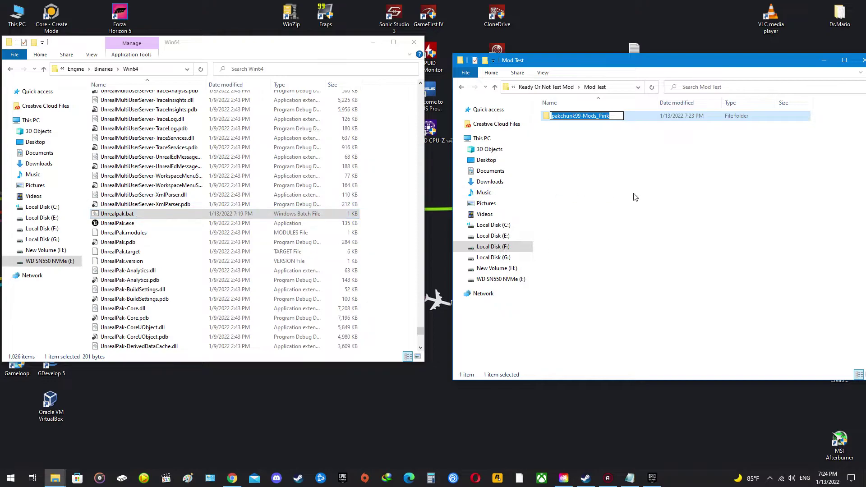
{"action": "left_click", "coordinate": [630, 194]}
{"action": "left_click", "coordinate": [138, 215]}
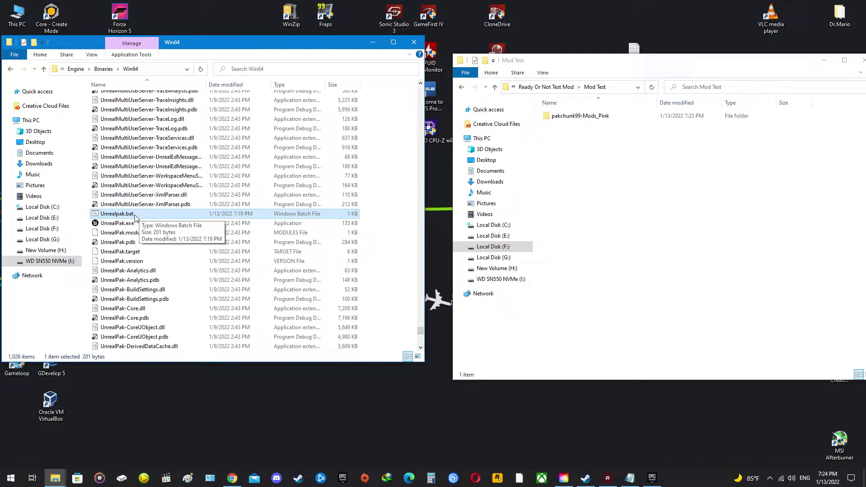
Pack the pakchunk99-Mods_Pink folder into a .pak file by dropping it onto Unrealpak.bat, and dismiss the console once packing ends
{"action": "left_click", "coordinate": [559, 118]}
{"action": "left_click_drag", "start_coordinate": [560, 118], "coordinate": [120, 217]}
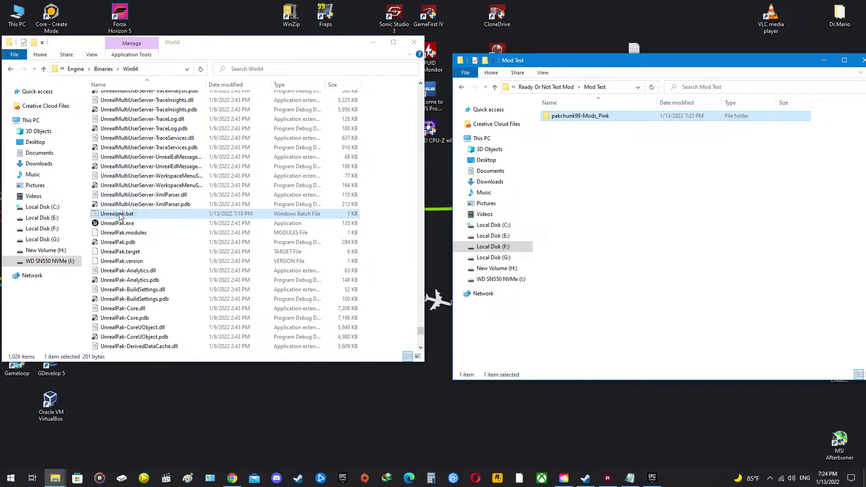
{"action": "left_click_drag", "start_coordinate": [120, 217], "coordinate": [120, 214]}
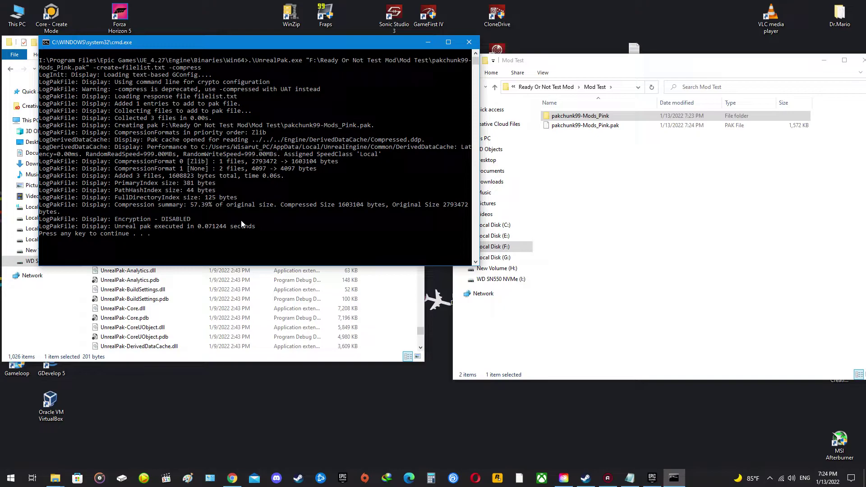
{"action": "key", "text": "Return"}
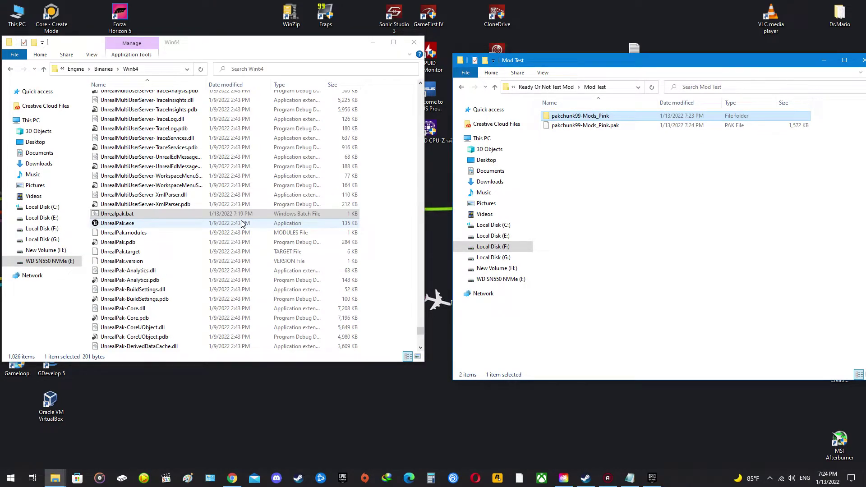
Close the Win64 folder window and move the Mod Test window to the middle of the desktop
{"action": "left_click", "coordinate": [578, 126]}
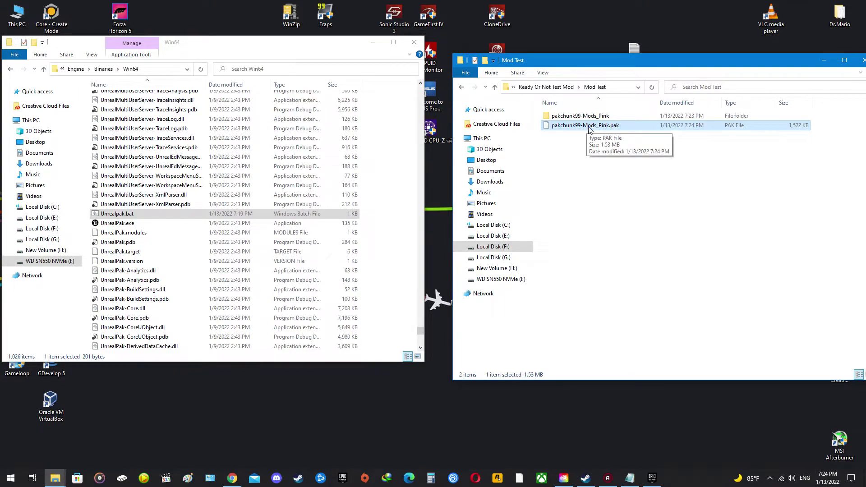
{"action": "left_click", "coordinate": [414, 41]}
{"action": "left_click", "coordinate": [597, 148]}
{"action": "left_click", "coordinate": [590, 128]}
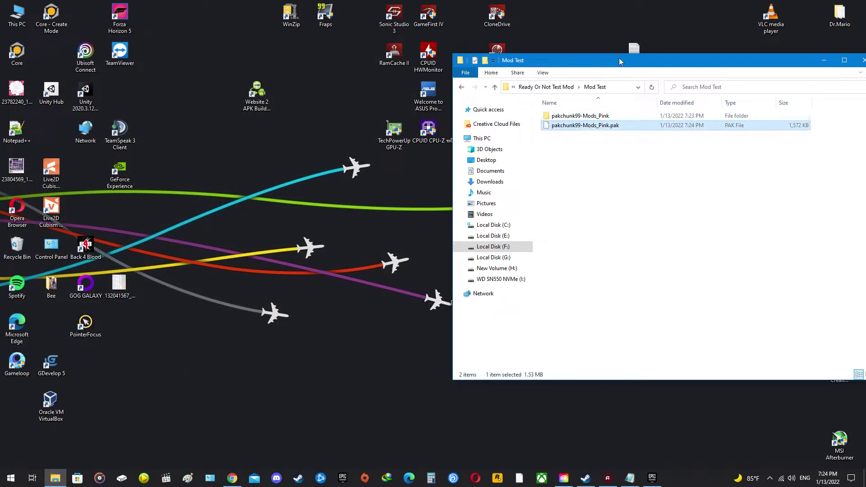
{"action": "left_click_drag", "start_coordinate": [615, 63], "coordinate": [444, 66]}
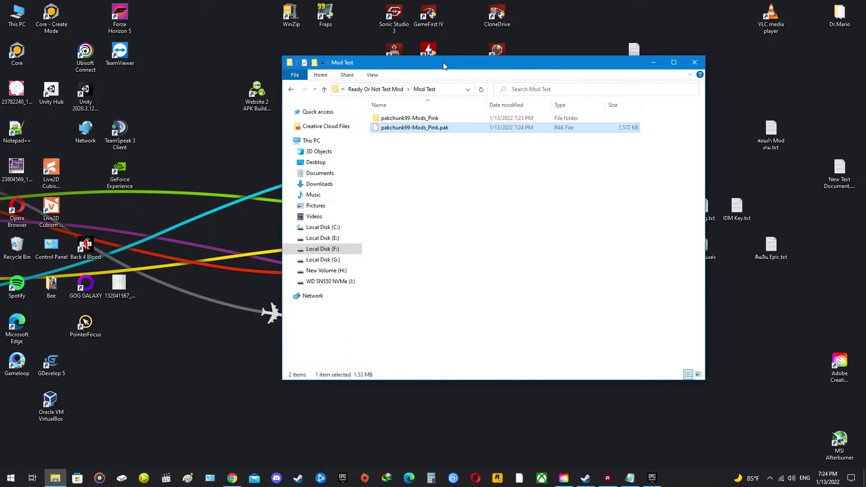
Copy the pakchunk99-Mods_Pink.pak file from the Mod Test folder
{"action": "right_click", "coordinate": [415, 130]}
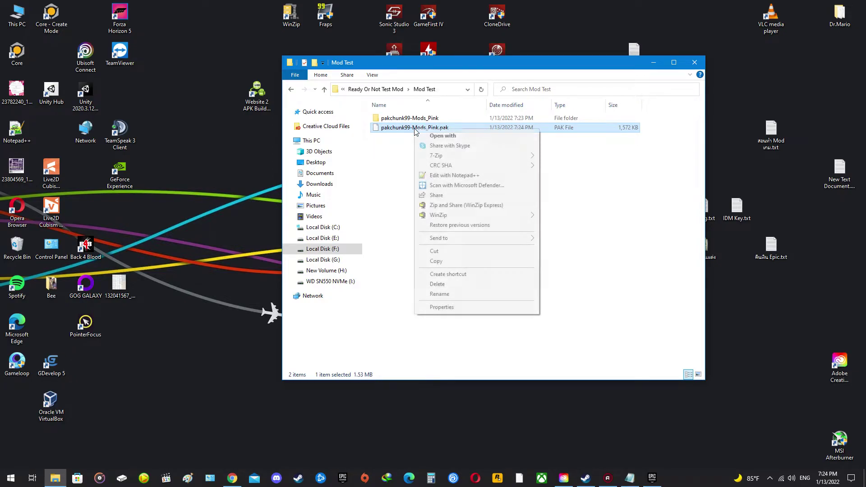
{"action": "left_click", "coordinate": [444, 260]}
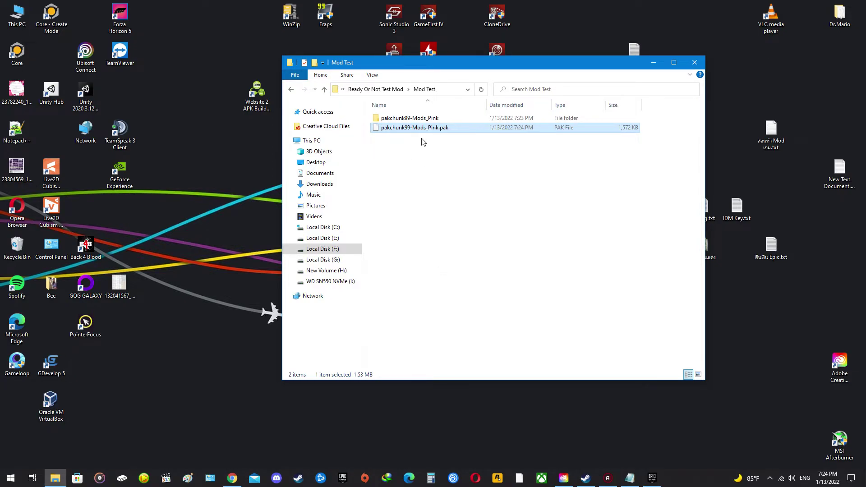
{"action": "right_click", "coordinate": [444, 131]}
{"action": "left_click", "coordinate": [469, 266]}
{"action": "left_click", "coordinate": [561, 286]}
Switch to Steam and open the local files settings in the properties of Ready or Not
{"action": "left_click", "coordinate": [585, 477]}
{"action": "scroll", "coordinate": [91, 145], "scroll_direction": "down", "scroll_amount": 3}
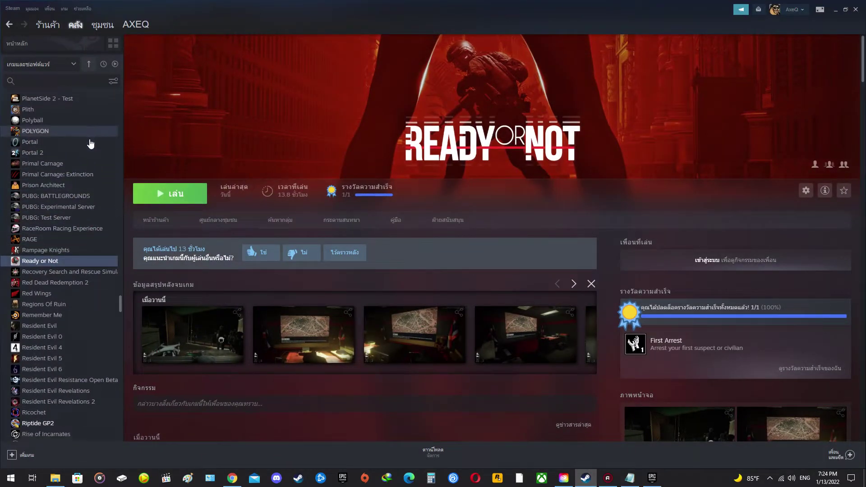
{"action": "scroll", "coordinate": [91, 144], "scroll_direction": "up", "scroll_amount": 3}
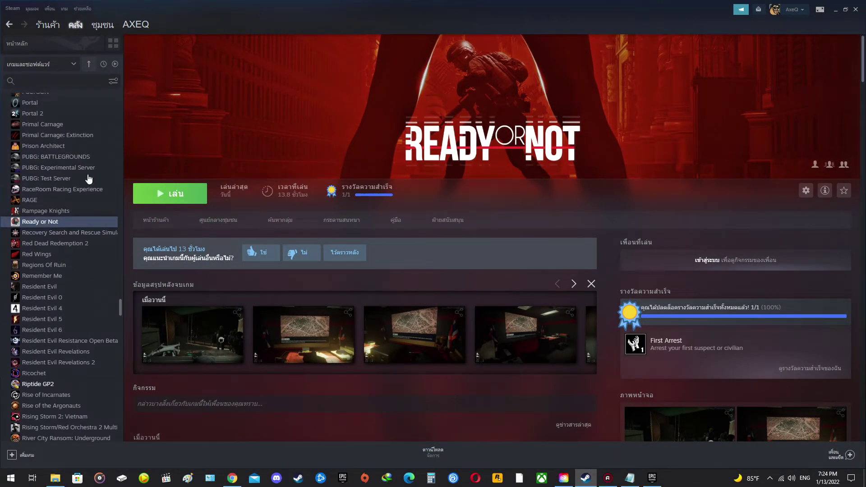
{"action": "right_click", "coordinate": [60, 224]}
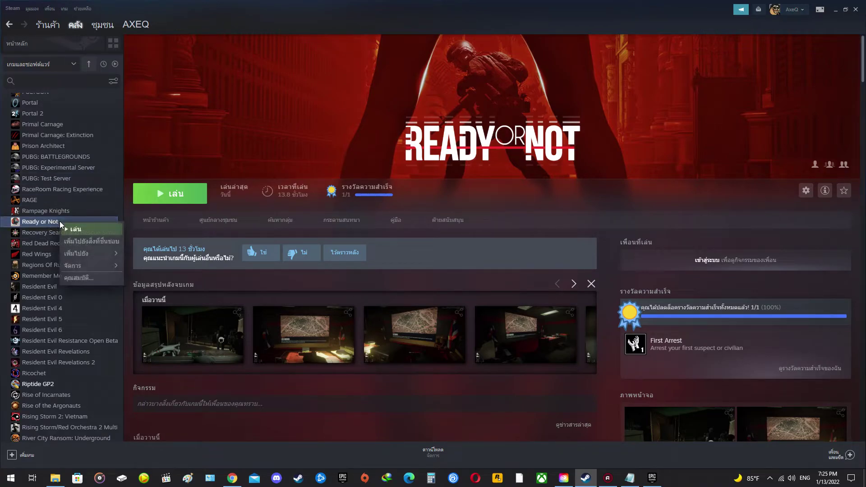
{"action": "left_click", "coordinate": [79, 277]}
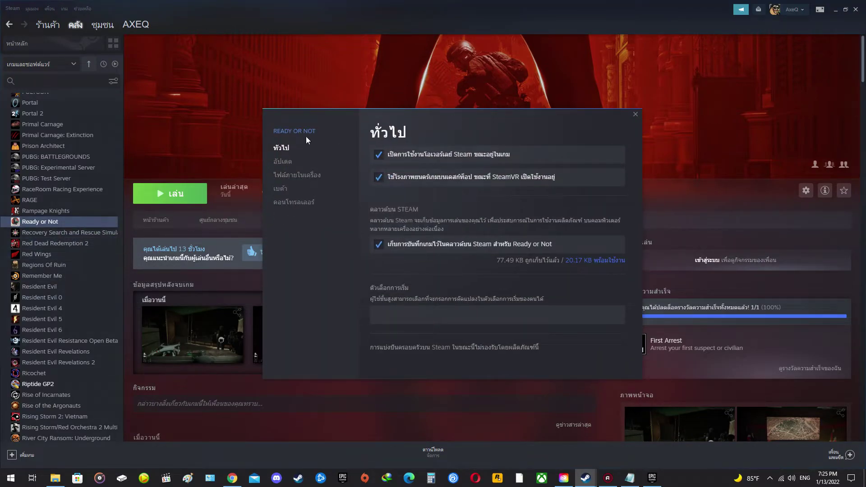
{"action": "left_click", "coordinate": [283, 176]}
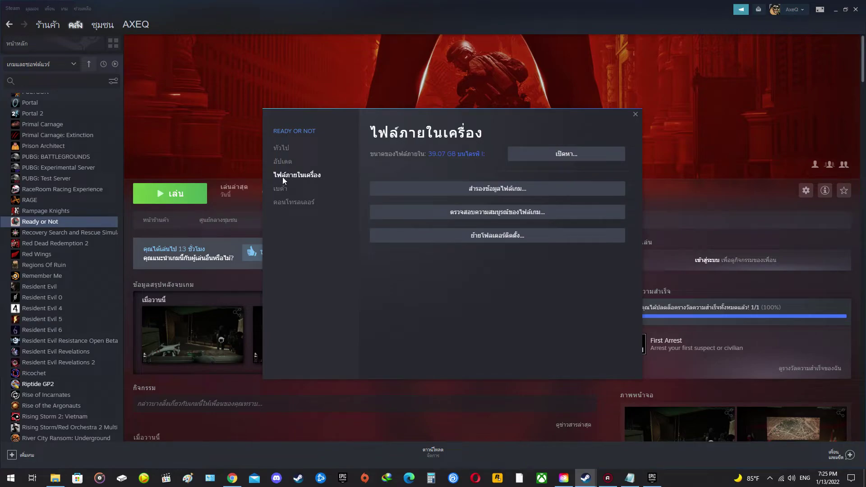
Browse the local game files of Ready or Not, maximize the window, and go to ReadyOrNot > Content > Paks
{"action": "left_click", "coordinate": [561, 155]}
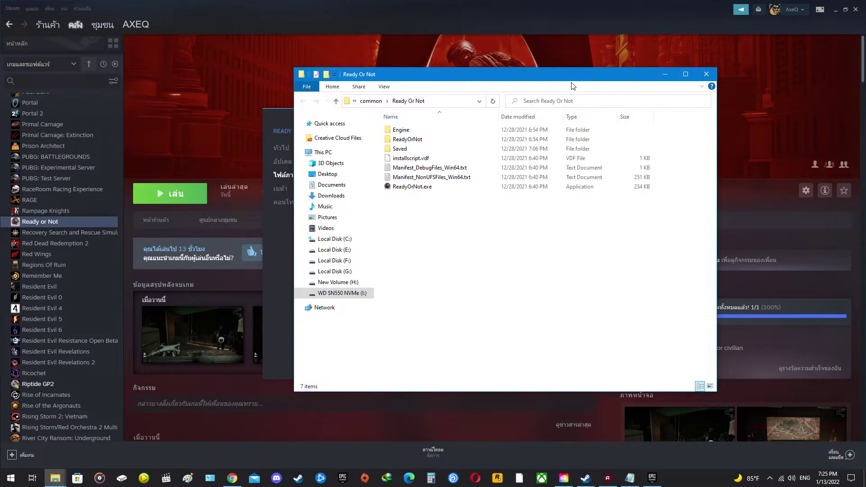
{"action": "double_click", "coordinate": [573, 74]}
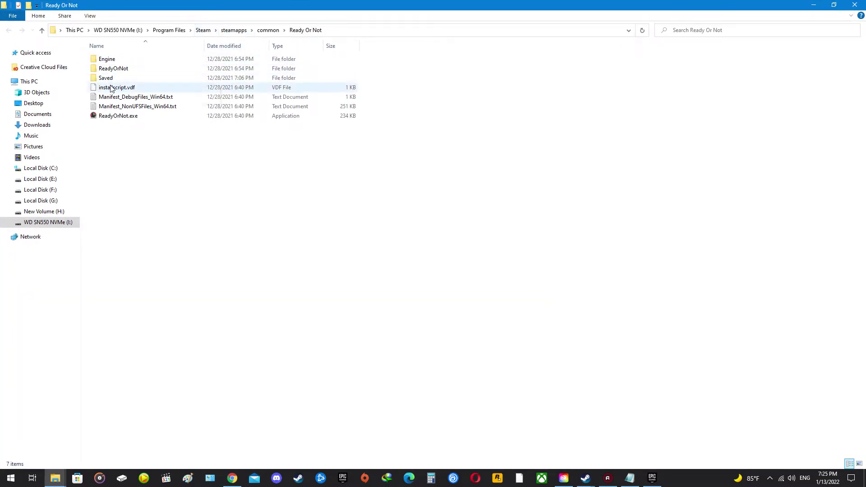
{"action": "left_click", "coordinate": [101, 71]}
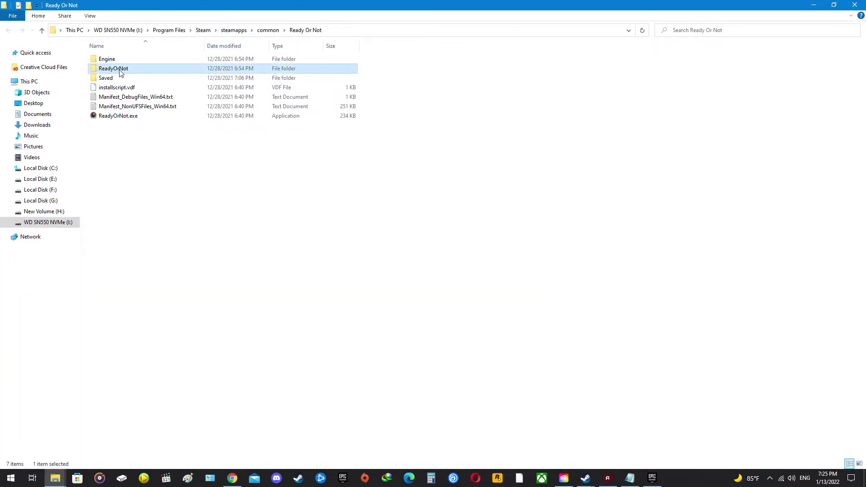
{"action": "double_click", "coordinate": [114, 71]}
{"action": "left_click", "coordinate": [114, 72]}
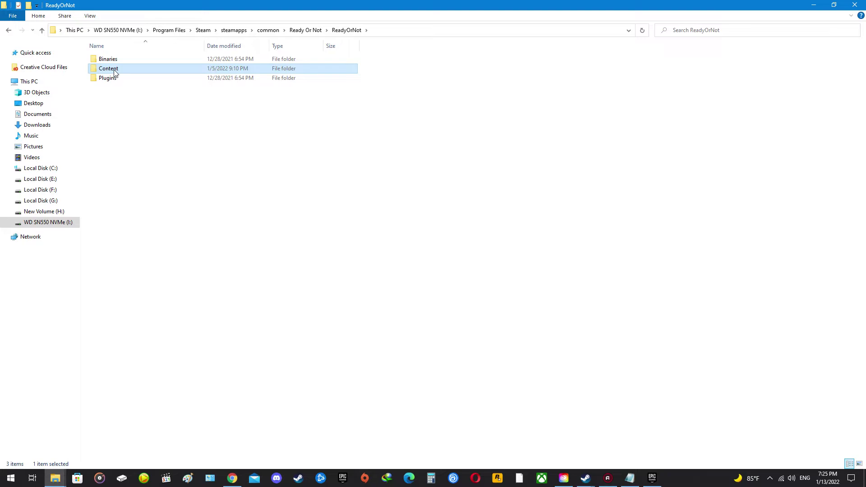
{"action": "double_click", "coordinate": [115, 72]}
{"action": "left_click", "coordinate": [108, 79]}
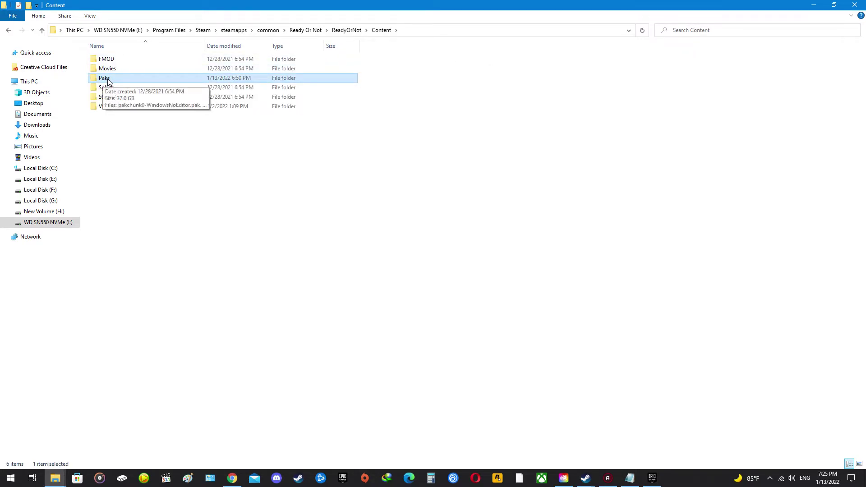
{"action": "double_click", "coordinate": [108, 79]}
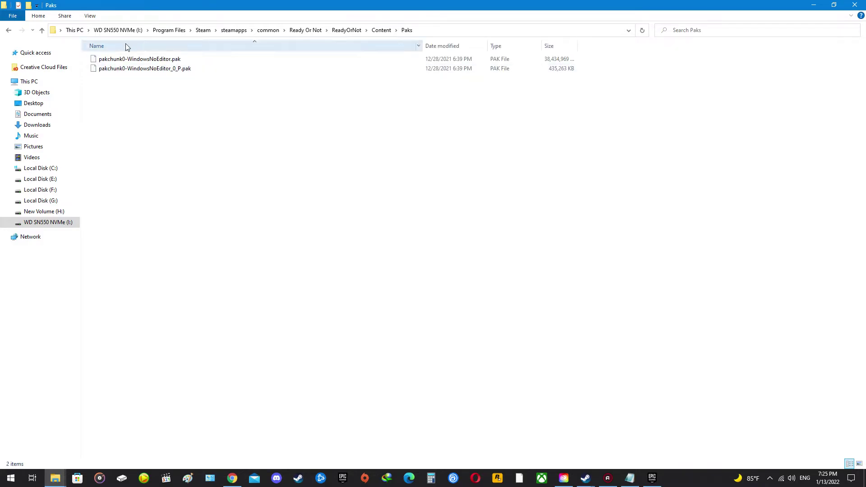
Paste the copied pakchunk99-Mods_Pink.pak file into the Paks folder and close the folder window
{"action": "right_click", "coordinate": [280, 147]}
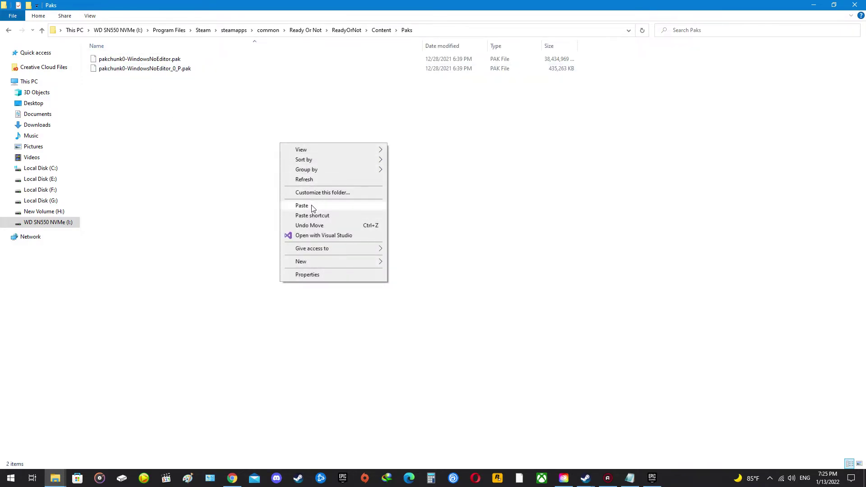
{"action": "left_click", "coordinate": [292, 205]}
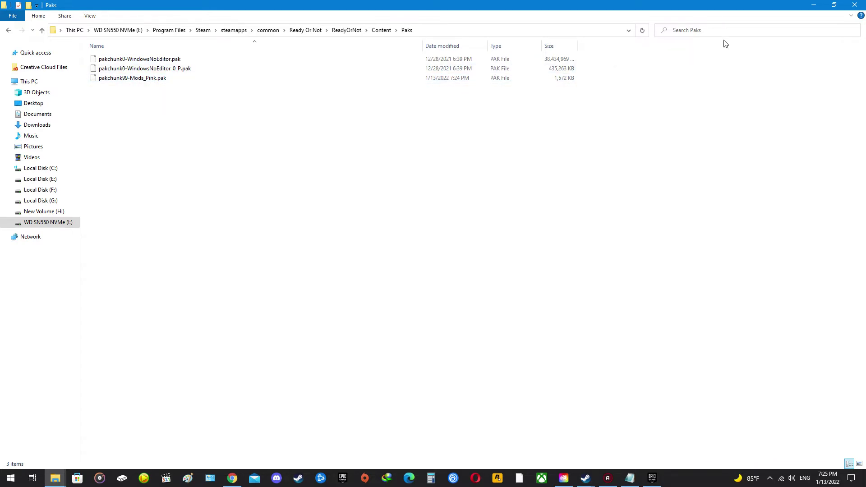
{"action": "left_click", "coordinate": [852, 5]}
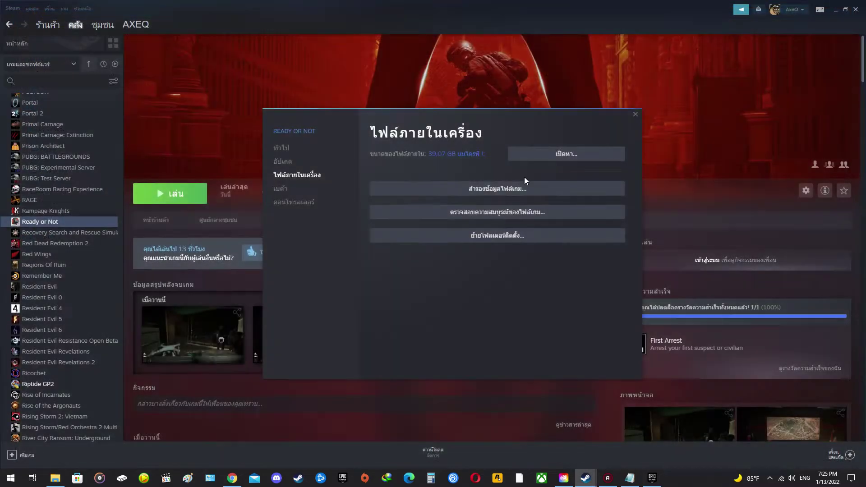
Close the game properties and launch Ready or Not with the default launch option
{"action": "left_click", "coordinate": [635, 115]}
{"action": "left_click", "coordinate": [166, 194]}
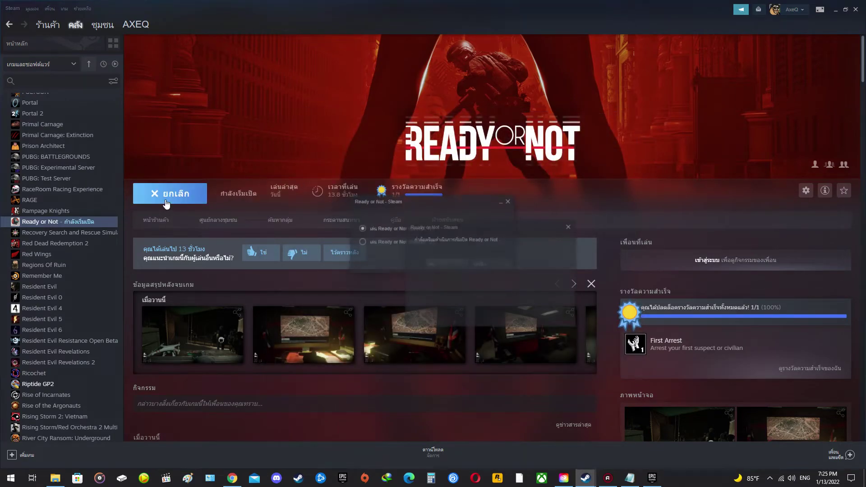
{"action": "left_click", "coordinate": [441, 263]}
{"action": "left_click", "coordinate": [387, 300]}
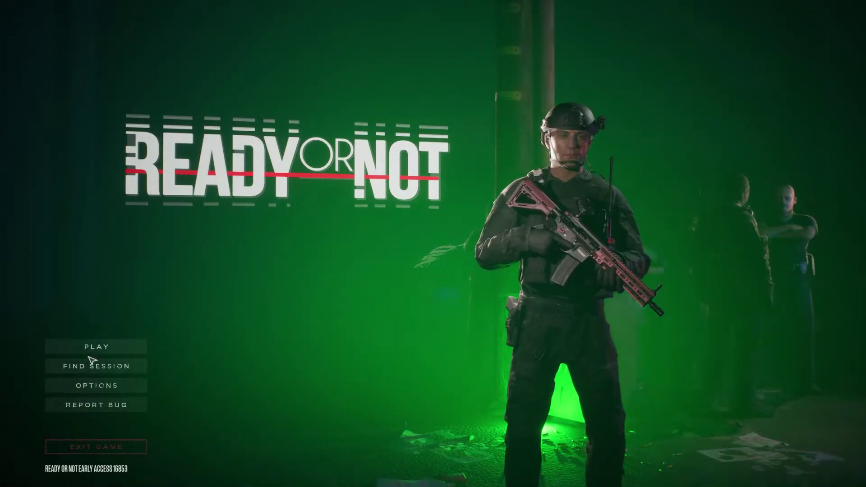
Lower the volume in the game's audio options and return to the main menu
{"action": "left_click", "coordinate": [110, 386]}
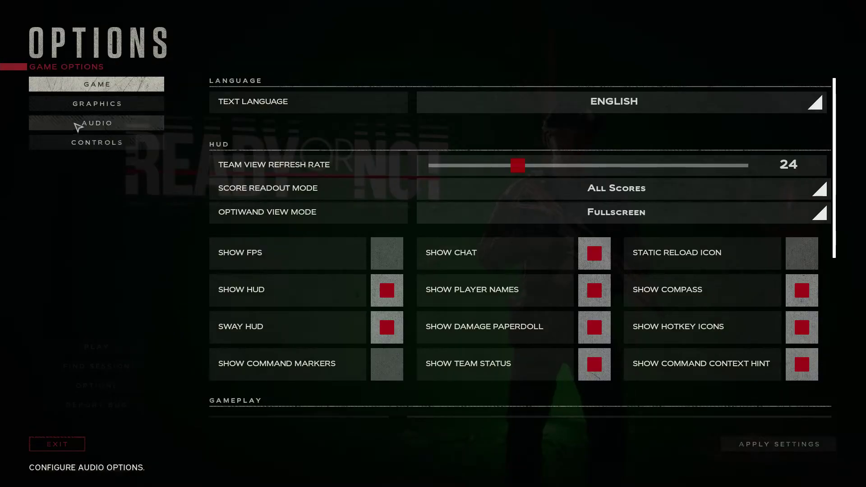
{"action": "left_click", "coordinate": [78, 127]}
{"action": "left_click_drag", "start_coordinate": [591, 172], "coordinate": [426, 173]}
{"action": "left_click", "coordinate": [49, 446]}
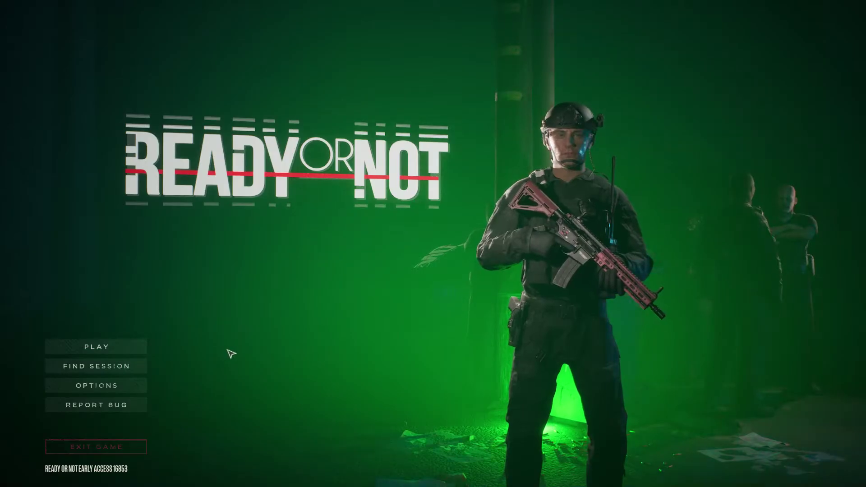
Start a session in the headquarters lobby and open the loadout customization at the locker
{"action": "left_click", "coordinate": [104, 348]}
{"action": "left_click", "coordinate": [212, 400]}
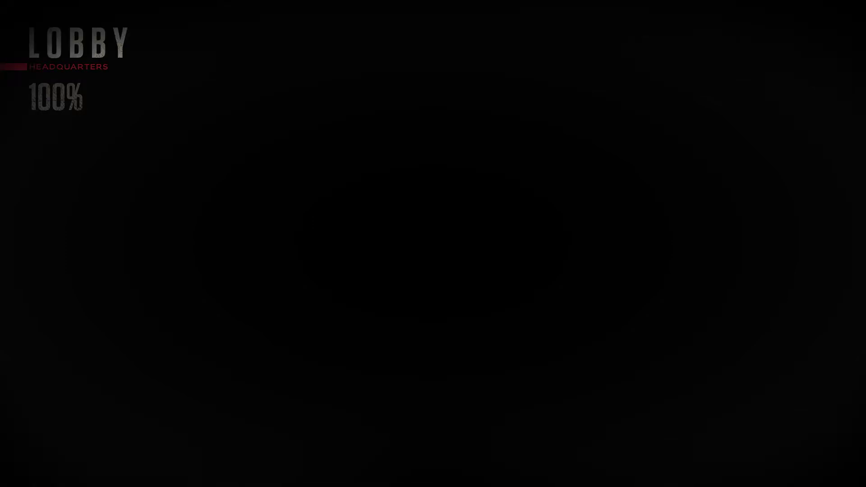
{"action": "key", "text": "w"}
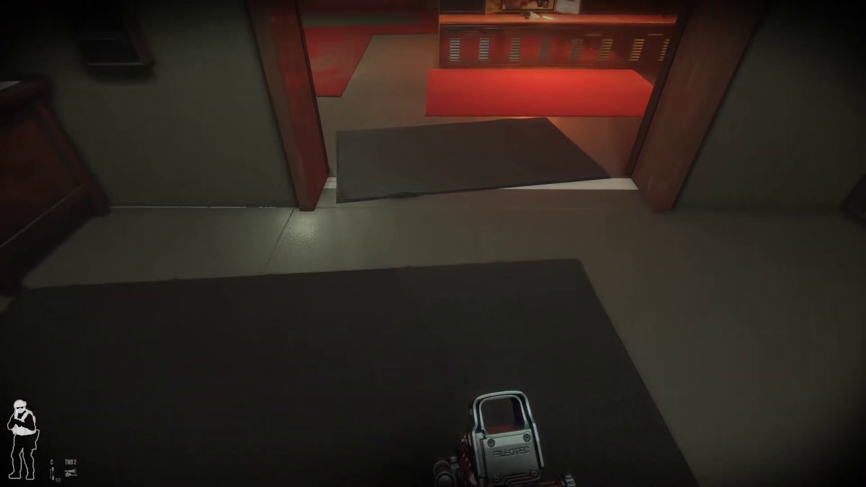
{"action": "key", "text": "w"}
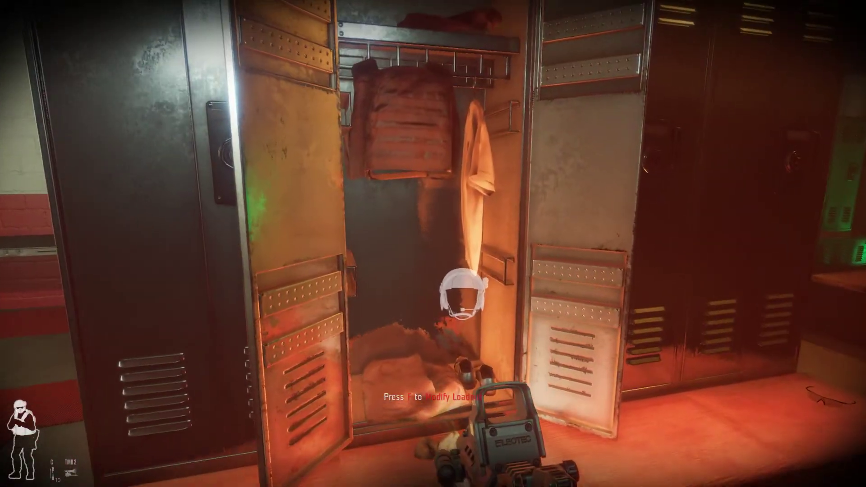
{"action": "key", "text": "f"}
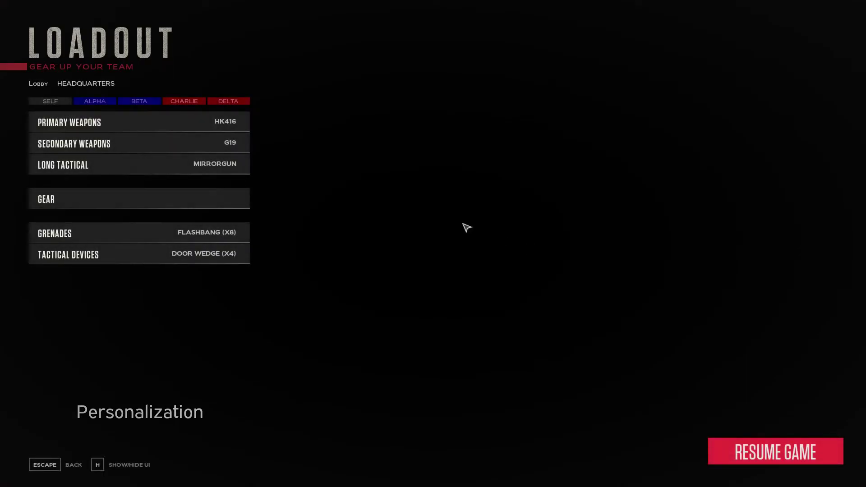
Examine the HK416 in the assault rifle list of the primary weapons, and resume the game
{"action": "left_click", "coordinate": [231, 131]}
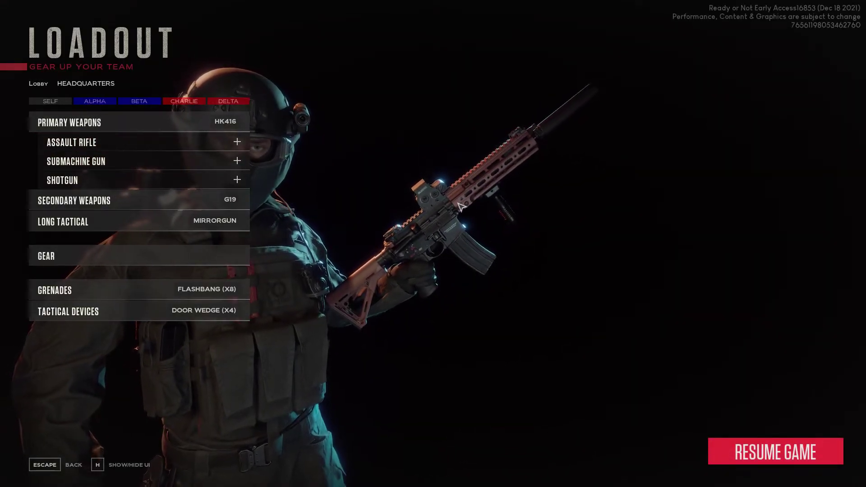
{"action": "left_click", "coordinate": [207, 149]}
{"action": "mouse_move", "coordinate": [163, 258]}
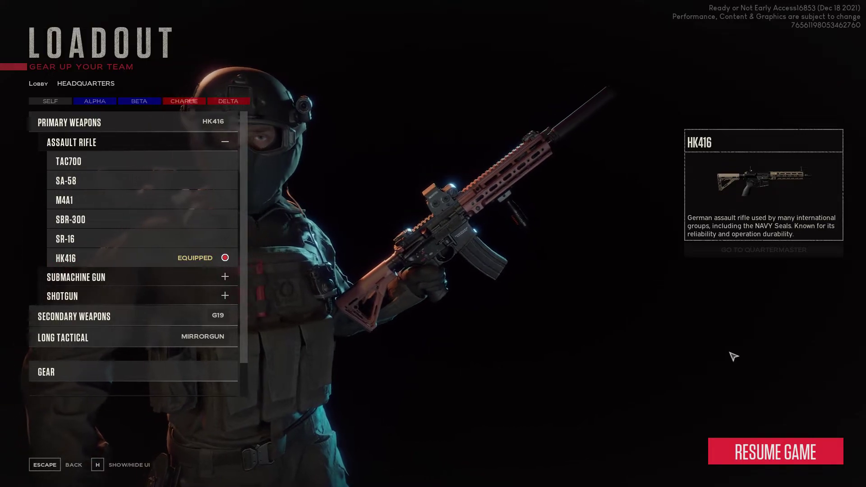
{"action": "left_click", "coordinate": [775, 451]}
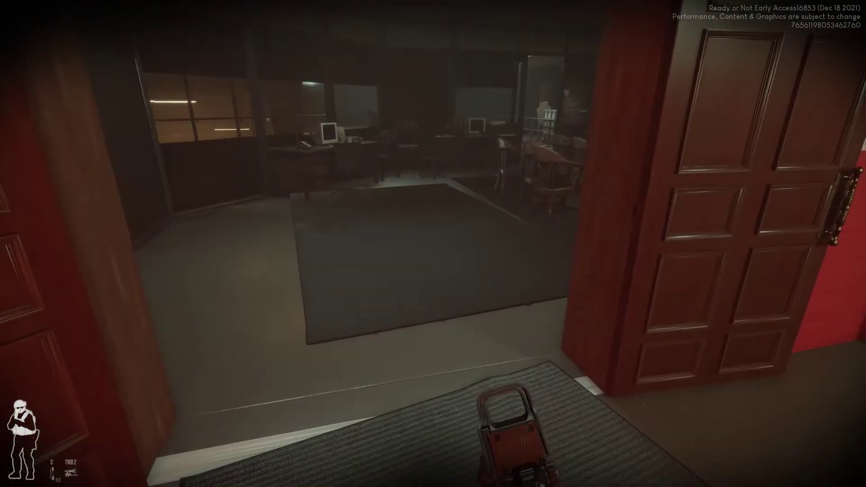
Inspect the modded HK416 texture in first person in the headquarters office while repeating the magazine handling
{"action": "key", "text": "w"}
{"action": "key", "text": "r"}
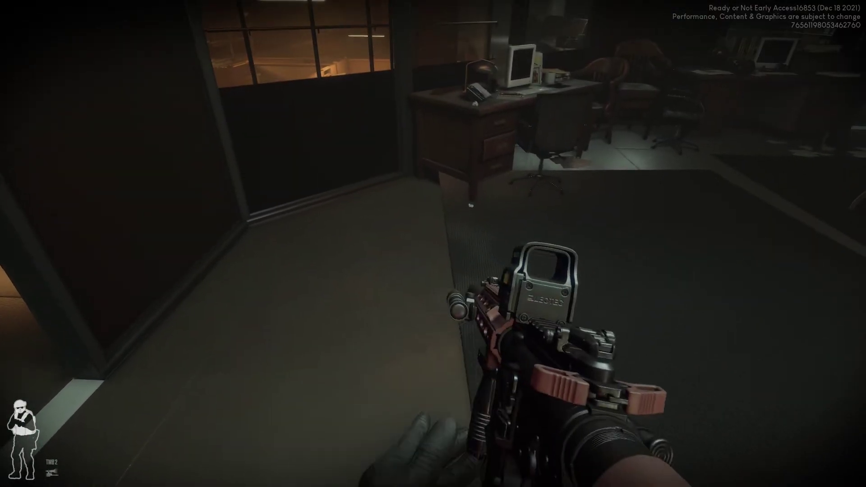
{"action": "key", "text": "r"}
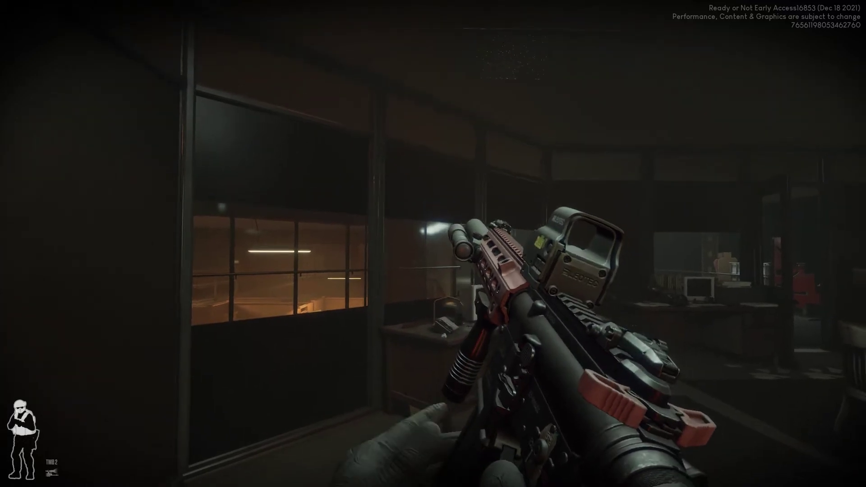
{"action": "key", "text": "r"}
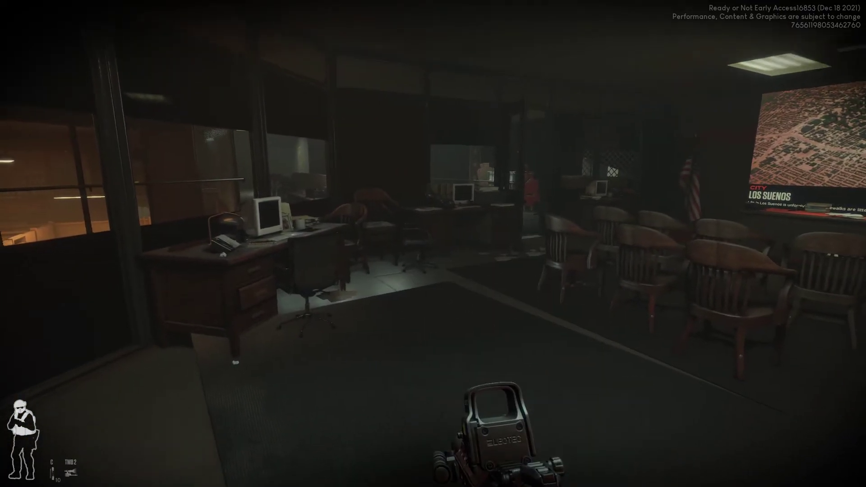
{"action": "key", "text": "r"}
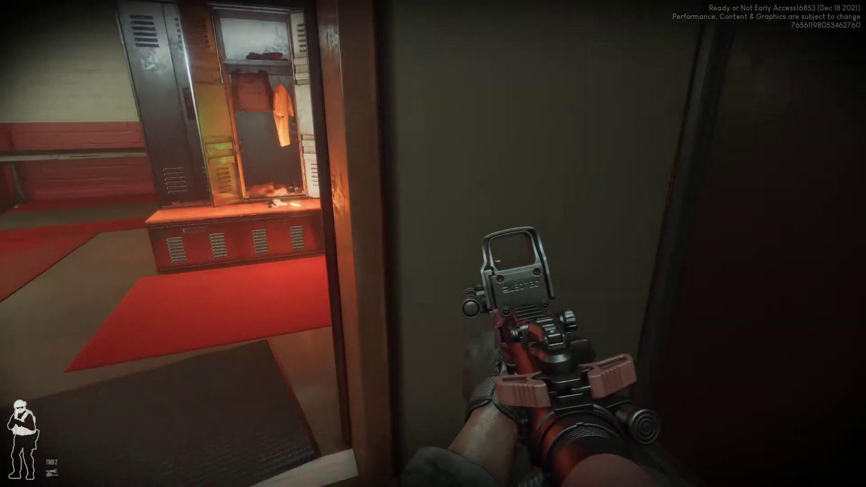
Open the HK416 on the weapon customization table, look through its muzzle, underbarrel, overbarrel and optics options, and resume the game
{"action": "key", "text": "w"}
{"action": "key", "text": "w"}
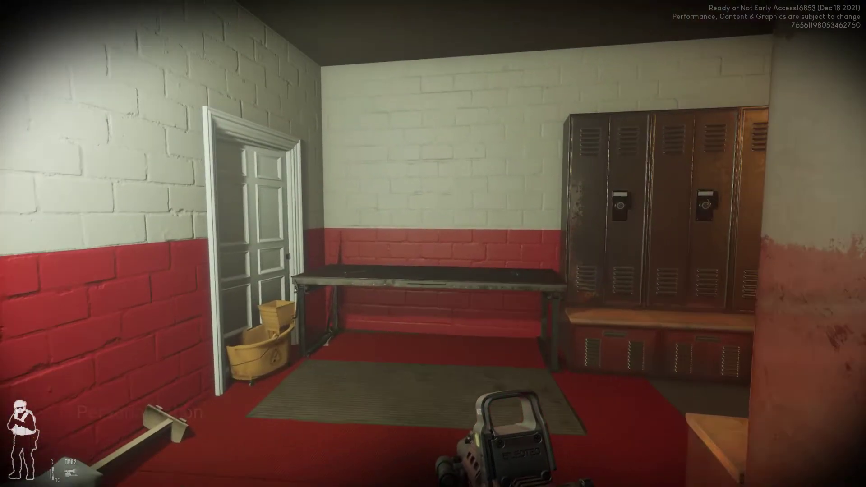
{"action": "key", "text": "f"}
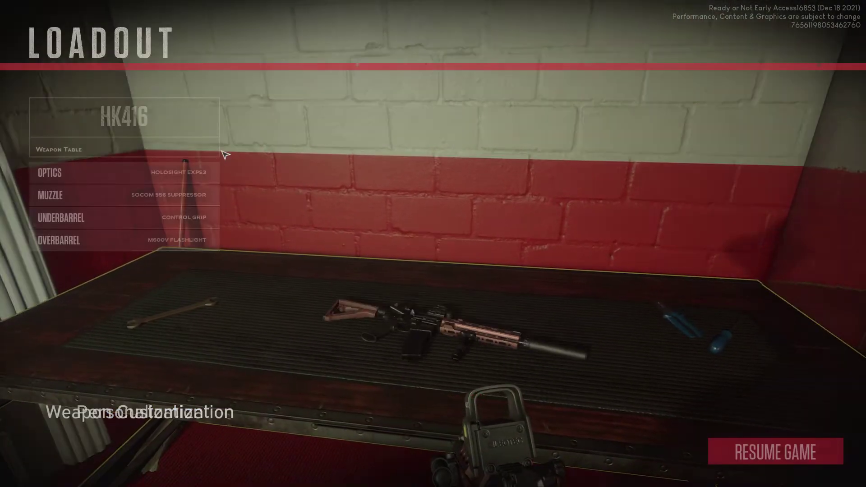
{"action": "left_click", "coordinate": [137, 194]}
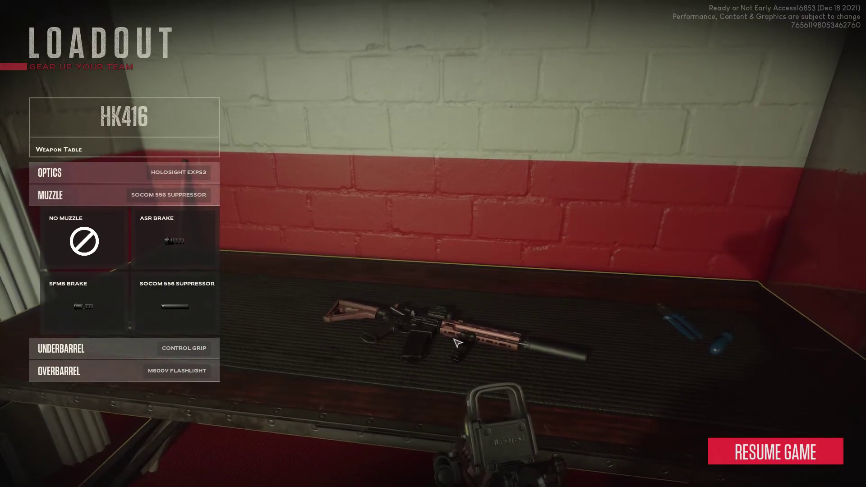
{"action": "left_click", "coordinate": [189, 348]}
{"action": "left_click", "coordinate": [185, 369]}
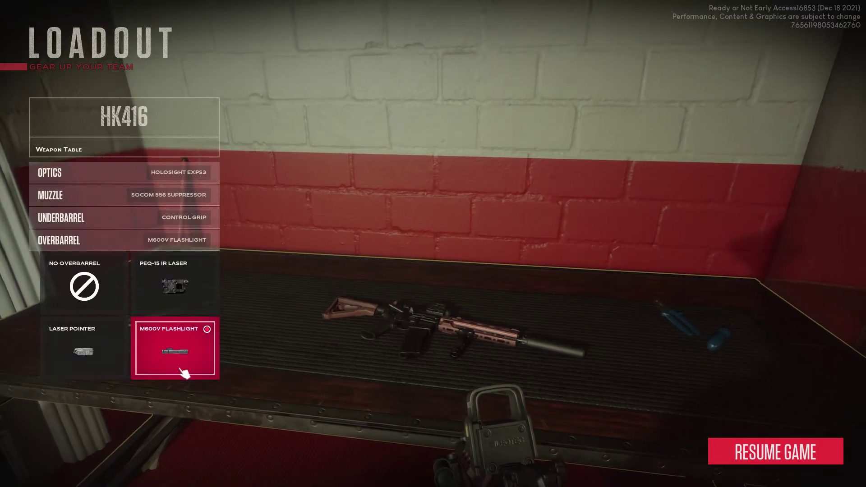
{"action": "left_click", "coordinate": [178, 172]}
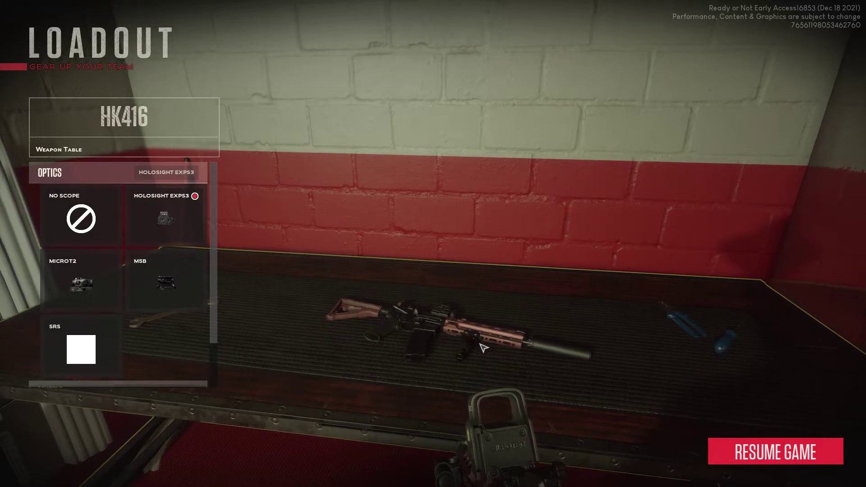
{"action": "left_click", "coordinate": [774, 451]}
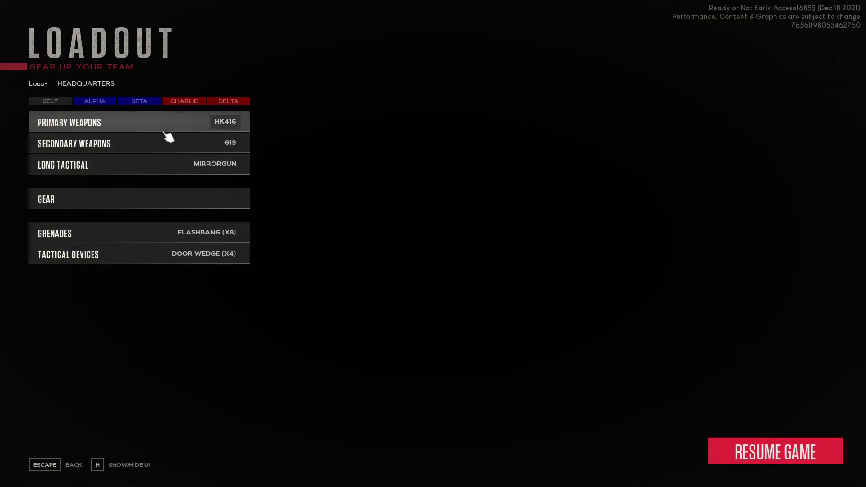
Check the HK416 once more in the primary weapons loadout, and exit Ready or Not
{"action": "left_click", "coordinate": [174, 127]}
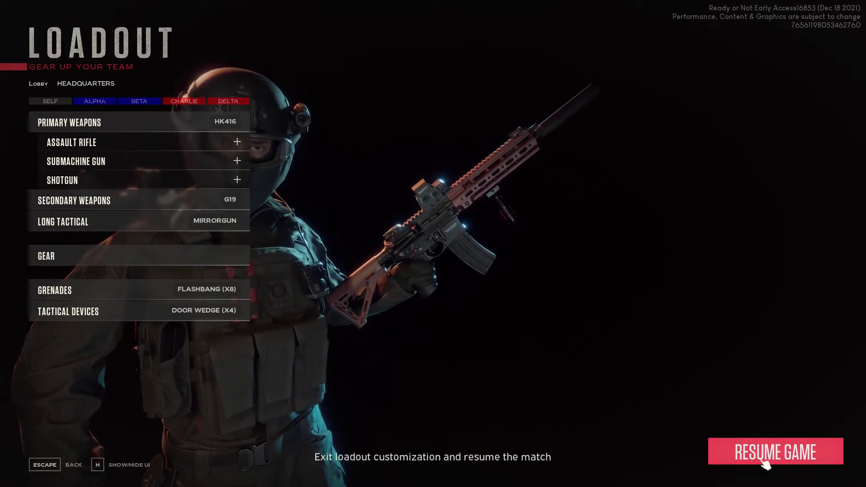
{"action": "left_click", "coordinate": [783, 456]}
{"action": "key", "text": "Escape"}
{"action": "left_click", "coordinate": [148, 448]}
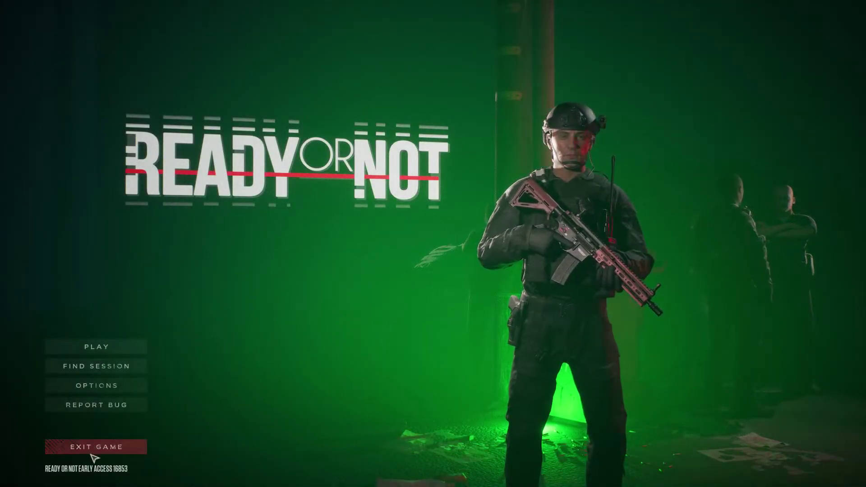
{"action": "left_click", "coordinate": [96, 451]}
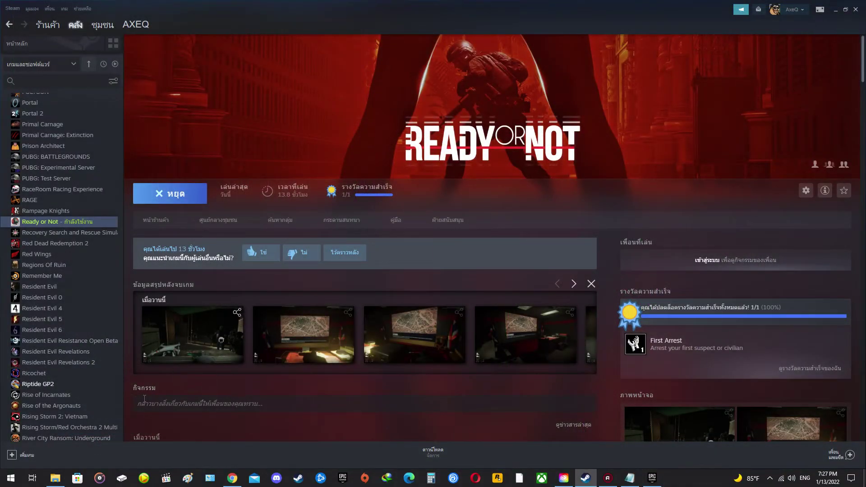
Switch to File Explorer and maximize the Mod Test folder window
{"action": "left_click", "coordinate": [56, 479]}
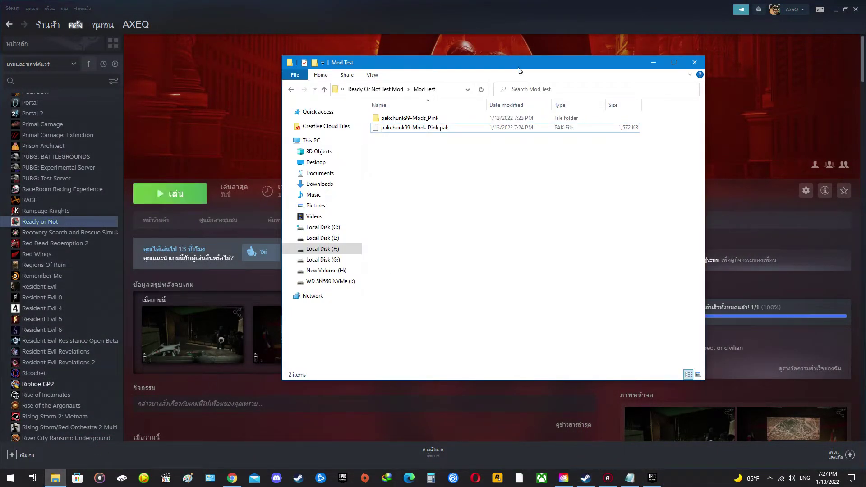
{"action": "double_click", "coordinate": [523, 58]}
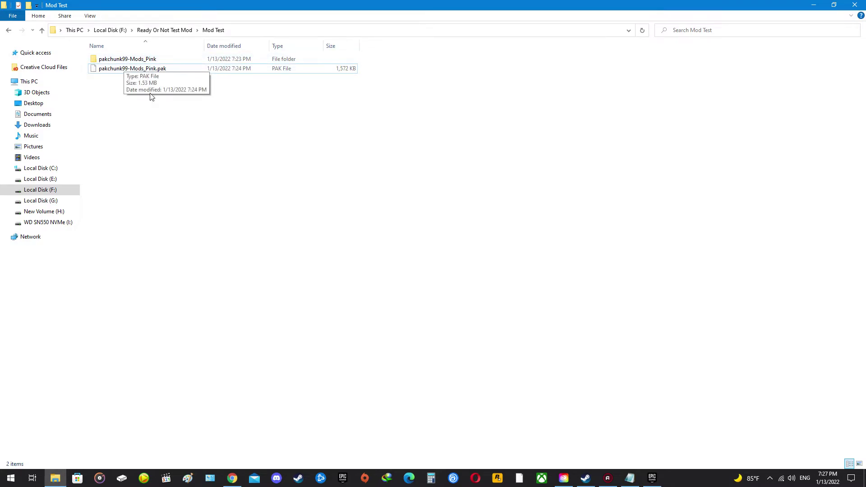
Open the HK416Test folder inside Mod Export > Export 4 > Content > ReadyOrNot > Assets > Weapons
{"action": "left_click", "coordinate": [127, 63]}
{"action": "left_click", "coordinate": [165, 30]}
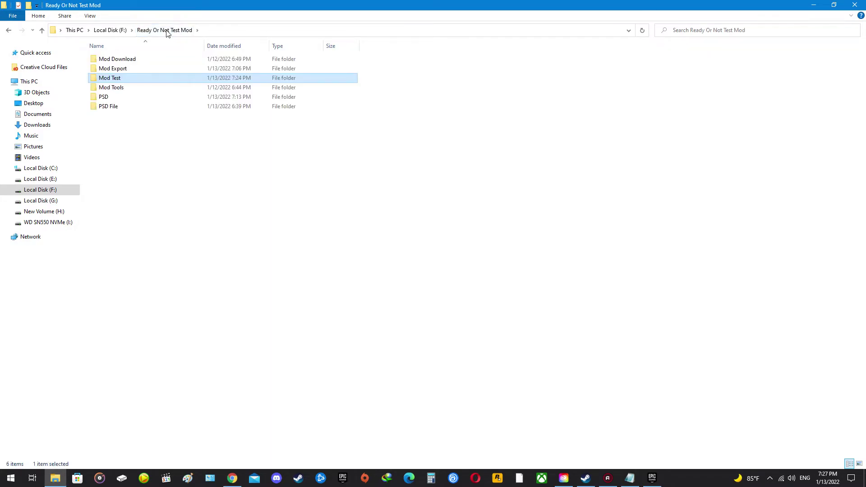
{"action": "double_click", "coordinate": [114, 69]}
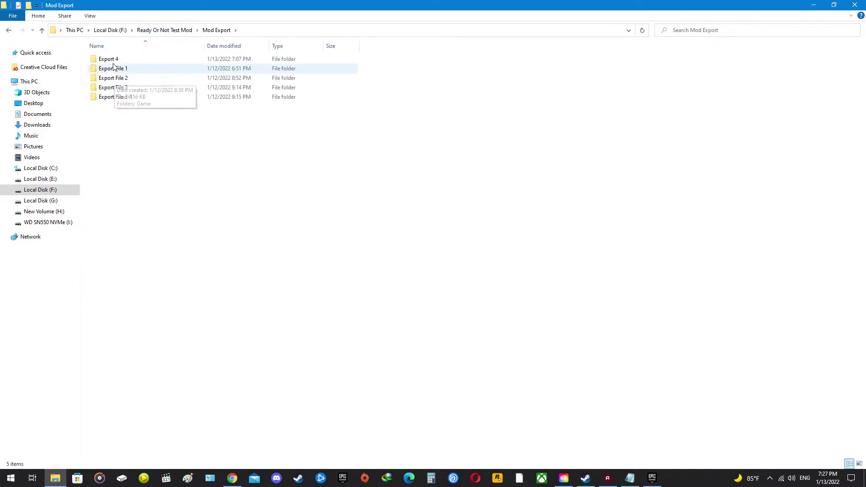
{"action": "double_click", "coordinate": [116, 67]}
{"action": "double_click", "coordinate": [116, 62]}
{"action": "double_click", "coordinate": [115, 62]}
{"action": "double_click", "coordinate": [116, 62]}
{"action": "double_click", "coordinate": [116, 63]}
{"action": "double_click", "coordinate": [127, 63]}
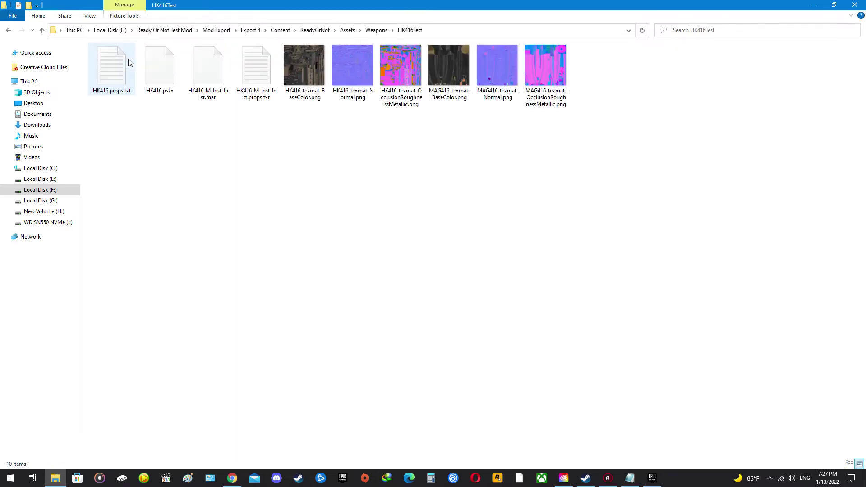
Show the contents of the HK416Test folder as extra large icons
{"action": "right_click", "coordinate": [444, 140]}
{"action": "mouse_move", "coordinate": [455, 145]}
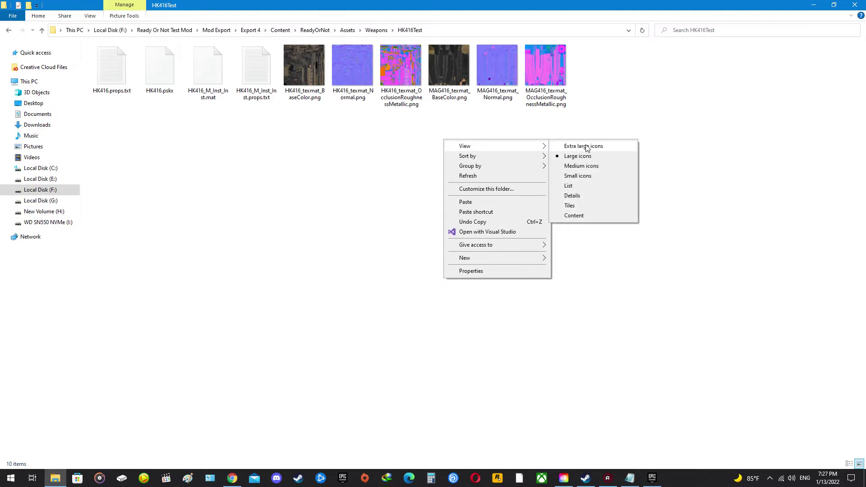
{"action": "left_click", "coordinate": [604, 143]}
{"action": "left_click", "coordinate": [267, 207]}
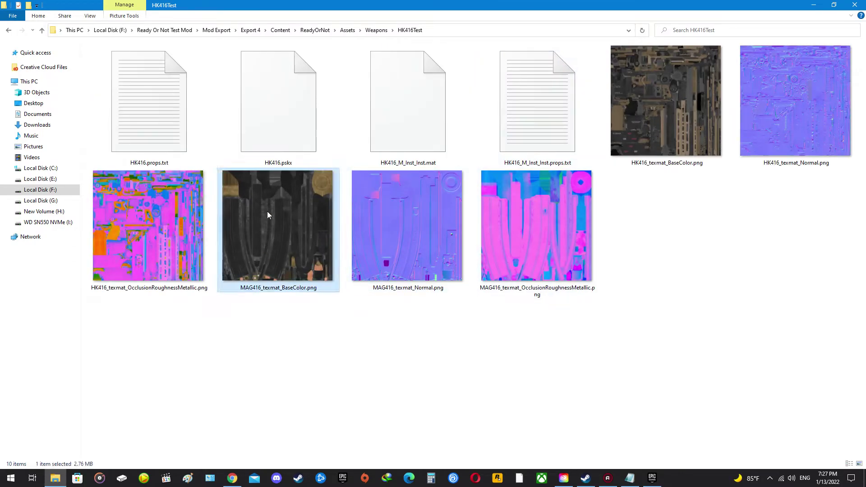
{"action": "left_click", "coordinate": [358, 371]}
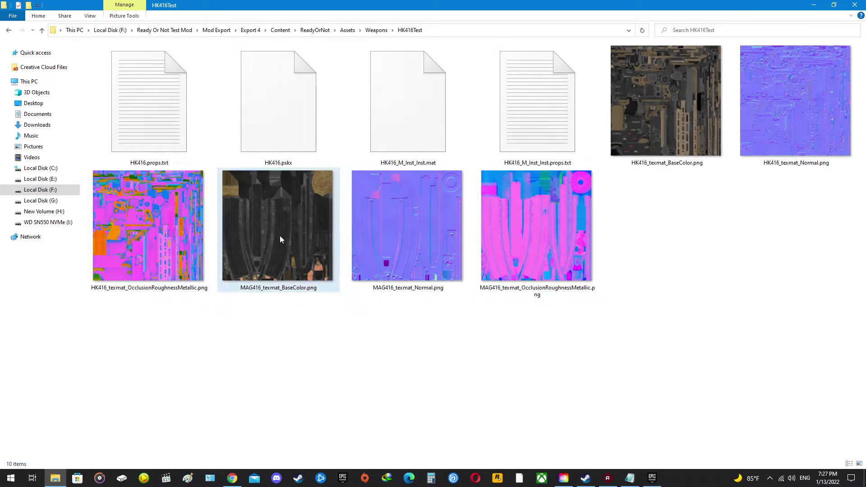
View the MAG416 BaseColor, Normal and OcclusionRoughnessMetallic textures one after another in the image viewer
{"action": "double_click", "coordinate": [287, 224]}
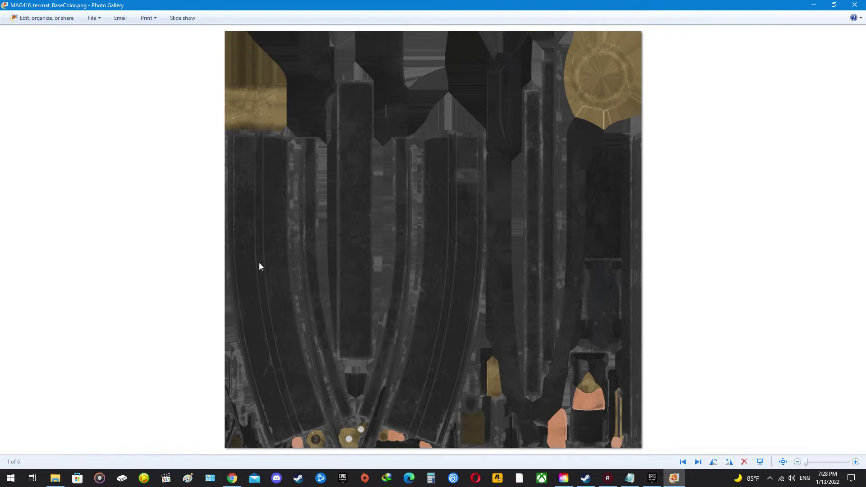
{"action": "left_click", "coordinate": [855, 6]}
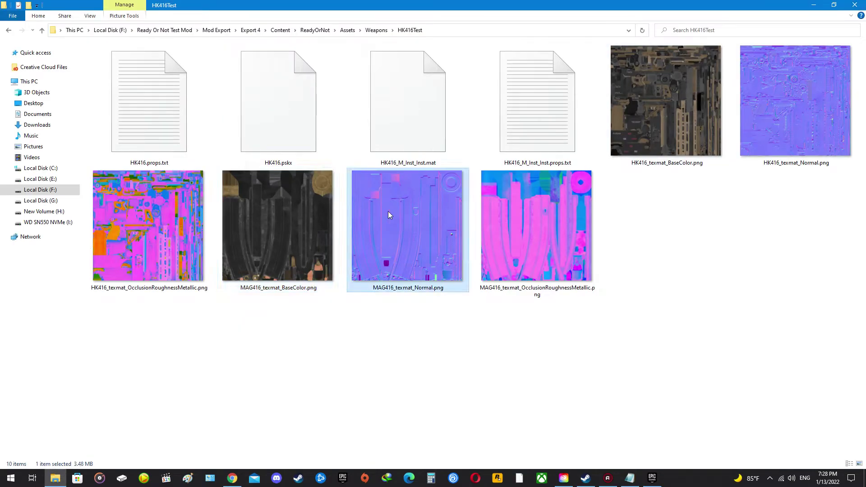
{"action": "double_click", "coordinate": [388, 211]}
{"action": "left_click", "coordinate": [855, 5]}
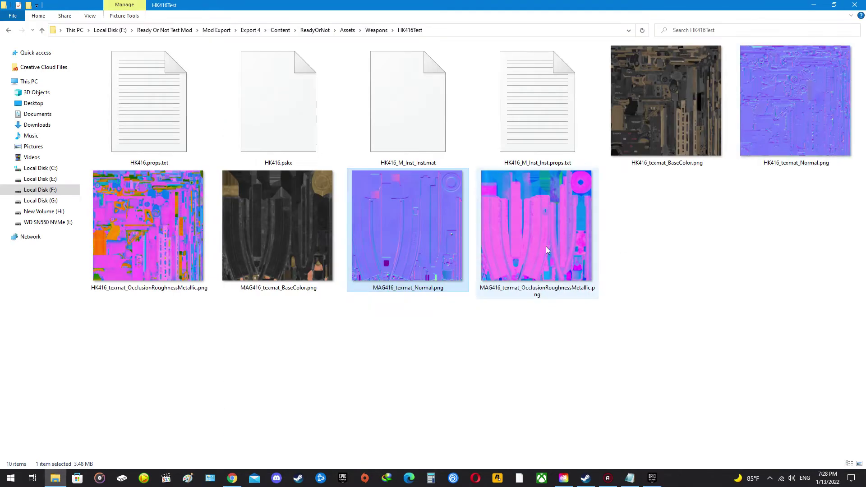
{"action": "double_click", "coordinate": [530, 243]}
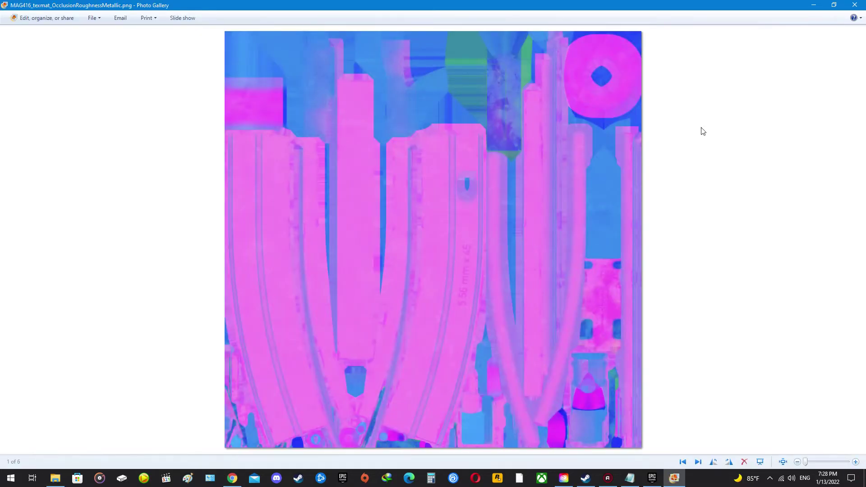
{"action": "left_click", "coordinate": [859, 5]}
Copy the three MAG416_texmat PNG textures from HK416Test into the PSD folder of Ready Or Not Test Mod
{"action": "left_click_drag", "start_coordinate": [674, 363], "coordinate": [308, 251]}
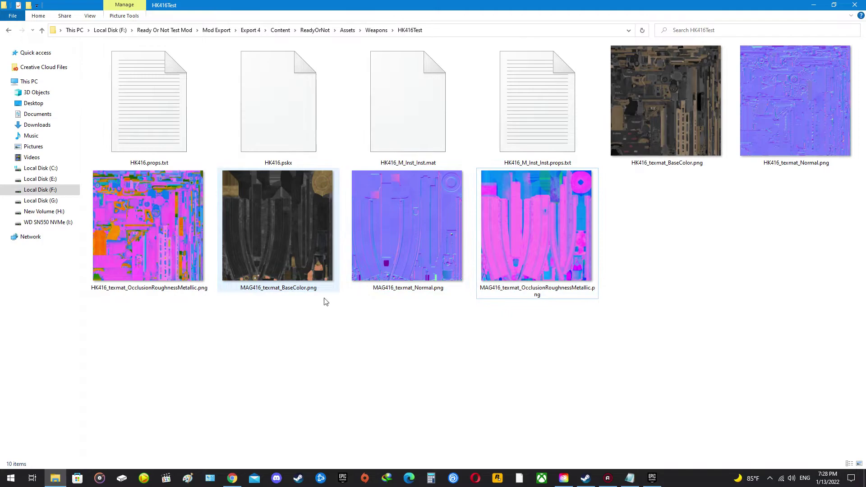
{"action": "left_click_drag", "start_coordinate": [676, 352], "coordinate": [291, 242]}
{"action": "right_click", "coordinate": [291, 242]}
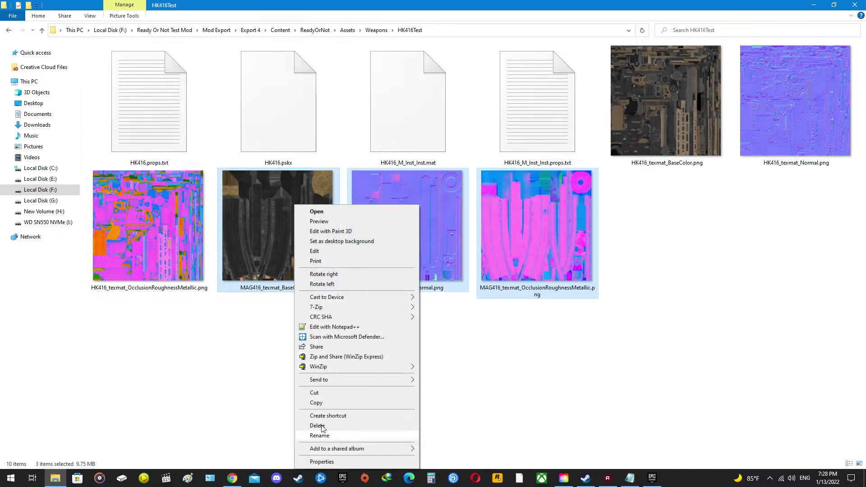
{"action": "left_click", "coordinate": [333, 403]}
{"action": "left_click", "coordinate": [217, 32]}
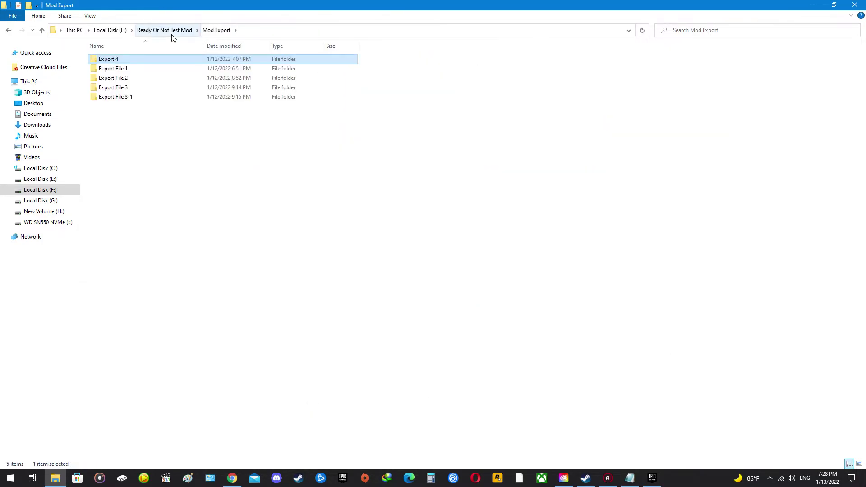
{"action": "left_click", "coordinate": [164, 30]}
{"action": "double_click", "coordinate": [117, 97]}
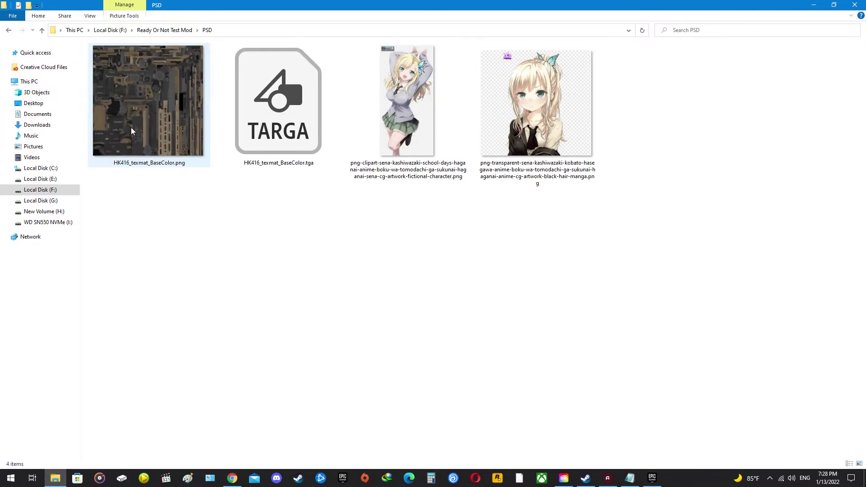
{"action": "right_click", "coordinate": [281, 223]}
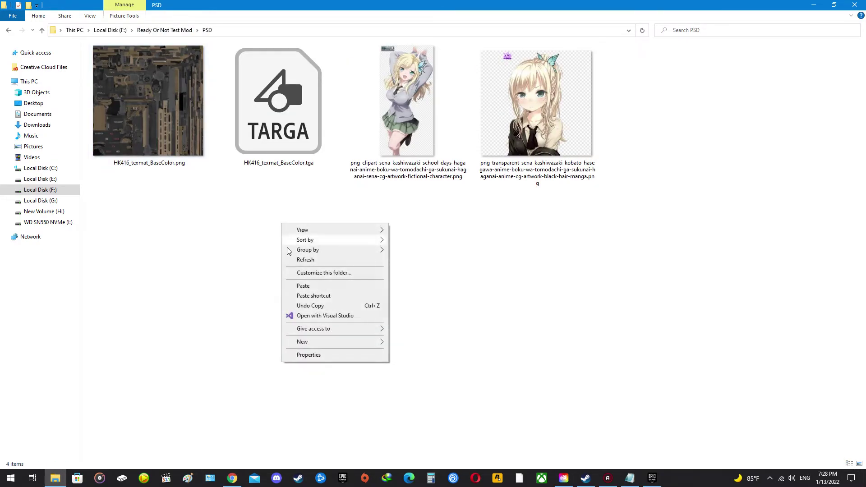
{"action": "left_click", "coordinate": [303, 286]}
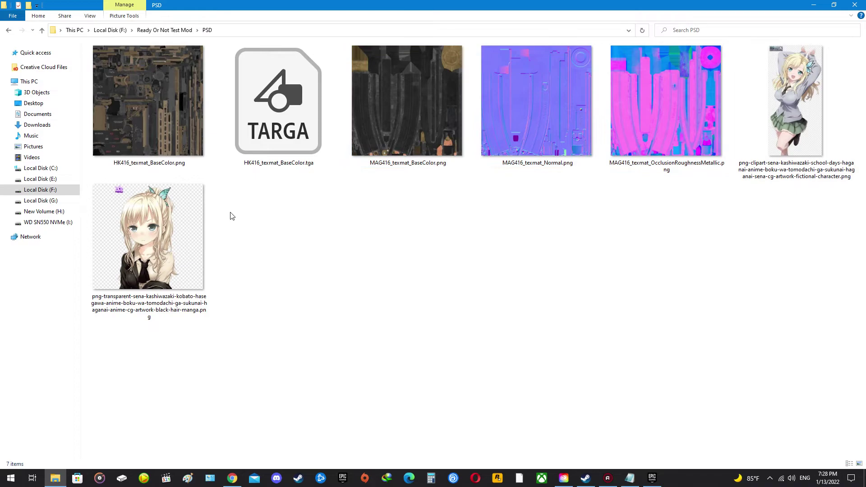
Delete HK416_texmat_BaseColor.png from the PSD folder
{"action": "left_click", "coordinate": [157, 108]}
{"action": "left_click", "coordinate": [409, 296]}
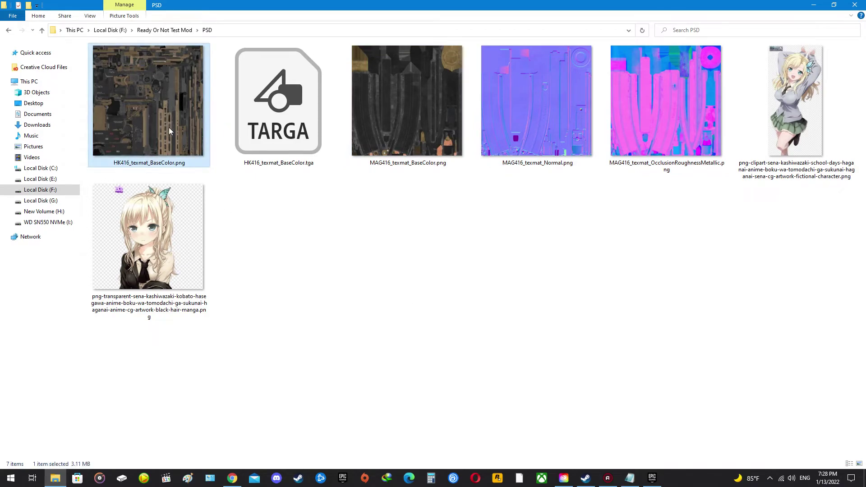
{"action": "left_click", "coordinate": [167, 119]}
{"action": "key", "text": "Delete"}
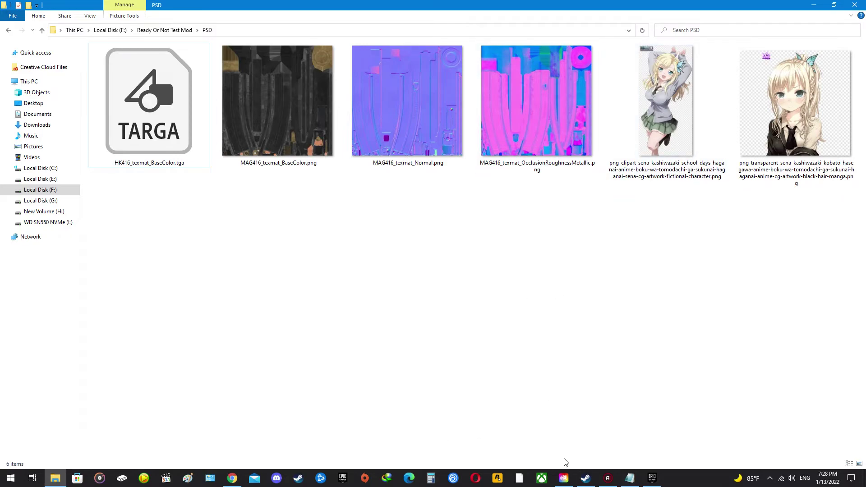
Launch Photoshop from Creative Cloud and open MAG416_texmat_BaseColor.png from the PSD folder
{"action": "left_click", "coordinate": [564, 480]}
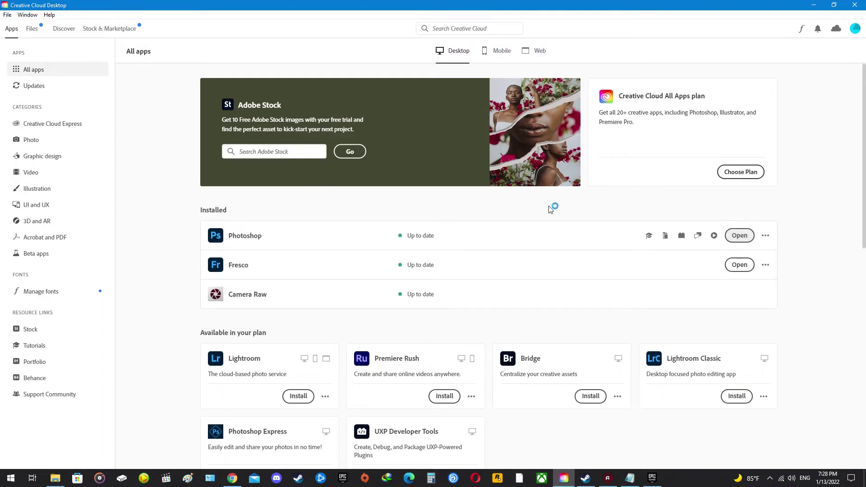
{"action": "left_click", "coordinate": [814, 5]}
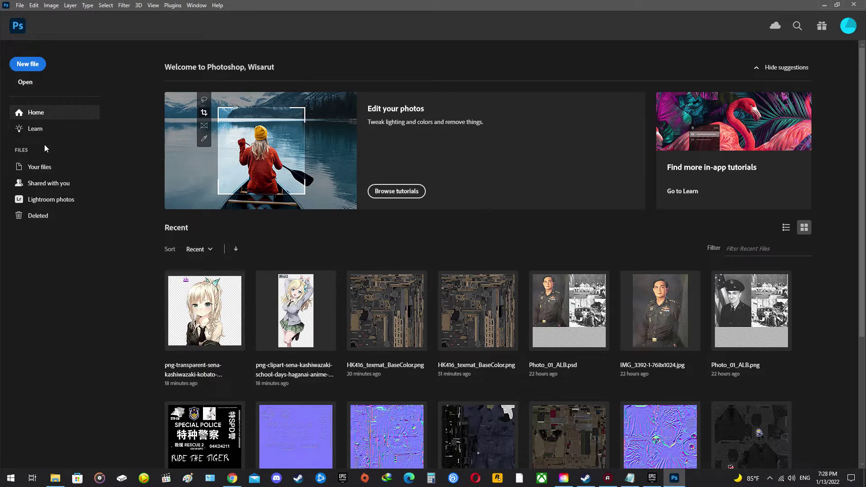
{"action": "left_click", "coordinate": [27, 84]}
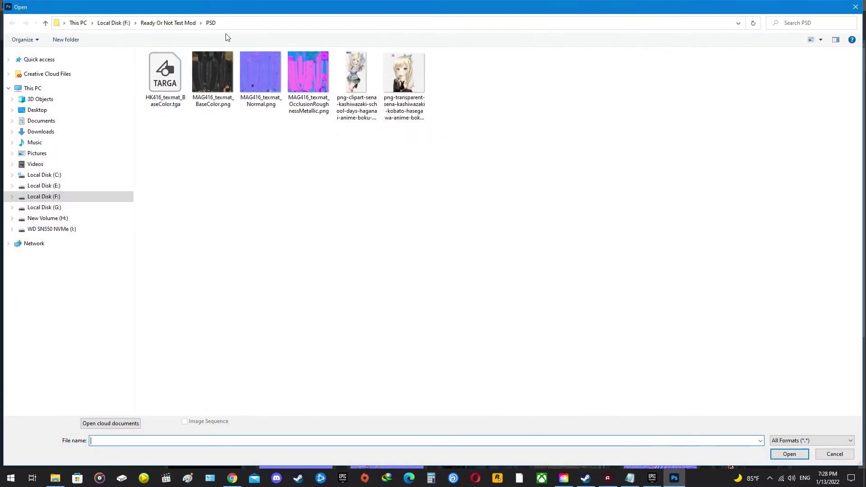
{"action": "double_click", "coordinate": [214, 84]}
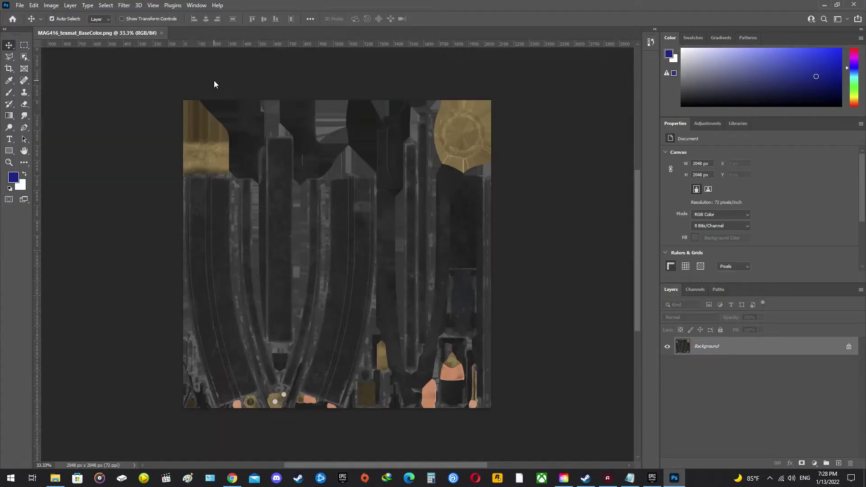
Open the full-body anime character image whose name starts with png-clipart from the PSD folder
{"action": "left_click", "coordinate": [20, 5]}
{"action": "left_click", "coordinate": [27, 23]}
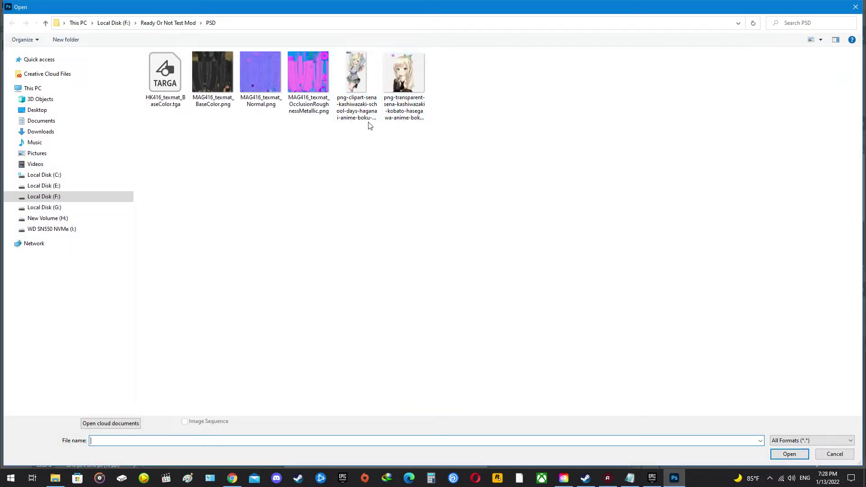
{"action": "double_click", "coordinate": [356, 81]}
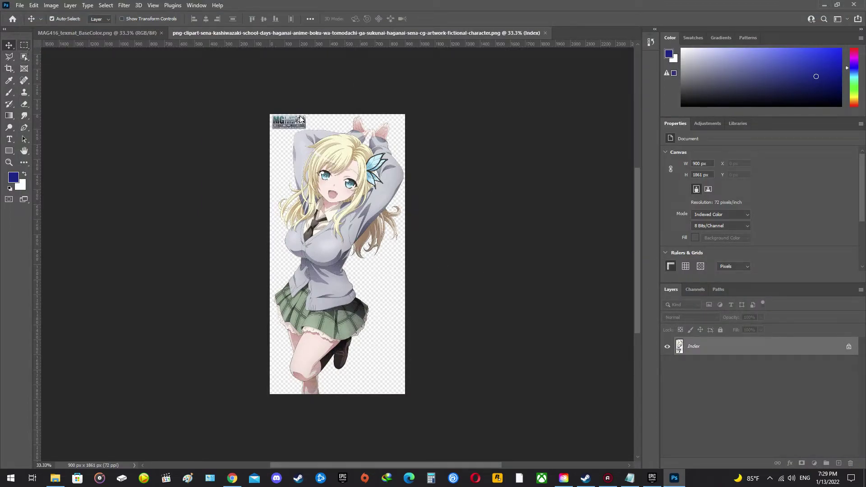
Select the whole anime character image and move it into the MAG416_texmat_BaseColor.png document as a new layer
{"action": "left_click", "coordinate": [25, 45]}
{"action": "left_click_drag", "start_coordinate": [274, 117], "coordinate": [413, 392]}
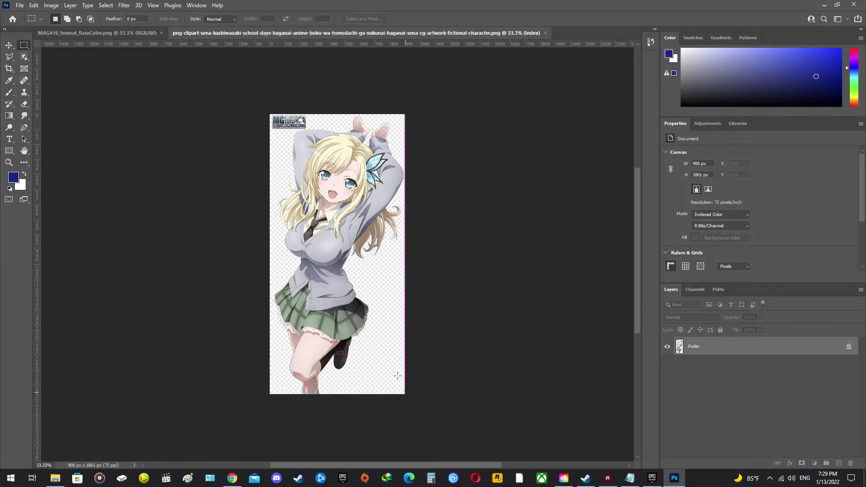
{"action": "left_click", "coordinate": [9, 44]}
{"action": "left_click_drag", "start_coordinate": [307, 175], "coordinate": [82, 38]}
{"action": "left_click_drag", "start_coordinate": [230, 240], "coordinate": [276, 217]}
Scale the character layer to about 46% and place it over the leftmost magazine body of the texture
{"action": "key", "text": "ctrl+t"}
{"action": "left_click_drag", "start_coordinate": [327, 166], "coordinate": [284, 256]}
{"action": "left_click_drag", "start_coordinate": [256, 297], "coordinate": [238, 228]}
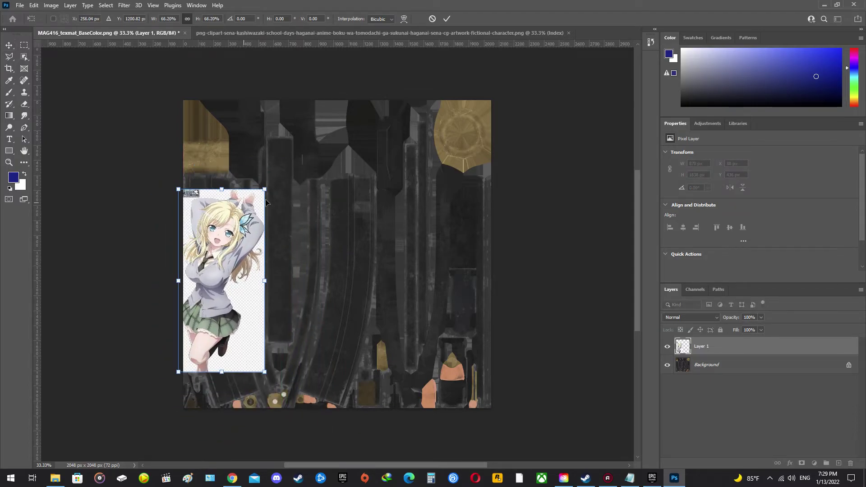
{"action": "left_click_drag", "start_coordinate": [264, 192], "coordinate": [233, 227]}
{"action": "left_click_drag", "start_coordinate": [221, 271], "coordinate": [220, 246]}
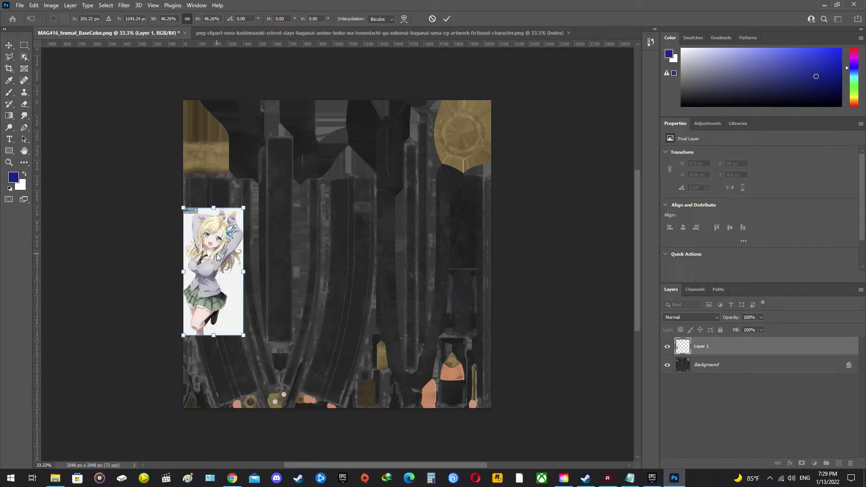
{"action": "mouse_move", "coordinate": [217, 261]}
{"action": "left_mouse_down"}
{"action": "mouse_move", "coordinate": [282, 259]}
{"action": "mouse_move", "coordinate": [226, 266]}
{"action": "left_mouse_up"}
{"action": "mouse_move", "coordinate": [218, 252]}
{"action": "left_mouse_down"}
{"action": "mouse_move", "coordinate": [228, 253]}
{"action": "mouse_move", "coordinate": [219, 255]}
{"action": "left_mouse_up"}
{"action": "key", "text": "Return"}
Duplicate the character layer and place the copy over the second curved magazine body
{"action": "left_click", "coordinate": [711, 364]}
{"action": "left_click", "coordinate": [704, 346]}
{"action": "key", "text": "ctrl+j"}
{"action": "left_click_drag", "start_coordinate": [217, 254], "coordinate": [352, 259]}
{"action": "left_click", "coordinate": [261, 150]}
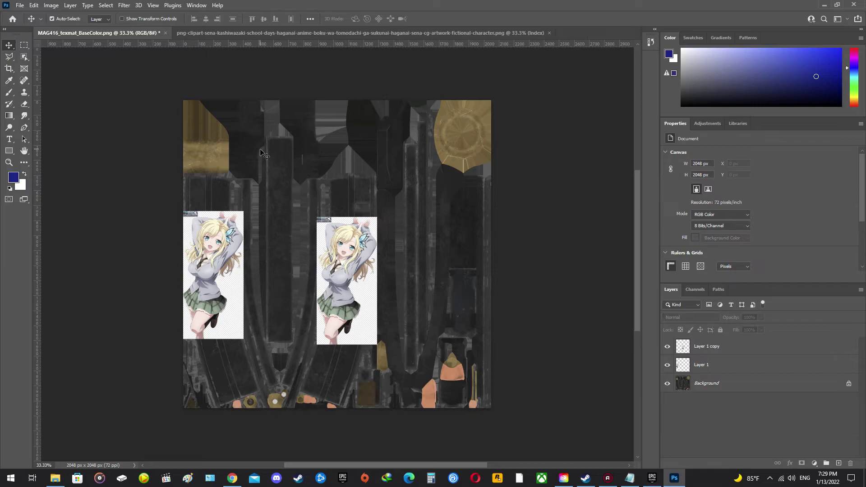
Save a copy of the magazine texture in Targa format as MAG416_texmat_BaseColor.tga in the PSD folder, accepting the Targa options
{"action": "left_click", "coordinate": [20, 6]}
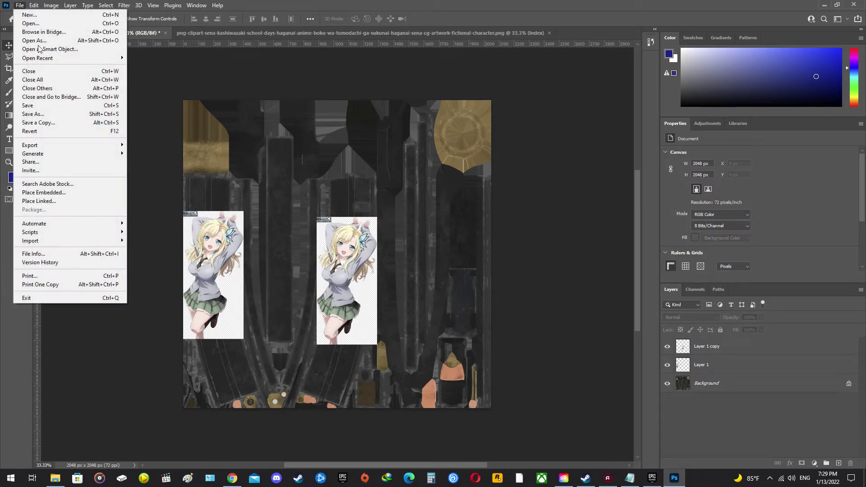
{"action": "left_click", "coordinate": [49, 121]}
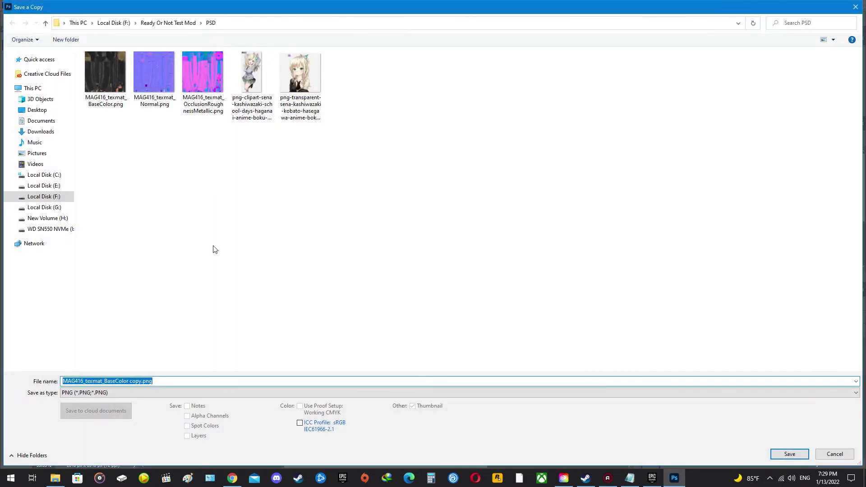
{"action": "left_click", "coordinate": [126, 394]}
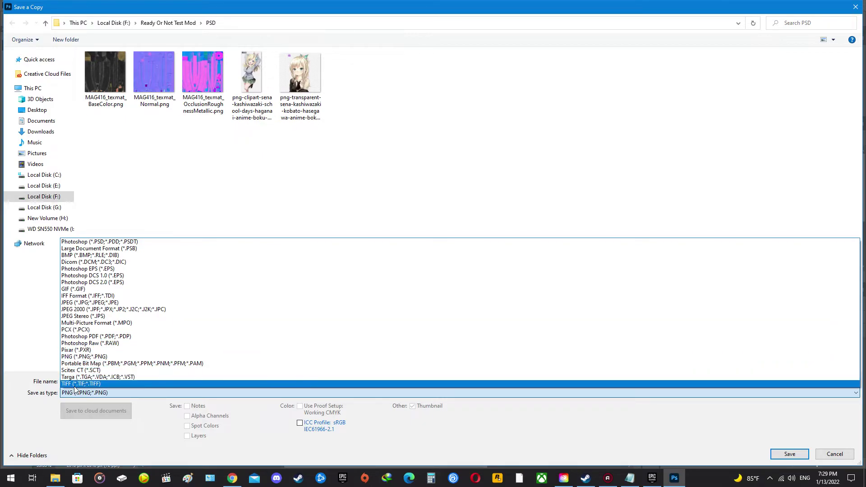
{"action": "left_click", "coordinate": [802, 422]}
{"action": "left_click", "coordinate": [93, 392]}
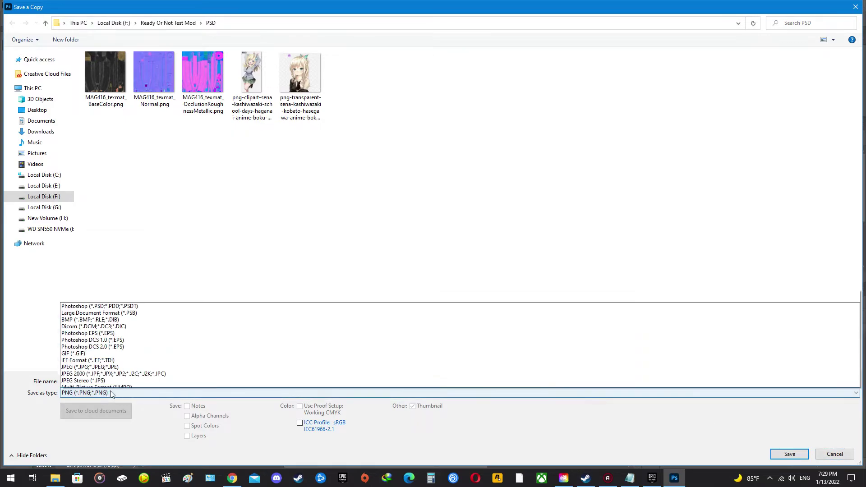
{"action": "left_click", "coordinate": [74, 378]}
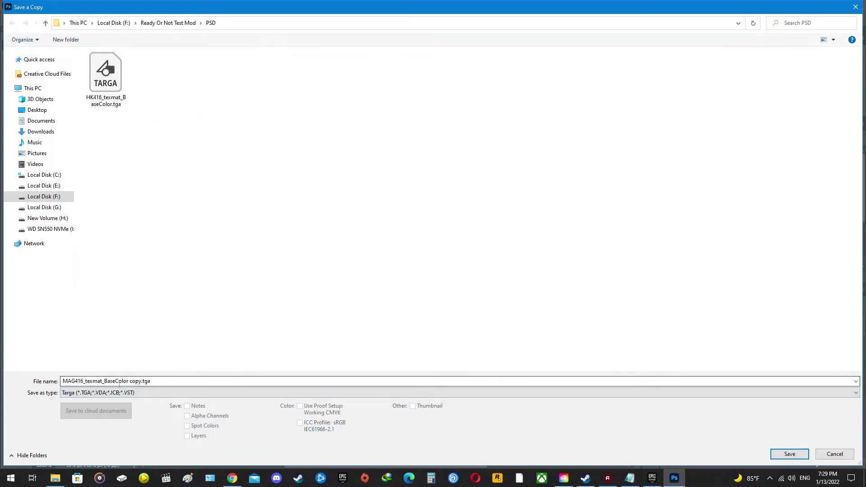
{"action": "left_click", "coordinate": [141, 382]}
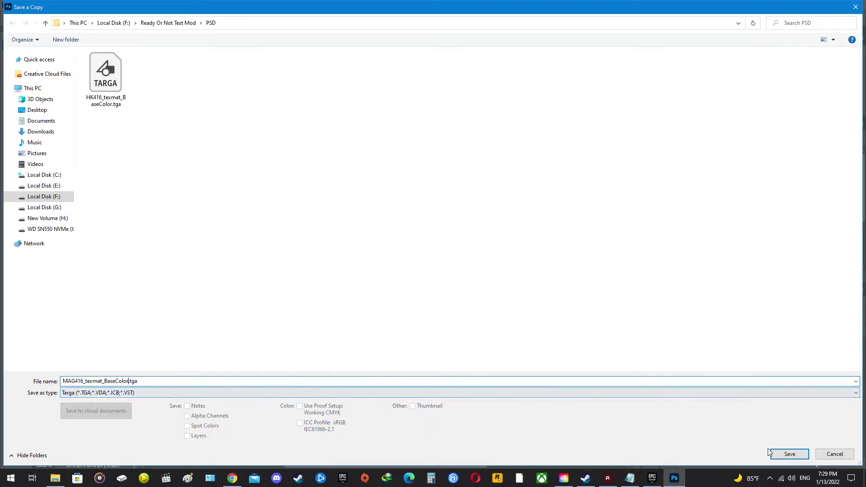
{"action": "left_click", "coordinate": [789, 454]}
{"action": "left_click", "coordinate": [412, 221]}
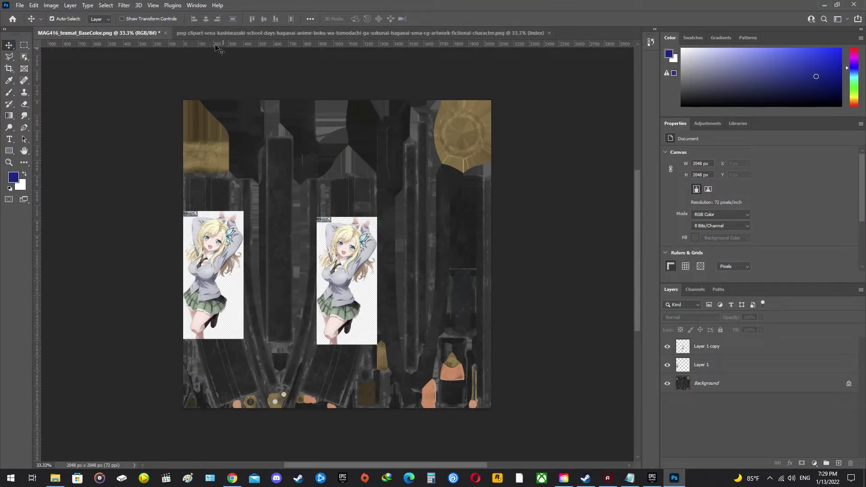
Quit Photoshop without saving the document, and open the Mod project in Unreal Engine 4.27.2 through the Epic Games launcher
{"action": "left_click", "coordinate": [853, 4]}
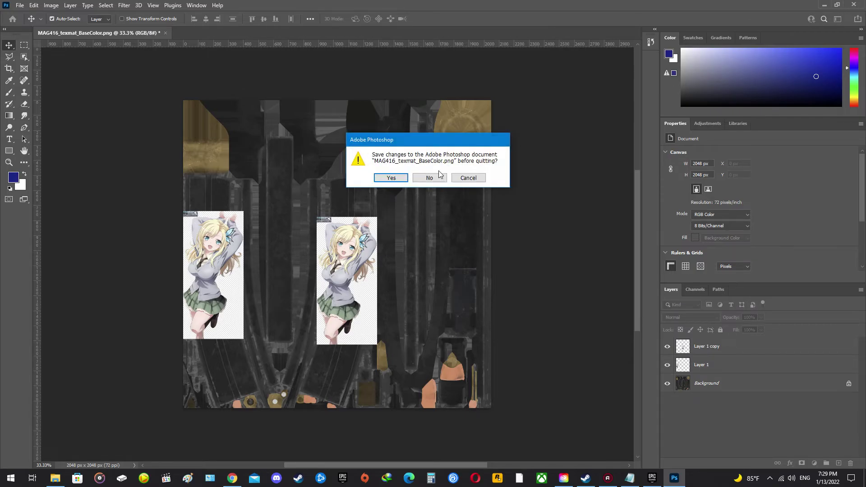
{"action": "left_click", "coordinate": [440, 177]}
{"action": "left_click", "coordinate": [652, 478]}
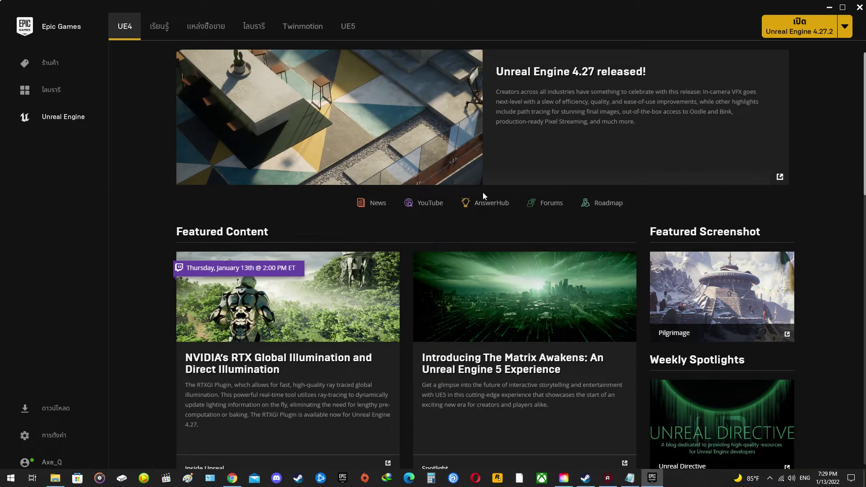
{"action": "left_click", "coordinate": [772, 26]}
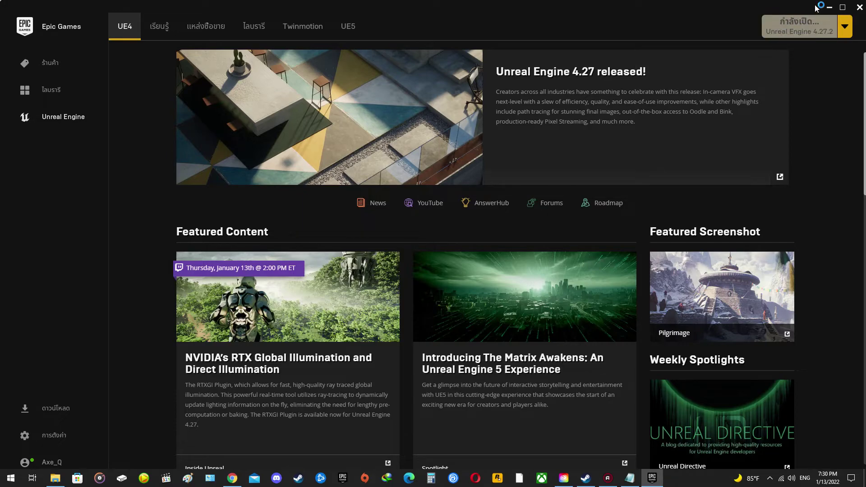
{"action": "left_click", "coordinate": [828, 7]}
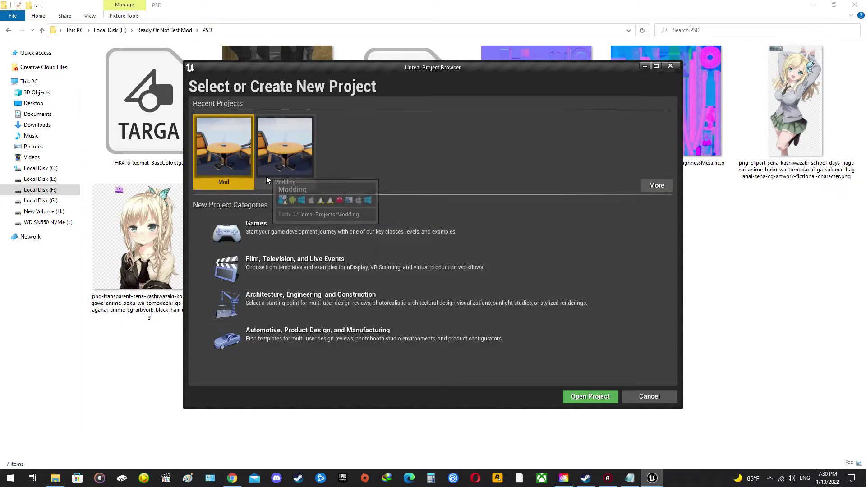
{"action": "double_click", "coordinate": [226, 152]}
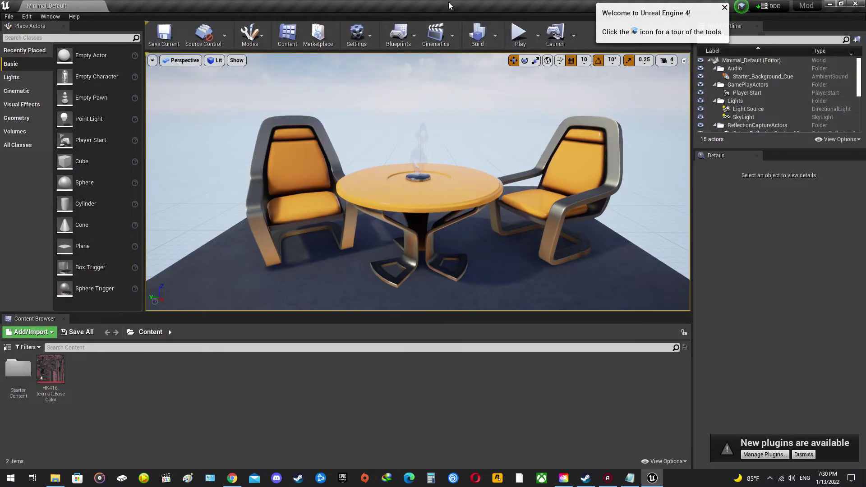
Reimport HK416_texmat_BaseColor.tga into the project's Content folder, and delete that HK416 texture asset
{"action": "left_click_drag", "start_coordinate": [448, 6], "coordinate": [629, 62]}
{"action": "left_click_drag", "start_coordinate": [149, 109], "coordinate": [527, 344]}
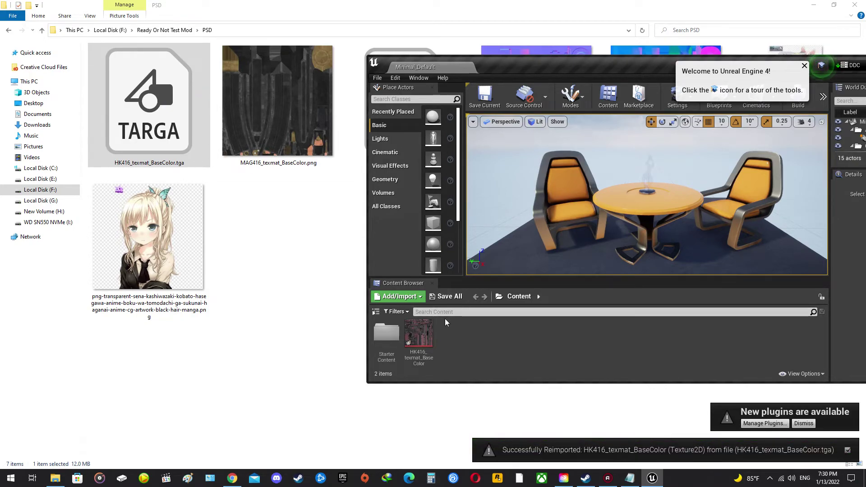
{"action": "left_click", "coordinate": [418, 334]}
{"action": "key", "text": "Delete"}
{"action": "left_click", "coordinate": [391, 381]}
Import MAG416_texmat_BaseColor.tga from the PSD folder into the project's Content folder
{"action": "left_click_drag", "start_coordinate": [515, 67], "coordinate": [386, 121]}
{"action": "left_click_drag", "start_coordinate": [406, 79], "coordinate": [358, 401]}
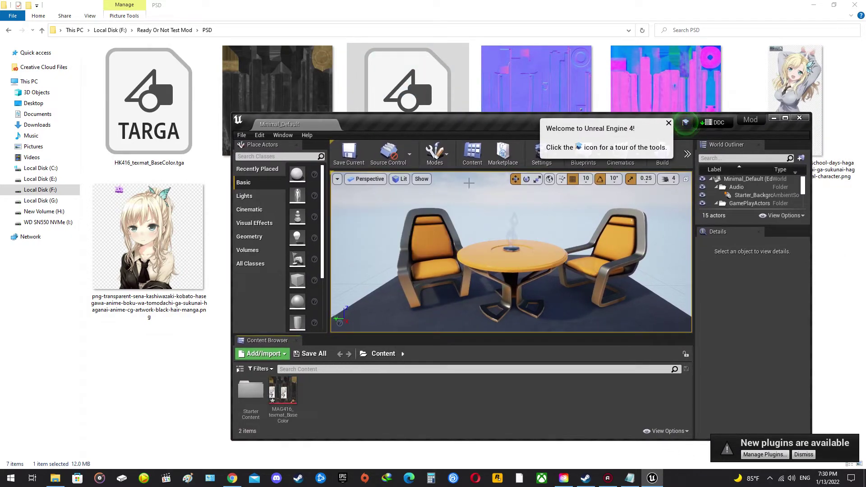
Delete the HK416_texmat_BaseColor.tga file from the PSD folder in File Explorer
{"action": "left_click_drag", "start_coordinate": [451, 123], "coordinate": [690, 102]}
{"action": "left_click", "coordinate": [156, 167]}
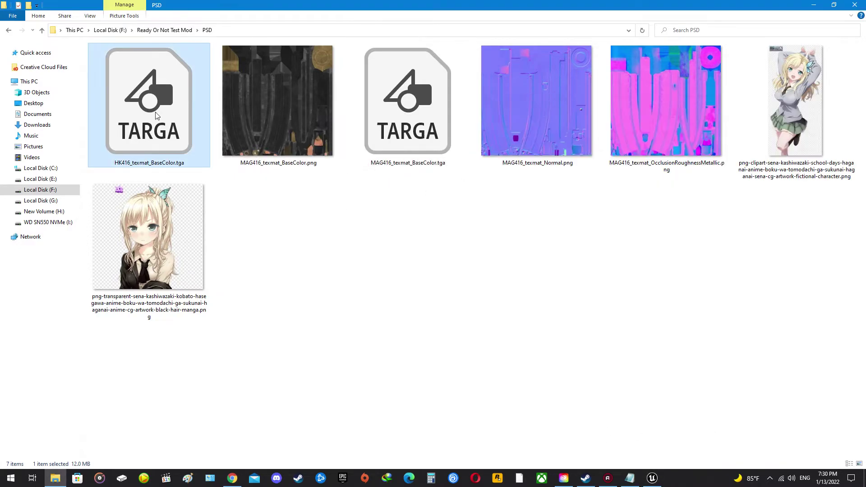
{"action": "key", "text": "Delete"}
Switch back to Unreal Engine and open the imported MAG416_texmat_BaseColor texture to examine the character images on it
{"action": "left_click", "coordinate": [652, 478]}
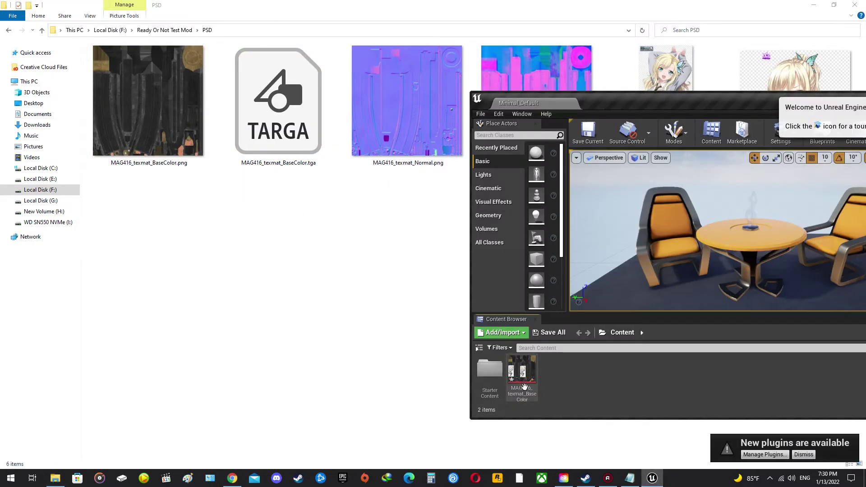
{"action": "left_click_drag", "start_coordinate": [658, 104], "coordinate": [181, 1]}
{"action": "left_click", "coordinate": [51, 370]}
{"action": "double_click", "coordinate": [51, 370]}
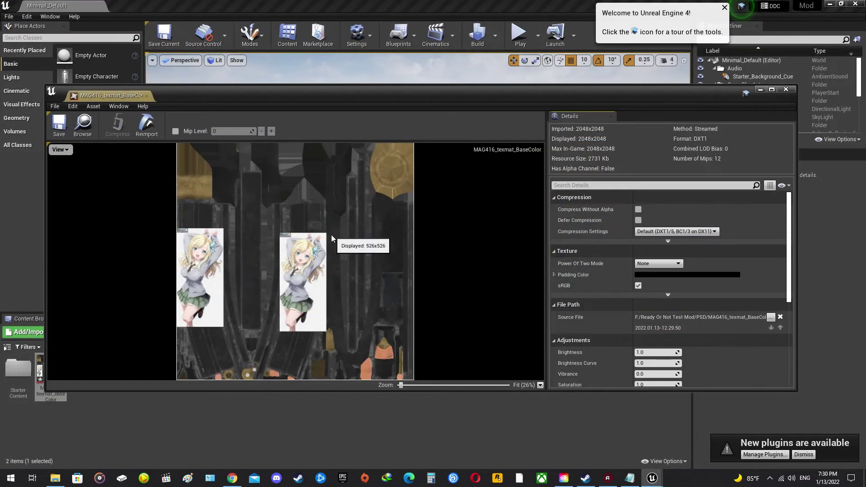
{"action": "left_click", "coordinate": [786, 89]}
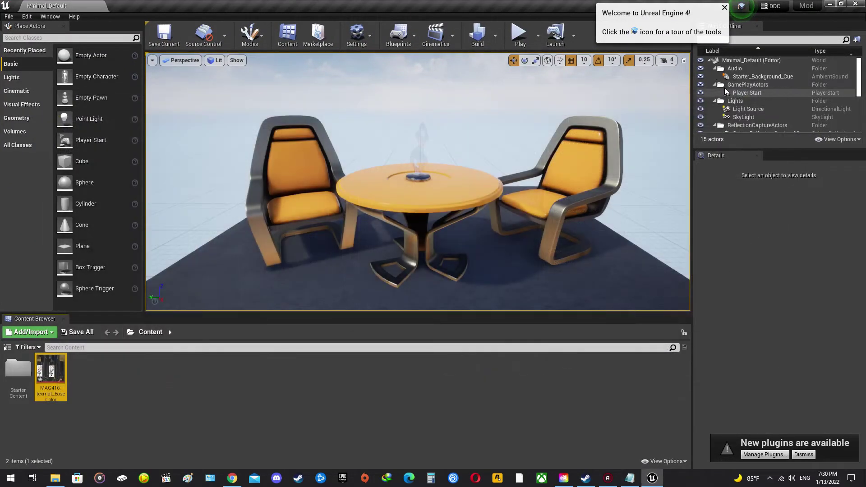
Save all project assets and cook the project content for Windows
{"action": "left_click", "coordinate": [78, 332]}
{"action": "left_click", "coordinate": [509, 321]}
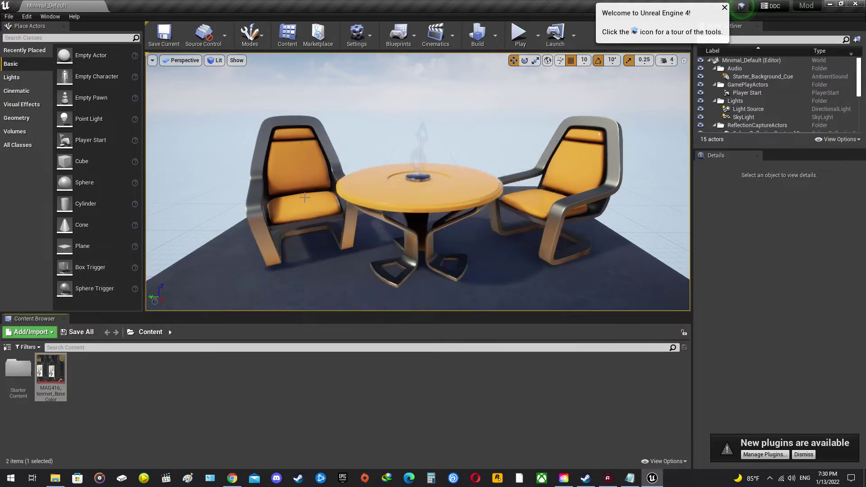
{"action": "left_click", "coordinate": [9, 16]}
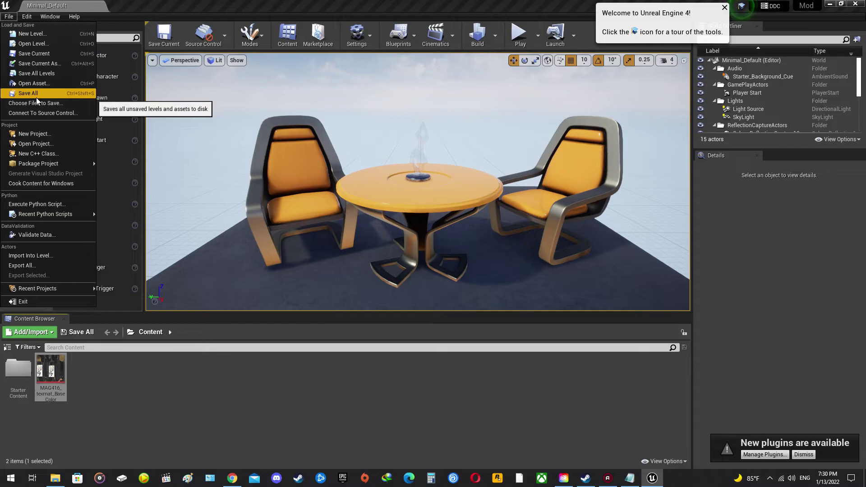
{"action": "left_click", "coordinate": [23, 184]}
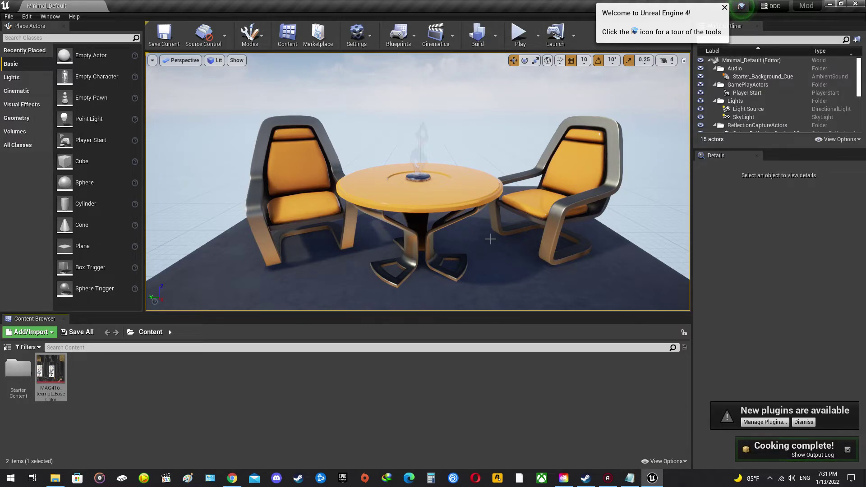
{"action": "left_click", "coordinate": [830, 4]}
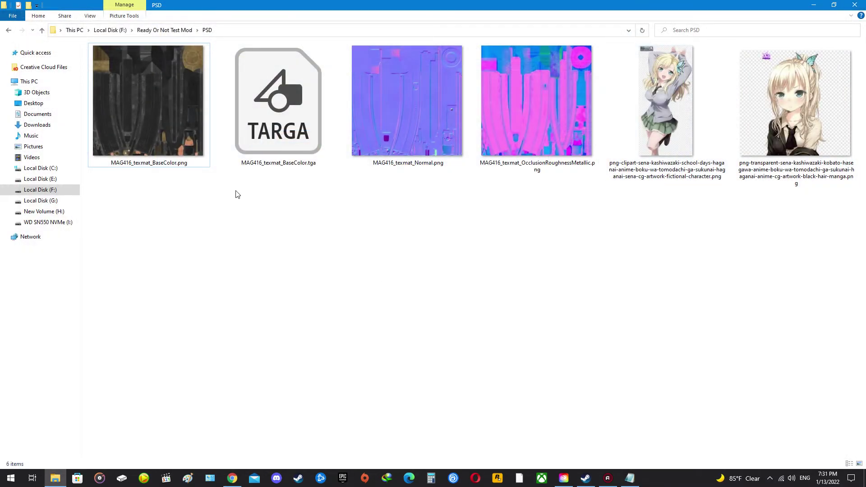
Open the cooked content folder at I:\Unreal Projects\Mod\Saved\Cooked\WindowsNoEditor\Mod\Content in File Explorer
{"action": "left_click", "coordinate": [285, 108]}
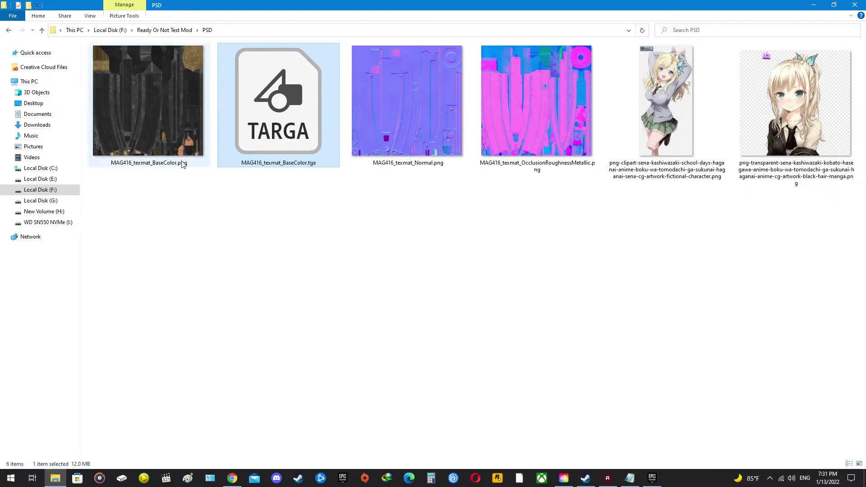
{"action": "left_click", "coordinate": [52, 225]}
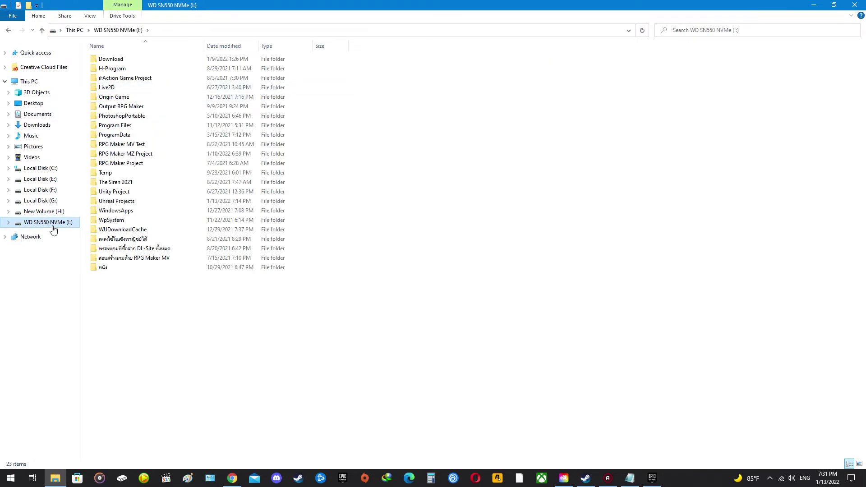
{"action": "left_click", "coordinate": [128, 203]}
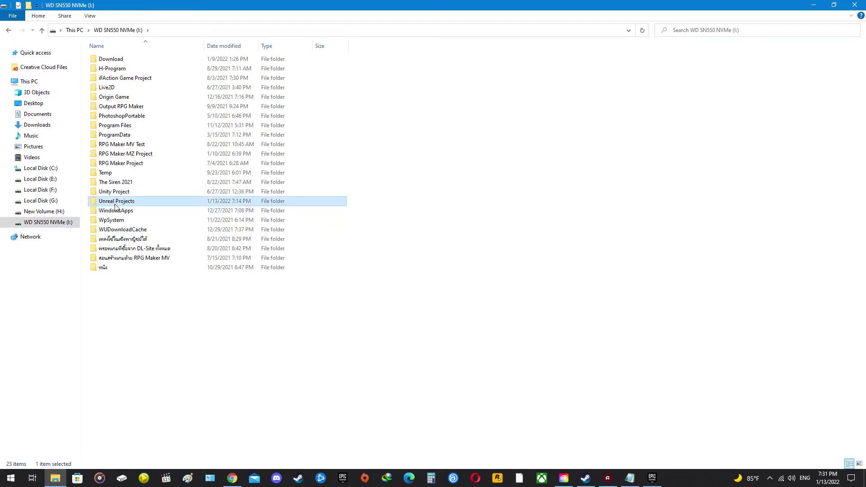
{"action": "double_click", "coordinate": [114, 201]}
{"action": "double_click", "coordinate": [112, 61]}
{"action": "double_click", "coordinate": [110, 106]}
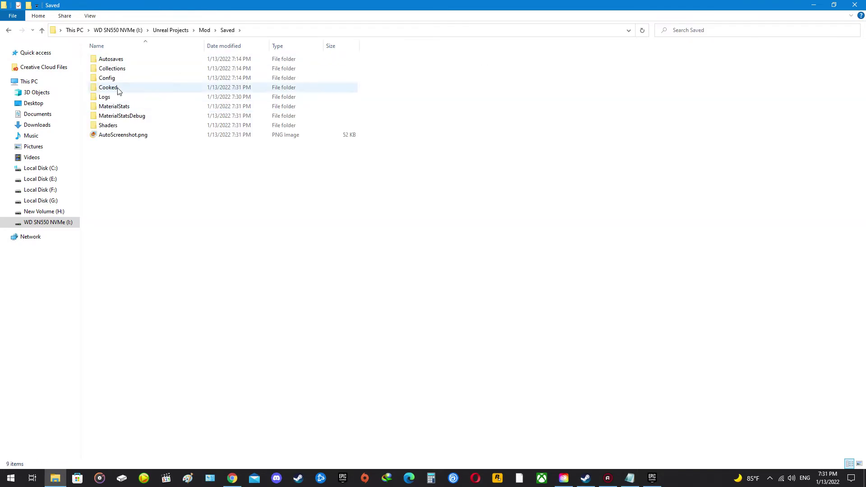
{"action": "double_click", "coordinate": [111, 88]}
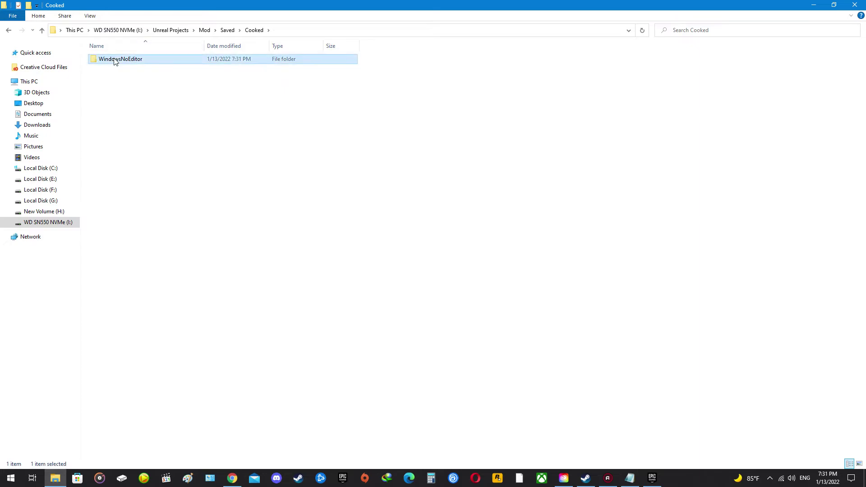
{"action": "double_click", "coordinate": [116, 60]}
{"action": "double_click", "coordinate": [113, 72]}
{"action": "double_click", "coordinate": [108, 60]}
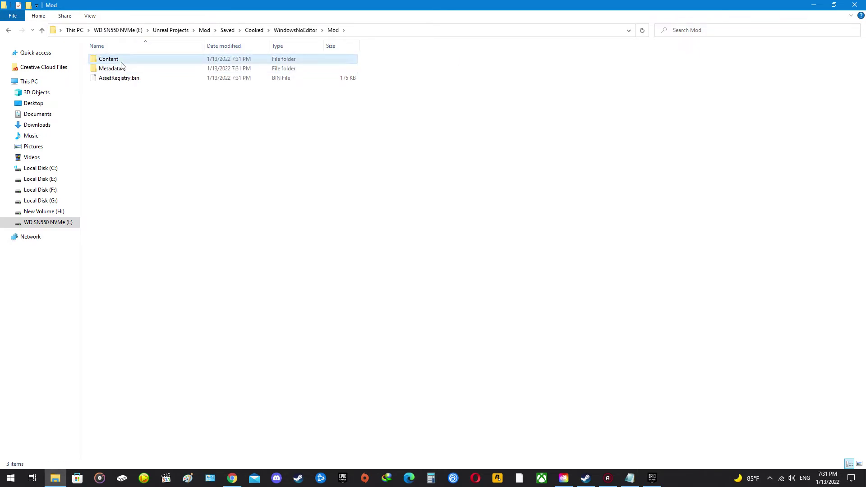
Cut the three MAG416_texmat_BaseColor files with the extensions uasset, ubulk and uexp
{"action": "left_click_drag", "start_coordinate": [372, 69], "coordinate": [129, 96]}
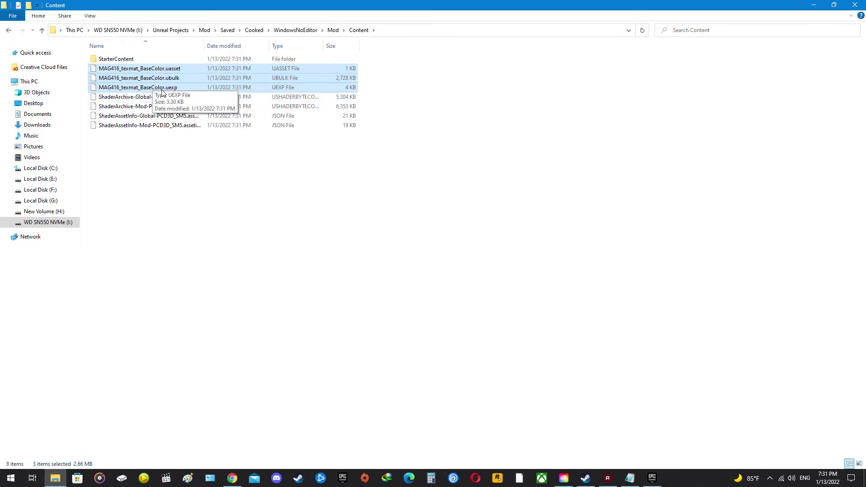
{"action": "right_click", "coordinate": [156, 88]}
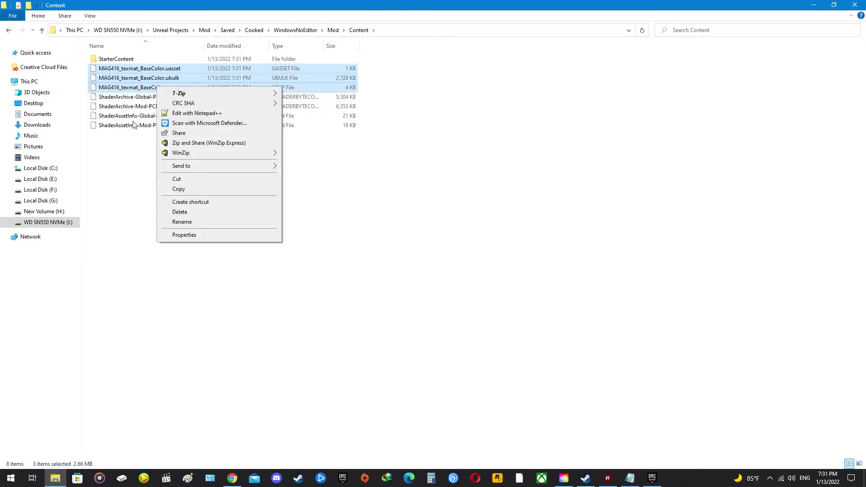
{"action": "left_click", "coordinate": [175, 182]}
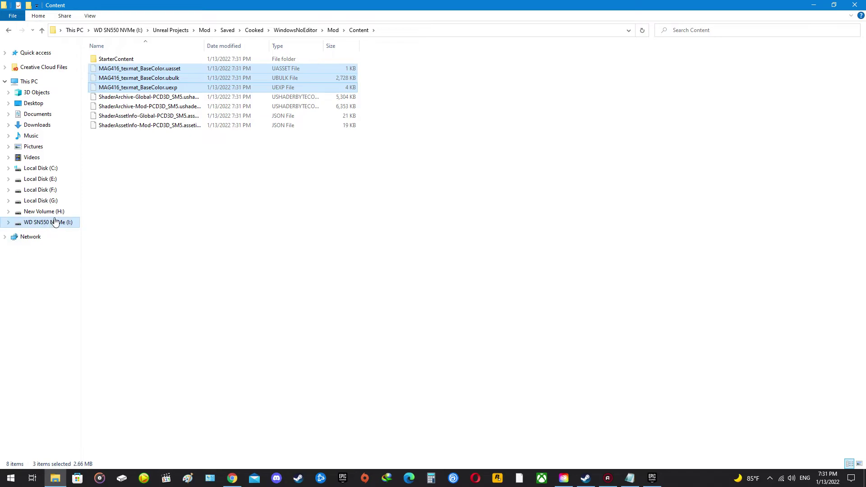
Create a new folder in F:\Ready Or Not Test Mod\Mod Test, keeping the default name
{"action": "left_click", "coordinate": [49, 191]}
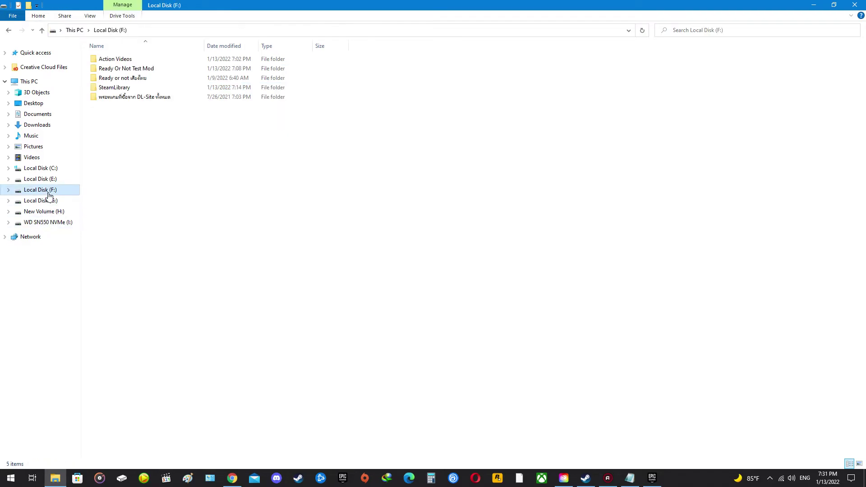
{"action": "left_click", "coordinate": [124, 79]}
{"action": "double_click", "coordinate": [123, 69]}
{"action": "double_click", "coordinate": [116, 78]}
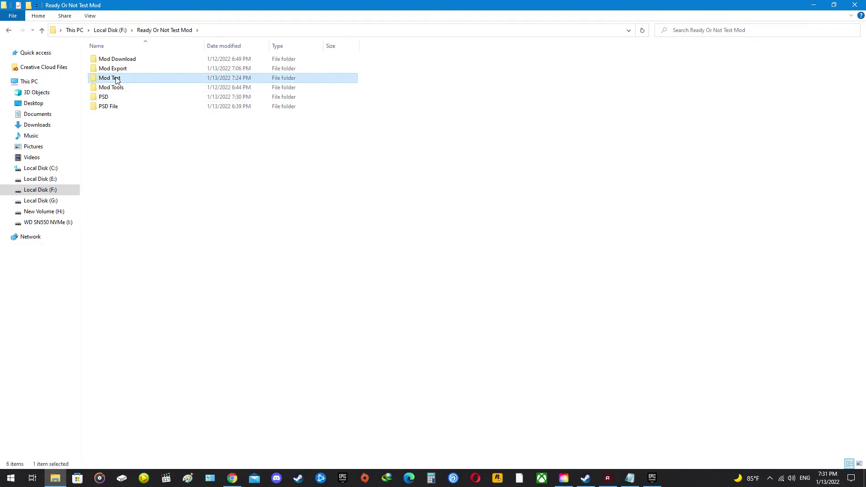
{"action": "right_click", "coordinate": [266, 141]}
{"action": "mouse_move", "coordinate": [322, 260]}
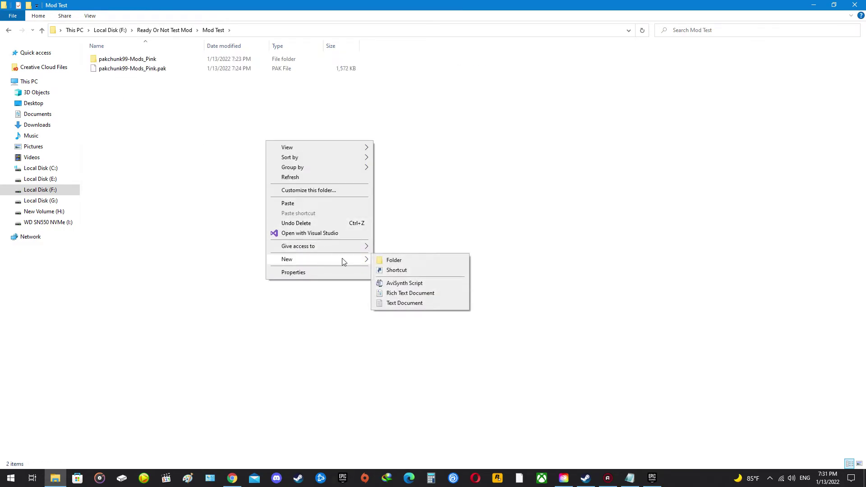
{"action": "left_click", "coordinate": [388, 259]}
{"action": "left_click", "coordinate": [329, 245]}
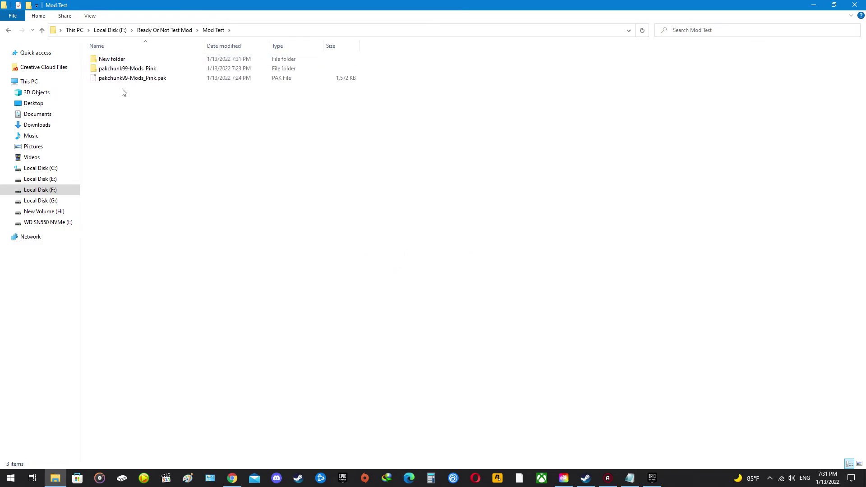
Paste the cut MAG416 texture files into the new folder
{"action": "double_click", "coordinate": [126, 63]}
{"action": "right_click", "coordinate": [228, 126]}
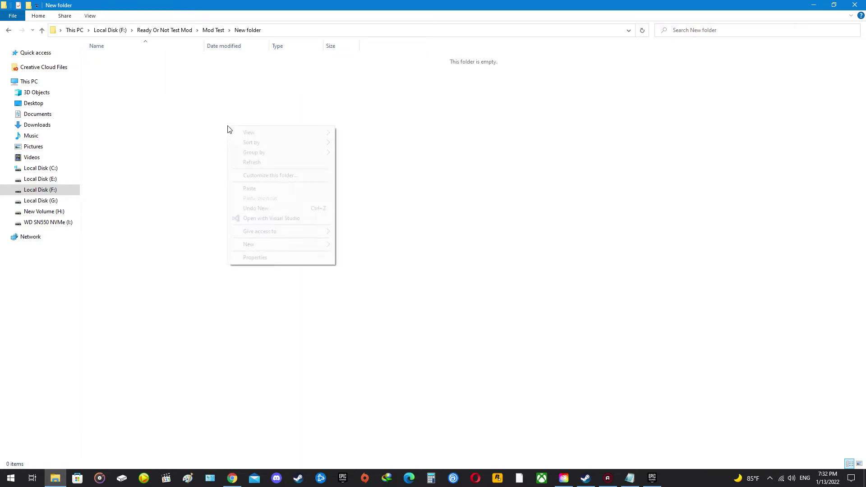
{"action": "left_click", "coordinate": [249, 188]}
Rename the new folder in Mod Test as pakchunk99-Mods_Pic, reusing the pakchunk99-Mods_Pink folder's name as its base
{"action": "left_click", "coordinate": [163, 31]}
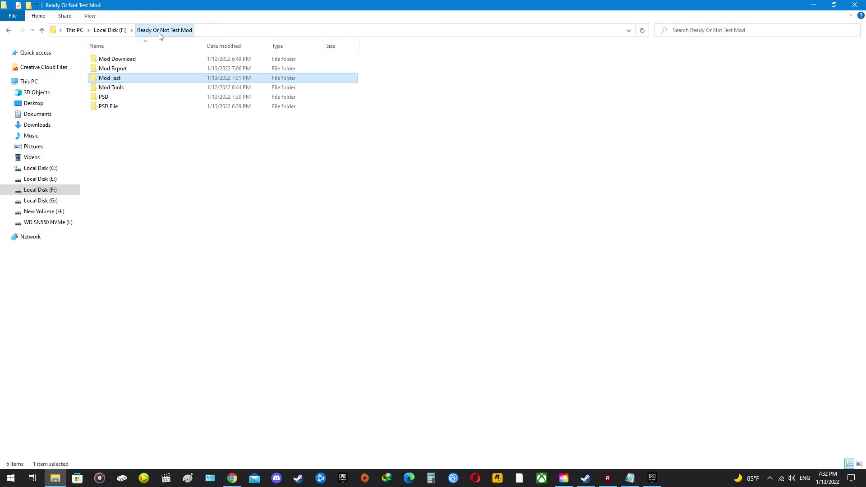
{"action": "double_click", "coordinate": [116, 82]}
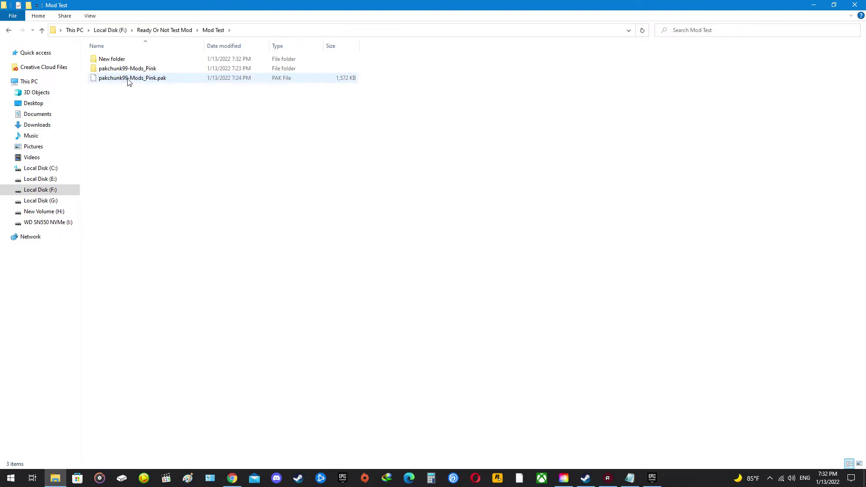
{"action": "left_click", "coordinate": [138, 70]}
{"action": "right_click", "coordinate": [146, 73]}
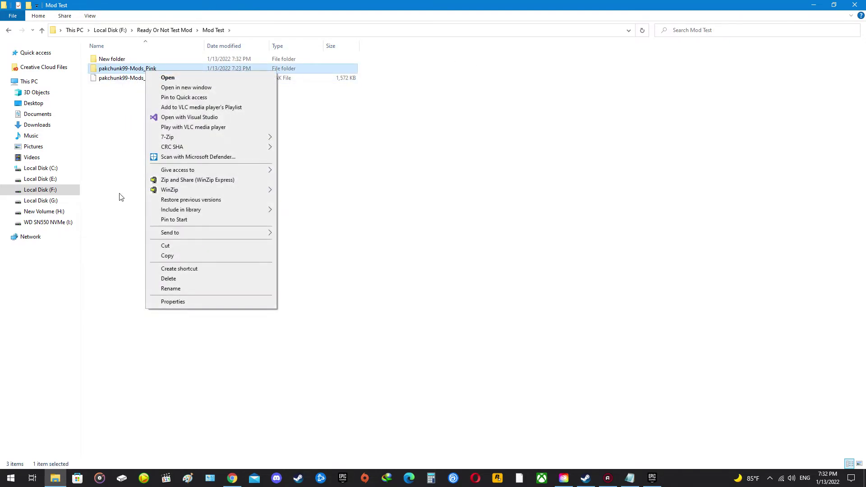
{"action": "left_click", "coordinate": [171, 288]}
{"action": "key", "text": "ctrl+c"}
{"action": "right_click", "coordinate": [126, 61]}
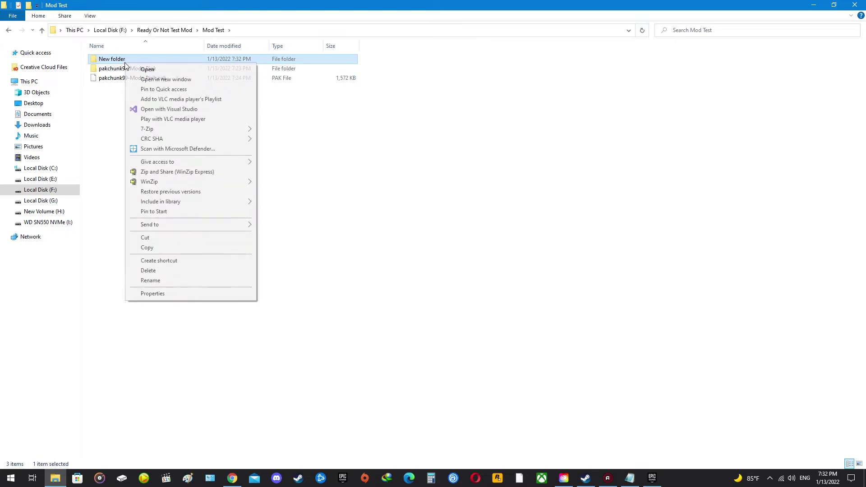
{"action": "left_click", "coordinate": [150, 280]}
{"action": "key", "text": "ctrl+v"}
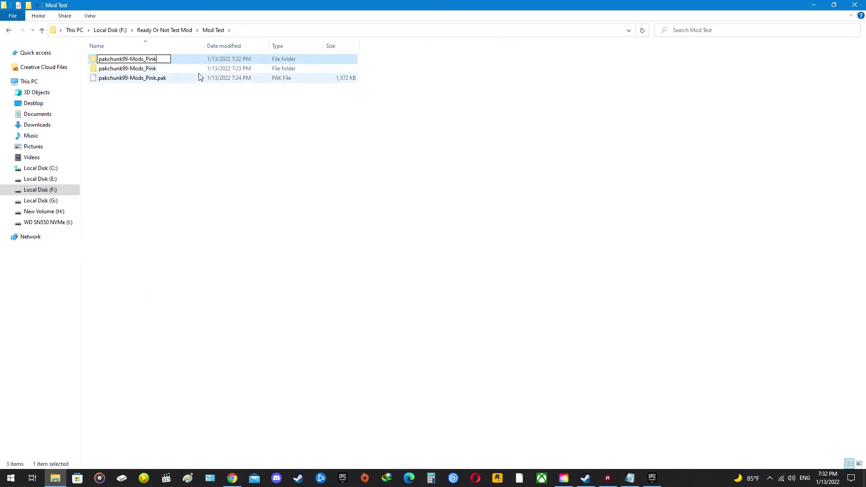
{"action": "type", "text": "ictire"}
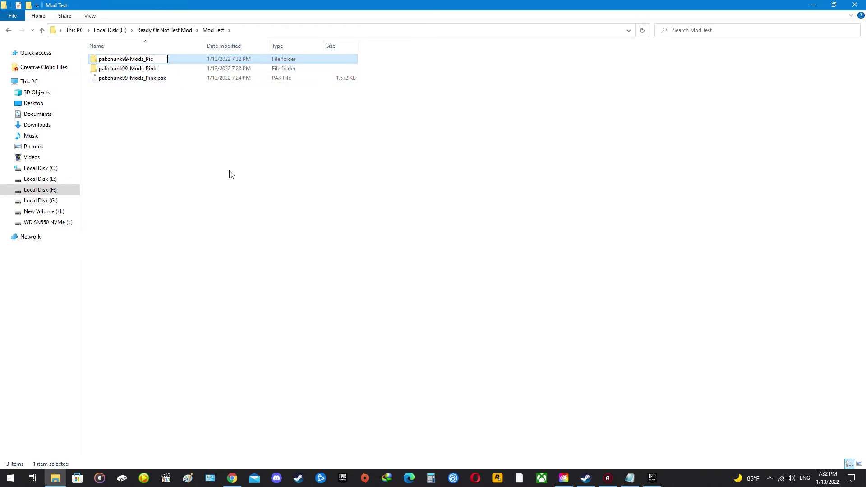
{"action": "left_click", "coordinate": [195, 153]}
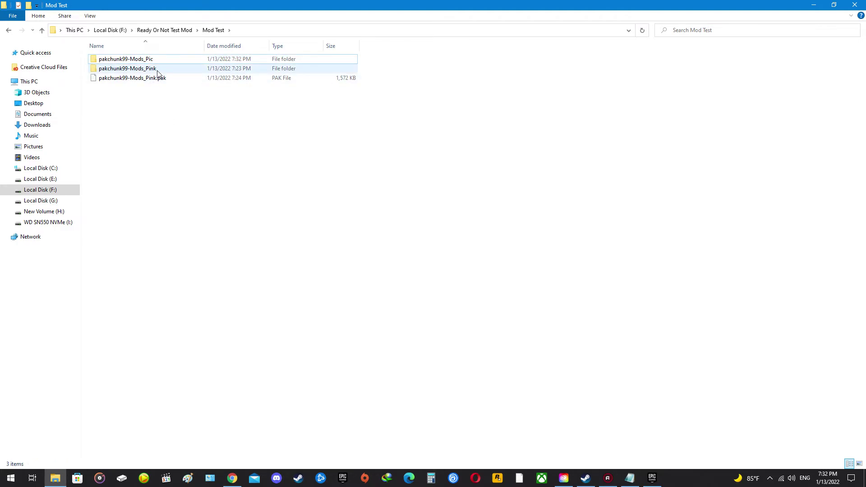
Check the folder structure inside pakchunk99-Mods_Pink down to Weapons and copy its top-level Content folder
{"action": "double_click", "coordinate": [136, 68]}
{"action": "double_click", "coordinate": [112, 59]}
{"action": "double_click", "coordinate": [112, 59]}
{"action": "double_click", "coordinate": [114, 60]}
{"action": "double_click", "coordinate": [115, 61]}
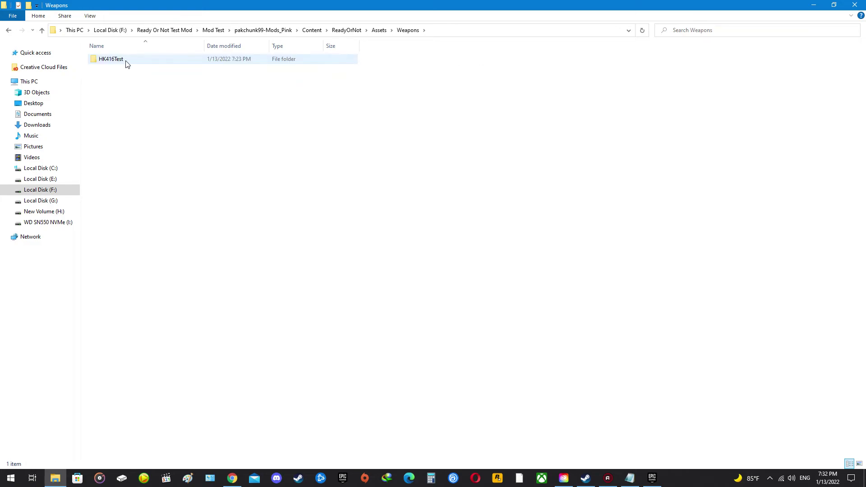
{"action": "left_click", "coordinate": [157, 62]}
{"action": "left_click", "coordinate": [284, 31]}
{"action": "right_click", "coordinate": [120, 61]}
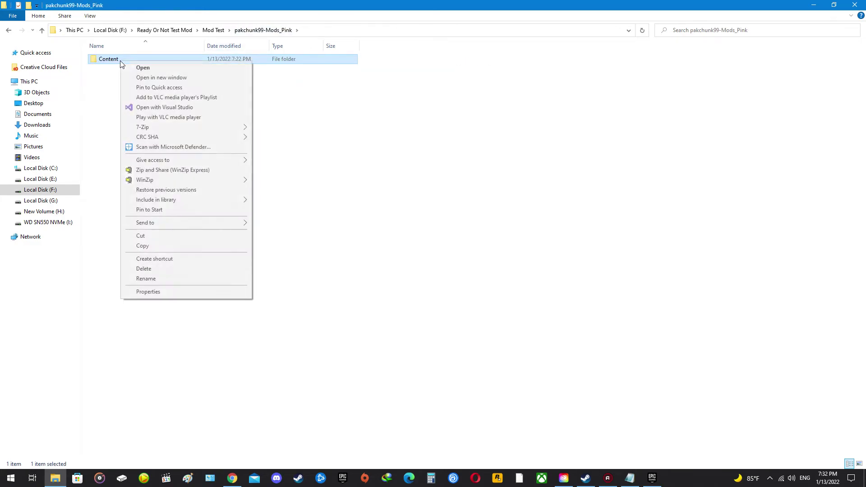
{"action": "left_click", "coordinate": [141, 246]}
Paste the copied Content folder into the pakchunk99-Mods_Pic folder
{"action": "left_click", "coordinate": [213, 29]}
{"action": "left_click", "coordinate": [146, 62]}
{"action": "right_click", "coordinate": [205, 136]}
{"action": "left_click", "coordinate": [226, 195]}
Delete all files in Content\ReadyOrNot\Assets\Weapons\HK416Test inside pakchunk99-Mods_Pic
{"action": "double_click", "coordinate": [134, 62]}
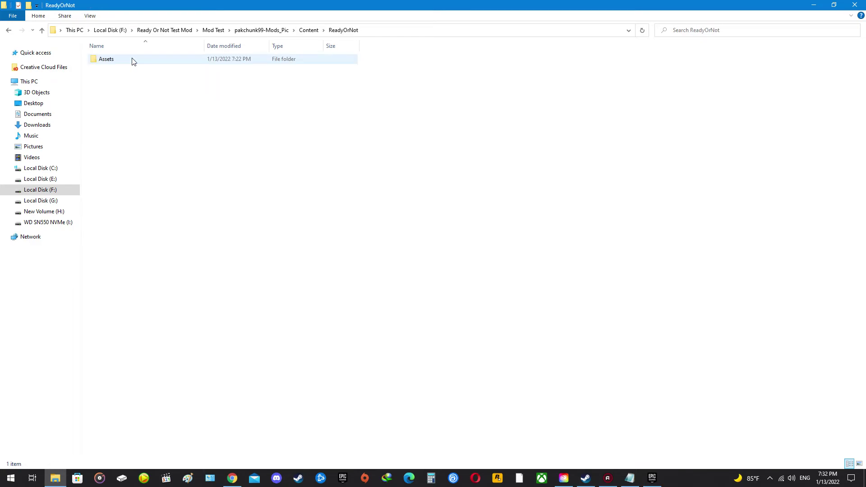
{"action": "left_click", "coordinate": [134, 61]}
{"action": "double_click", "coordinate": [128, 65]}
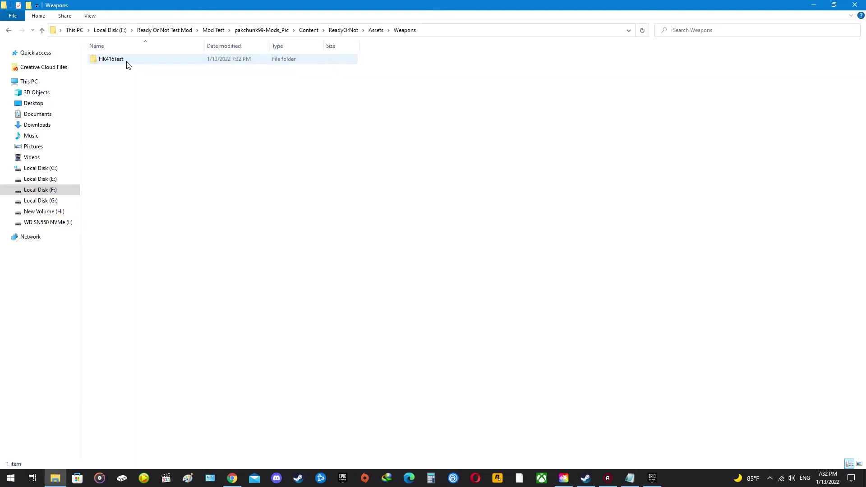
{"action": "double_click", "coordinate": [133, 66]}
{"action": "left_click_drag", "start_coordinate": [190, 153], "coordinate": [133, 58]}
{"action": "key", "text": "Delete"}
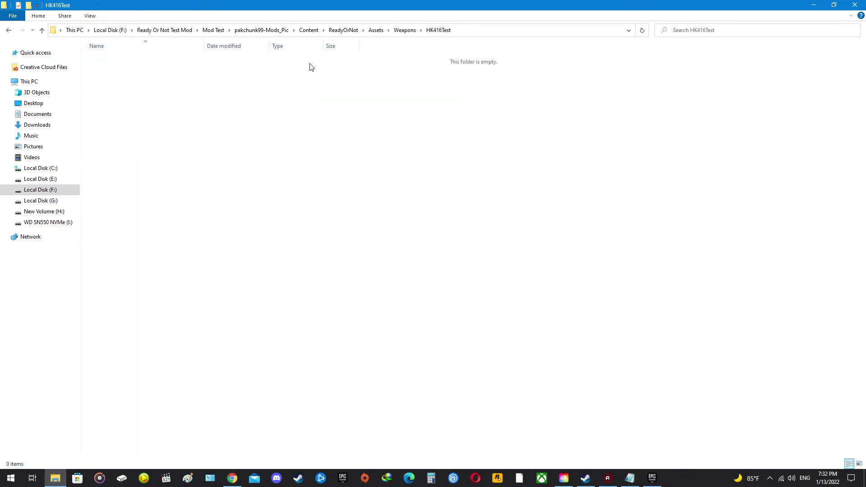
Move the three MAG416_texmat_BaseColor files from pakchunk99-Mods_Pic into its Content\ReadyOrNot\Assets\Weapons\HK416Test folder
{"action": "left_click", "coordinate": [251, 31]}
{"action": "left_click_drag", "start_coordinate": [170, 131], "coordinate": [136, 71]}
{"action": "right_click", "coordinate": [136, 71]}
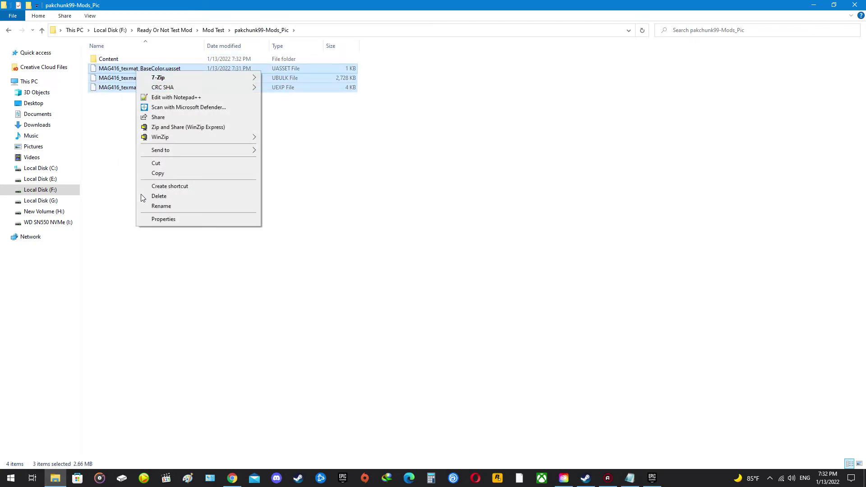
{"action": "left_click", "coordinate": [166, 166]}
{"action": "double_click", "coordinate": [110, 59]}
{"action": "double_click", "coordinate": [110, 59]}
{"action": "double_click", "coordinate": [110, 59]}
{"action": "double_click", "coordinate": [110, 59]}
{"action": "right_click", "coordinate": [171, 101]}
{"action": "left_click", "coordinate": [208, 161]}
{"action": "left_click", "coordinate": [317, 151]}
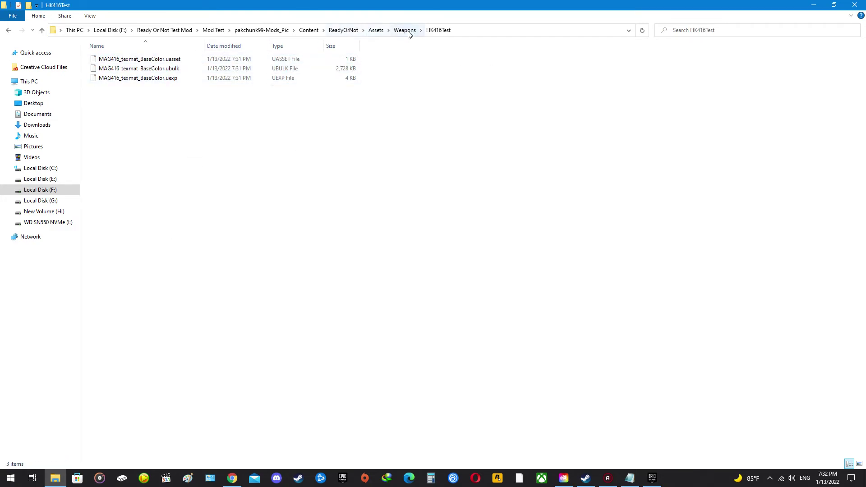
Return to the Mod Test folder and select the pakchunk99-Mods_Pic folder
{"action": "left_click", "coordinate": [260, 32]}
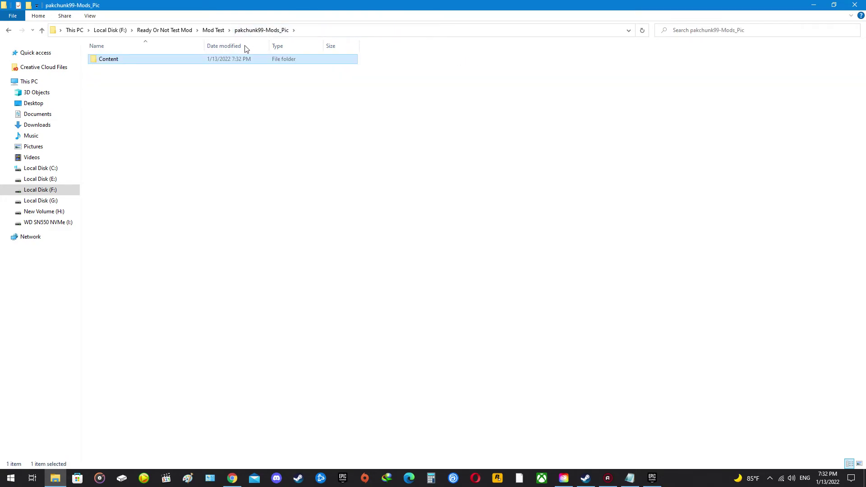
{"action": "left_click", "coordinate": [218, 33]}
{"action": "left_click", "coordinate": [194, 134]}
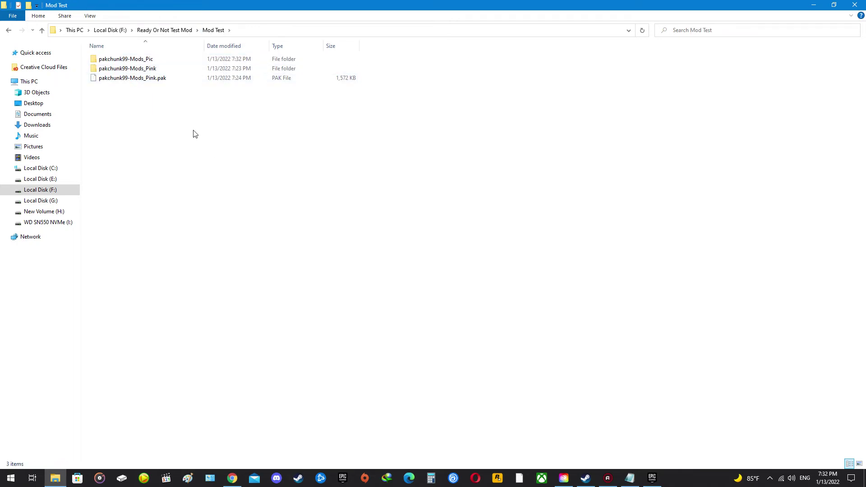
{"action": "left_click", "coordinate": [149, 63]}
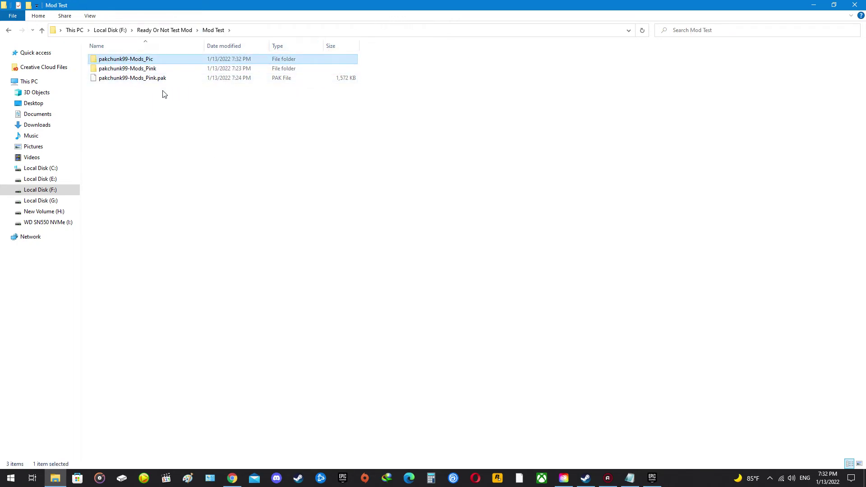
Open the WD SN550 NVMe (I:) drive in a separate window placed beside a reduced Mod Test window
{"action": "left_click_drag", "start_coordinate": [397, 8], "coordinate": [621, 61]}
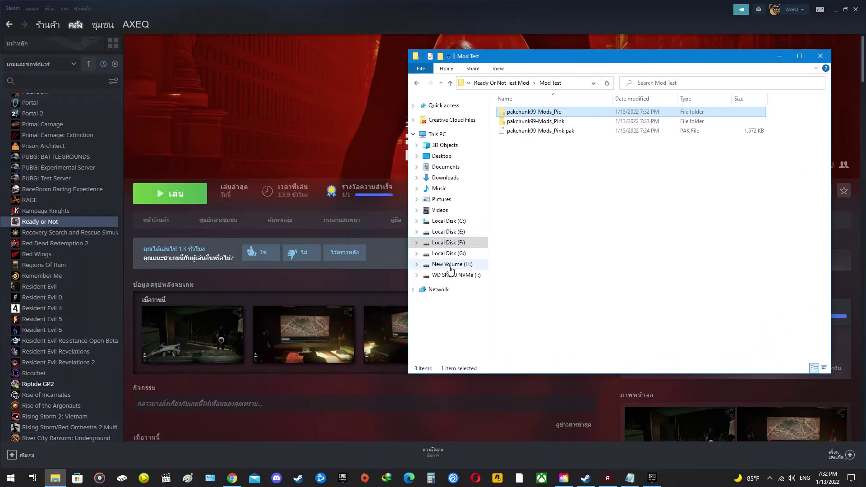
{"action": "right_click", "coordinate": [457, 279]}
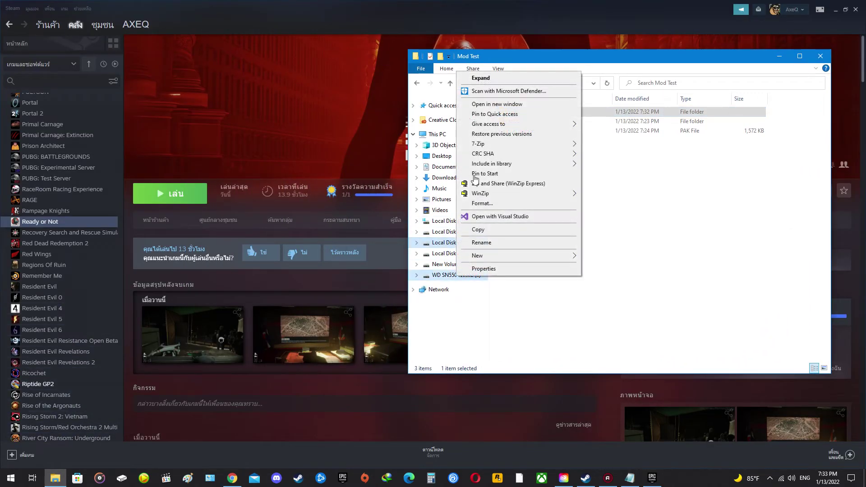
{"action": "left_click", "coordinate": [498, 103]}
{"action": "left_click_drag", "start_coordinate": [587, 73], "coordinate": [155, 74]}
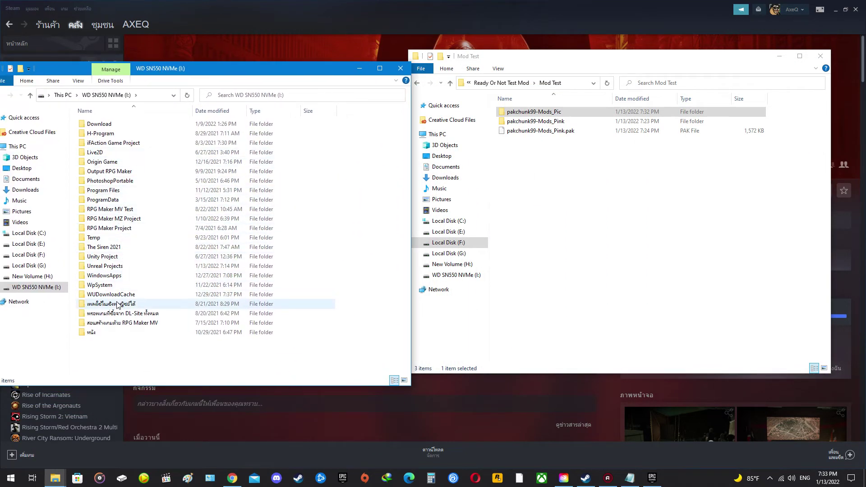
Open the folder Program Files\Epic Games\UE_4.27\Engine\Binaries\Win64 on the I: drive
{"action": "double_click", "coordinate": [103, 189]}
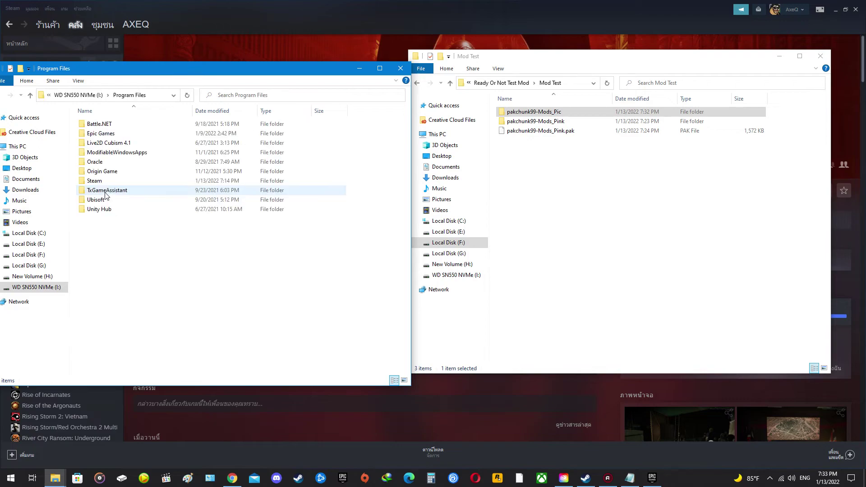
{"action": "double_click", "coordinate": [103, 136]}
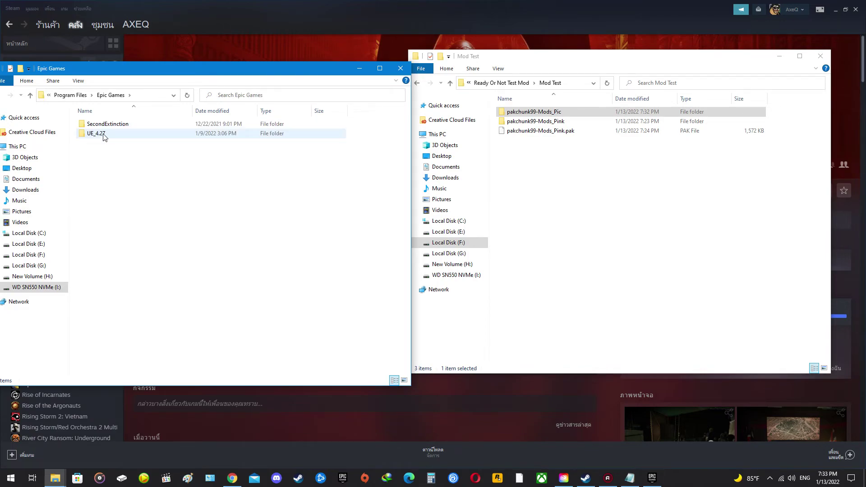
{"action": "double_click", "coordinate": [103, 134]}
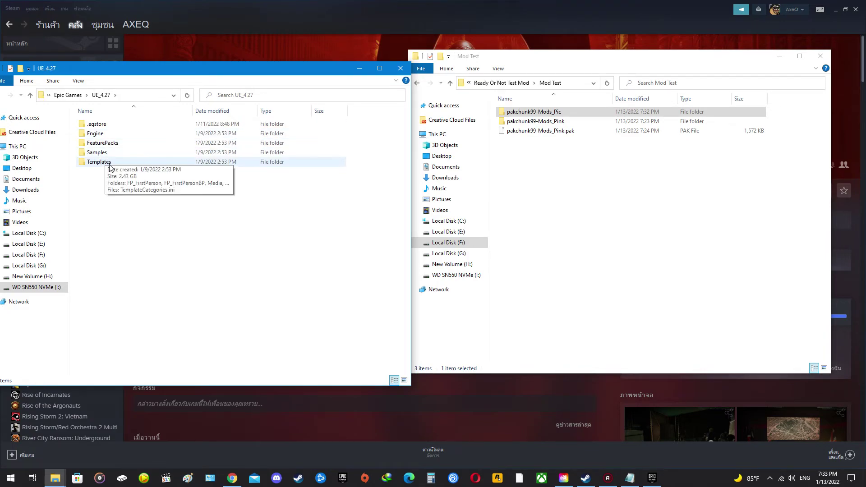
{"action": "left_click", "coordinate": [106, 136]}
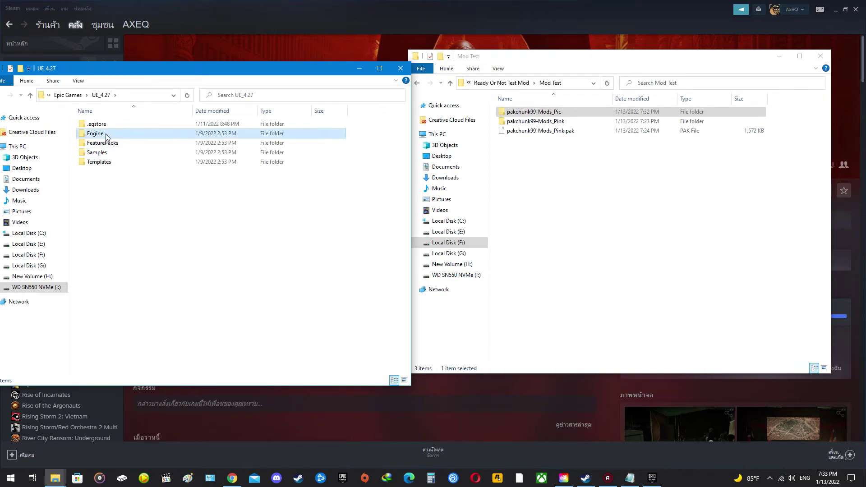
{"action": "double_click", "coordinate": [105, 136]}
{"action": "left_click", "coordinate": [106, 125]}
{"action": "double_click", "coordinate": [107, 125]}
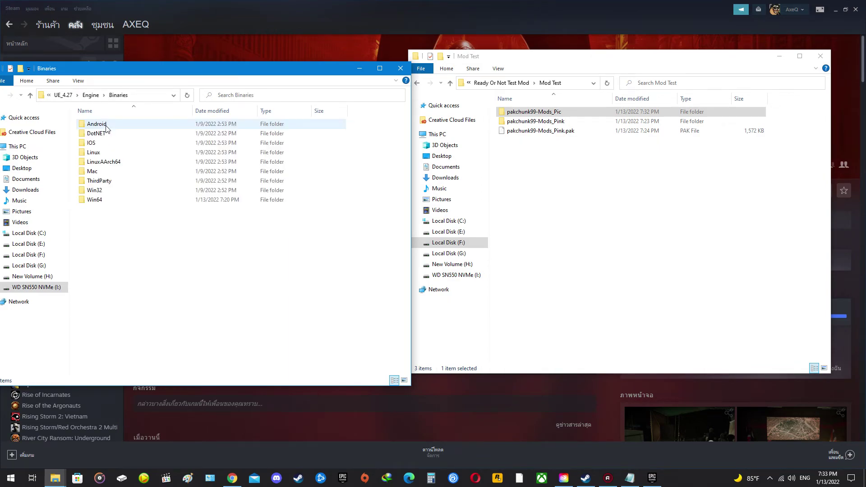
{"action": "double_click", "coordinate": [97, 200]}
Look through the Win64 folder's file list for the Unrealpak.bat batch file
{"action": "scroll", "coordinate": [142, 248], "scroll_direction": "down", "scroll_amount": 5}
{"action": "scroll", "coordinate": [142, 248], "scroll_direction": "down", "scroll_amount": 20}
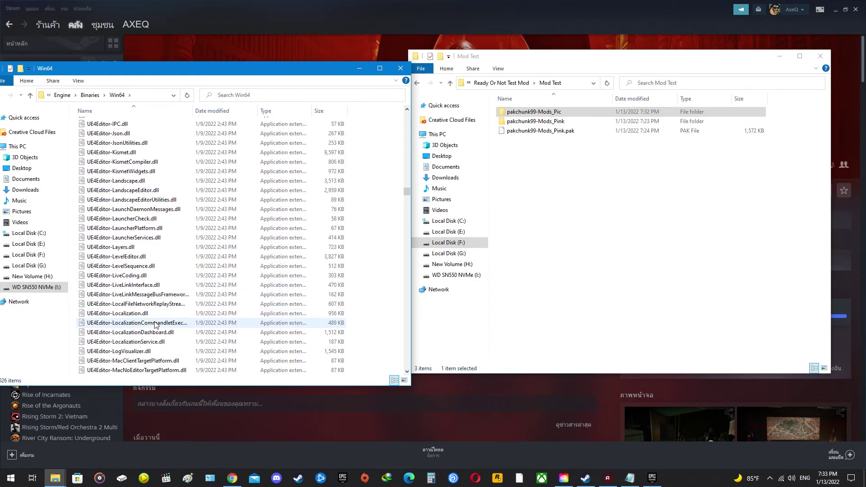
{"action": "scroll", "coordinate": [175, 342], "scroll_direction": "down", "scroll_amount": 20}
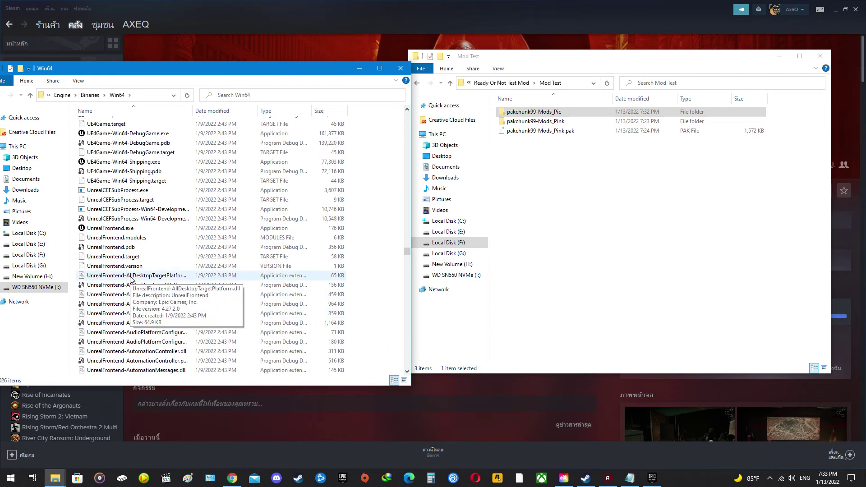
{"action": "scroll", "coordinate": [127, 251], "scroll_direction": "down", "scroll_amount": 10}
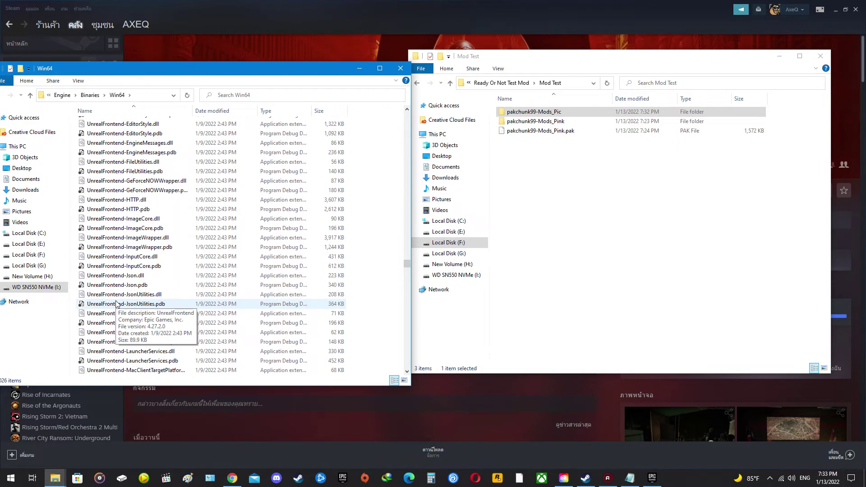
{"action": "scroll", "coordinate": [116, 308], "scroll_direction": "down", "scroll_amount": 10}
{"action": "scroll", "coordinate": [118, 328], "scroll_direction": "down", "scroll_amount": 20}
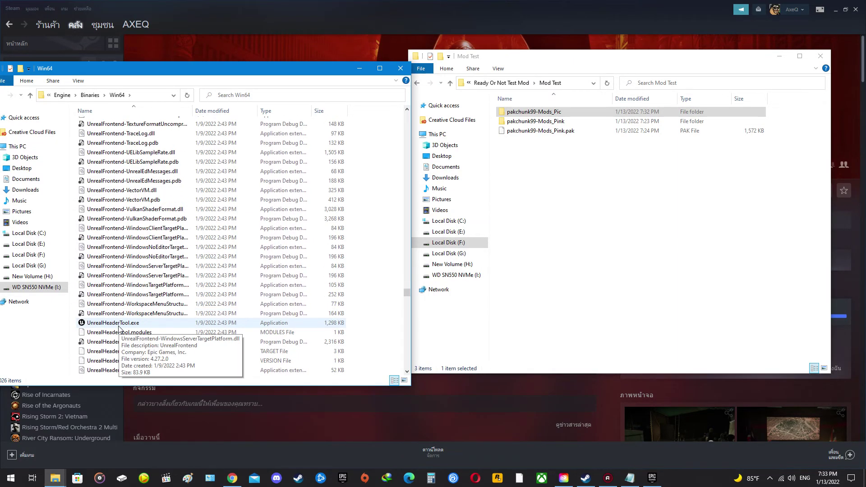
{"action": "scroll", "coordinate": [109, 313], "scroll_direction": "down", "scroll_amount": 15}
{"action": "scroll", "coordinate": [123, 324], "scroll_direction": "down", "scroll_amount": 10}
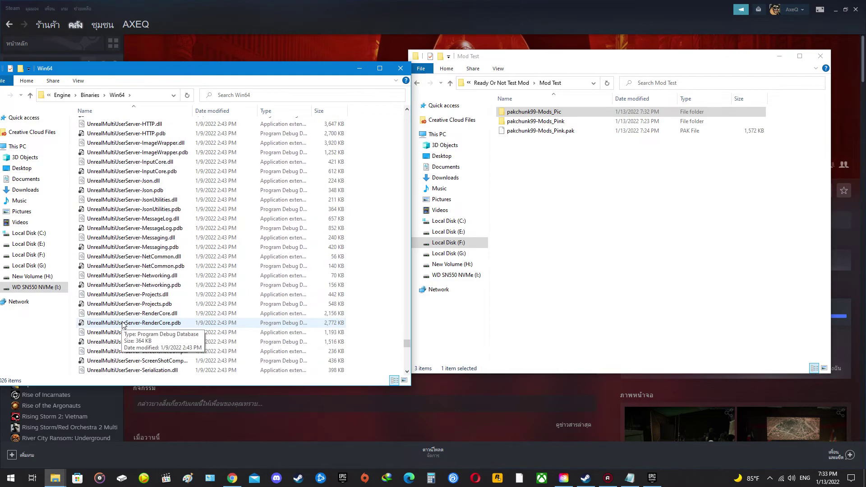
{"action": "scroll", "coordinate": [125, 324], "scroll_direction": "down", "scroll_amount": 3}
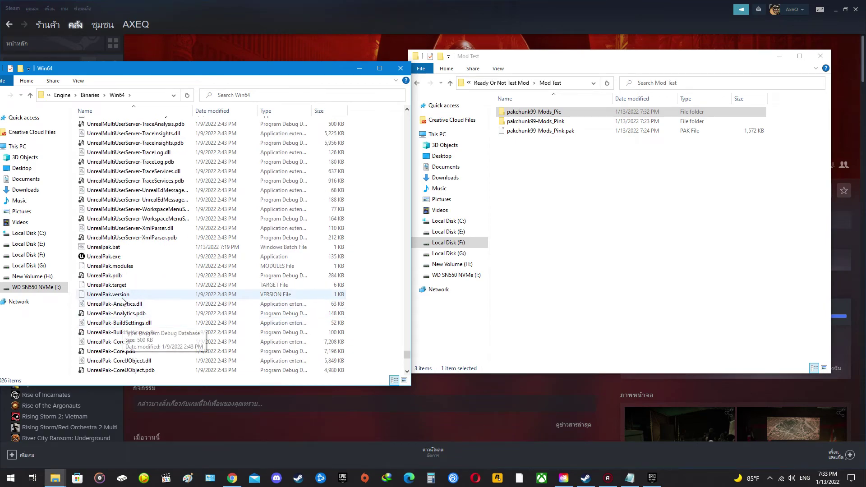
{"action": "scroll", "coordinate": [145, 276], "scroll_direction": "down", "scroll_amount": 8}
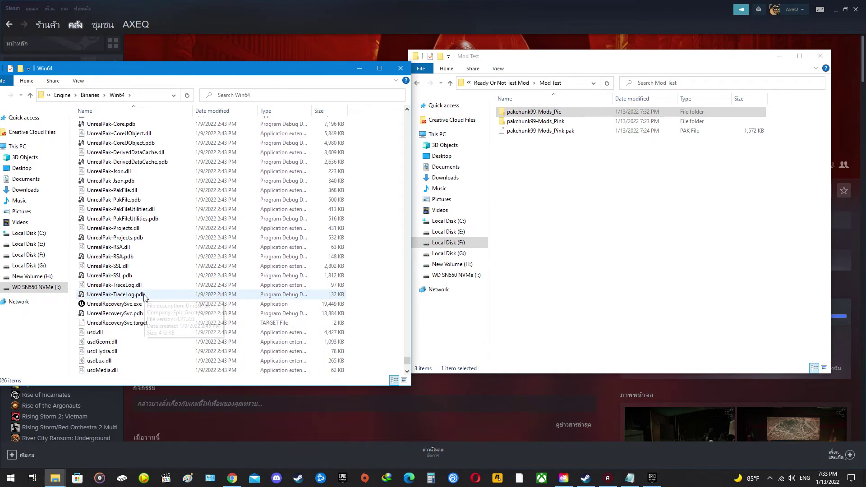
{"action": "scroll", "coordinate": [141, 303], "scroll_direction": "down", "scroll_amount": 2}
{"action": "scroll", "coordinate": [141, 311], "scroll_direction": "up", "scroll_amount": 12}
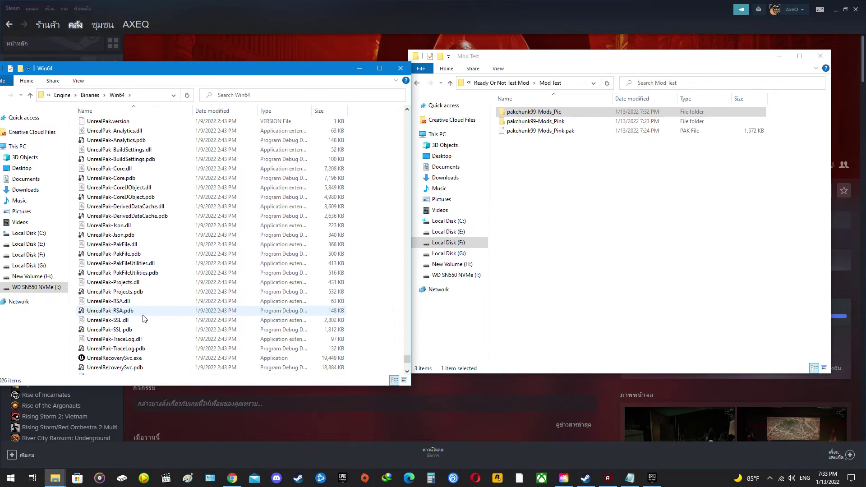
{"action": "scroll", "coordinate": [119, 271], "scroll_direction": "up", "scroll_amount": 20}
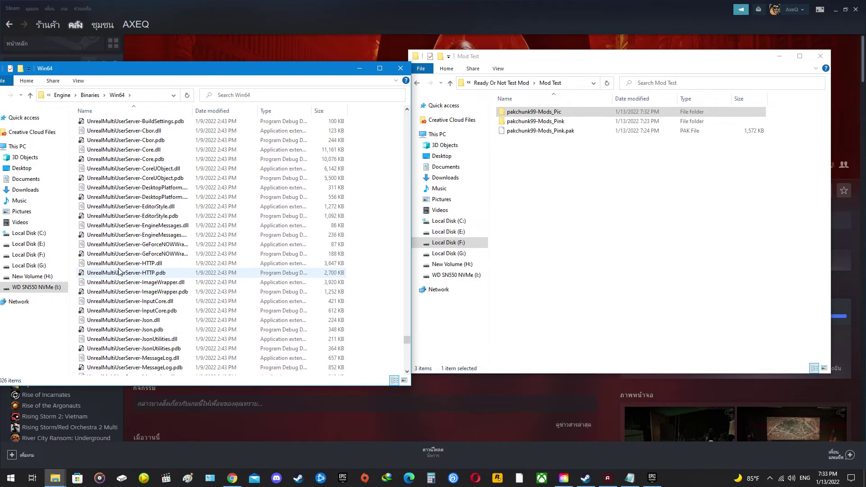
{"action": "scroll", "coordinate": [119, 271], "scroll_direction": "up", "scroll_amount": 4}
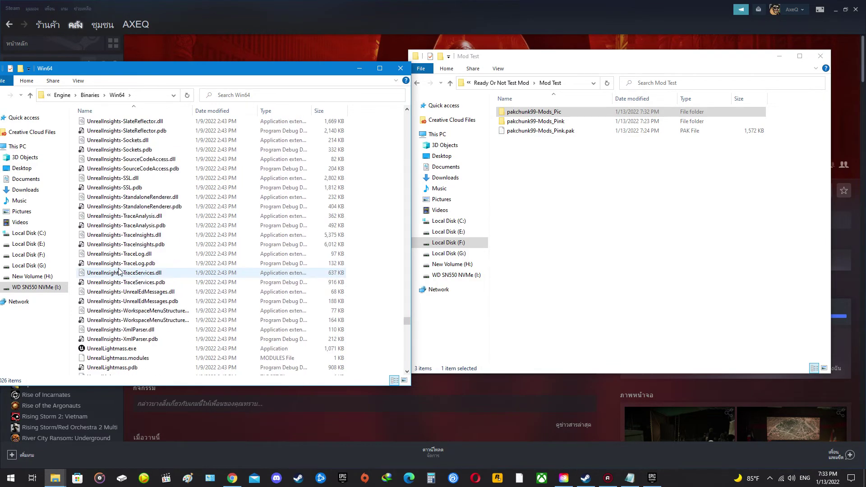
{"action": "scroll", "coordinate": [120, 271], "scroll_direction": "up", "scroll_amount": 7}
{"action": "scroll", "coordinate": [119, 271], "scroll_direction": "up", "scroll_amount": 6}
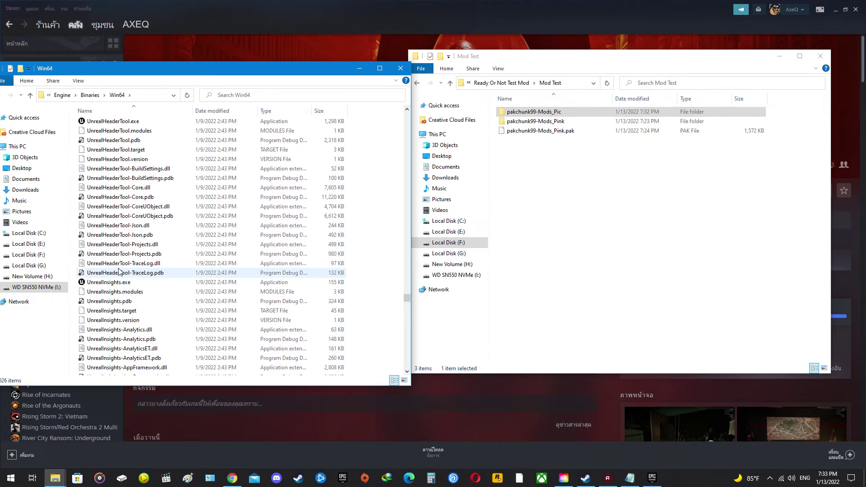
{"action": "scroll", "coordinate": [120, 272], "scroll_direction": "up", "scroll_amount": 15}
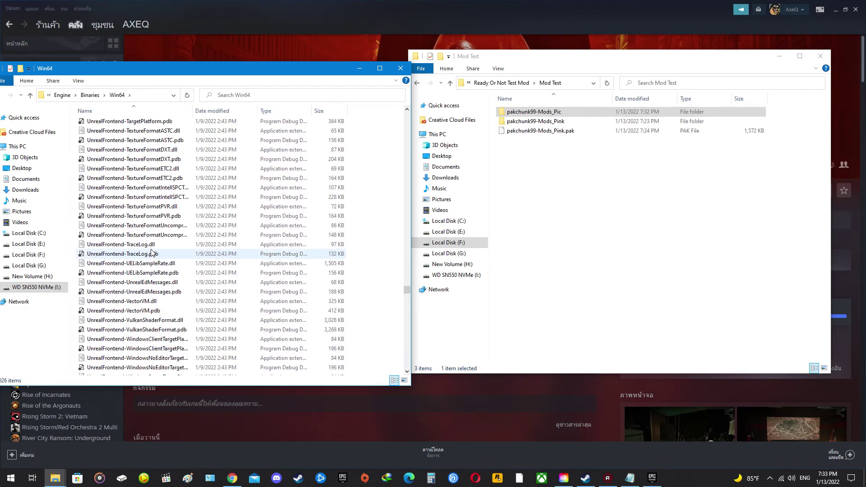
{"action": "scroll", "coordinate": [151, 253], "scroll_direction": "up", "scroll_amount": 20}
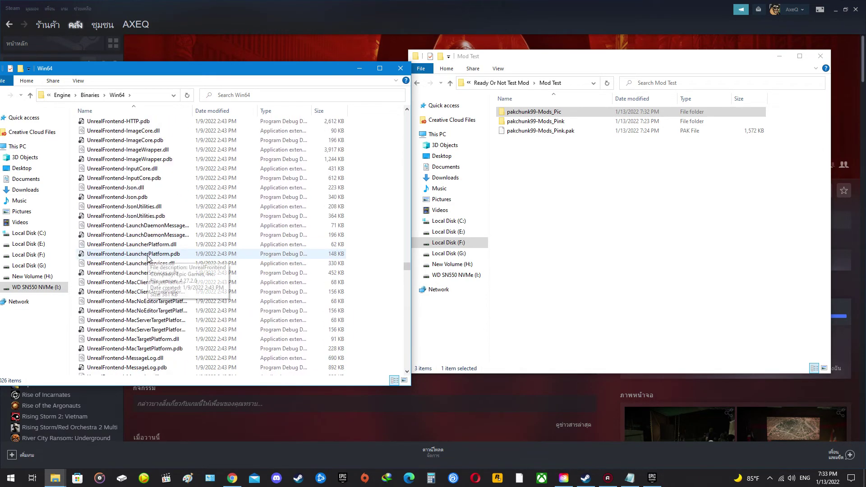
{"action": "scroll", "coordinate": [149, 258], "scroll_direction": "up", "scroll_amount": 6}
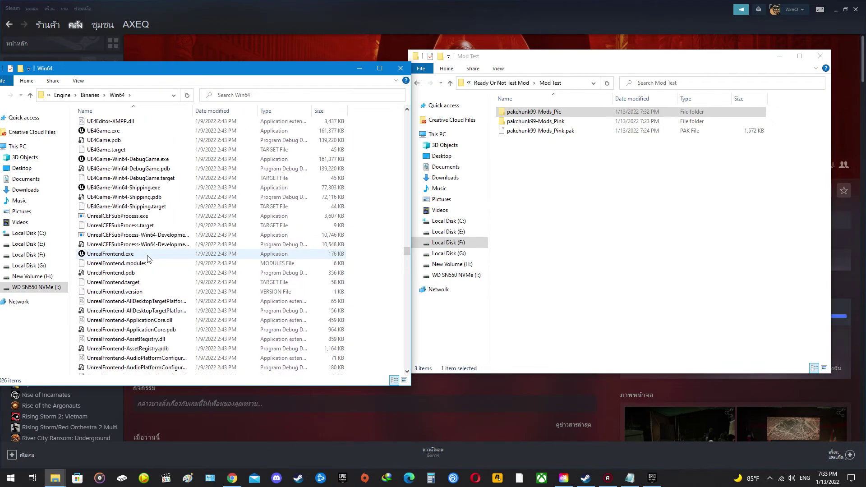
{"action": "scroll", "coordinate": [149, 270], "scroll_direction": "up", "scroll_amount": 10}
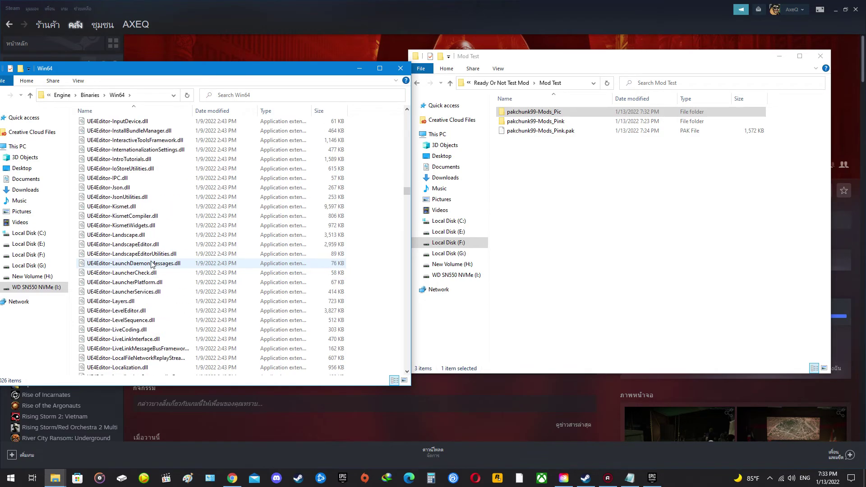
{"action": "scroll", "coordinate": [326, 169], "scroll_direction": "up", "scroll_amount": 12}
{"action": "left_click_drag", "start_coordinate": [405, 183], "coordinate": [397, 253]}
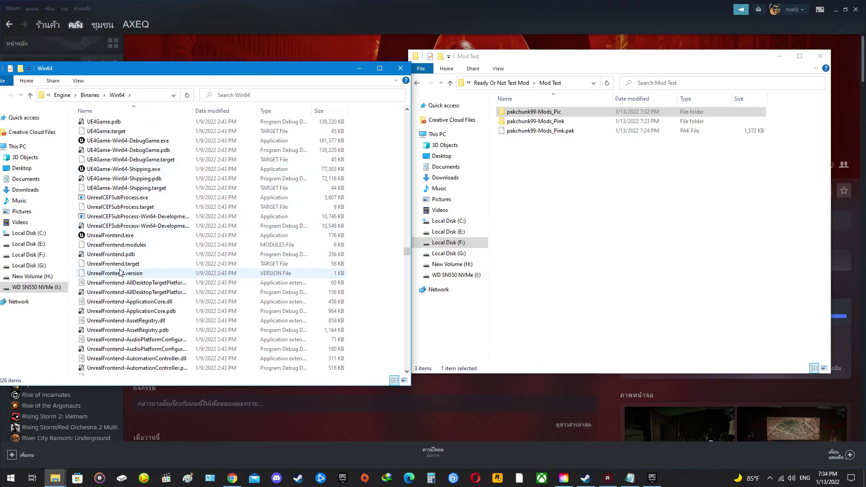
Pack the pakchunk99-Mods_Pic folder into a .pak file with Unrealpak.bat from the Win64 folder and dismiss the console
{"action": "scroll", "coordinate": [117, 270], "scroll_direction": "down", "scroll_amount": 10}
{"action": "scroll", "coordinate": [114, 289], "scroll_direction": "down", "scroll_amount": 20}
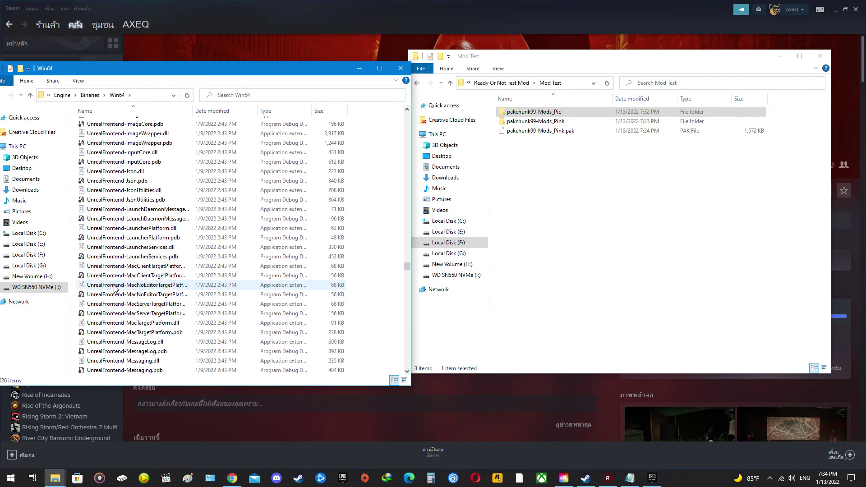
{"action": "scroll", "coordinate": [123, 299], "scroll_direction": "down", "scroll_amount": 15}
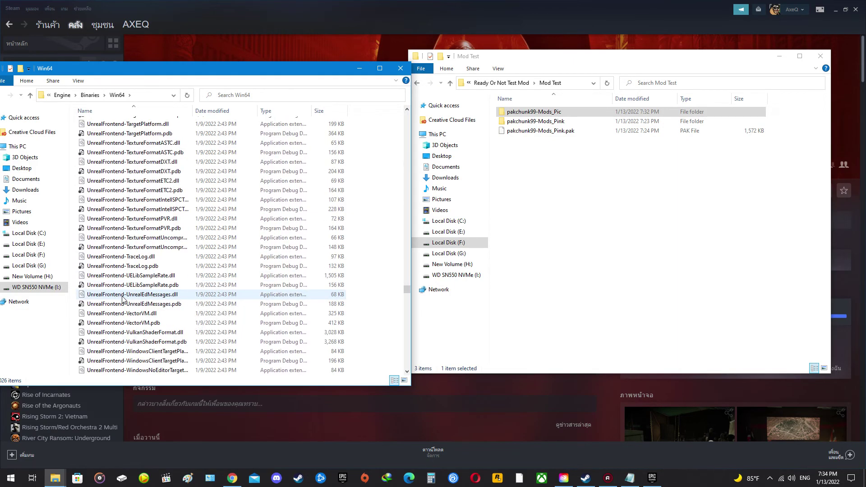
{"action": "scroll", "coordinate": [121, 300], "scroll_direction": "down", "scroll_amount": 20}
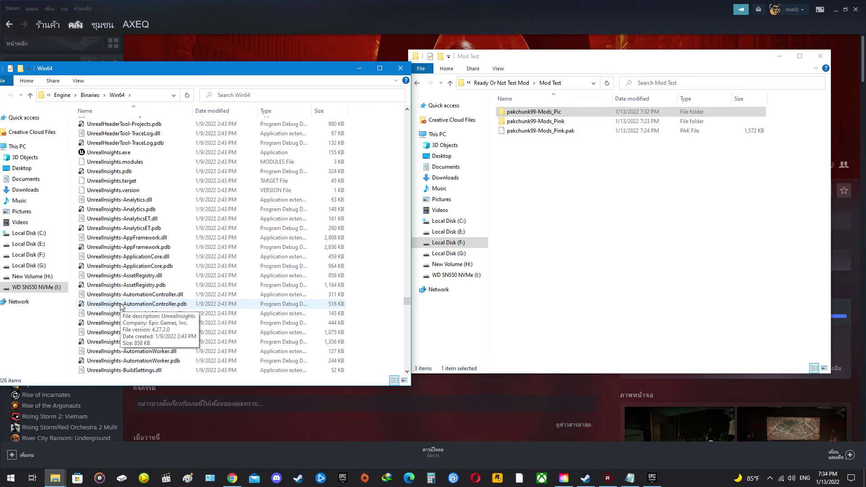
{"action": "scroll", "coordinate": [115, 304], "scroll_direction": "down", "scroll_amount": 15}
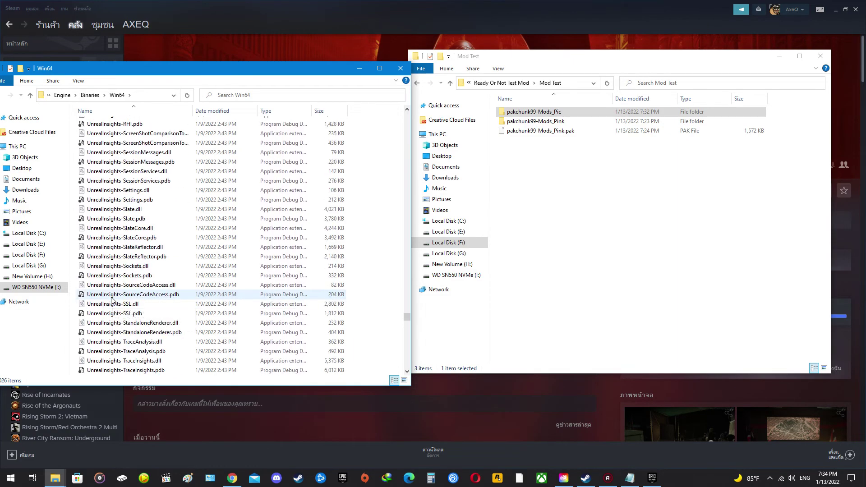
{"action": "scroll", "coordinate": [114, 301], "scroll_direction": "down", "scroll_amount": 20}
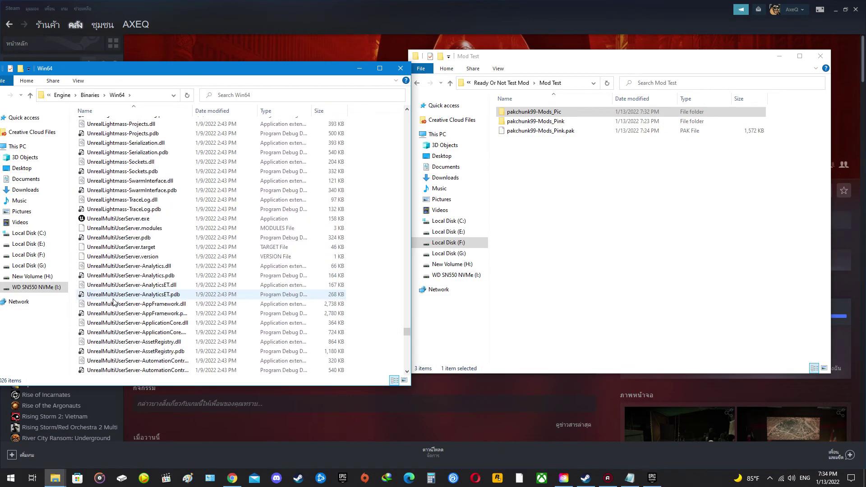
{"action": "scroll", "coordinate": [121, 298], "scroll_direction": "down", "scroll_amount": 20}
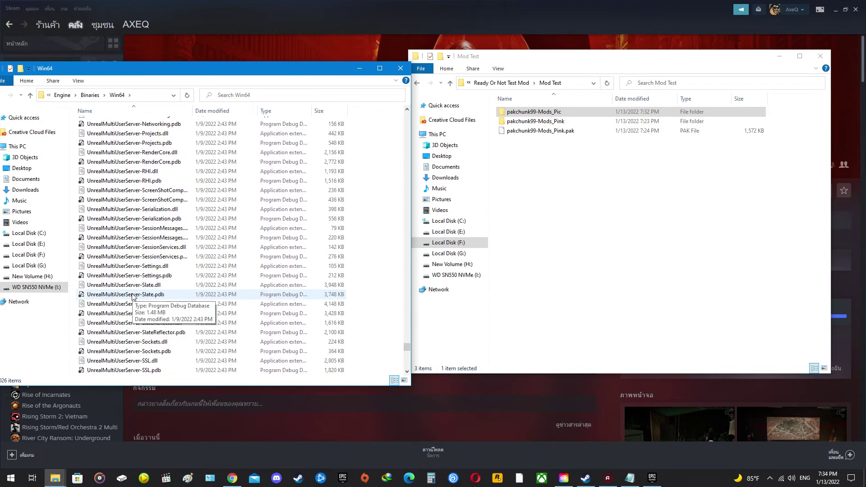
{"action": "scroll", "coordinate": [133, 297], "scroll_direction": "down", "scroll_amount": 1}
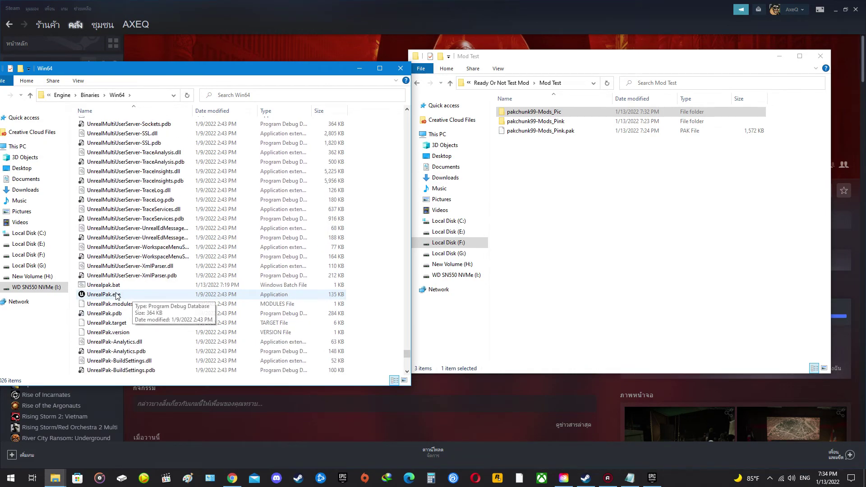
{"action": "left_click", "coordinate": [113, 286]}
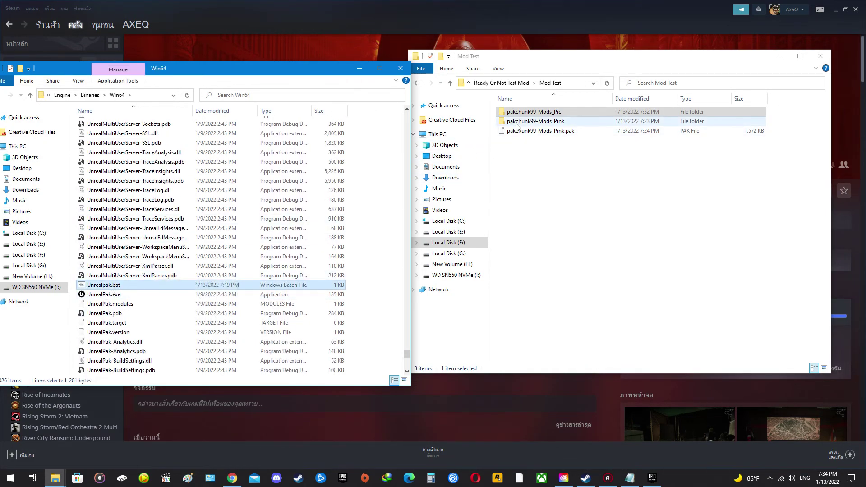
{"action": "mouse_move", "coordinate": [113, 289]}
{"action": "left_mouse_down"}
{"action": "mouse_move", "coordinate": [456, 157]}
{"action": "mouse_move", "coordinate": [105, 282]}
{"action": "mouse_move", "coordinate": [112, 287]}
{"action": "left_mouse_up"}
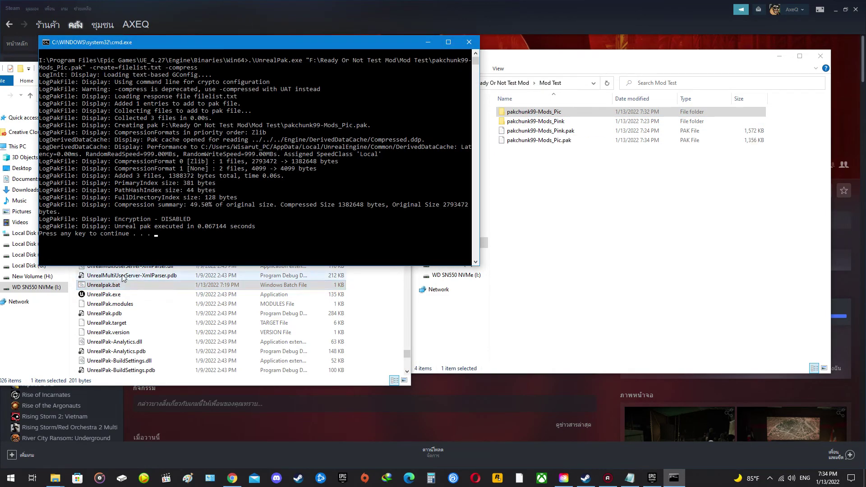
{"action": "key", "text": "Return"}
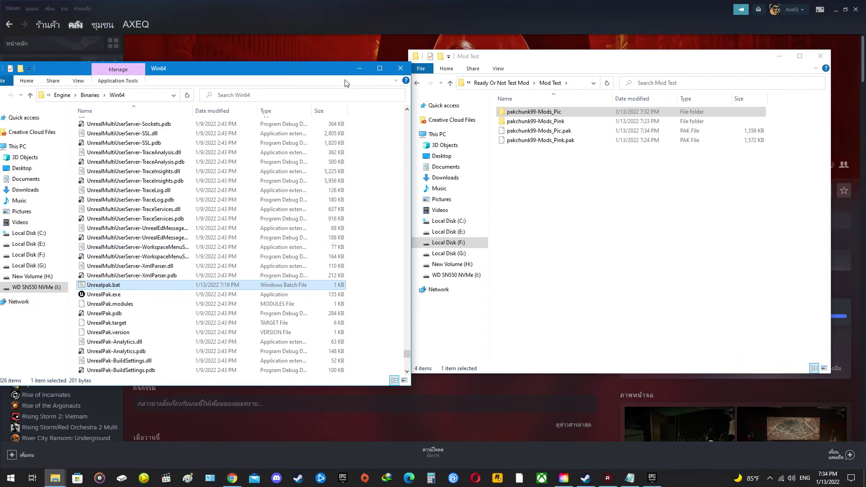
Minimize the Win64 window and copy pakchunk99-Mods_Pic.pak from the Mod Test folder
{"action": "left_click", "coordinate": [361, 73]}
{"action": "left_click", "coordinate": [541, 133]}
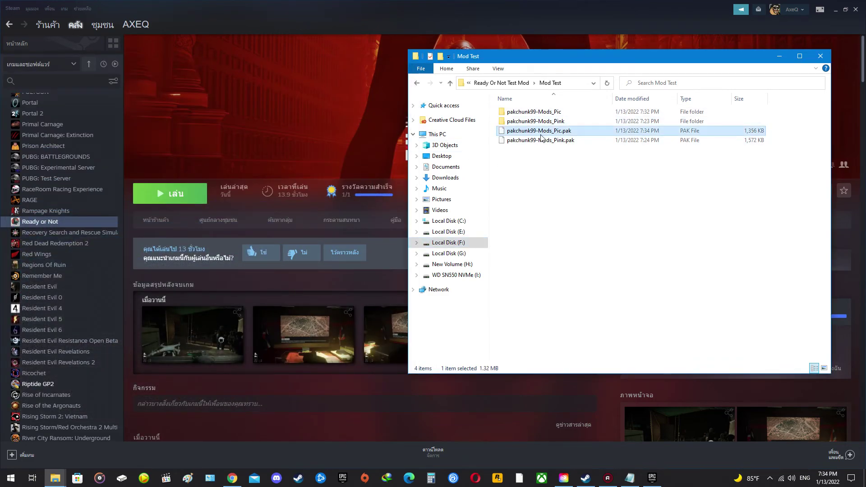
{"action": "right_click", "coordinate": [549, 134]}
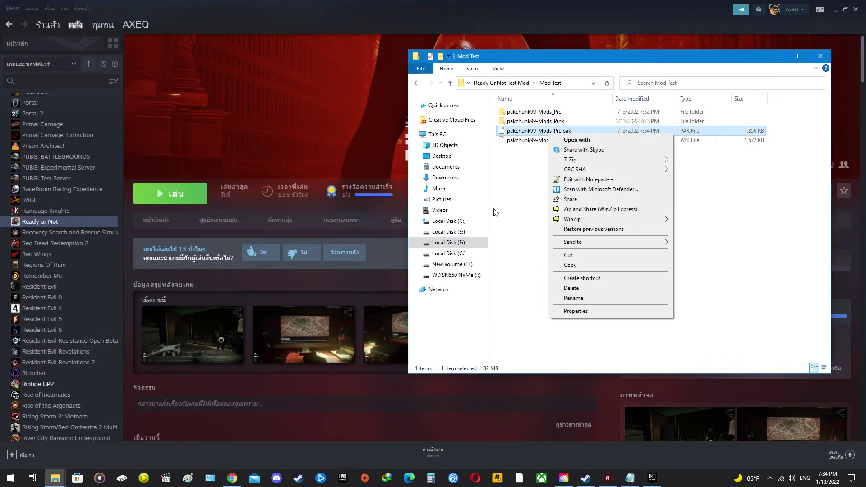
{"action": "left_click", "coordinate": [569, 266]}
Switch to Steam and open Ready or Not's installation folder from the game's local files properties
{"action": "left_click", "coordinate": [333, 4]}
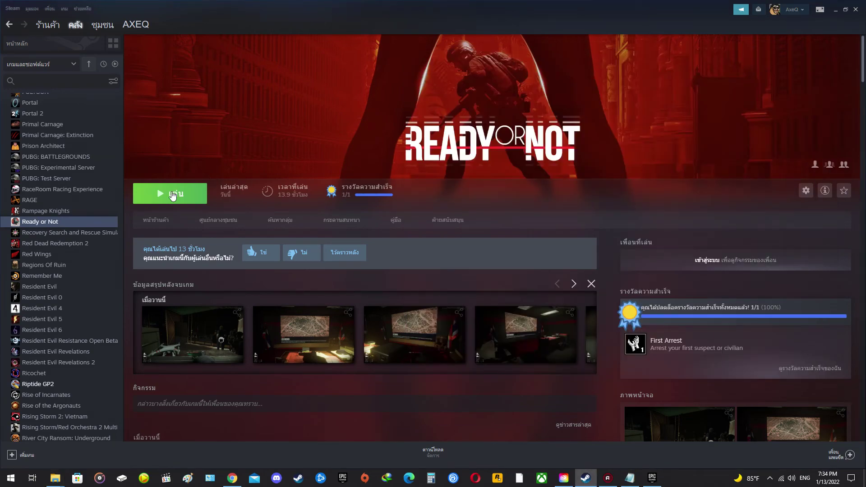
{"action": "right_click", "coordinate": [51, 223]}
{"action": "left_click", "coordinate": [70, 280]}
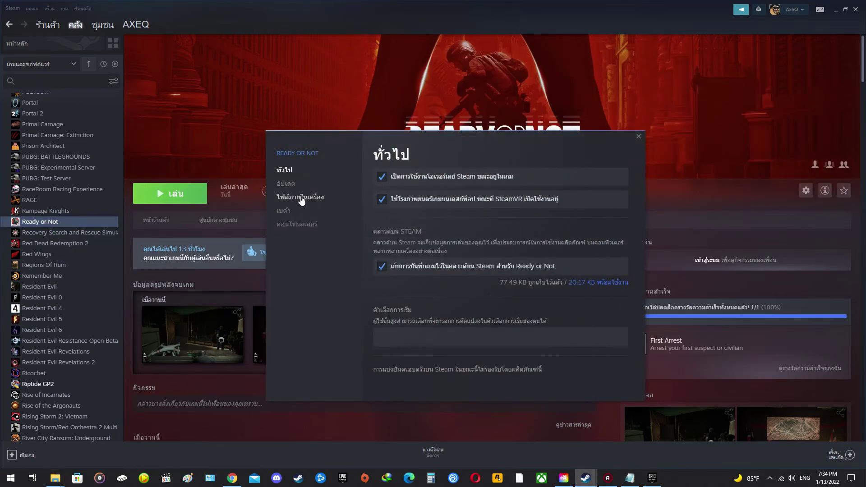
{"action": "left_click", "coordinate": [300, 197]}
{"action": "left_click", "coordinate": [567, 172]}
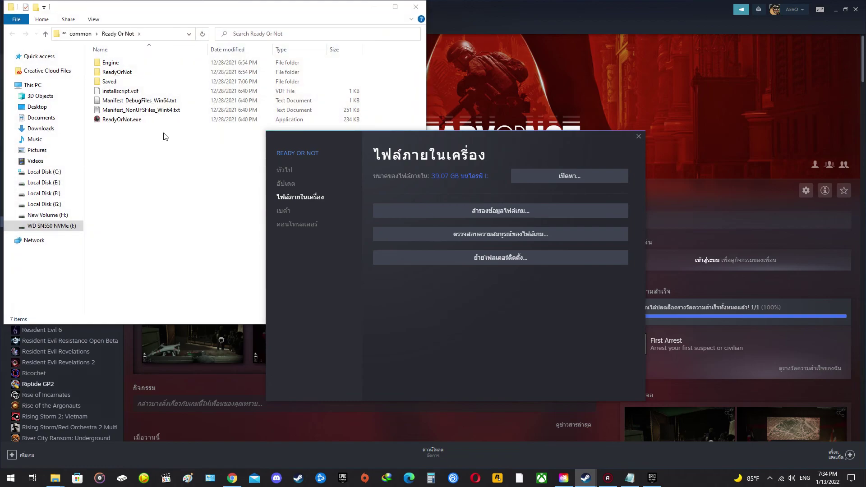
{"action": "left_click", "coordinate": [228, 28]}
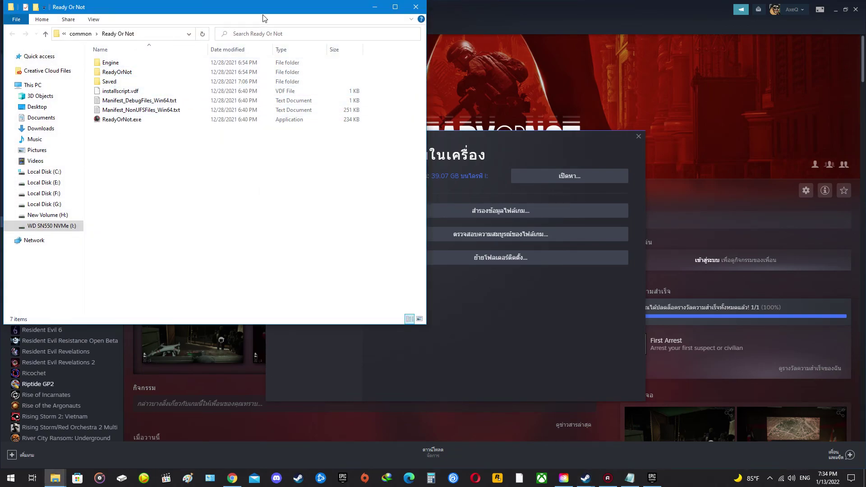
Paste pakchunk99-Mods_Pic.pak into the game's ReadyOrNot\Content\Paks folder and close the folder window
{"action": "double_click", "coordinate": [117, 72]}
{"action": "double_click", "coordinate": [115, 71]}
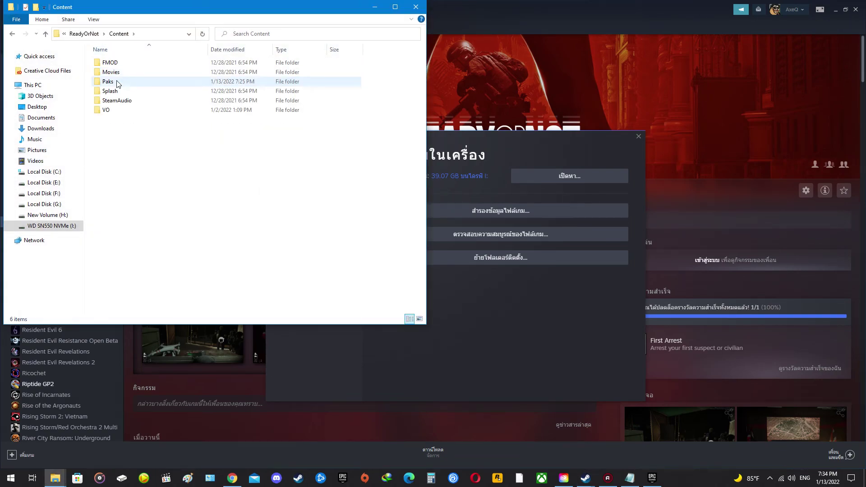
{"action": "double_click", "coordinate": [110, 81]}
{"action": "right_click", "coordinate": [194, 152]}
{"action": "left_click", "coordinate": [230, 215]}
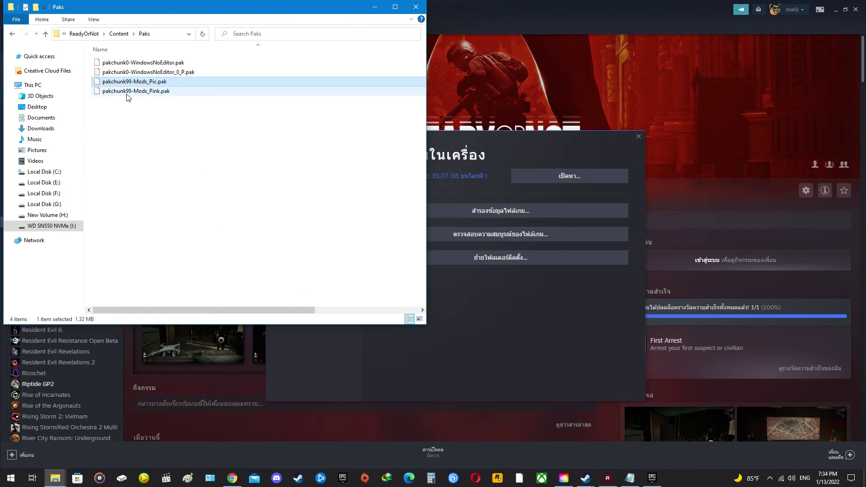
{"action": "left_click", "coordinate": [416, 6]}
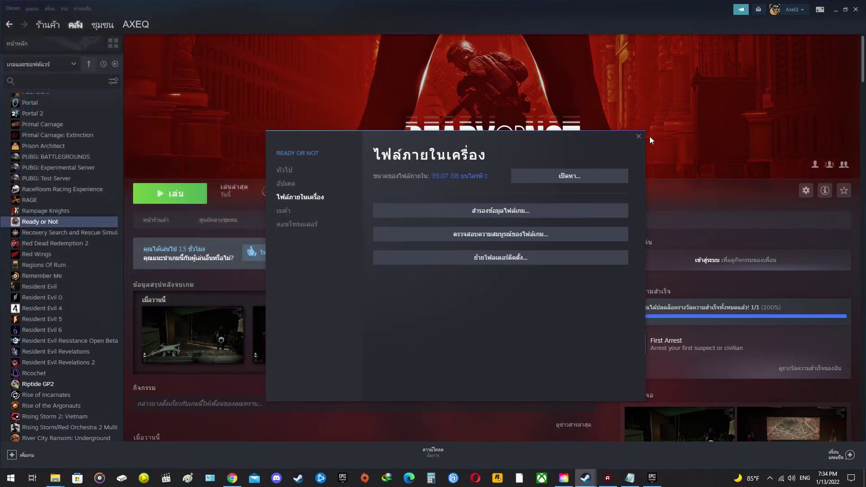
Close the game's properties and launch Ready or Not in DirectX 11 mode through to its main menu
{"action": "left_click", "coordinate": [639, 137]}
{"action": "left_click", "coordinate": [198, 196]}
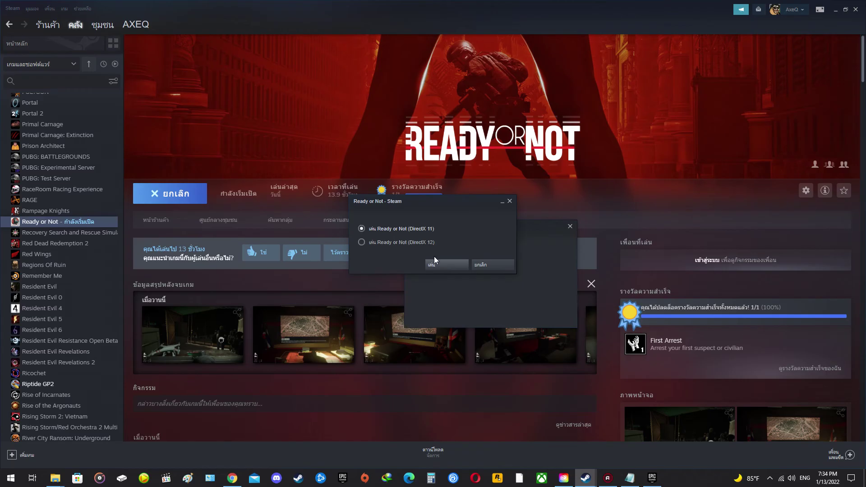
{"action": "left_click", "coordinate": [444, 264]}
{"action": "left_click", "coordinate": [397, 299]}
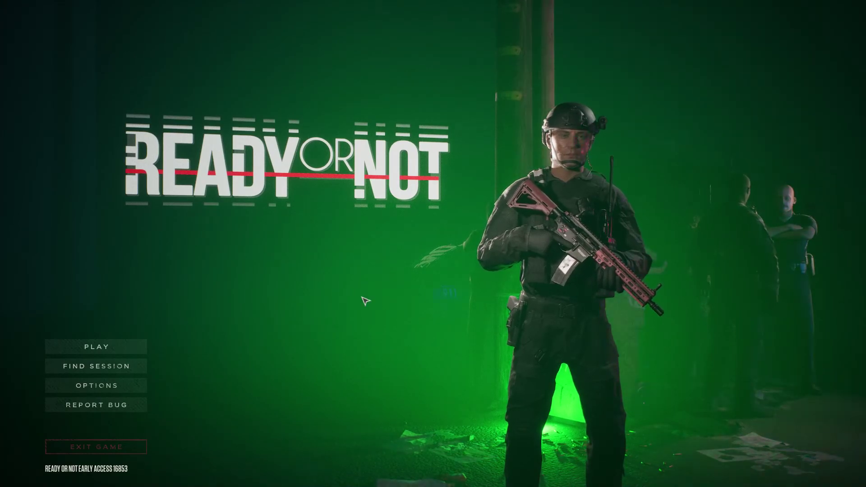
Start a play session in the headquarters and inspect the rifle's magazine texture with a magazine check and a reload
{"action": "left_click", "coordinate": [97, 347]}
{"action": "left_click", "coordinate": [212, 348]}
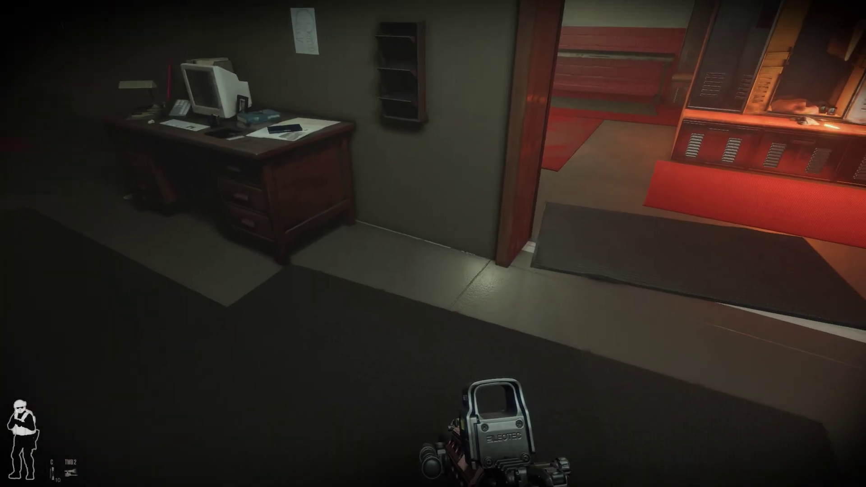
{"action": "key", "text": "w"}
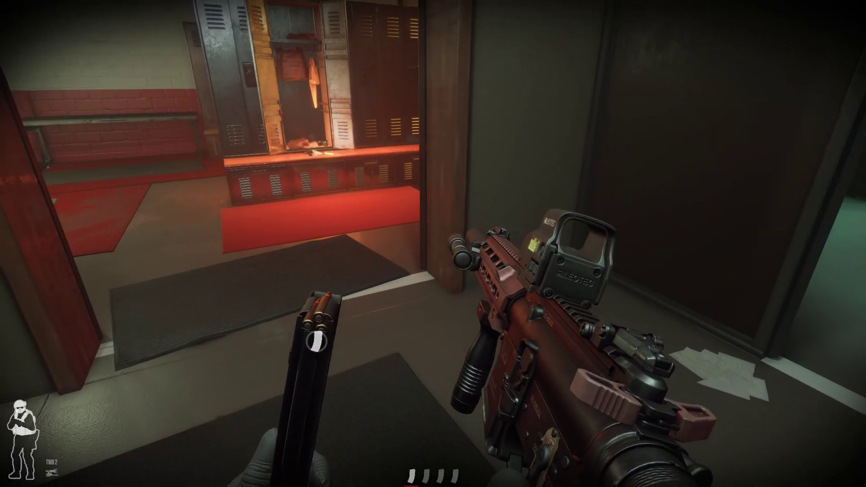
{"action": "key", "text": "r"}
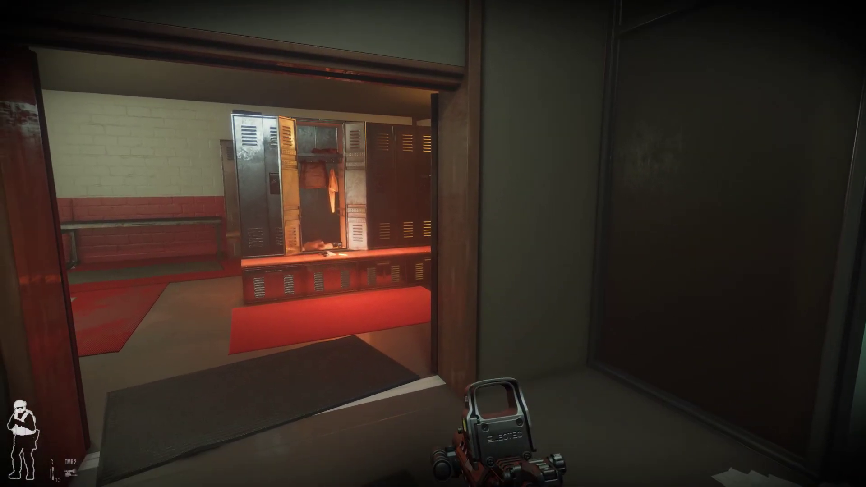
{"action": "key", "text": "s"}
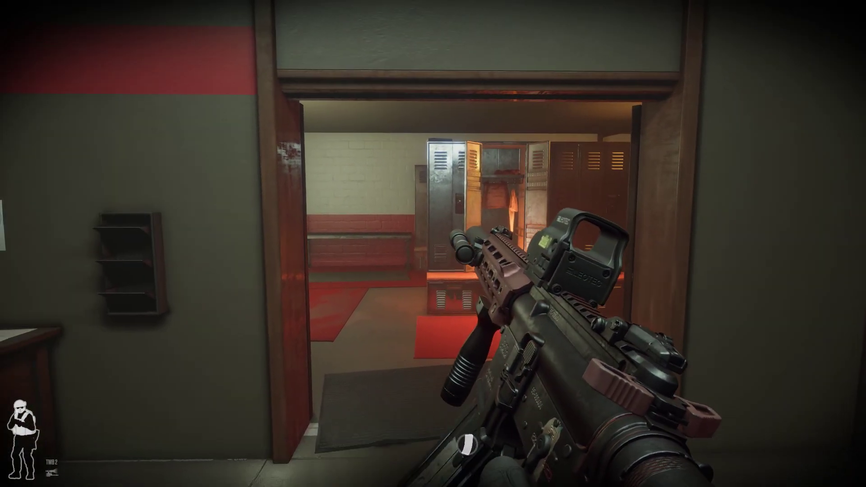
Examine the HK416's magazine in the locker's loadout view under primary weapons and resume the game
{"action": "key", "text": "w"}
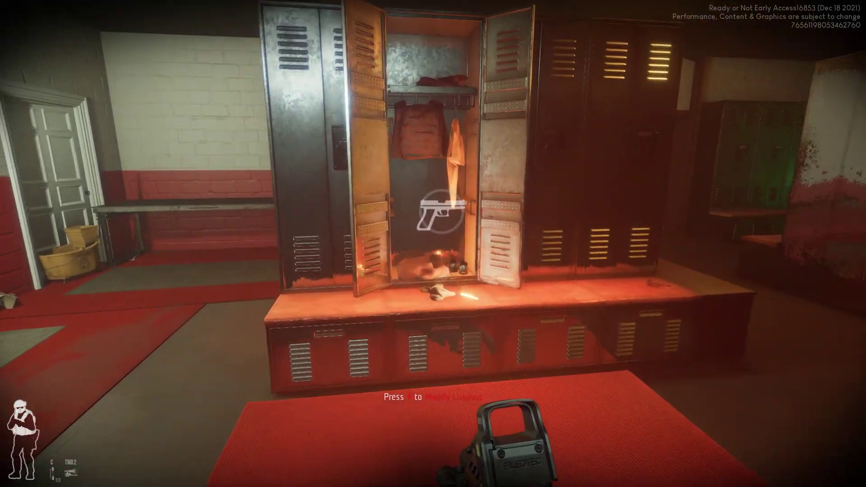
{"action": "key", "text": "f"}
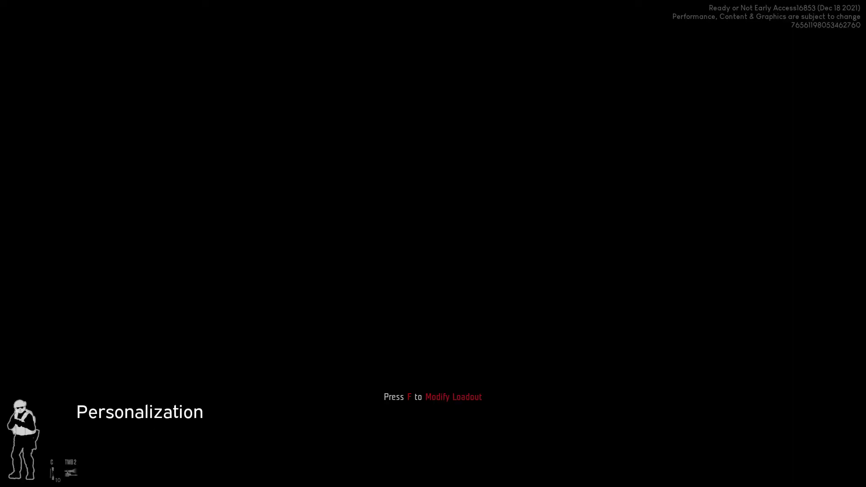
{"action": "key", "text": "f"}
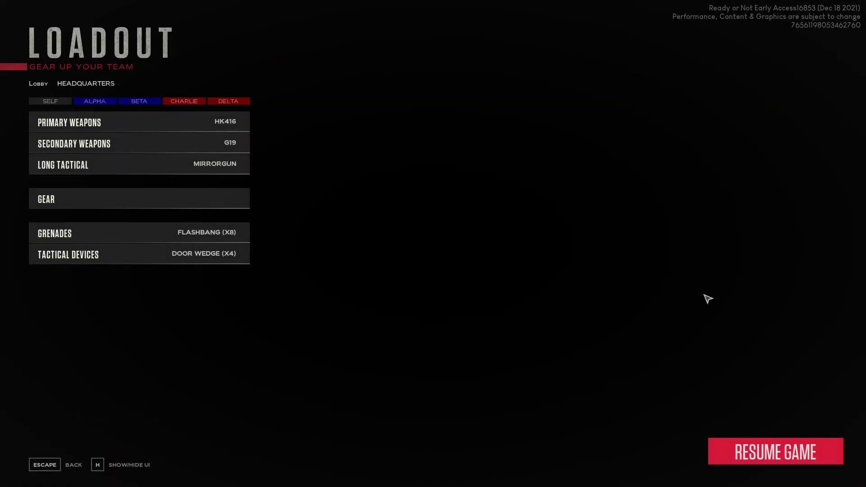
{"action": "left_click", "coordinate": [207, 123]}
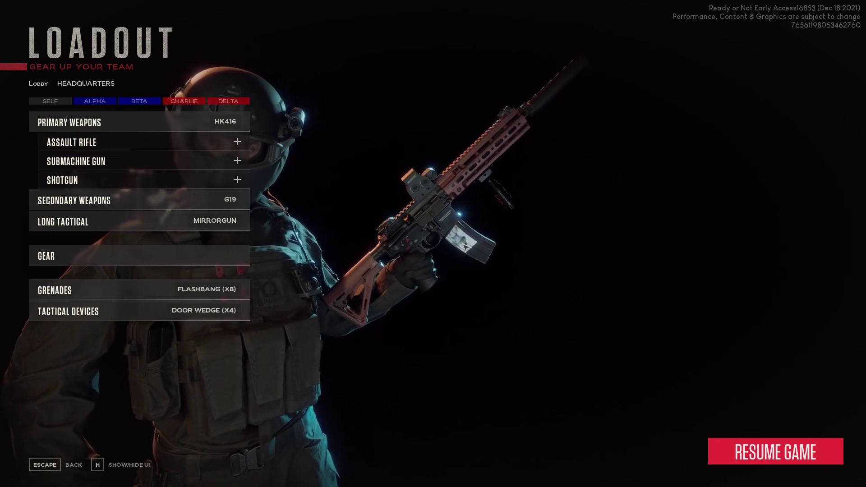
{"action": "left_click", "coordinate": [769, 454]}
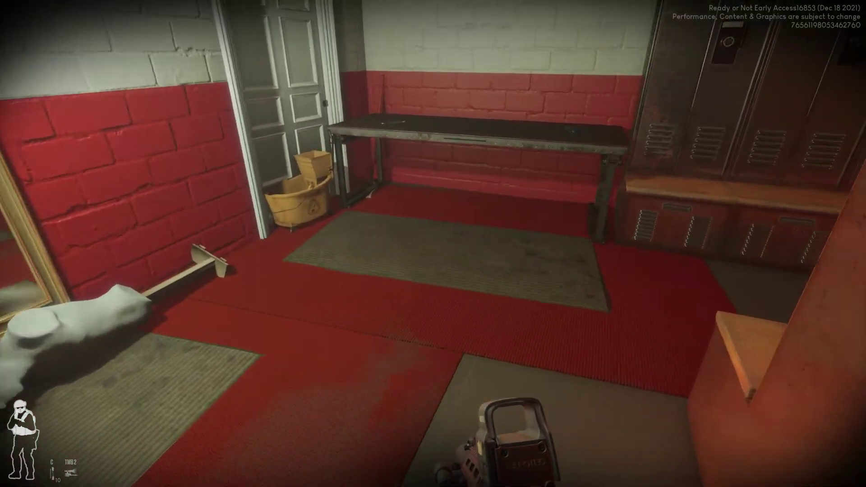
Open weapon customization at the weapon table to view the HK416 with its modded magazine
{"action": "key", "text": "w"}
{"action": "key", "text": "f"}
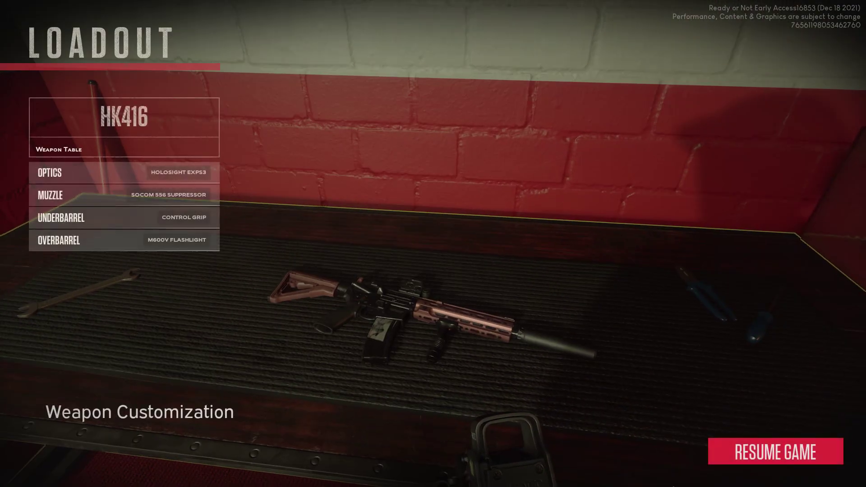